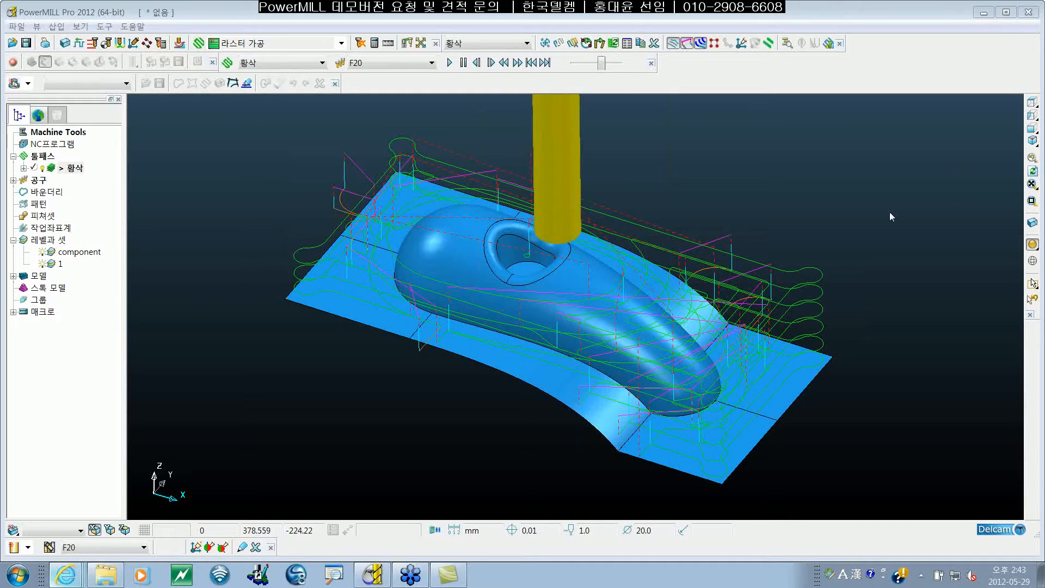
pyautogui.keyDown('shift'); pyautogui.moveTo(761, 196); pyautogui.dragTo(751, 206, button='middle'); pyautogui.keyUp('shift')
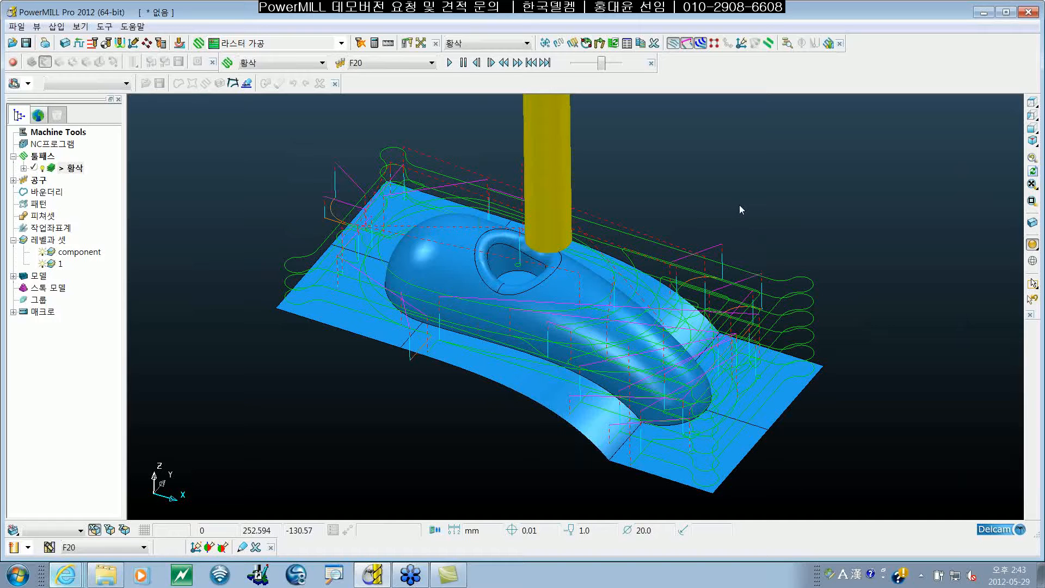
pyautogui.keyDown('shift'); pyautogui.moveTo(748, 205); pyautogui.dragTo(735, 205, button='middle'); pyautogui.keyUp('shift')
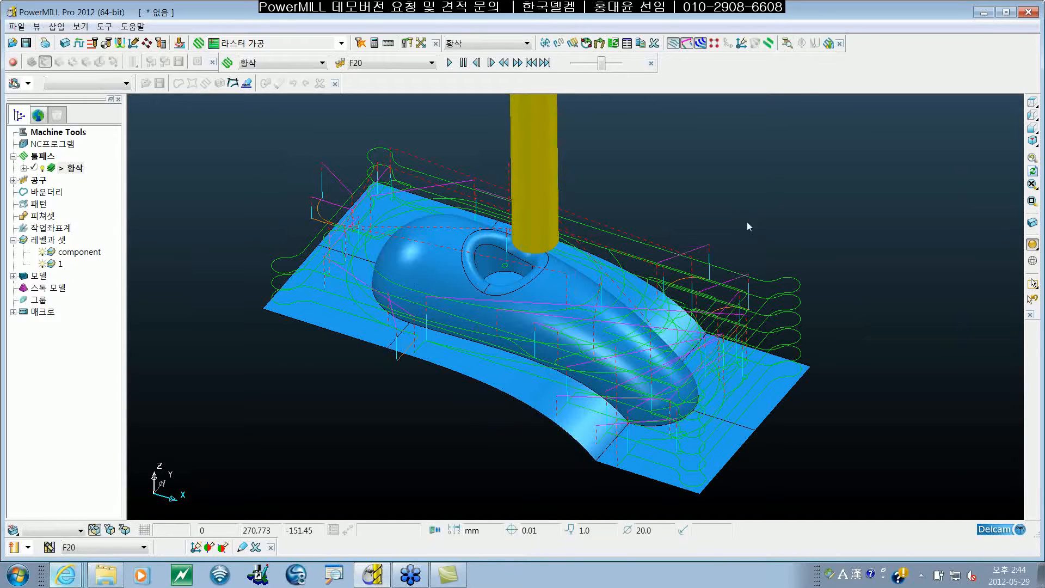
pyautogui.keyDown('shift'); pyautogui.moveTo(747, 221); pyautogui.dragTo(752, 229, button='middle'); pyautogui.keyUp('shift')
pyautogui.keyDown('shift'); pyautogui.moveTo(631, 227); pyautogui.dragTo(621, 206, button='middle'); pyautogui.keyUp('shift')
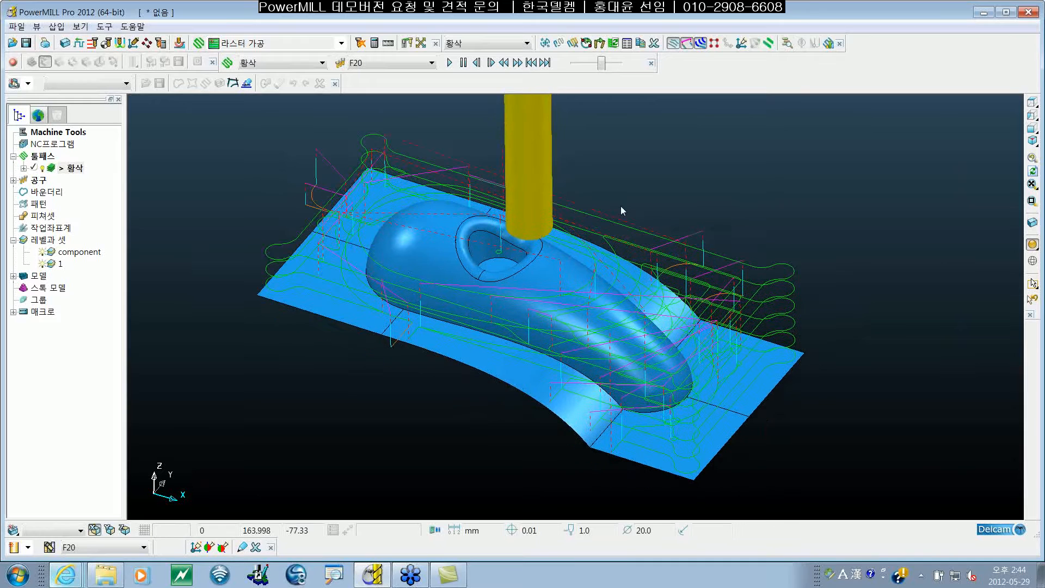
# Hide level 1 to check which surfaces it contains and show it again.
pyautogui.click(42, 264)
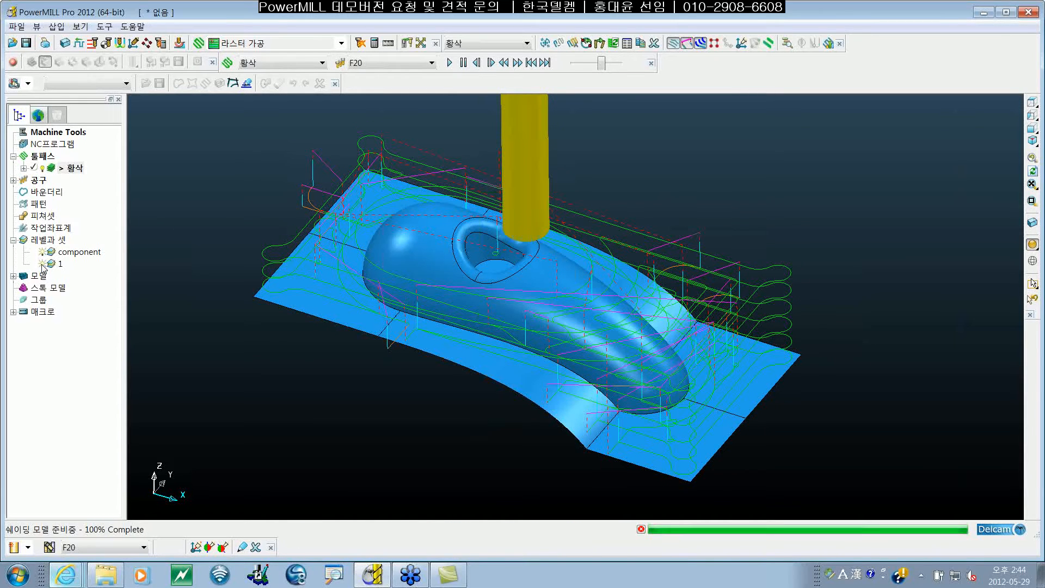
pyautogui.moveTo(535, 291); pyautogui.dragTo(684, 341, button='middle')
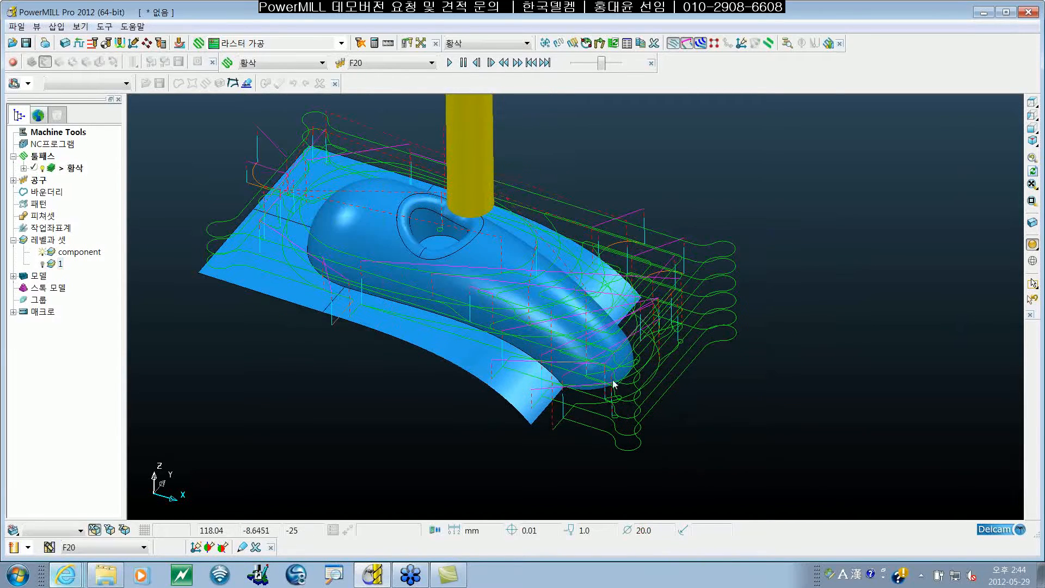
pyautogui.click(43, 264)
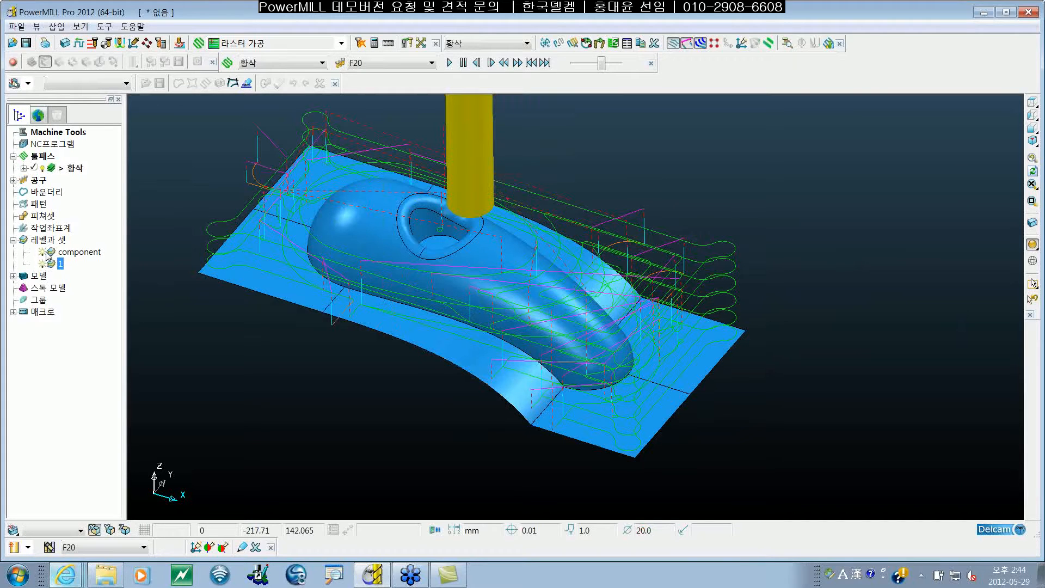
# Create a new level and assign the flat surface at the model's +X end to it.
pyautogui.rightClick(51, 243)
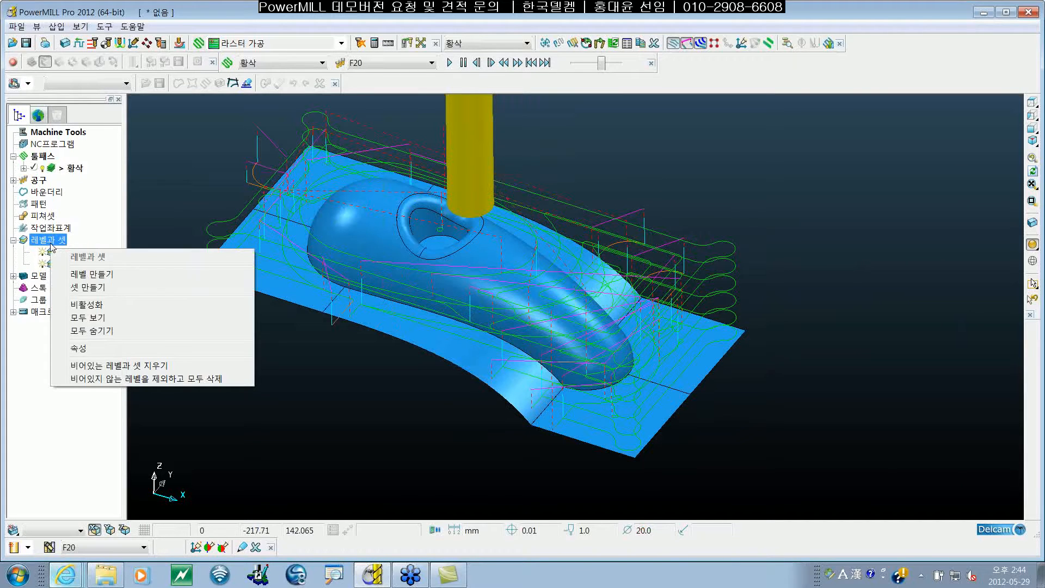
pyautogui.click(119, 275)
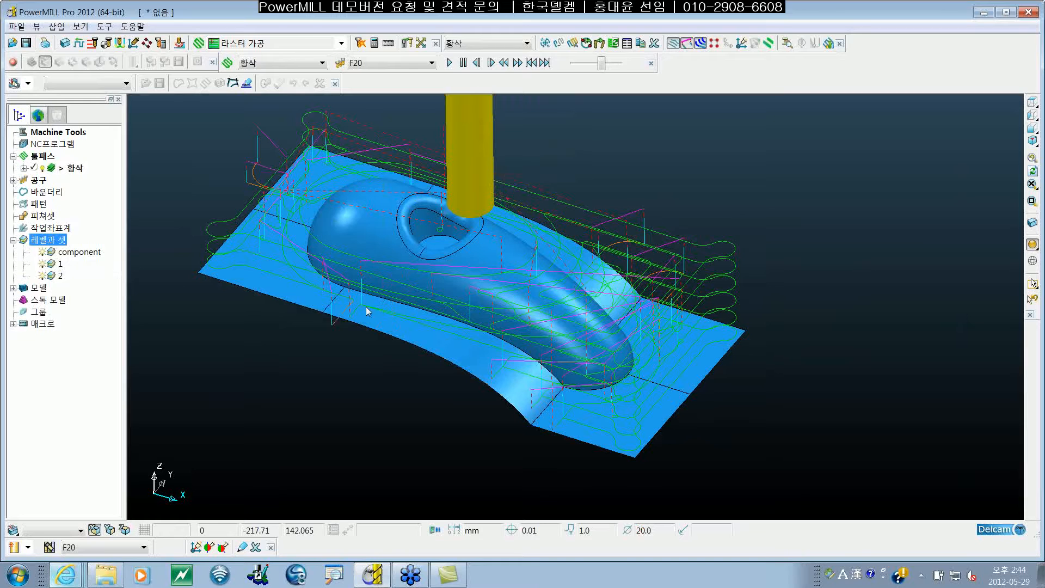
pyautogui.moveTo(434, 315)
pyautogui.keyDown('shift'); pyautogui.mouseDown(button='middle')
pyautogui.moveTo(421, 302)
pyautogui.moveTo(435, 317)
pyautogui.mouseUp(button='middle'); pyautogui.keyUp('shift')
pyautogui.click(568, 423)
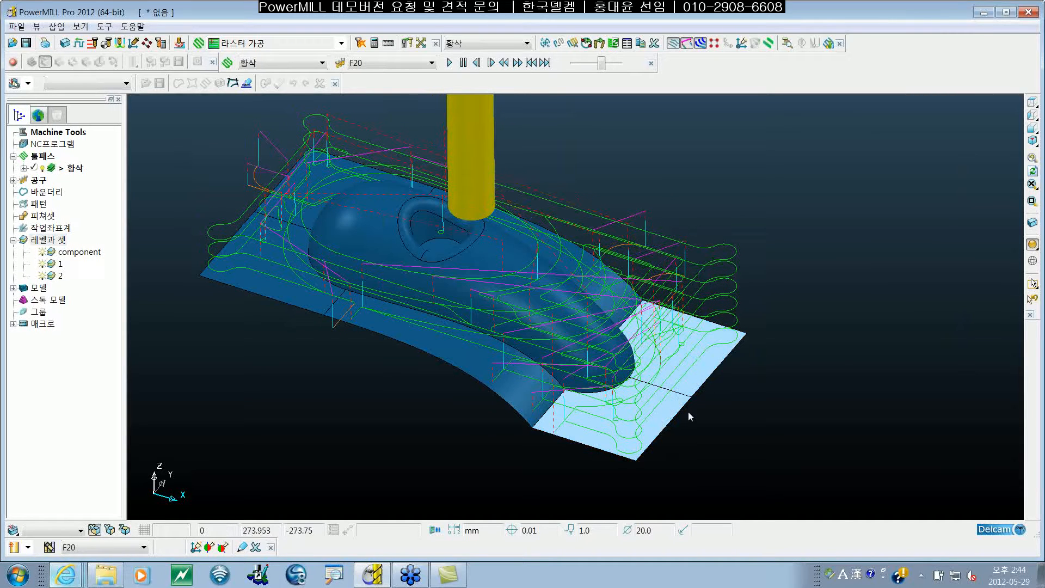
pyautogui.rightClick(53, 280)
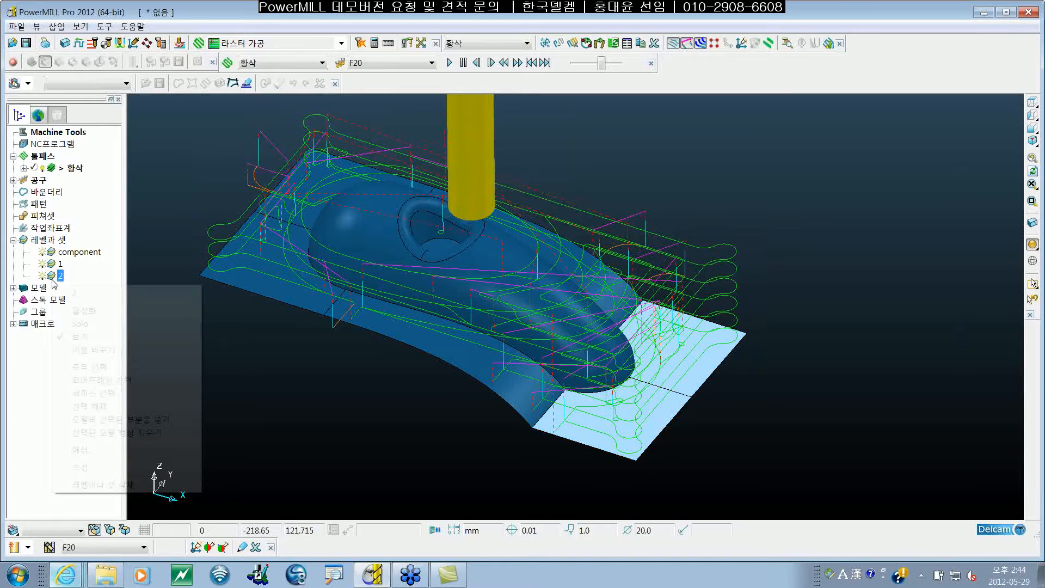
pyautogui.click(130, 420)
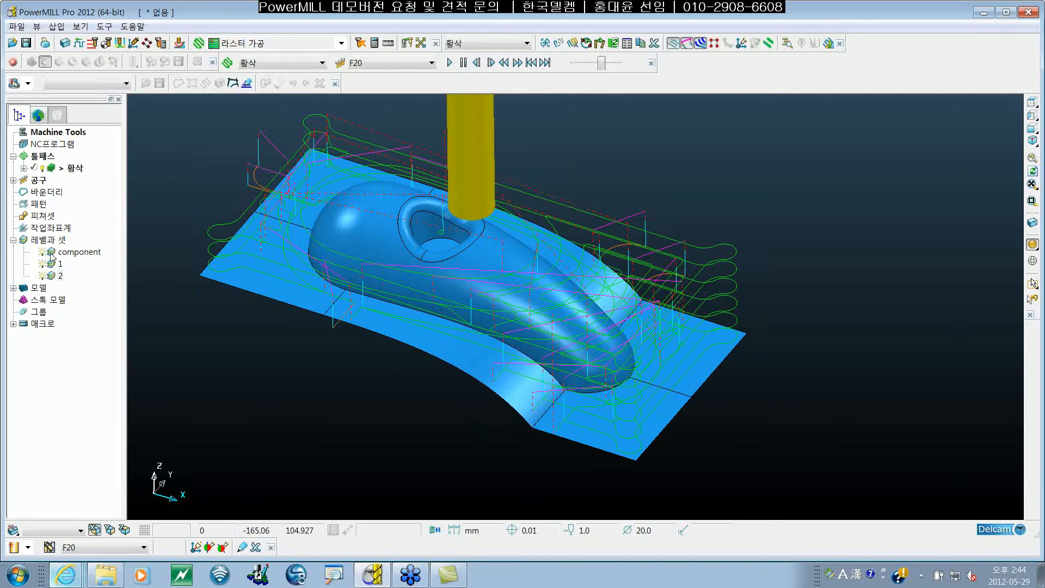
# Check the contents of level 2 and the component level by hiding each and showing both again.
pyautogui.click(43, 276)
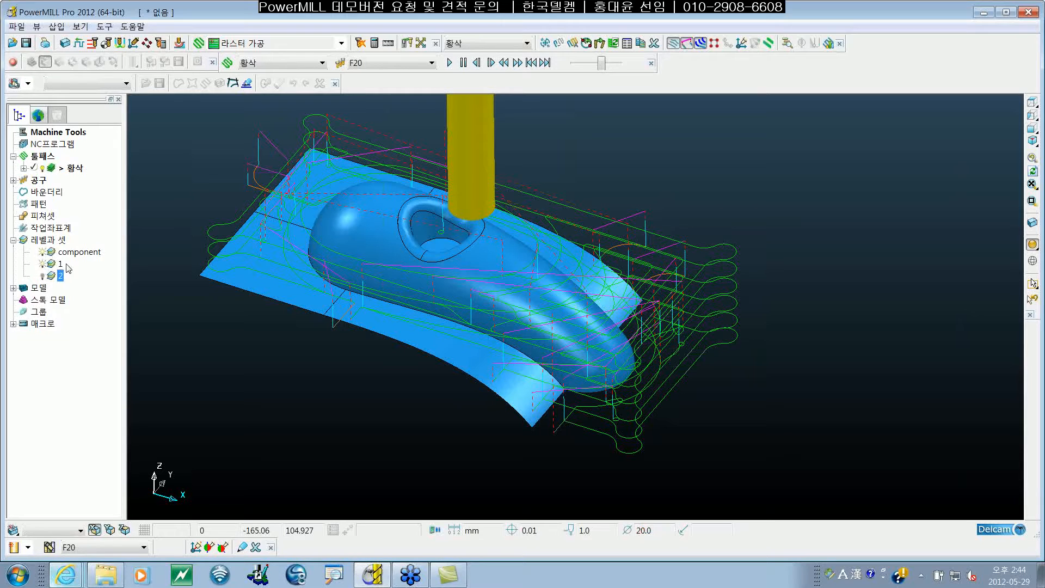
pyautogui.keyDown('shift'); pyautogui.moveTo(386, 333); pyautogui.dragTo(388, 336, button='middle'); pyautogui.keyUp('shift')
pyautogui.click(43, 252)
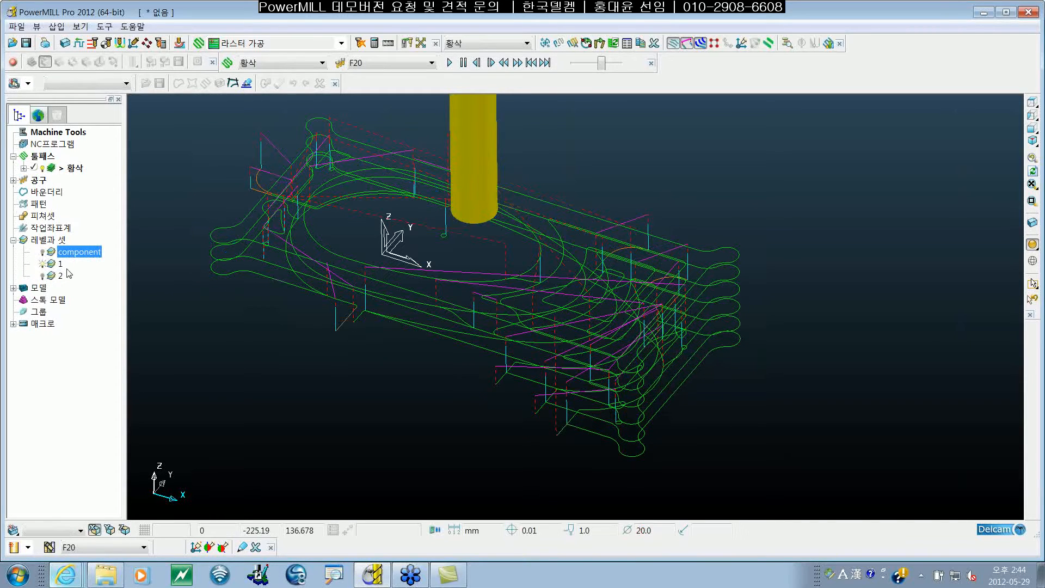
pyautogui.click(43, 252)
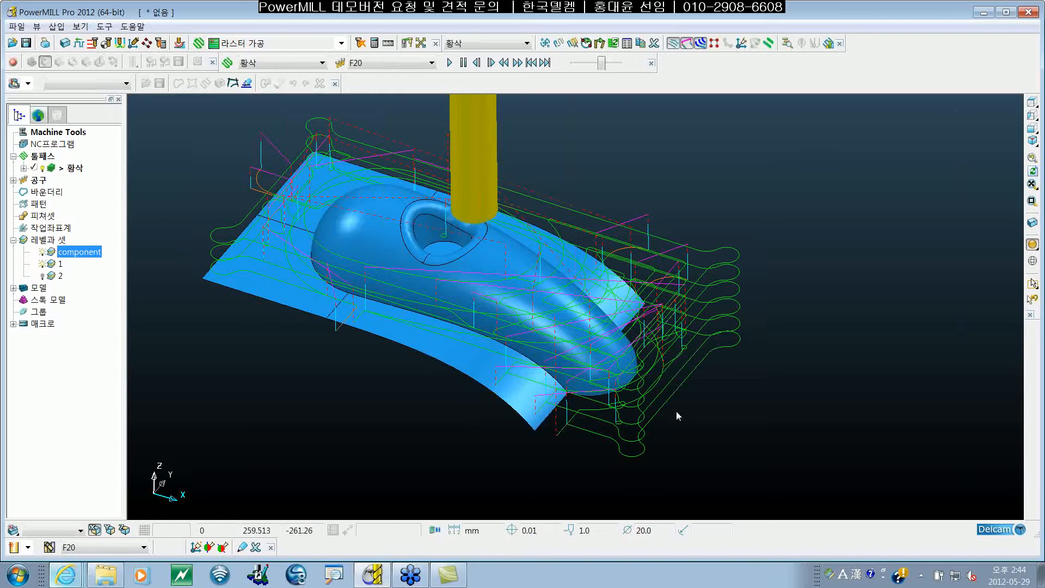
pyautogui.click(43, 277)
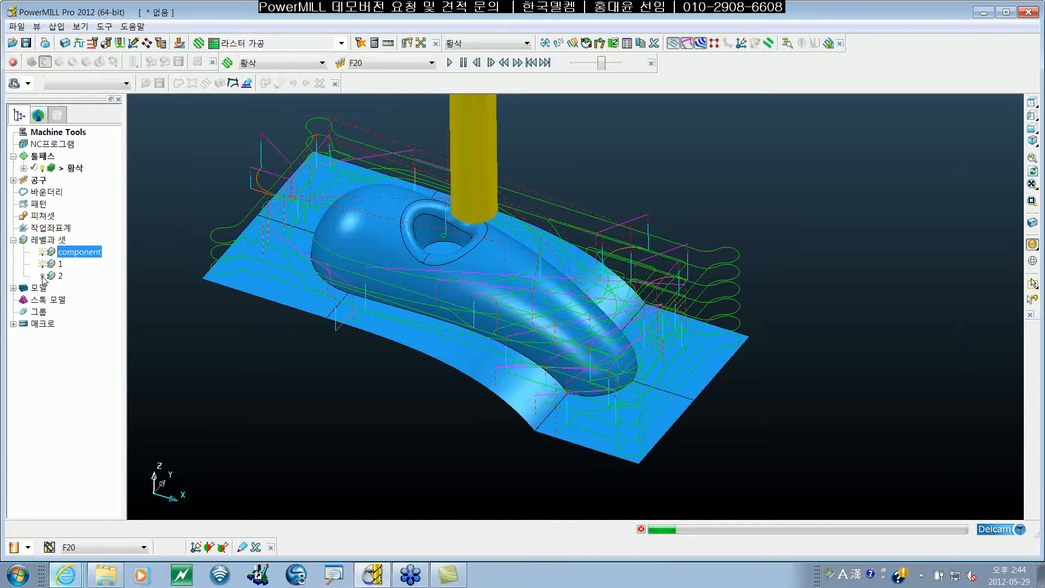
pyautogui.click(60, 276)
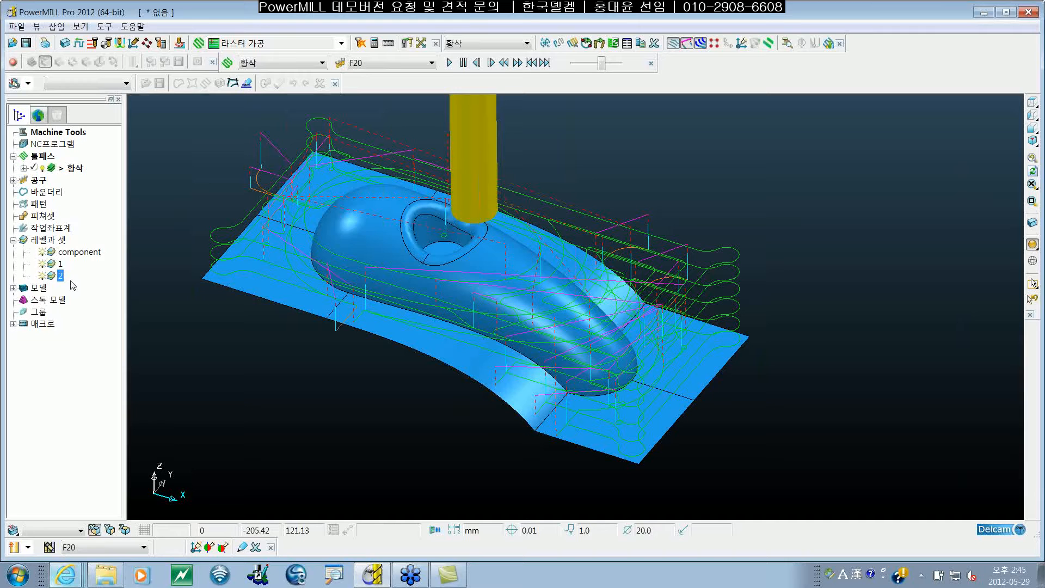
# Create a new set and add the flat surface at the model's +X end to it.
pyautogui.keyDown('shift'); pyautogui.moveTo(426, 298); pyautogui.dragTo(452, 306, button='middle'); pyautogui.keyUp('shift')
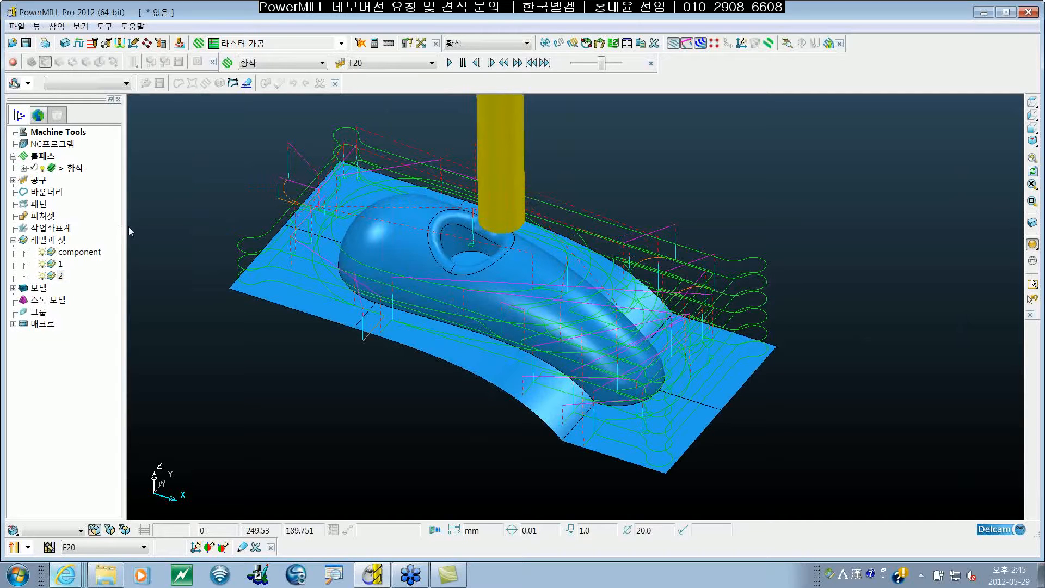
pyautogui.keyDown('shift'); pyautogui.moveTo(234, 210); pyautogui.dragTo(185, 219, button='middle'); pyautogui.keyUp('shift')
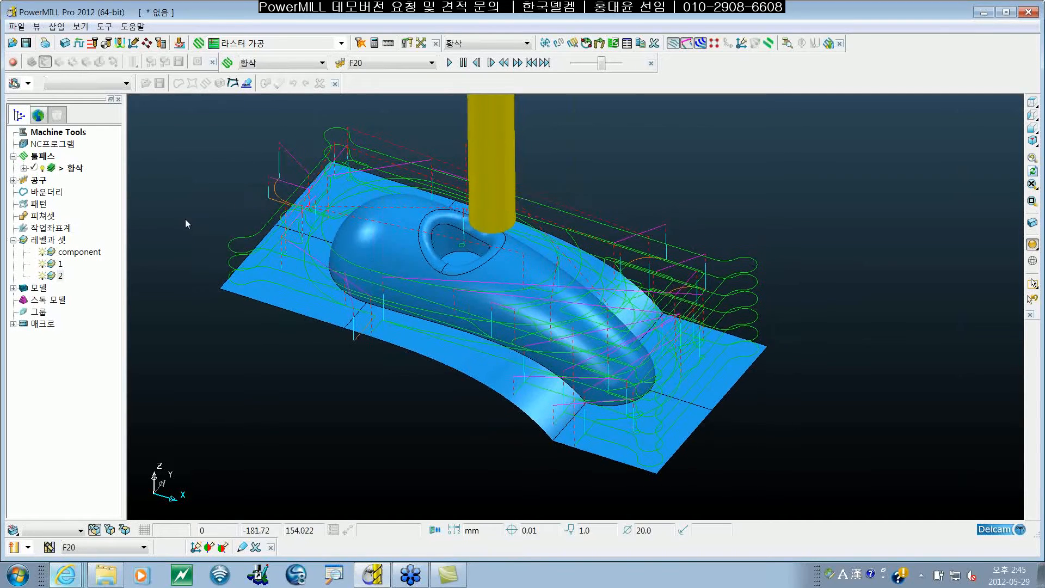
pyautogui.rightClick(61, 241)
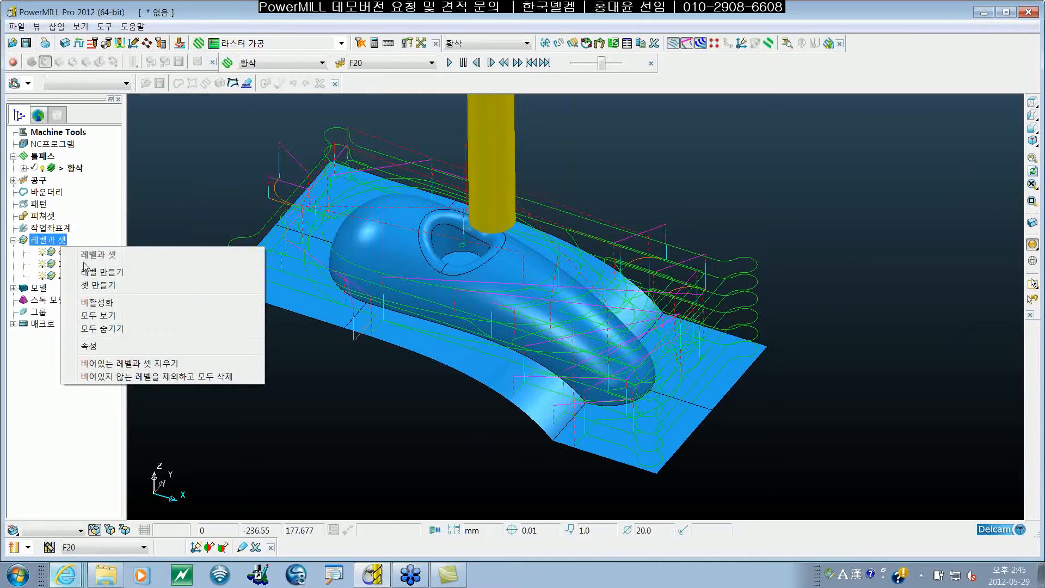
pyautogui.click(101, 286)
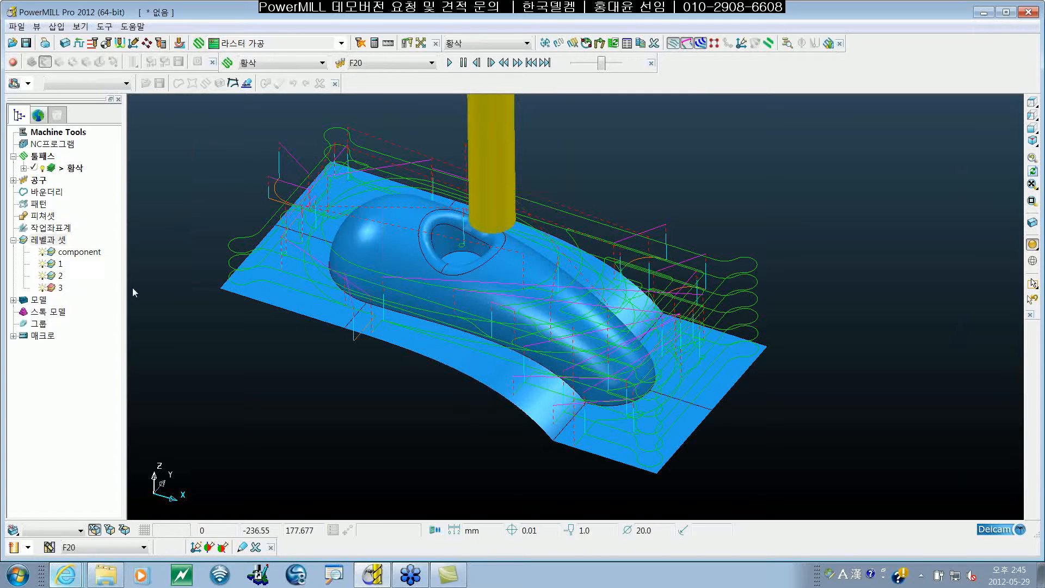
pyautogui.keyDown('shift'); pyautogui.moveTo(572, 310); pyautogui.dragTo(560, 313, button='middle'); pyautogui.keyUp('shift')
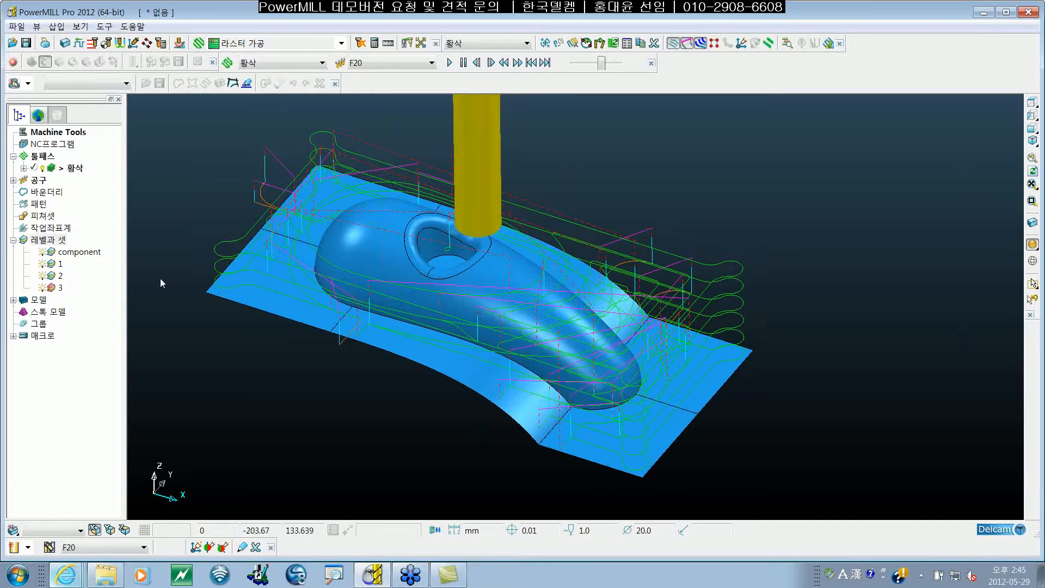
pyautogui.click(678, 431)
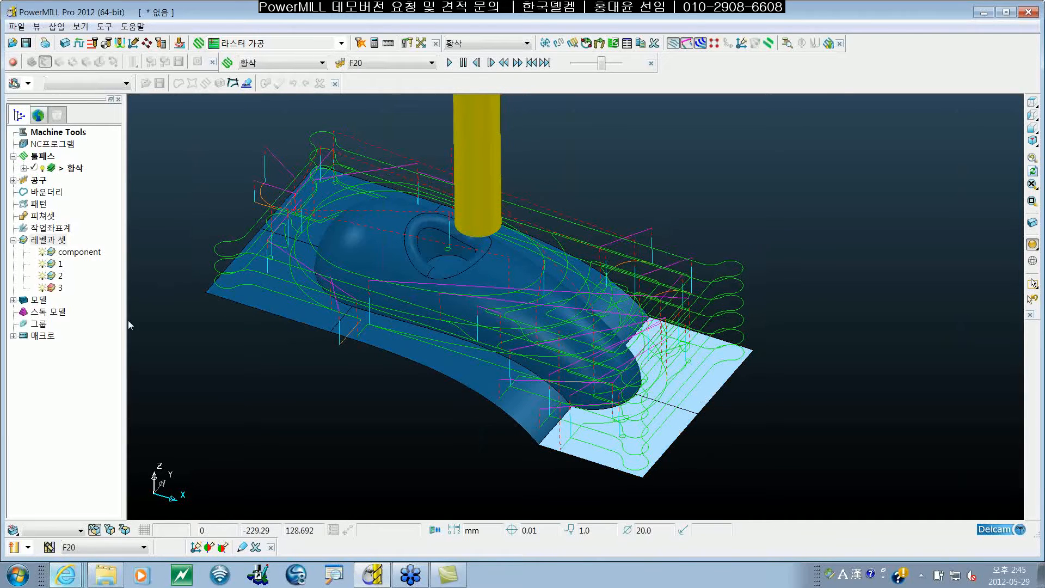
pyautogui.rightClick(59, 289)
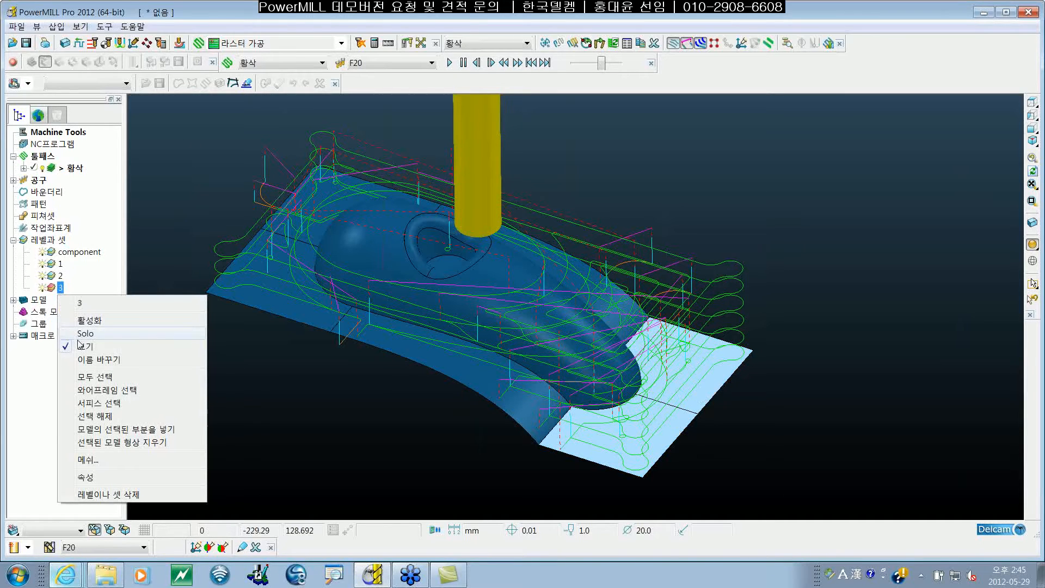
pyautogui.click(152, 430)
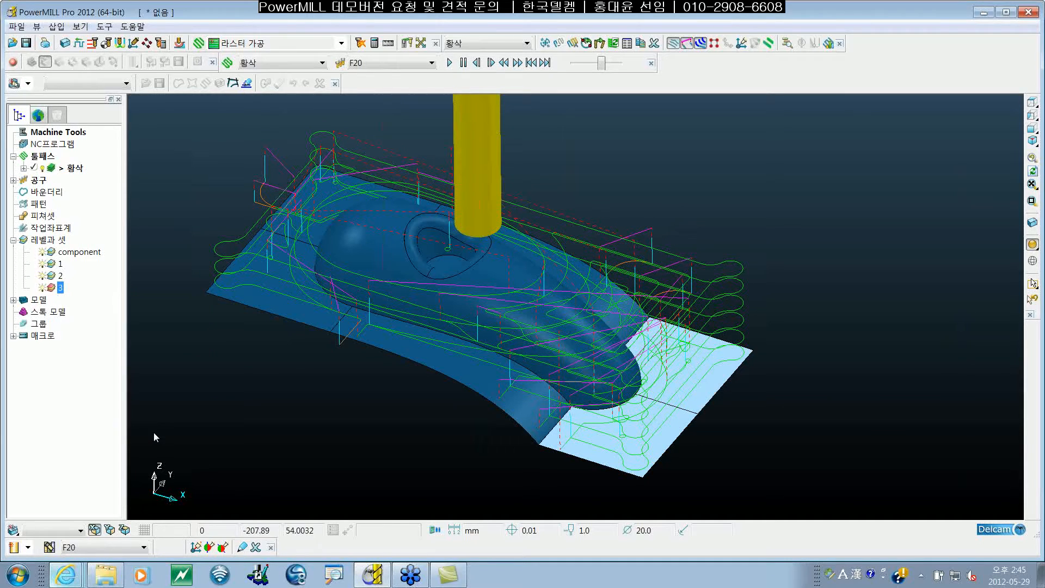
# Clear the surface selection and compare set 3 with level 1 by hiding both and showing them again.
pyautogui.click(104, 312)
pyautogui.click(43, 287)
pyautogui.keyDown('shift'); pyautogui.moveTo(475, 423); pyautogui.dragTo(449, 394, button='middle'); pyautogui.keyUp('shift')
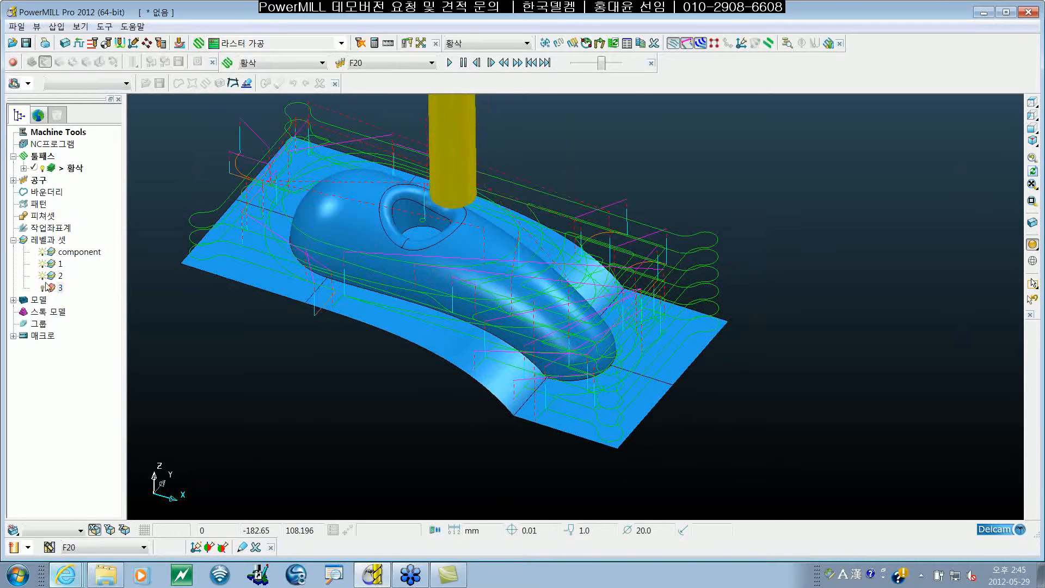
pyautogui.click(42, 263)
pyautogui.keyDown('shift'); pyautogui.moveTo(352, 377); pyautogui.dragTo(347, 378, button='middle'); pyautogui.keyUp('shift')
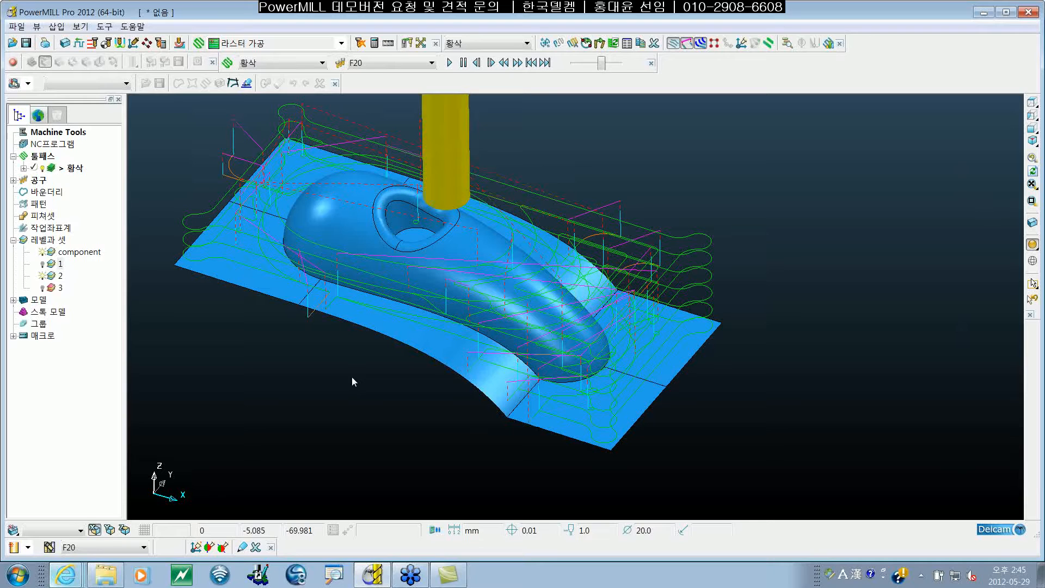
pyautogui.keyDown('shift'); pyautogui.moveTo(523, 310); pyautogui.dragTo(519, 315, button='middle'); pyautogui.keyUp('shift')
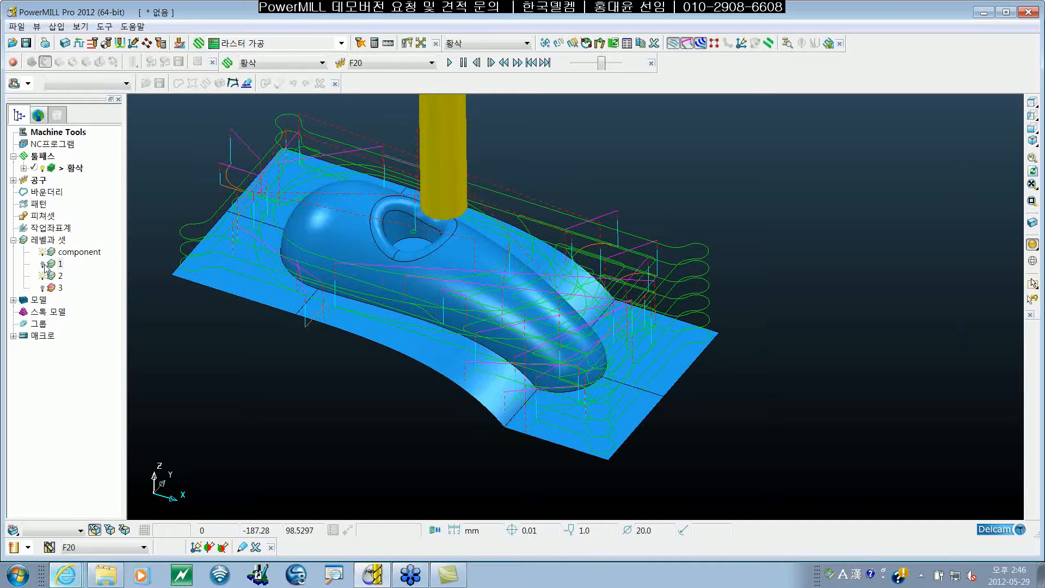
pyautogui.click(45, 266)
pyautogui.click(42, 265)
pyautogui.click(43, 288)
pyautogui.keyDown('shift'); pyautogui.moveTo(260, 285); pyautogui.dragTo(325, 306, button='middle'); pyautogui.keyUp('shift')
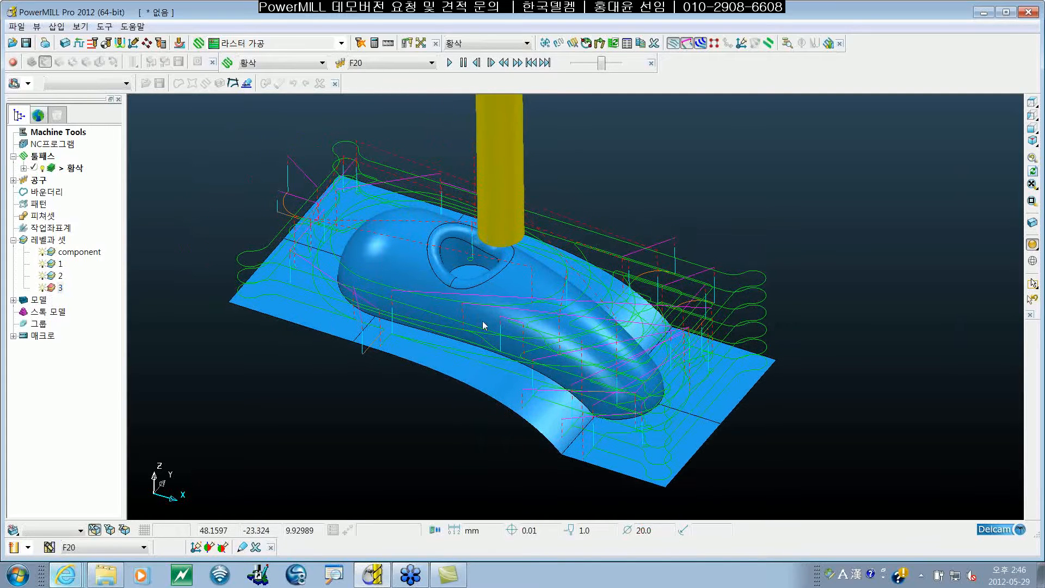
pyautogui.scroll(-3, 506, 362)
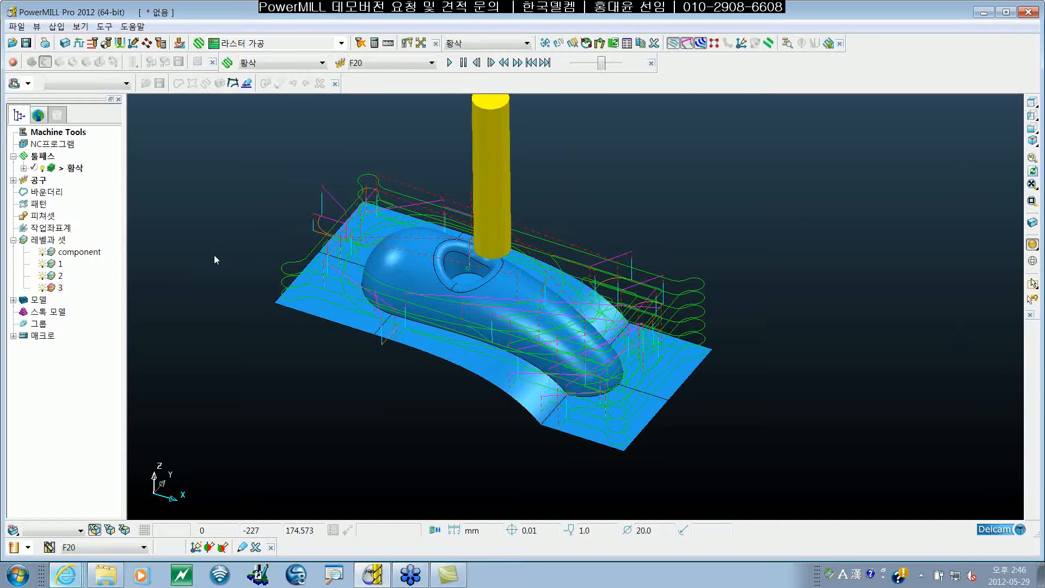
pyautogui.keyDown('shift'); pyautogui.moveTo(276, 291); pyautogui.dragTo(259, 287, button='middle'); pyautogui.keyUp('shift')
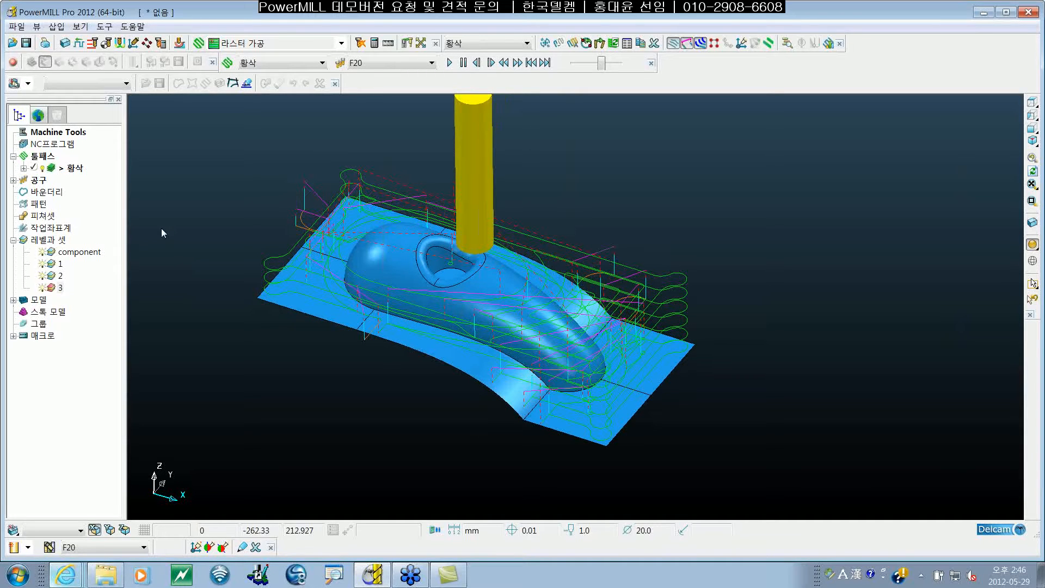
pyautogui.keyDown('shift'); pyautogui.moveTo(159, 223); pyautogui.dragTo(196, 244, button='middle'); pyautogui.keyUp('shift')
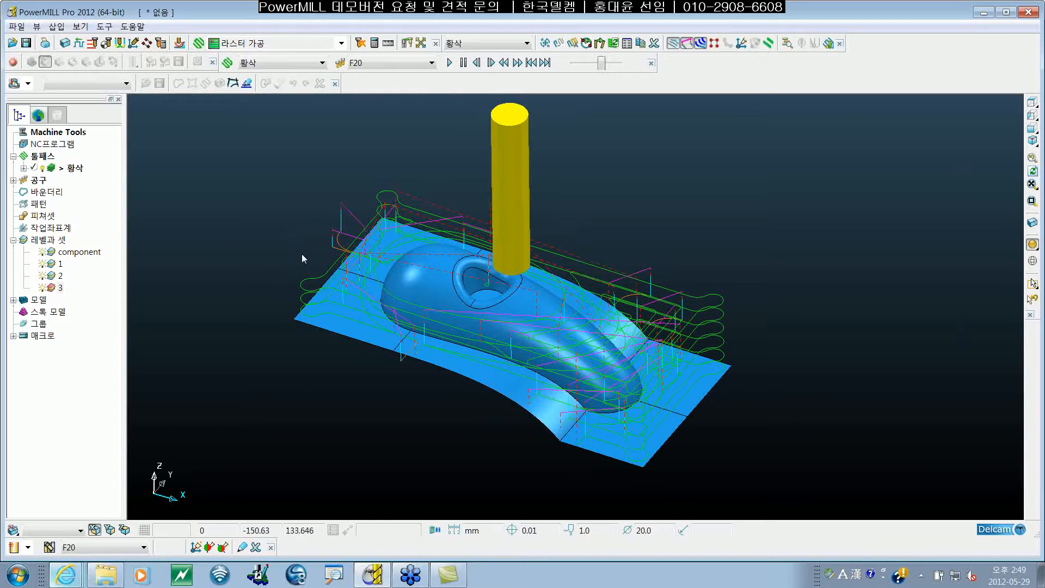
pyautogui.keyDown('shift'); pyautogui.moveTo(301, 252); pyautogui.dragTo(486, 336, button='middle'); pyautogui.keyUp('shift')
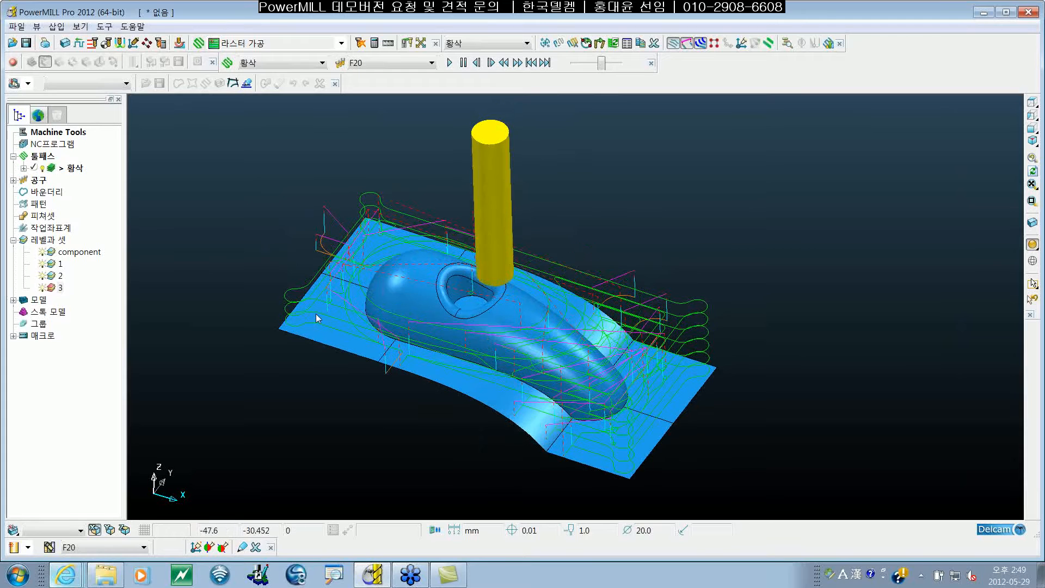
pyautogui.moveTo(316, 313); pyautogui.dragTo(494, 348, button='middle')
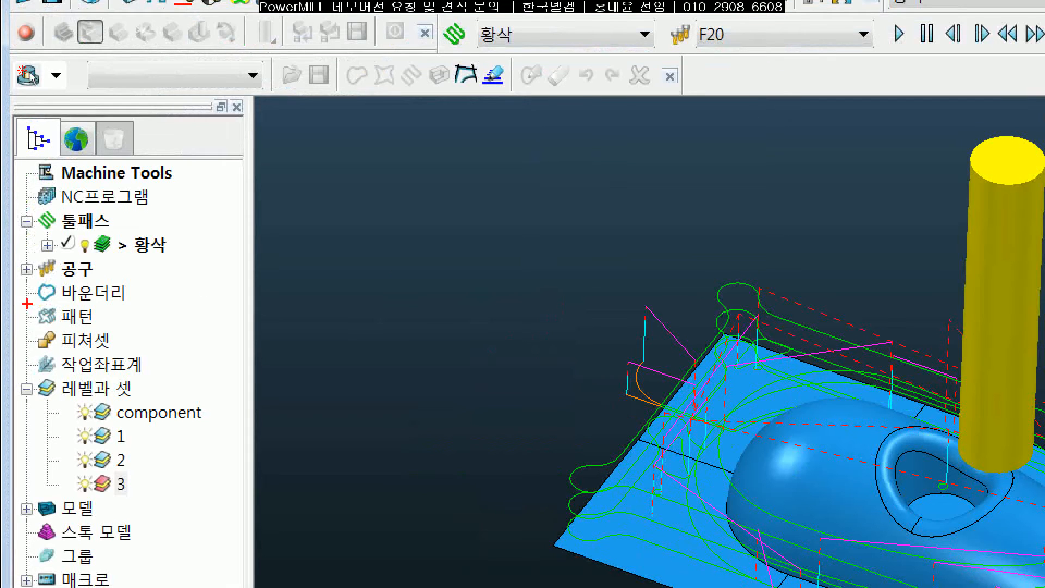
pyautogui.moveTo(10, 215); pyautogui.dragTo(83, 219)
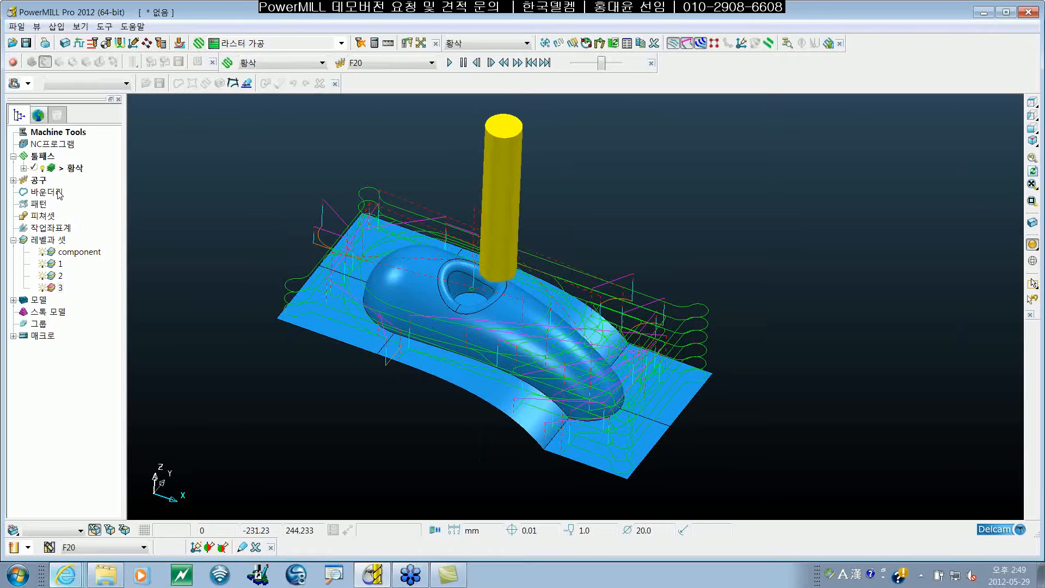
# Undock the boundary toolbar into the graphics area and review the boundary types it offers.
pyautogui.rightClick(56, 192)
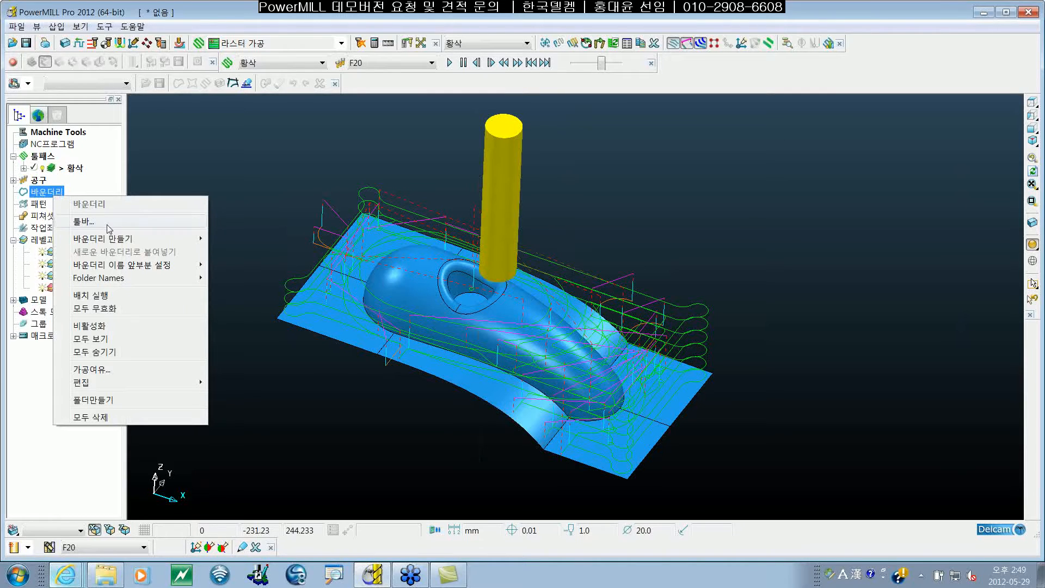
pyautogui.moveTo(128, 241)
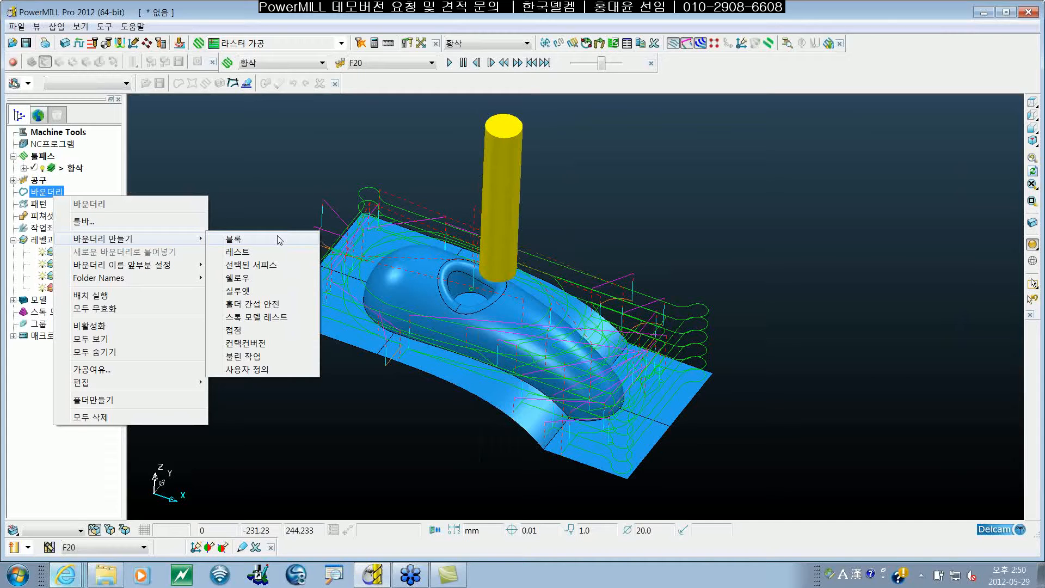
pyautogui.click(150, 223)
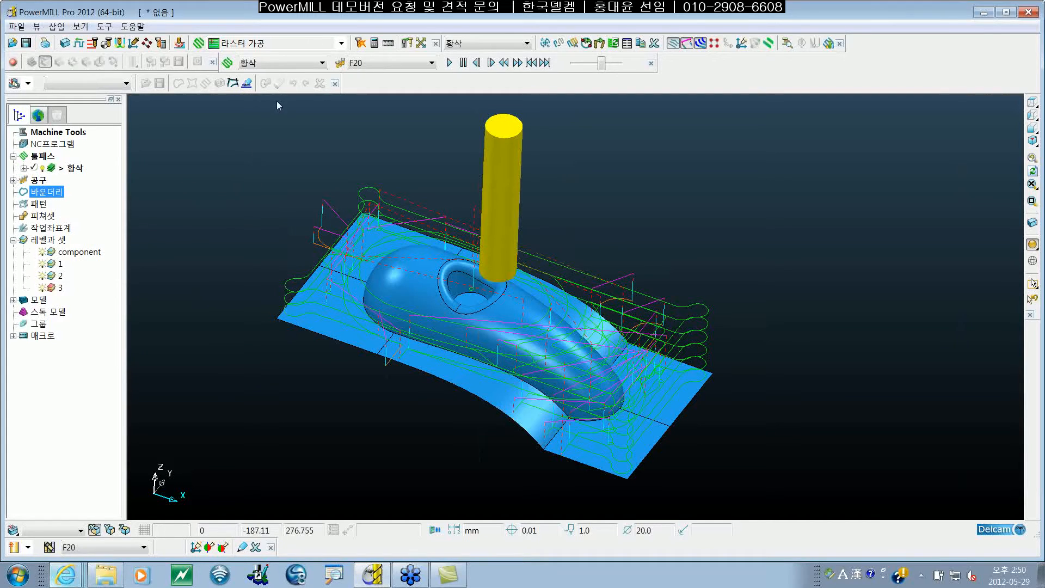
pyautogui.moveTo(312, 90); pyautogui.dragTo(453, 121)
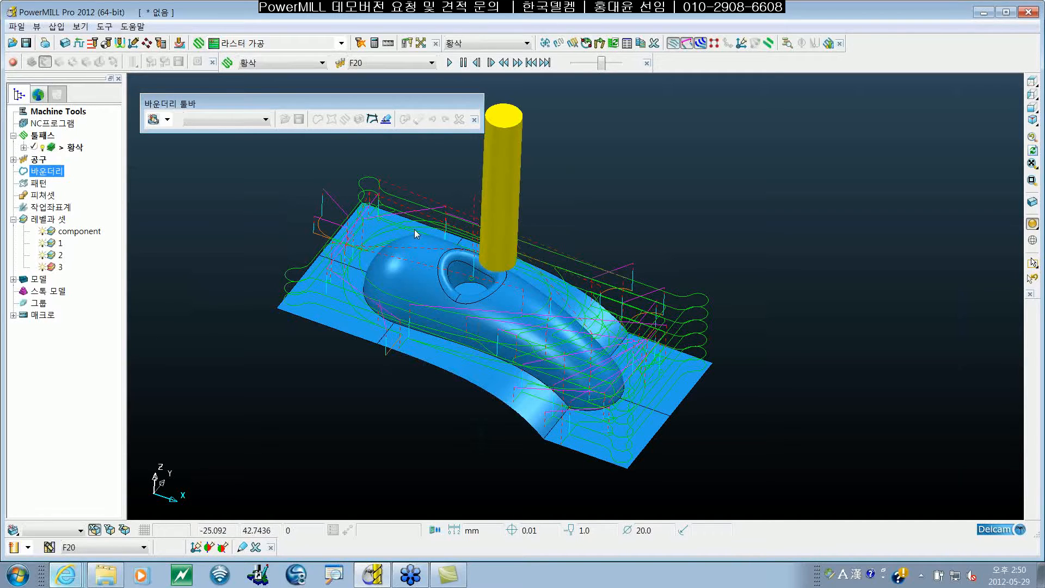
pyautogui.click(167, 120)
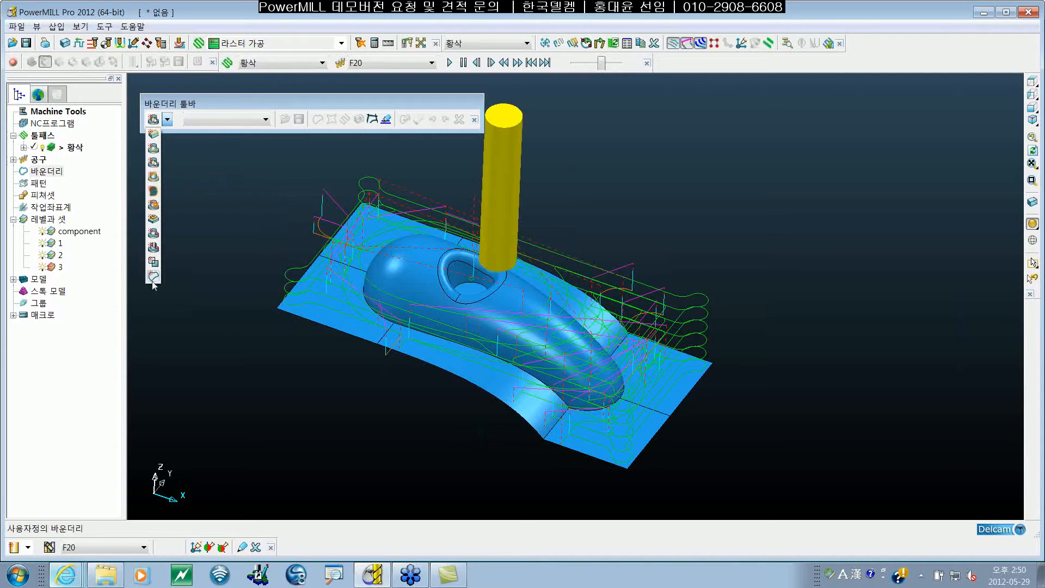
pyautogui.click(292, 103)
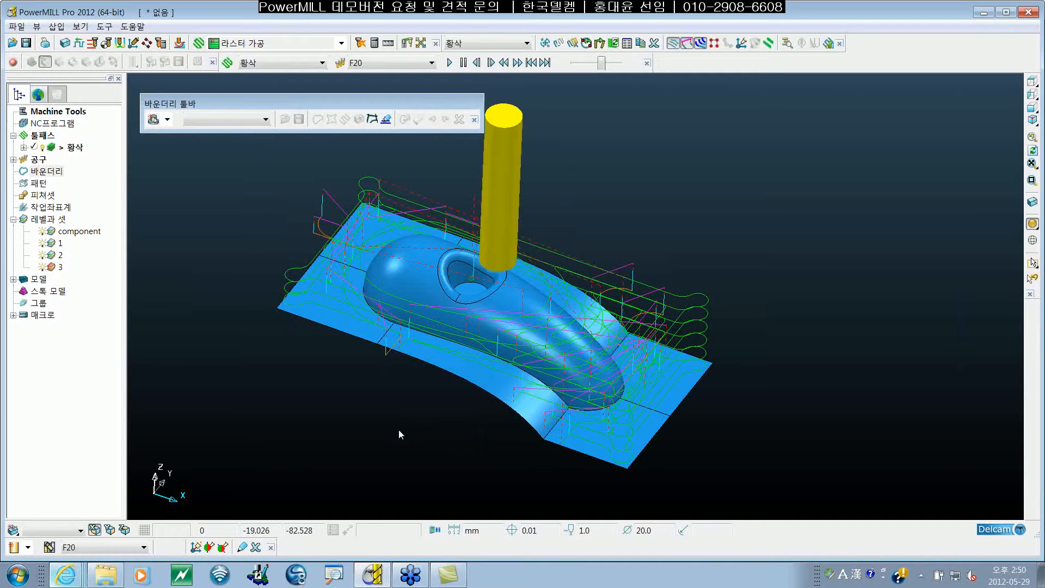
# Switch to Windows Explorer, view the boundary examples in 슬라이드26.JPG, and return to PowerMILL.
pyautogui.click(111, 579)
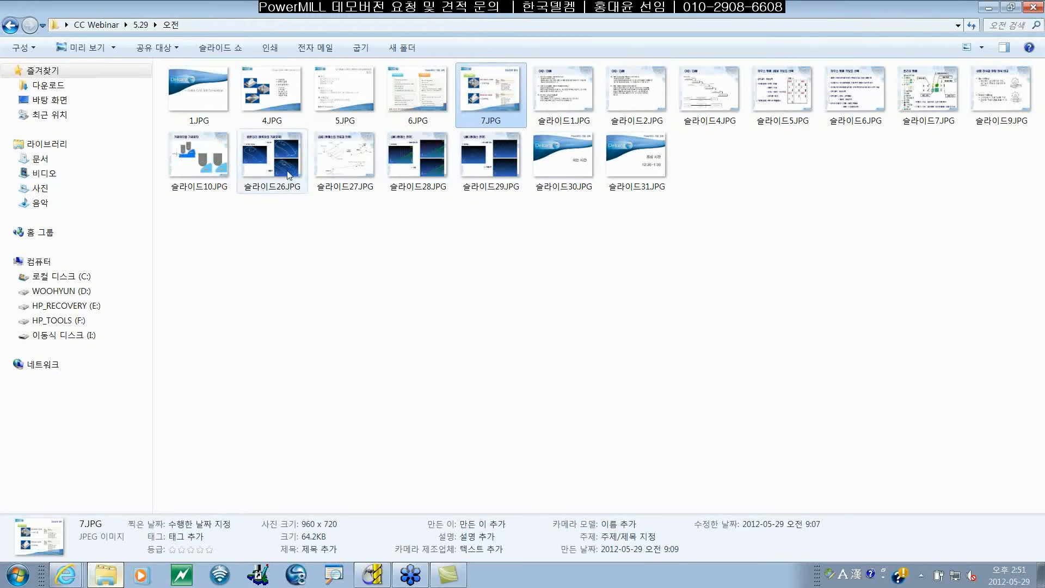
pyautogui.click(272, 174)
pyautogui.doubleClick(272, 173)
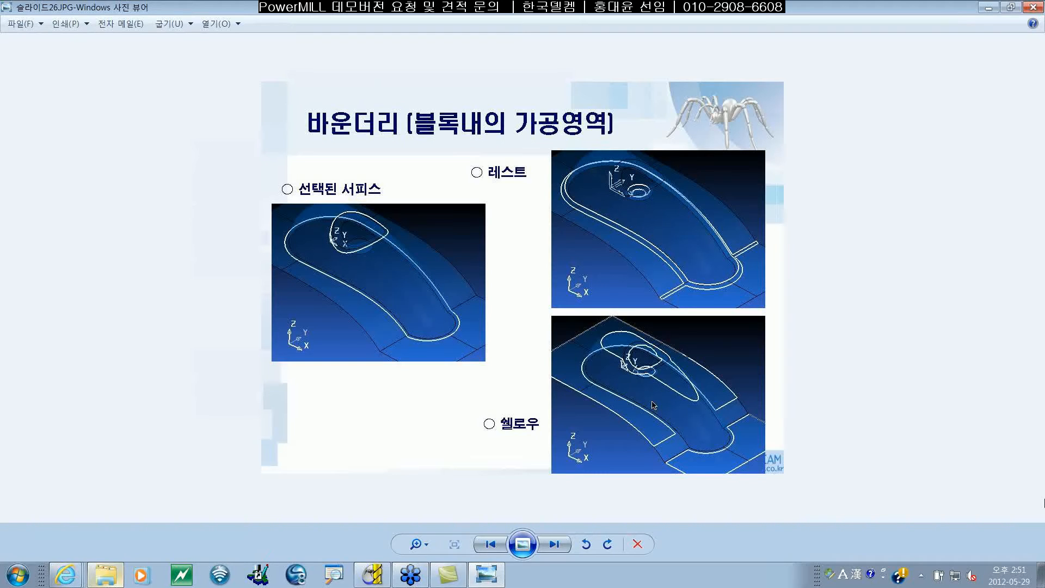
pyautogui.click(988, 8)
pyautogui.click(988, 9)
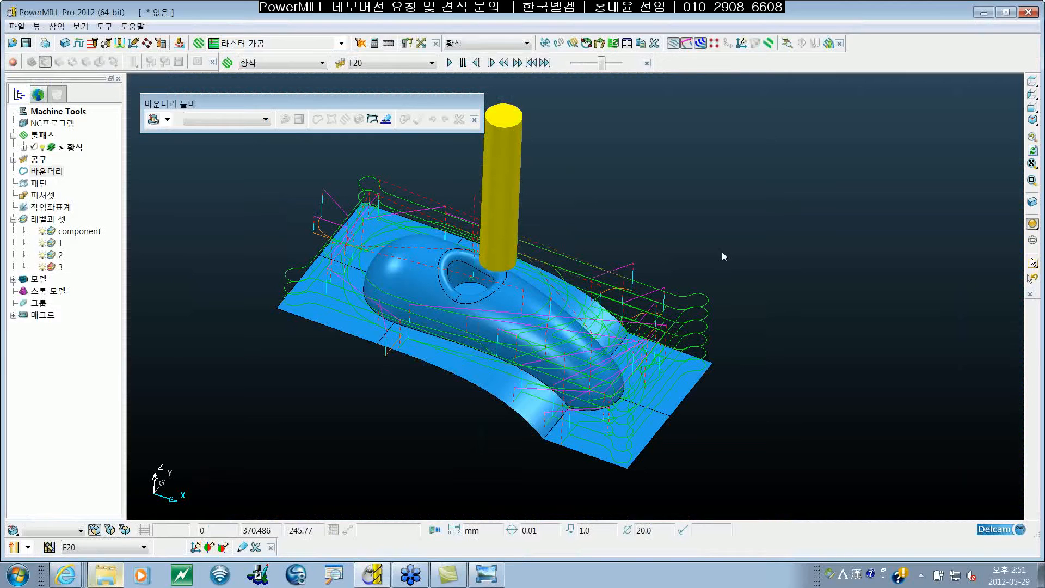
# Delete the roughing toolpath 황삭 from the project.
pyautogui.moveTo(451, 319); pyautogui.dragTo(287, 207, button='middle')
pyautogui.click(70, 148)
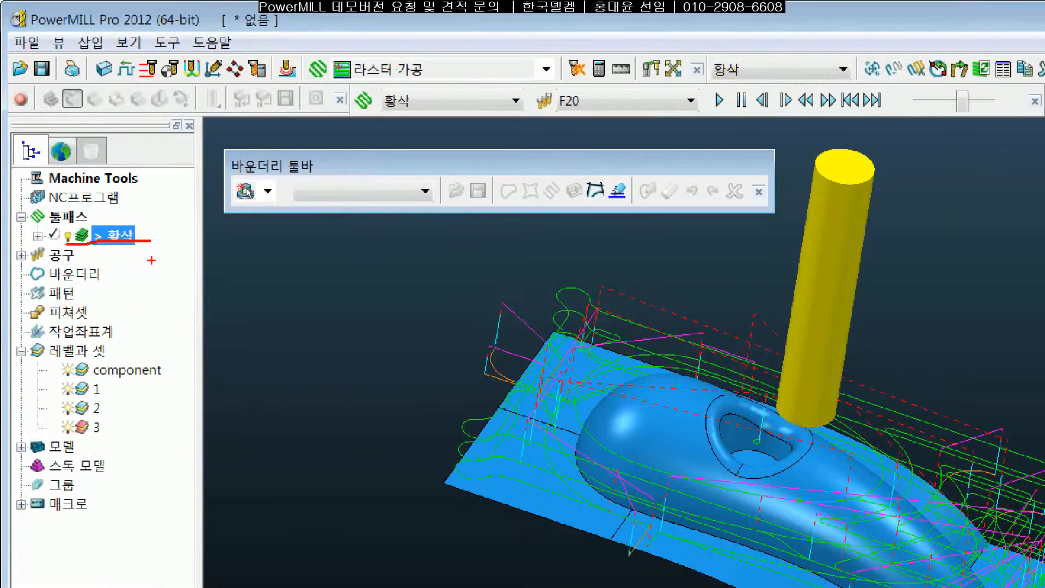
pyautogui.rightClick(125, 239)
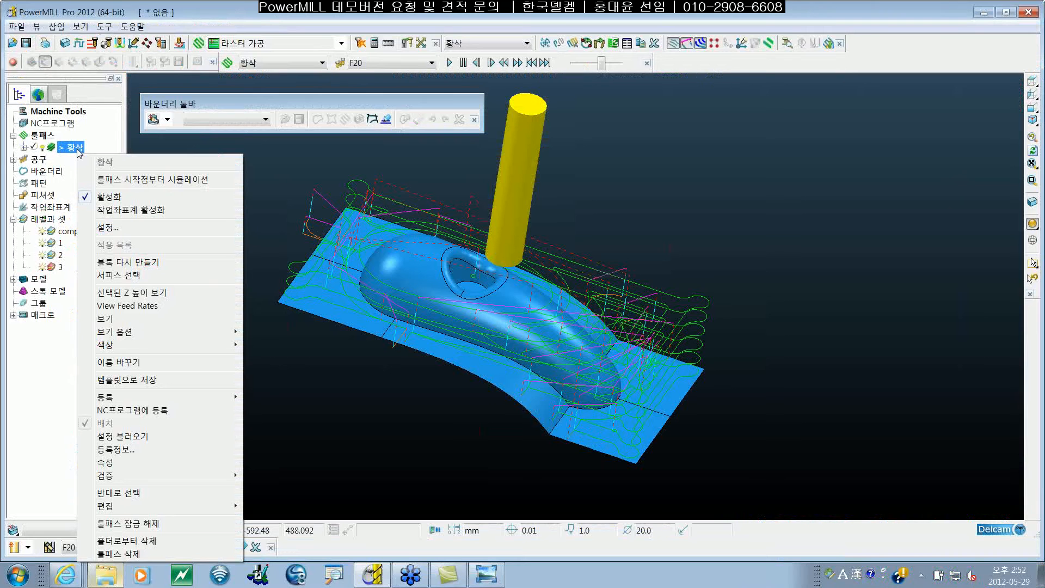
pyautogui.click(119, 554)
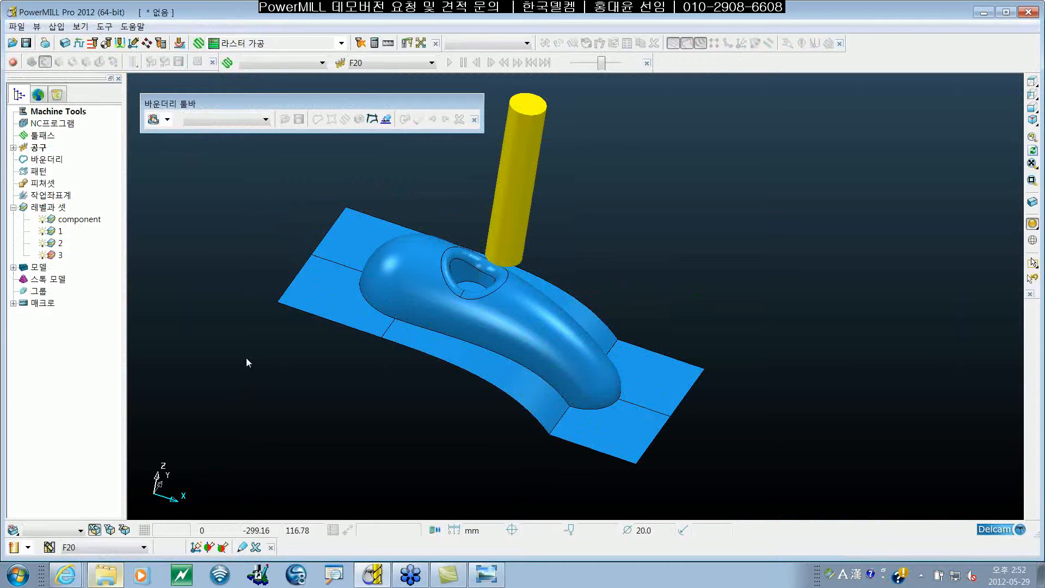
# Display the stock block around the model.
pyautogui.click(1033, 202)
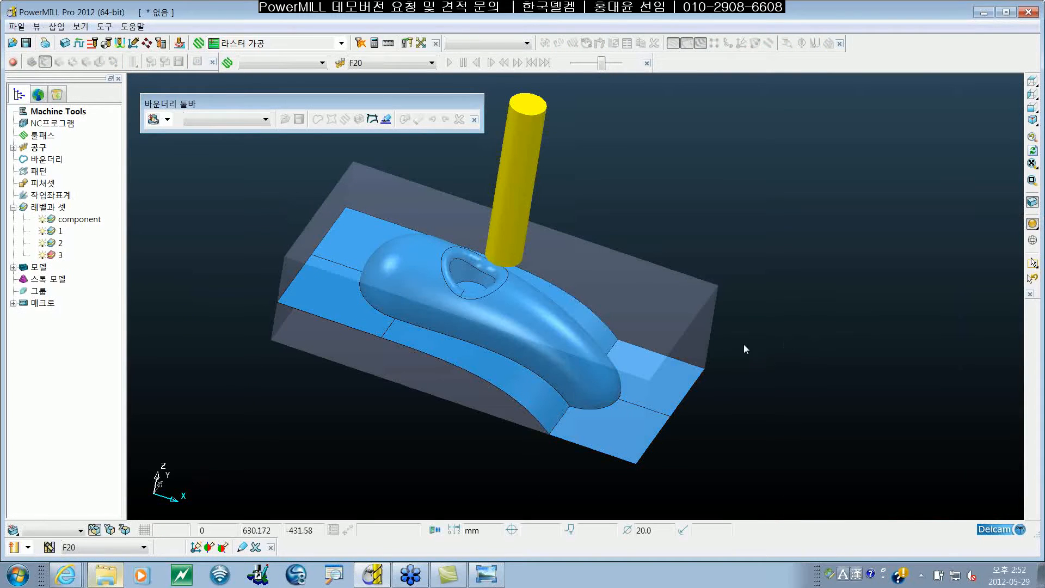
pyautogui.keyDown('shift'); pyautogui.moveTo(735, 352); pyautogui.dragTo(778, 346, button='middle'); pyautogui.keyUp('shift')
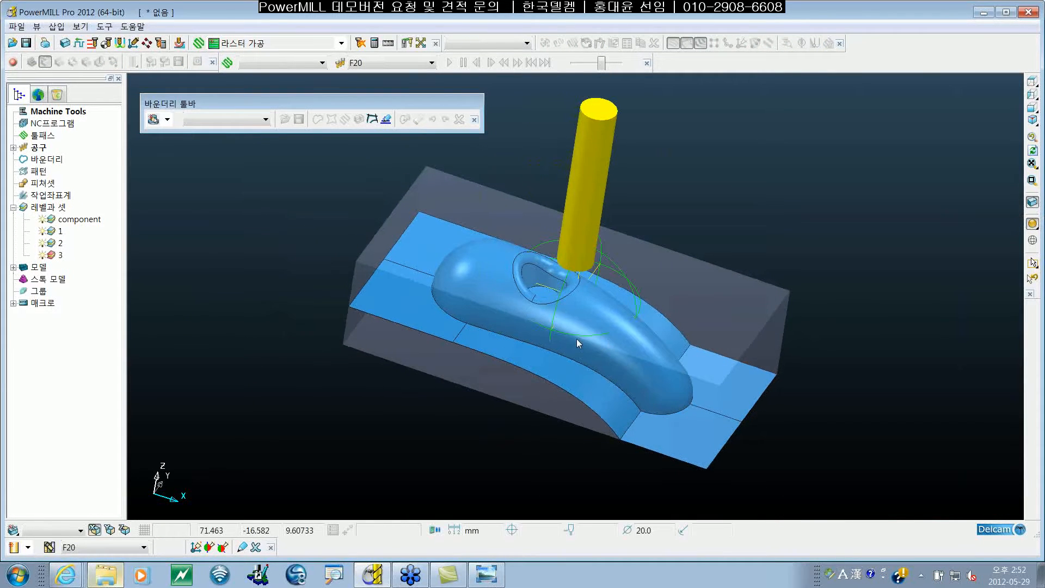
pyautogui.moveTo(576, 338); pyautogui.dragTo(573, 332, button='middle')
pyautogui.scroll(3, 573, 333)
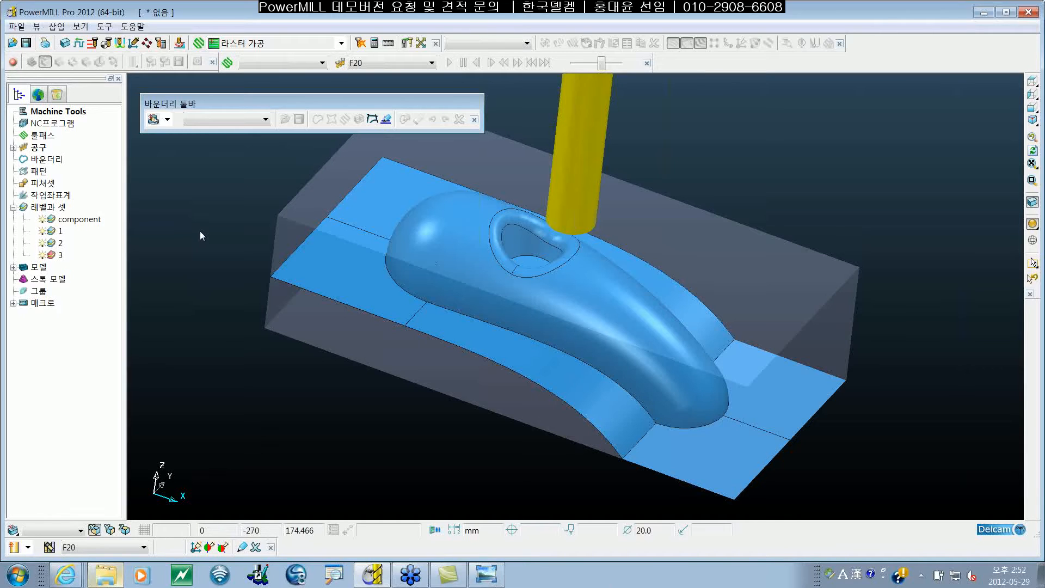
pyautogui.keyDown('shift'); pyautogui.moveTo(239, 217); pyautogui.dragTo(255, 231, button='middle'); pyautogui.keyUp('shift')
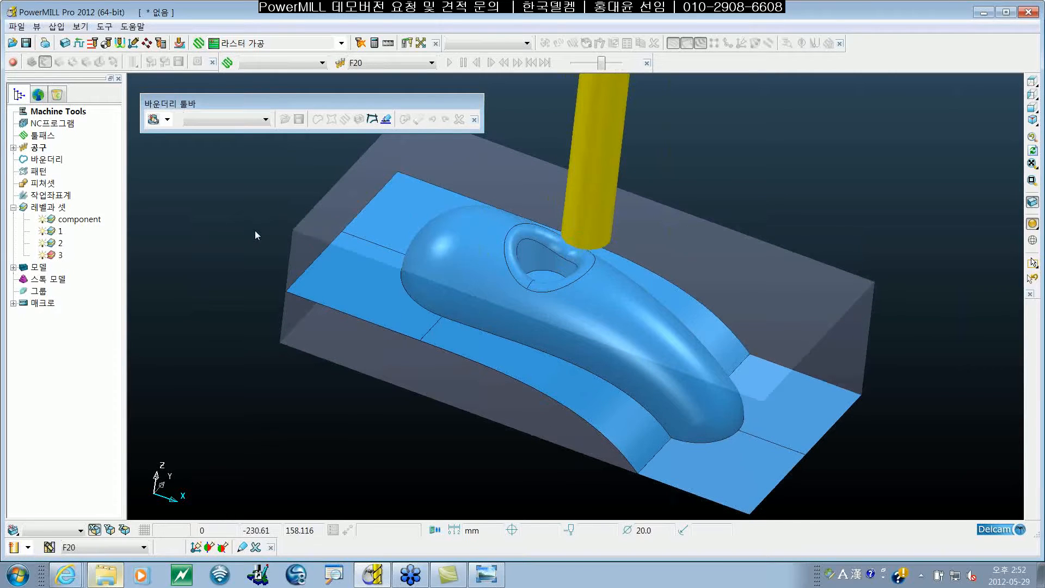
# Create a block boundary named 1 from the box block and accept it.
pyautogui.click(167, 120)
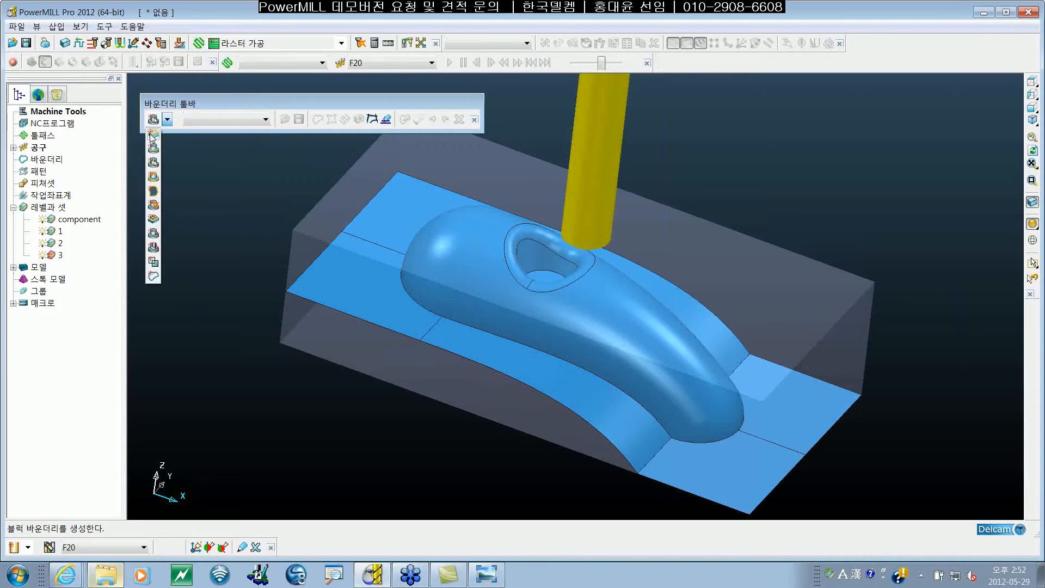
pyautogui.click(153, 135)
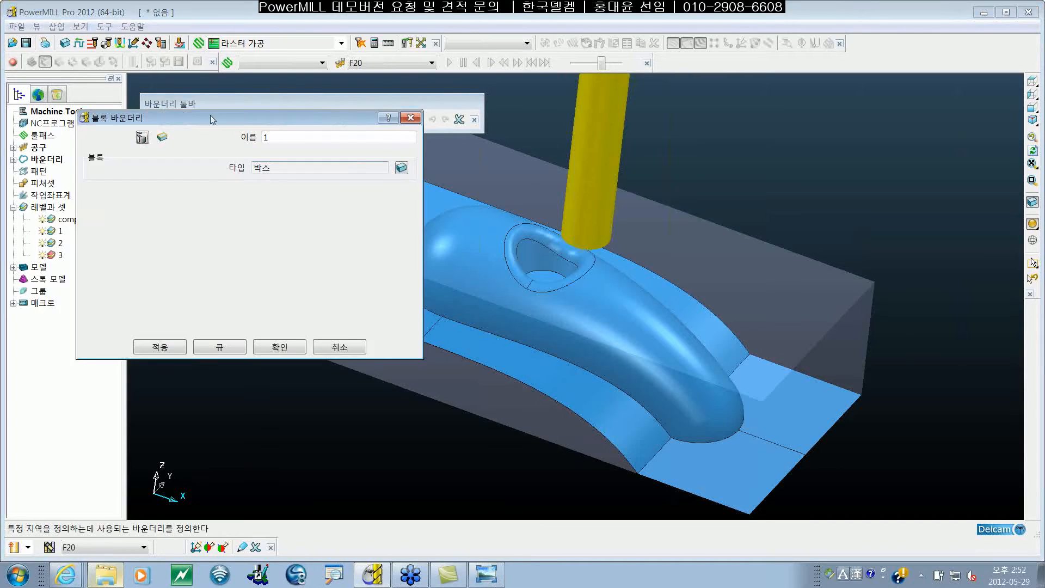
pyautogui.moveTo(210, 115); pyautogui.dragTo(282, 133)
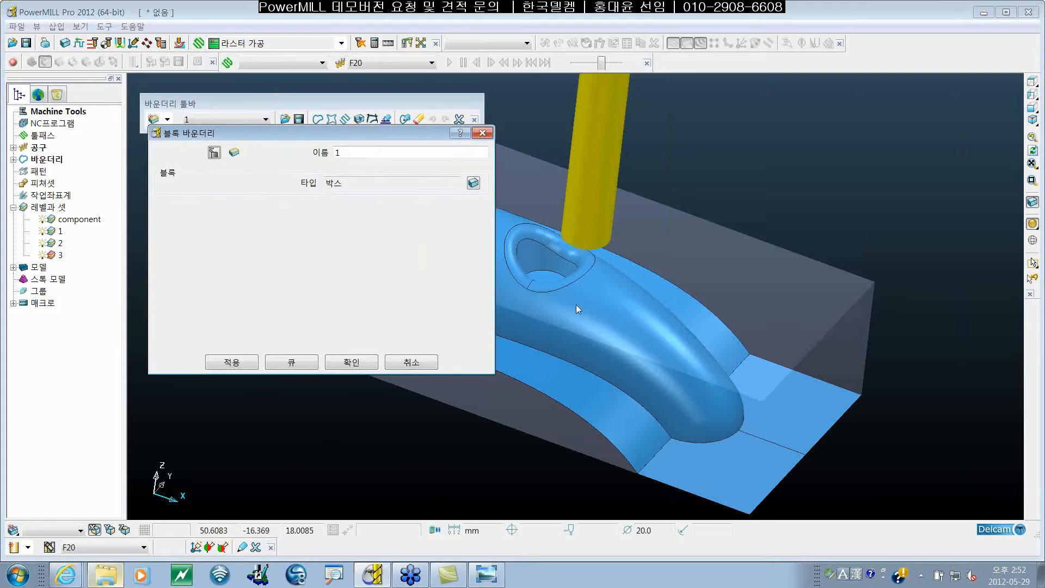
pyautogui.moveTo(628, 318); pyautogui.dragTo(699, 336, button='middle')
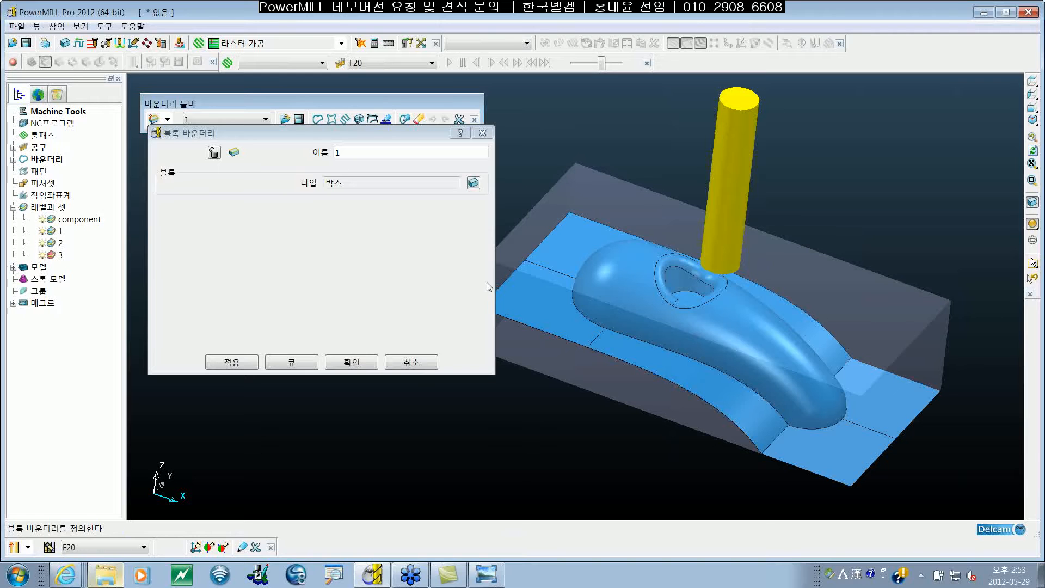
pyautogui.click(233, 363)
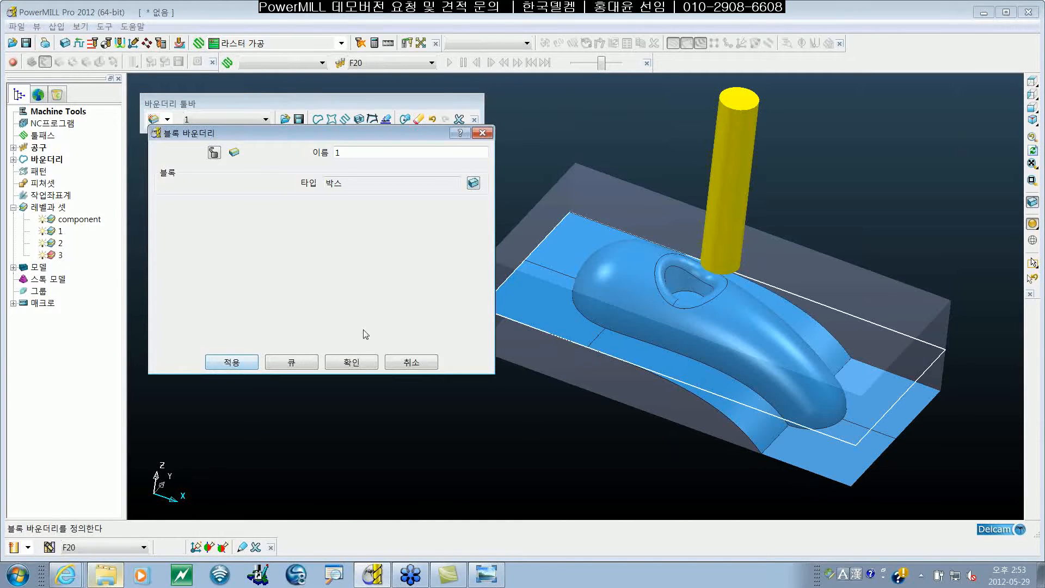
pyautogui.click(351, 361)
# Examine how the block boundary outline runs around the model and the stock block.
pyautogui.keyDown('shift'); pyautogui.moveTo(662, 315); pyautogui.dragTo(595, 311, button='middle'); pyautogui.keyUp('shift')
pyautogui.keyDown('shift'); pyautogui.moveTo(592, 355); pyautogui.dragTo(604, 351, button='middle'); pyautogui.keyUp('shift')
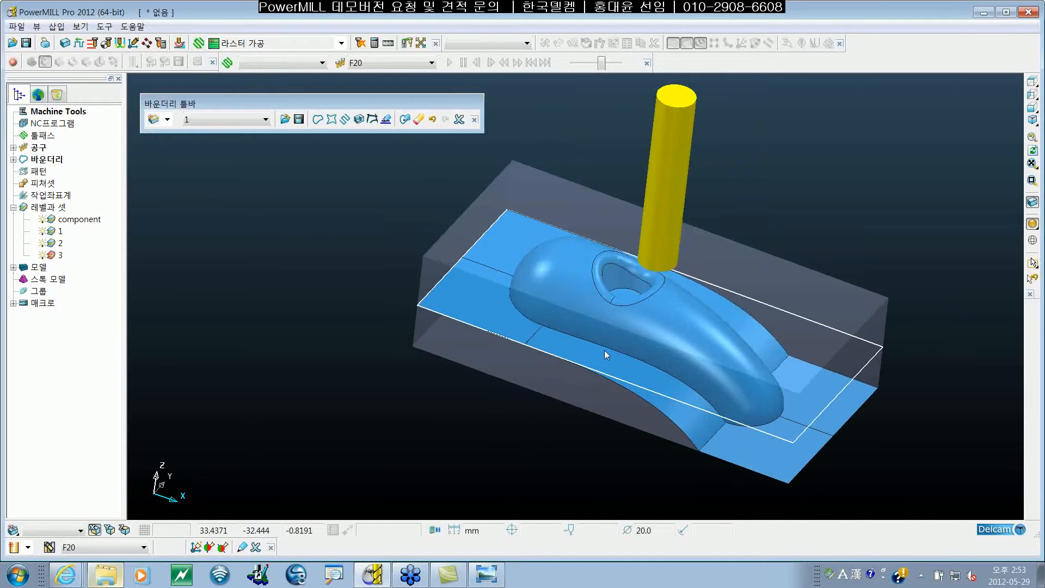
pyautogui.scroll(4, 606, 350)
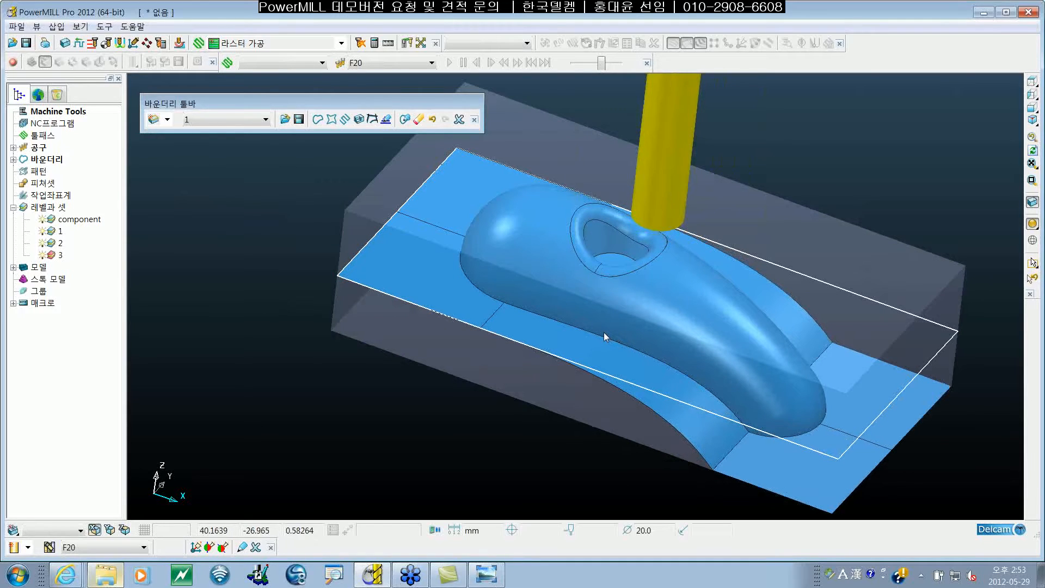
pyautogui.keyDown('shift'); pyautogui.moveTo(602, 335); pyautogui.dragTo(599, 332, button='middle'); pyautogui.keyUp('shift')
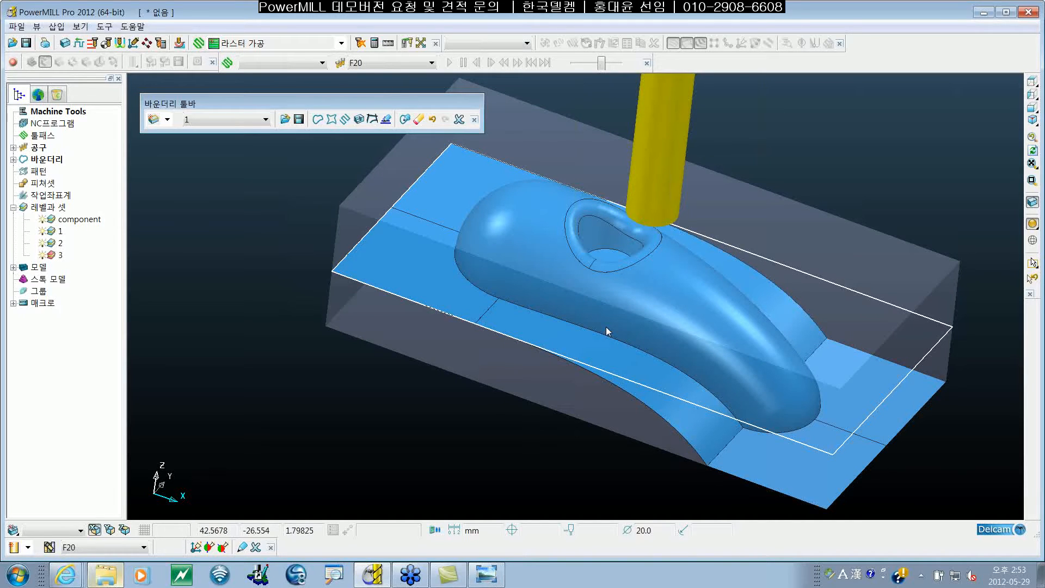
pyautogui.moveTo(711, 296)
pyautogui.keyDown('shift'); pyautogui.mouseDown(button='middle')
pyautogui.moveTo(708, 278)
pyautogui.moveTo(702, 290)
pyautogui.mouseUp(button='middle'); pyautogui.keyUp('shift')
pyautogui.scroll(-3, 703, 289)
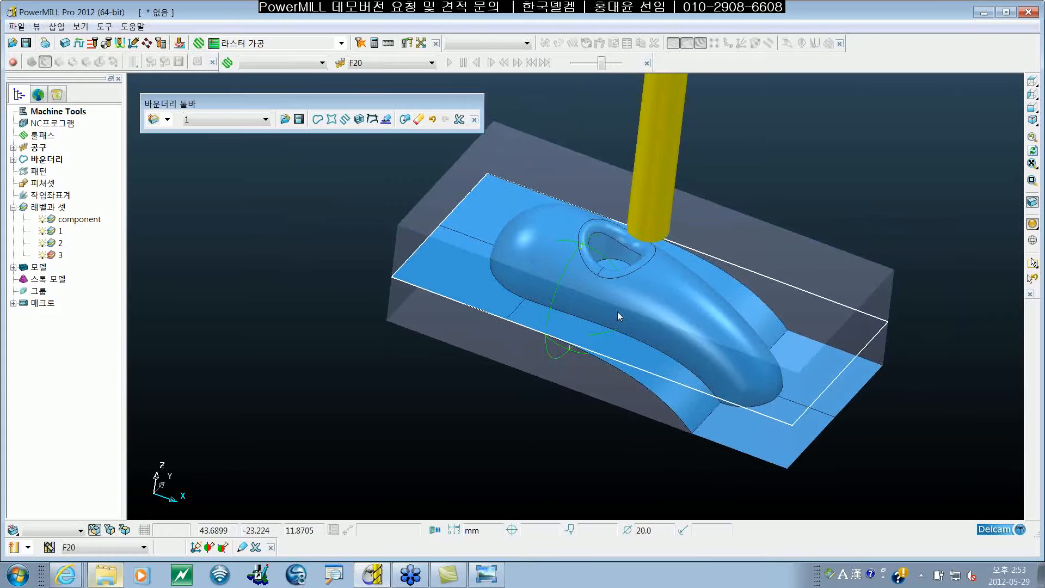
pyautogui.moveTo(618, 311)
pyautogui.mouseDown(button='middle')
pyautogui.moveTo(622, 344)
pyautogui.moveTo(624, 315)
pyautogui.mouseUp(button='middle')
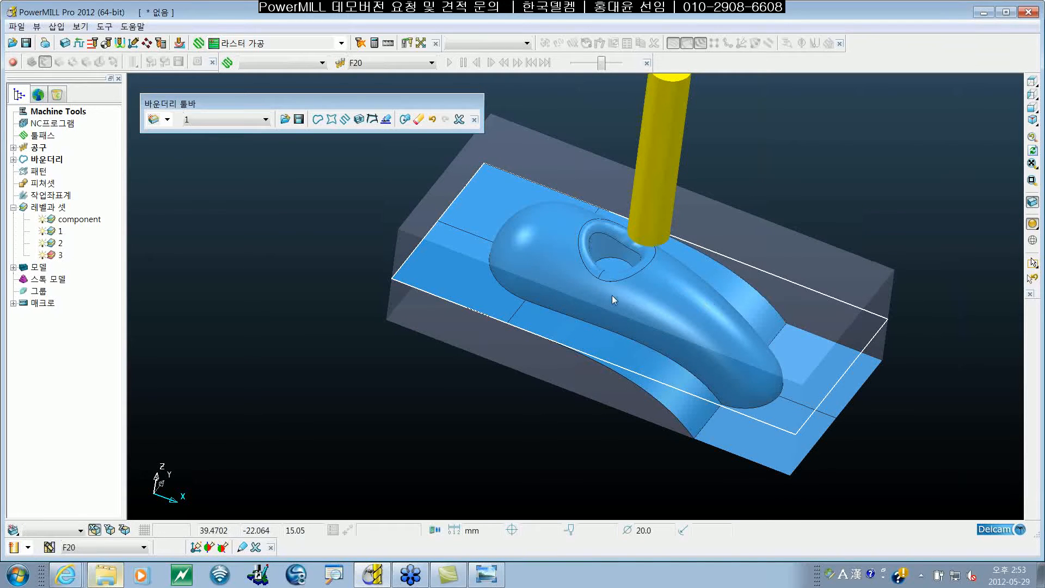
pyautogui.keyDown('shift'); pyautogui.moveTo(626, 289); pyautogui.dragTo(616, 291, button='middle'); pyautogui.keyUp('shift')
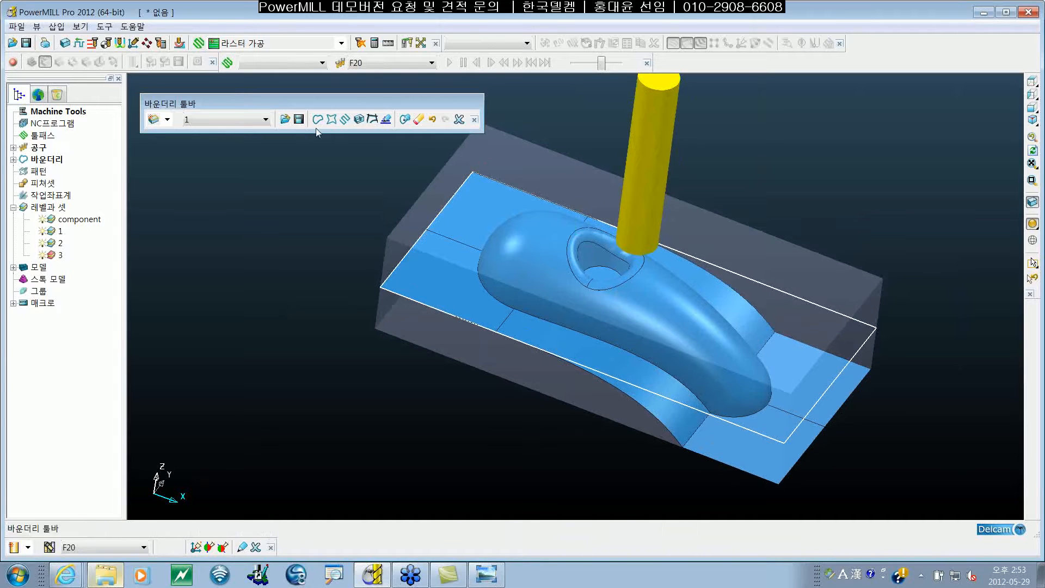
# Set the block's maximum X limit to 50 in the block definition.
pyautogui.click(65, 48)
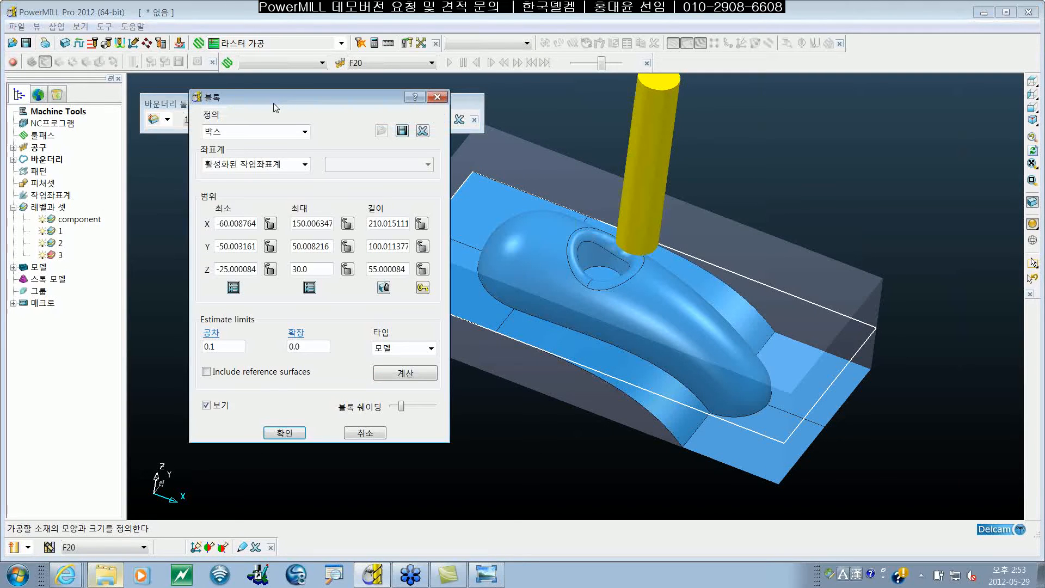
pyautogui.moveTo(286, 93); pyautogui.dragTo(273, 89)
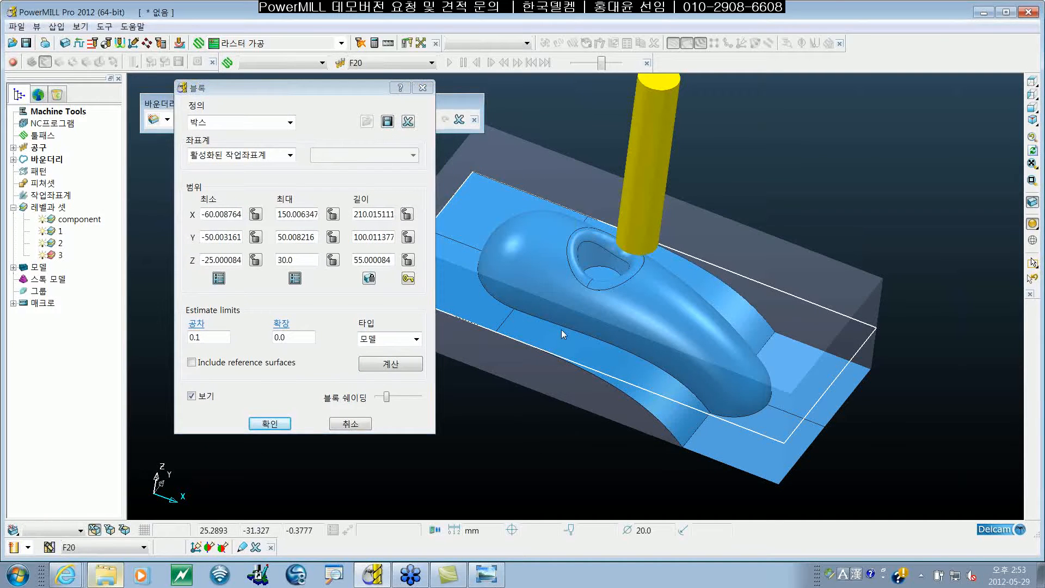
pyautogui.moveTo(560, 329); pyautogui.dragTo(648, 379, button='middle')
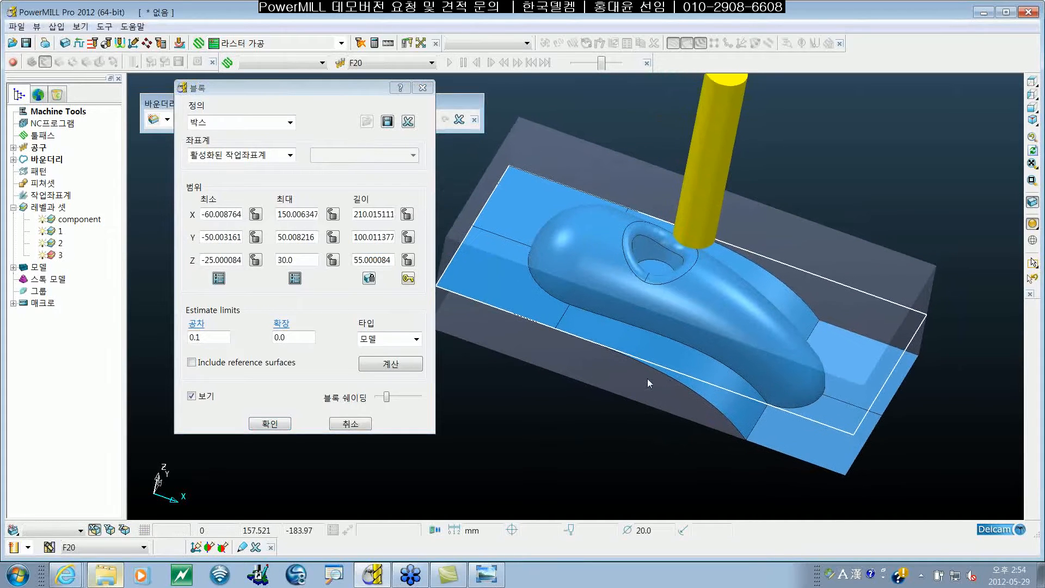
pyautogui.keyDown('shift'); pyautogui.moveTo(649, 324); pyautogui.dragTo(630, 333, button='middle'); pyautogui.keyUp('shift')
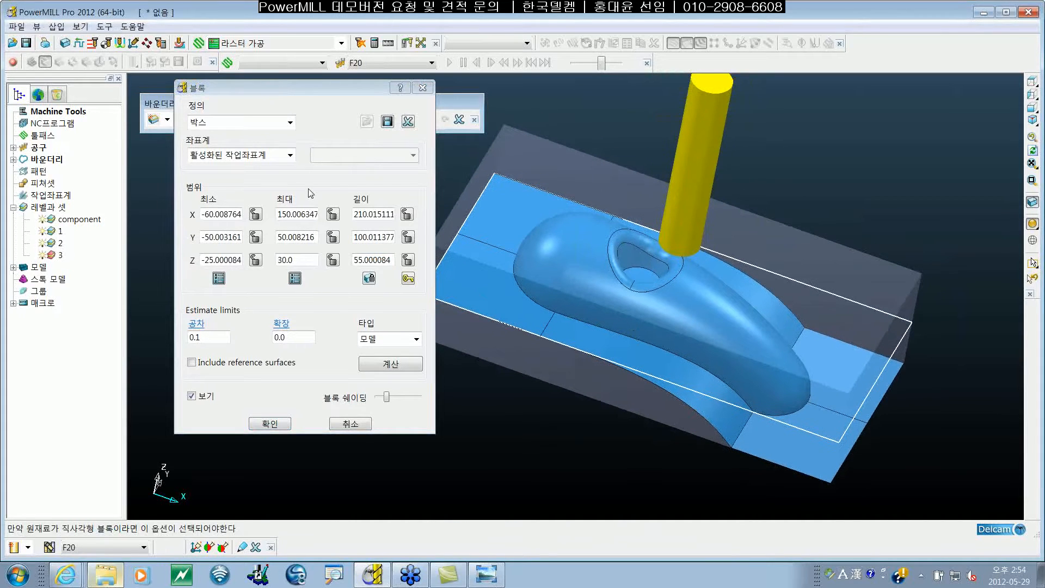
pyautogui.doubleClick(279, 214)
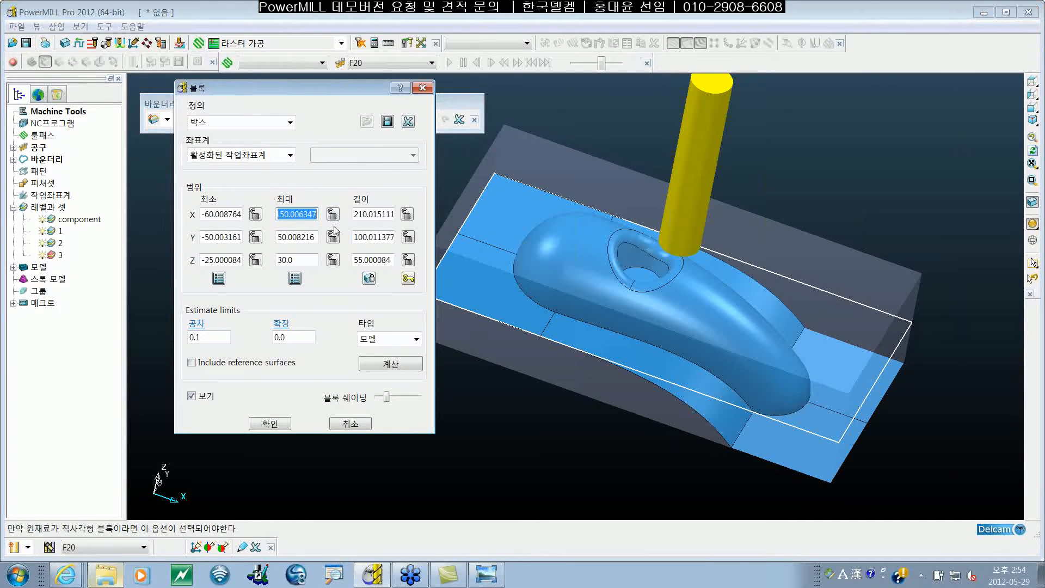
pyautogui.moveTo(224, 214); pyautogui.dragTo(201, 214)
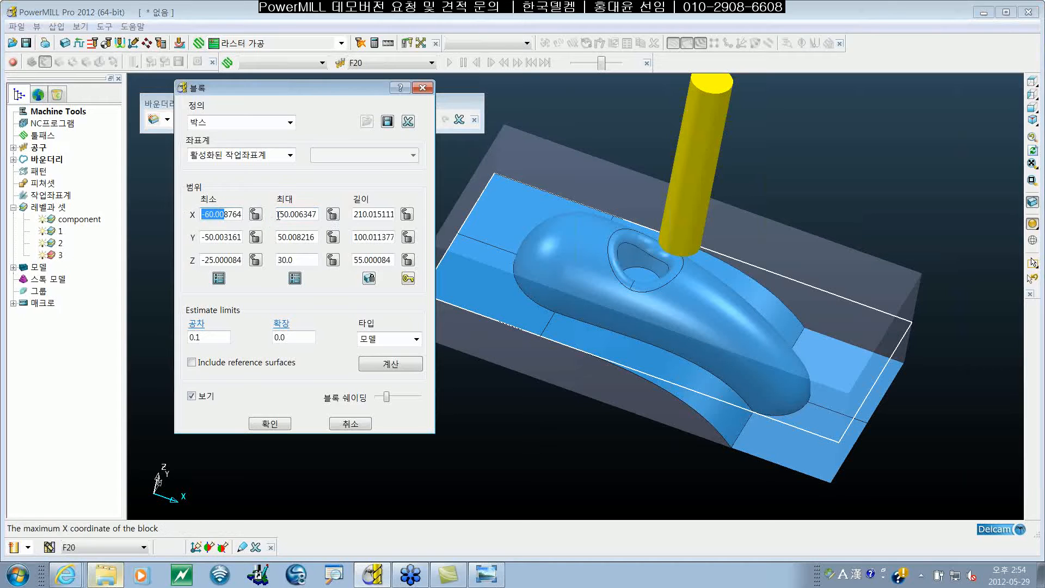
pyautogui.doubleClick(297, 214)
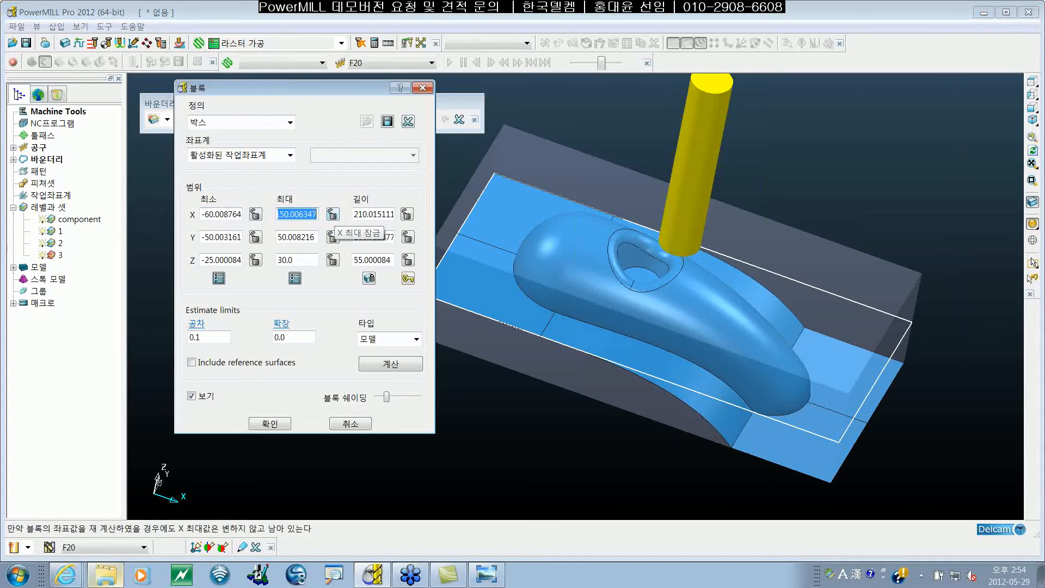
pyautogui.write('50')
pyautogui.press('Tab')
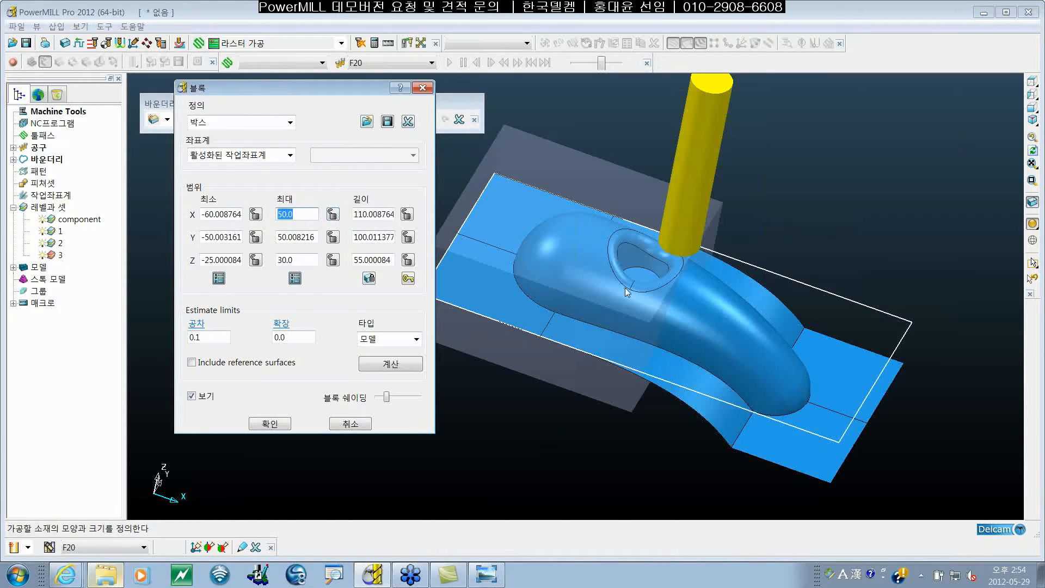
# Accept the shortened block definition and compare the block with the outline of boundary 1.
pyautogui.click(700, 273)
pyautogui.moveTo(700, 271); pyautogui.dragTo(720, 279, button='middle')
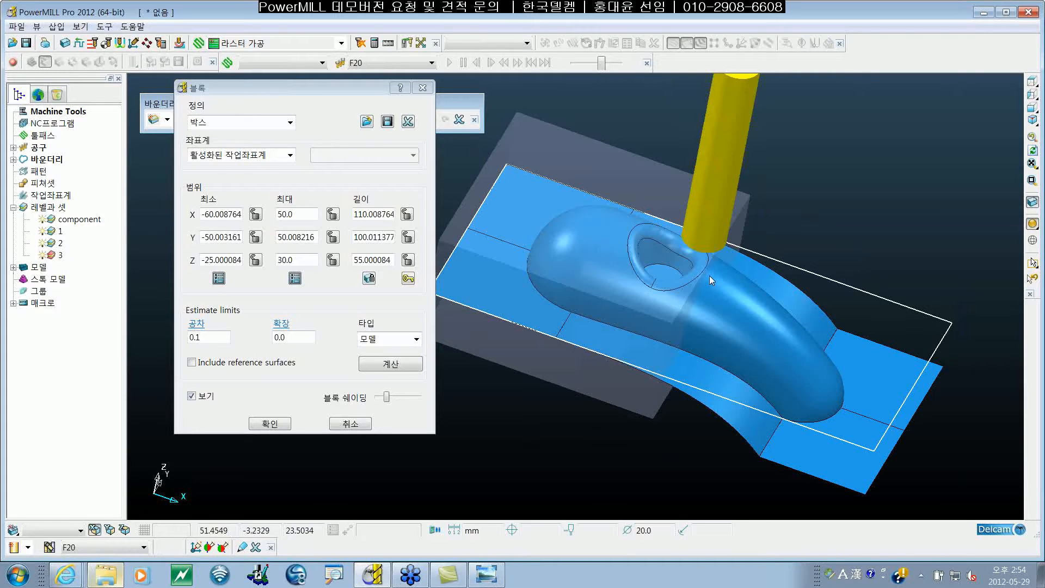
pyautogui.moveTo(714, 271); pyautogui.dragTo(707, 269, button='middle')
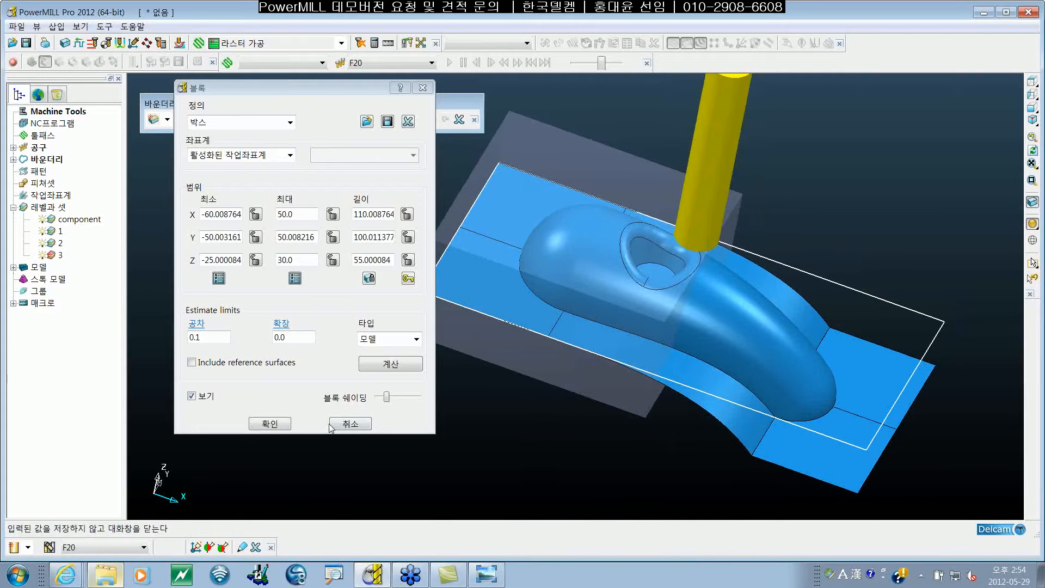
pyautogui.click(270, 423)
pyautogui.keyDown('shift'); pyautogui.moveTo(714, 348); pyautogui.dragTo(663, 348, button='middle'); pyautogui.keyUp('shift')
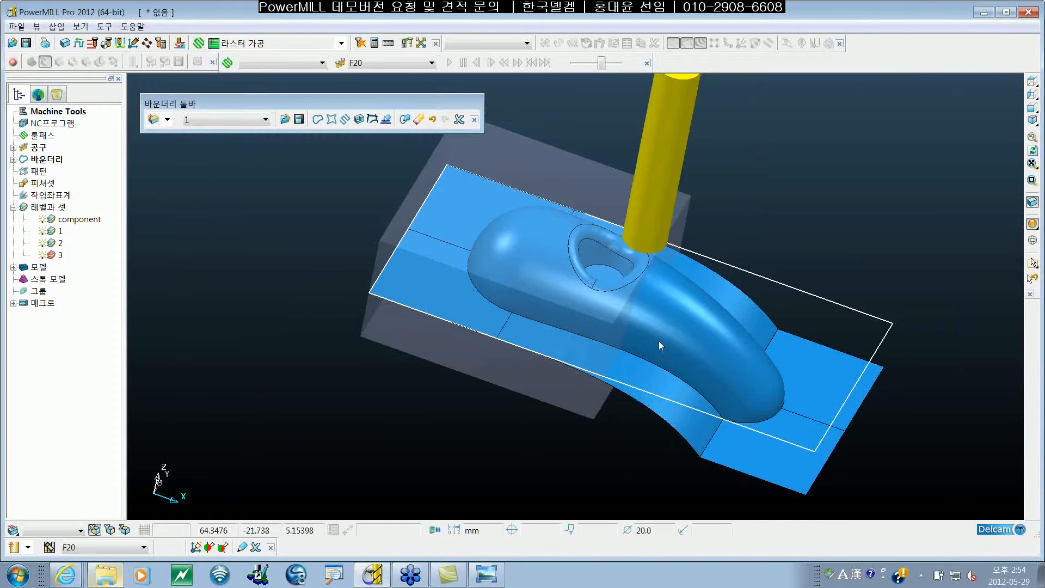
pyautogui.keyDown('shift'); pyautogui.moveTo(676, 350); pyautogui.dragTo(657, 342, button='middle'); pyautogui.keyUp('shift')
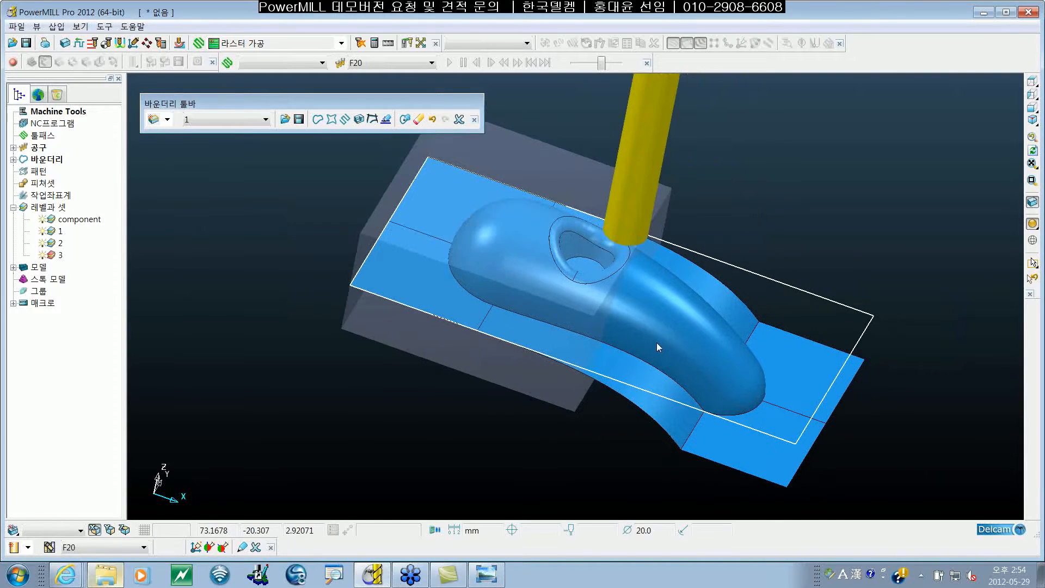
# Create a second block boundary named 2 from the shortened box block, apply it and close its definition.
pyautogui.click(167, 119)
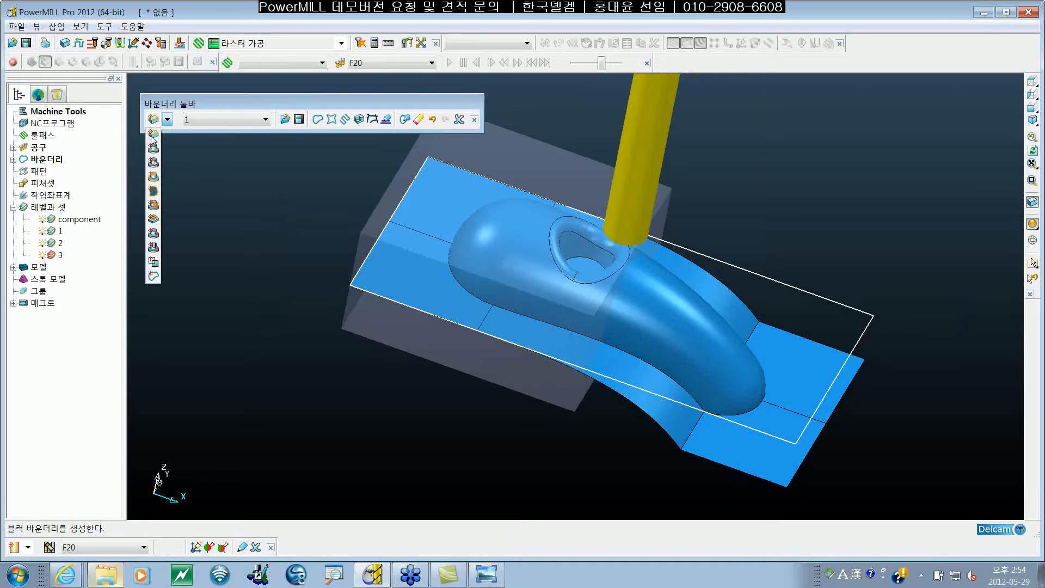
pyautogui.click(153, 136)
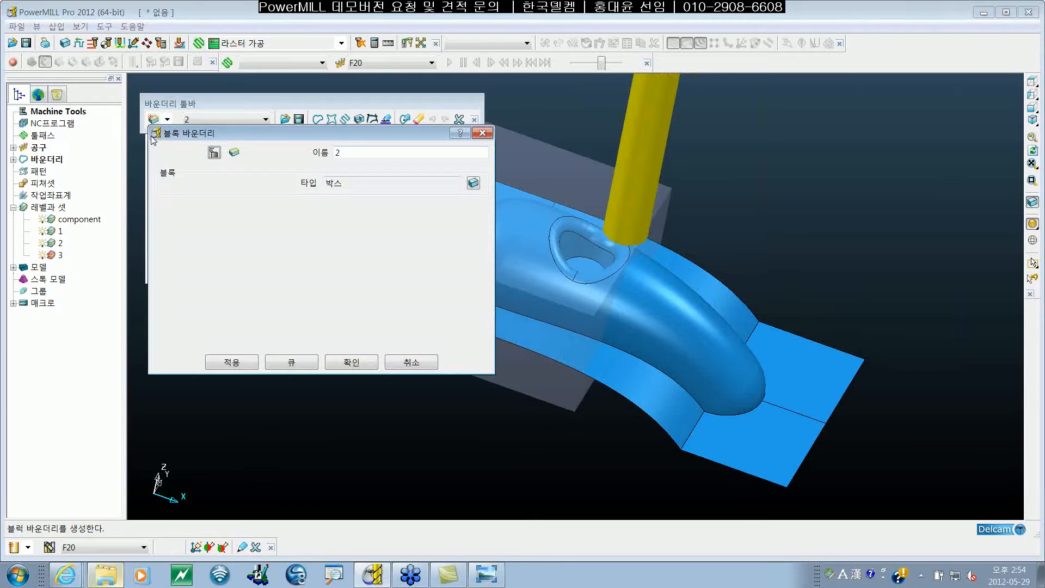
pyautogui.moveTo(218, 137); pyautogui.dragTo(199, 142)
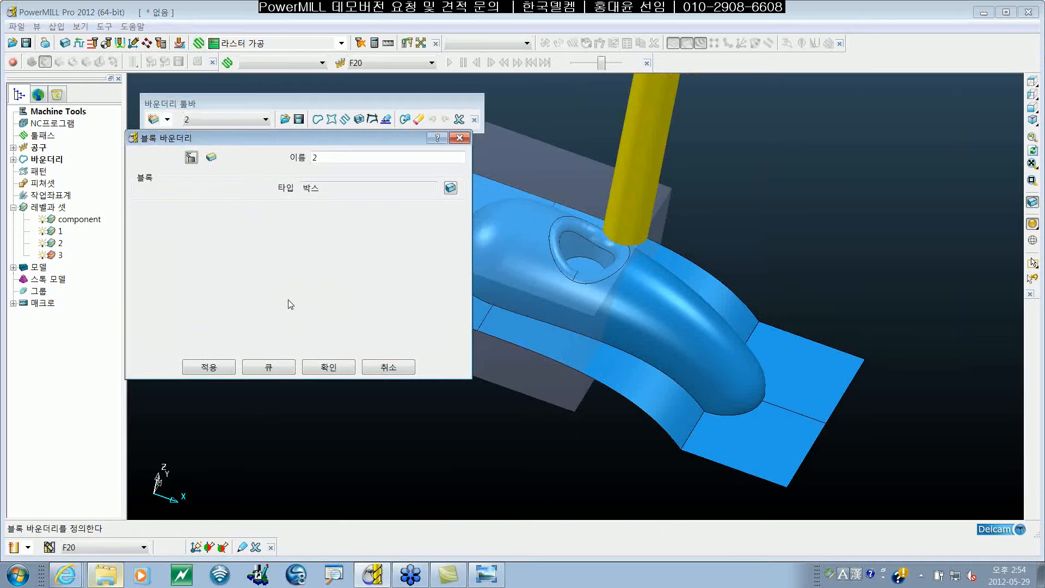
pyautogui.click(221, 373)
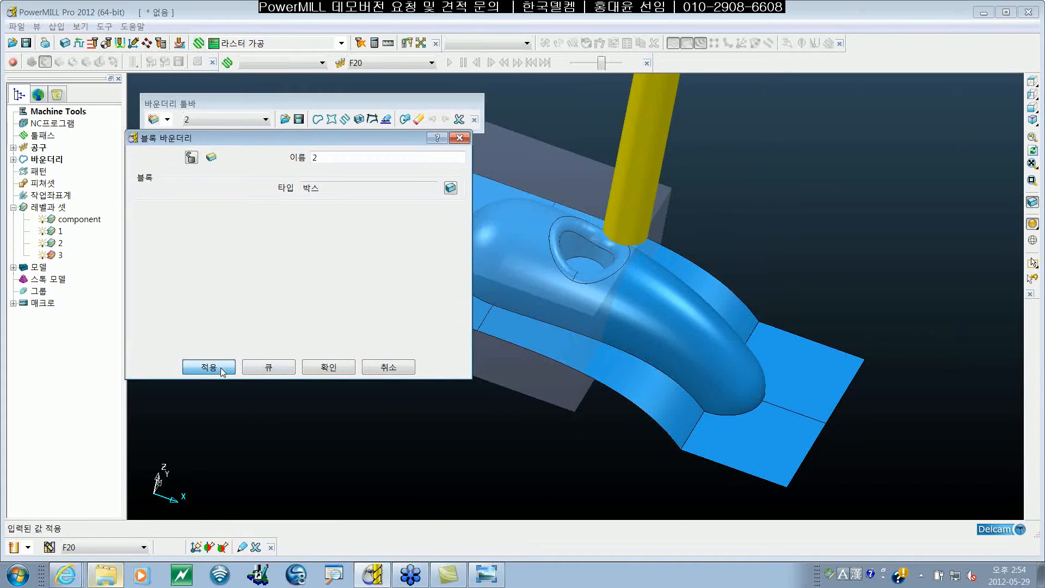
pyautogui.click(459, 138)
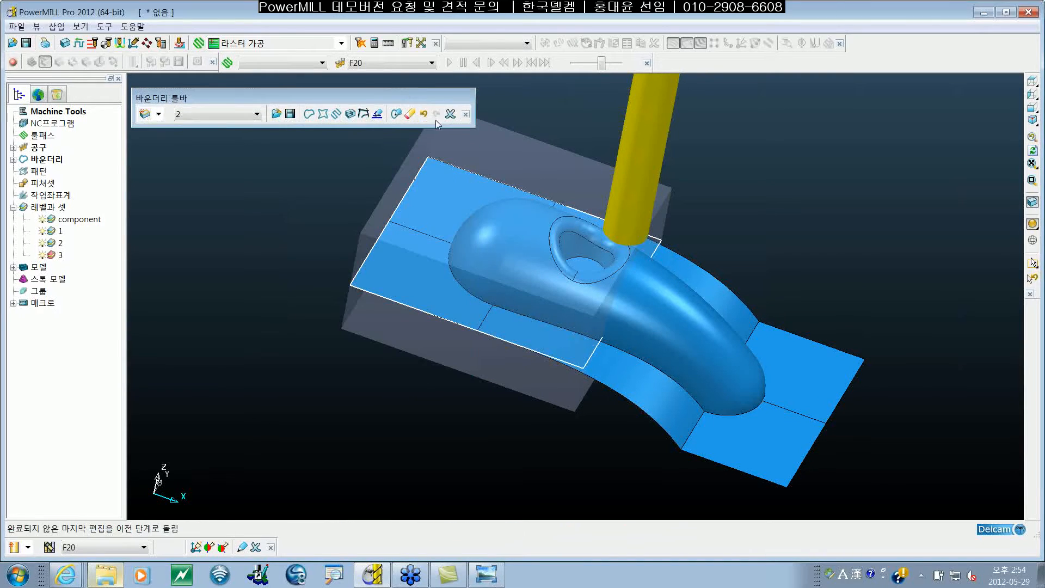
# Examine how boundary 2 follows the shortened block, hiding the model shading and showing it again.
pyautogui.moveTo(538, 280); pyautogui.dragTo(585, 315, button='middle')
pyautogui.scroll(3, 587, 328)
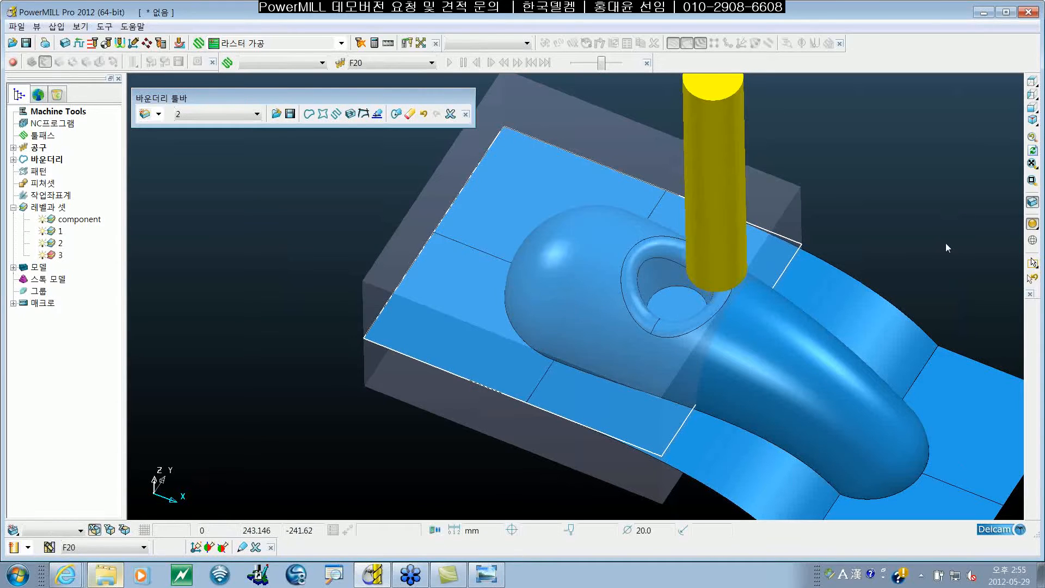
pyautogui.keyDown('shift'); pyautogui.moveTo(951, 249); pyautogui.dragTo(939, 239, button='middle'); pyautogui.keyUp('shift')
pyautogui.click(1033, 224)
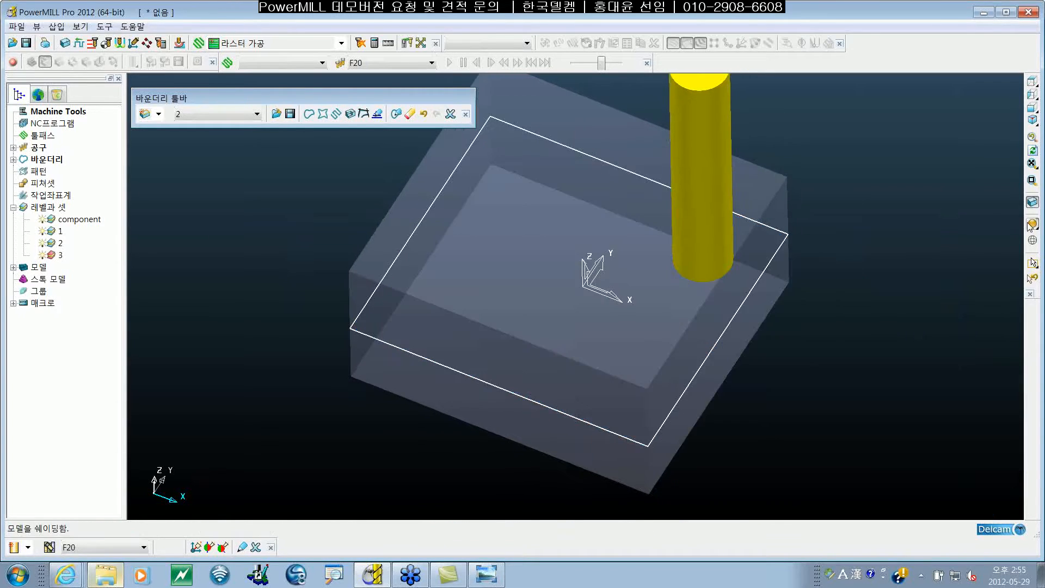
pyautogui.moveTo(859, 354)
pyautogui.keyDown('shift'); pyautogui.mouseDown(button='middle')
pyautogui.moveTo(860, 329)
pyautogui.moveTo(866, 334)
pyautogui.mouseUp(button='middle'); pyautogui.keyUp('shift')
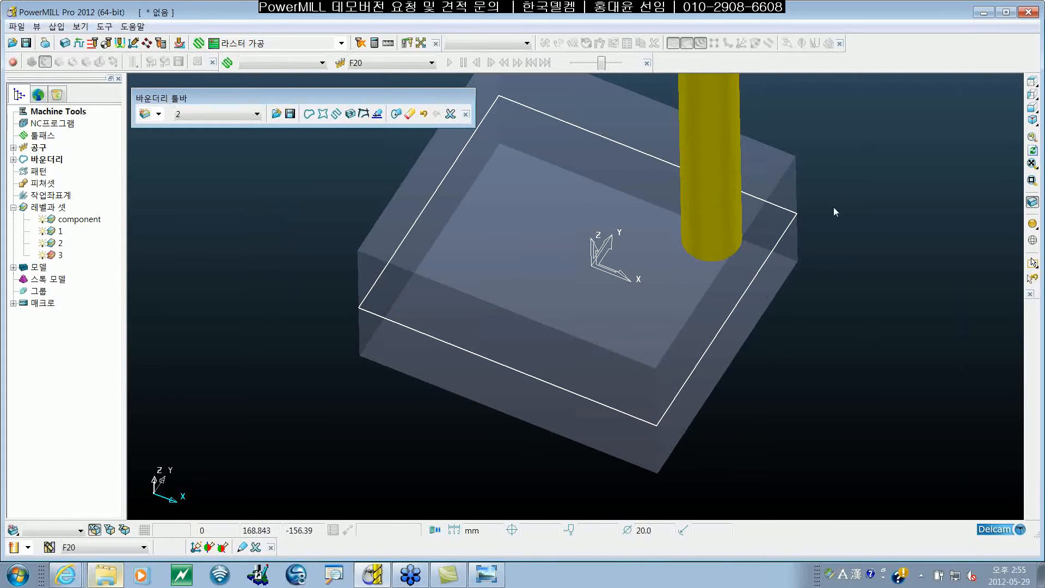
pyautogui.click(1033, 224)
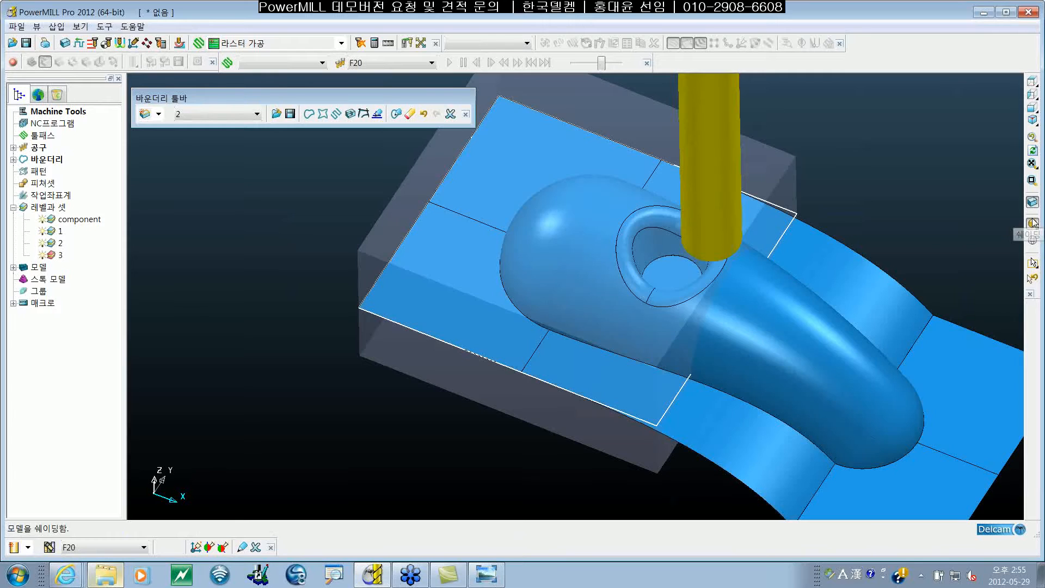
pyautogui.scroll(-5, 792, 351)
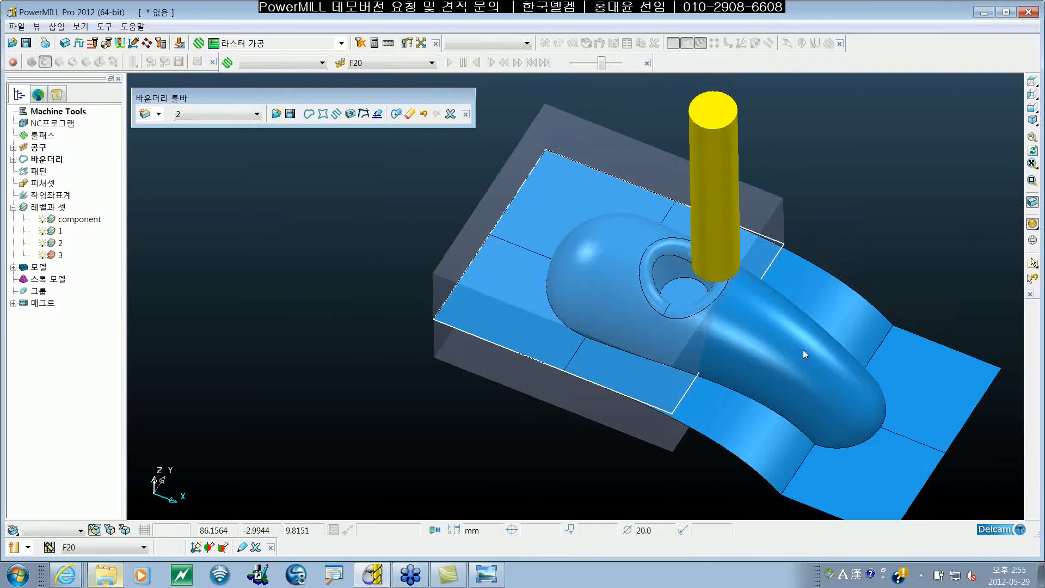
pyautogui.scroll(3, 812, 378)
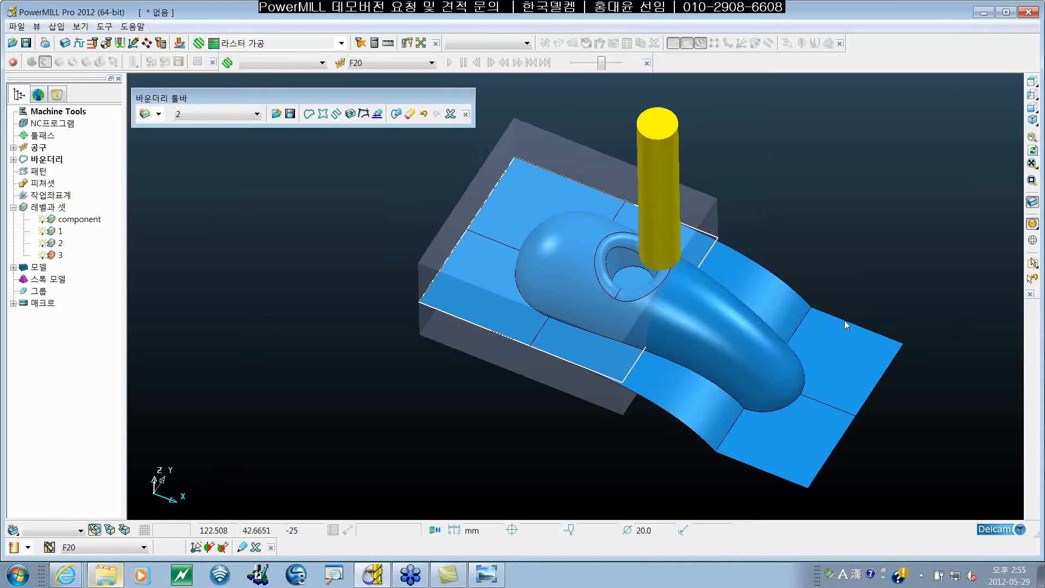
# Recalculate the box block to the full model extents, accept it and compare it with the outline of boundary 2.
pyautogui.click(65, 44)
pyautogui.click(403, 361)
pyautogui.click(279, 427)
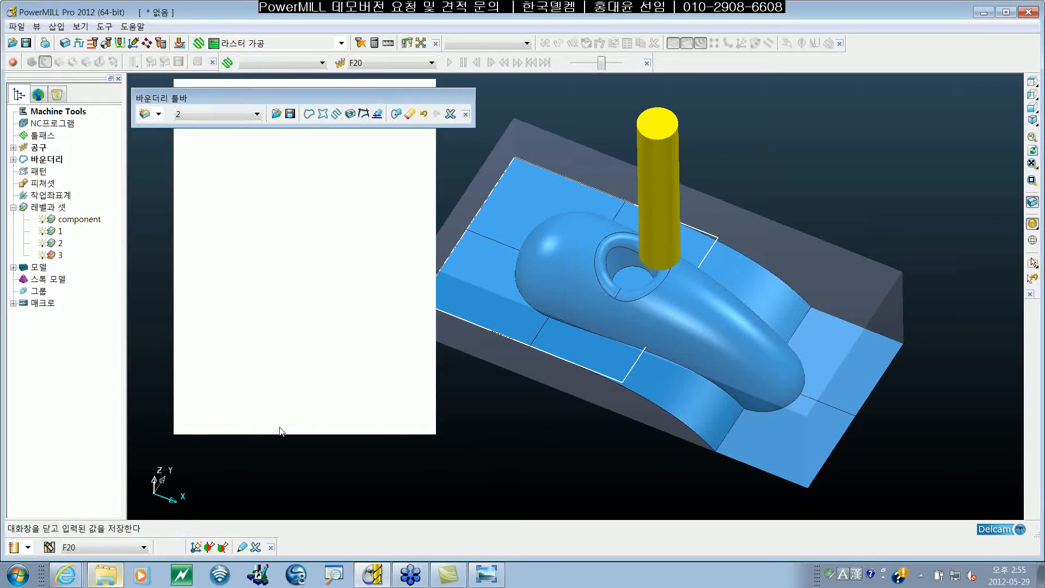
pyautogui.keyDown('shift'); pyautogui.moveTo(592, 362); pyautogui.dragTo(541, 362, button='middle'); pyautogui.keyUp('shift')
pyautogui.moveTo(423, 360); pyautogui.dragTo(439, 345, button='middle')
pyautogui.keyDown('shift'); pyautogui.moveTo(440, 345); pyautogui.dragTo(449, 337, button='middle'); pyautogui.keyUp('shift')
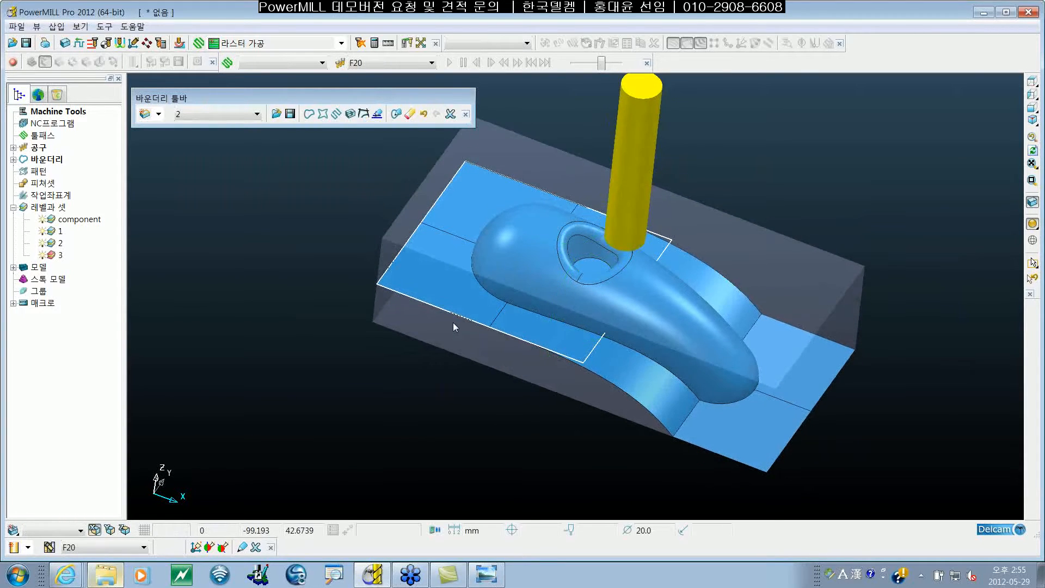
pyautogui.moveTo(453, 322); pyautogui.dragTo(495, 318, button='middle')
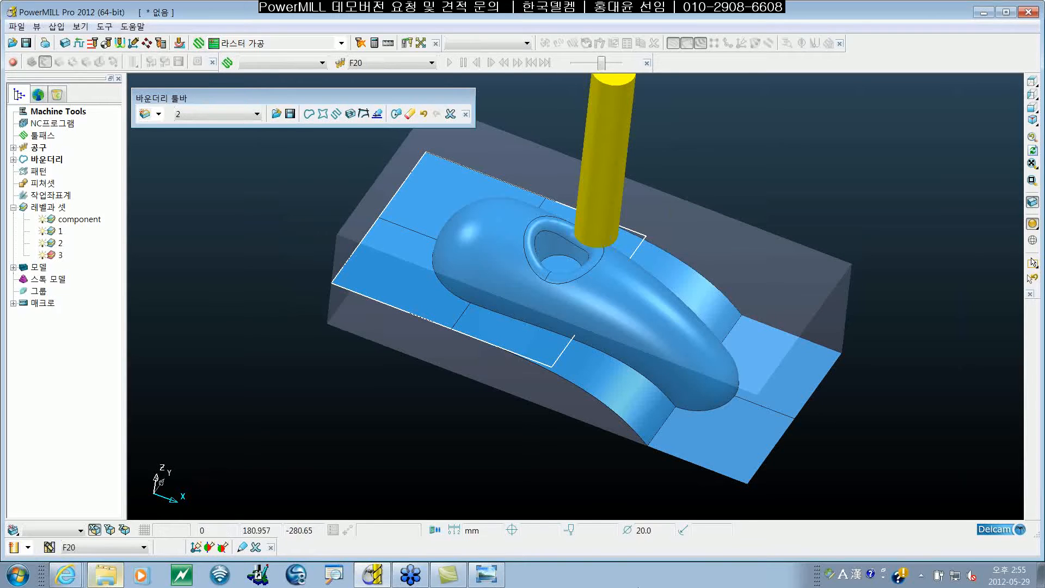
# Check the boundary types slide in Windows Photo Viewer, return to PowerMILL and start a rest boundary named REST.
pyautogui.click(486, 575)
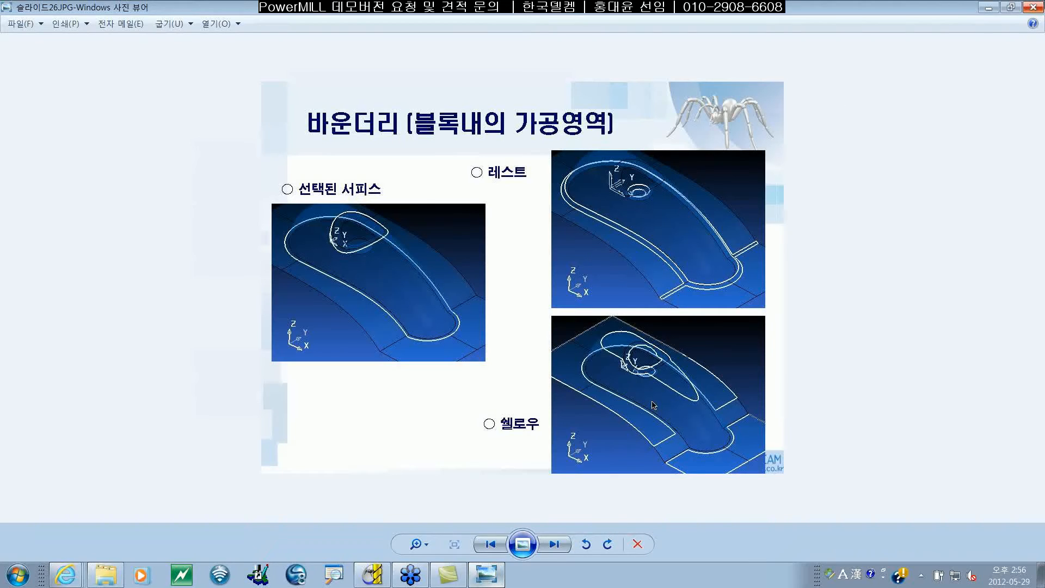
pyautogui.click(987, 9)
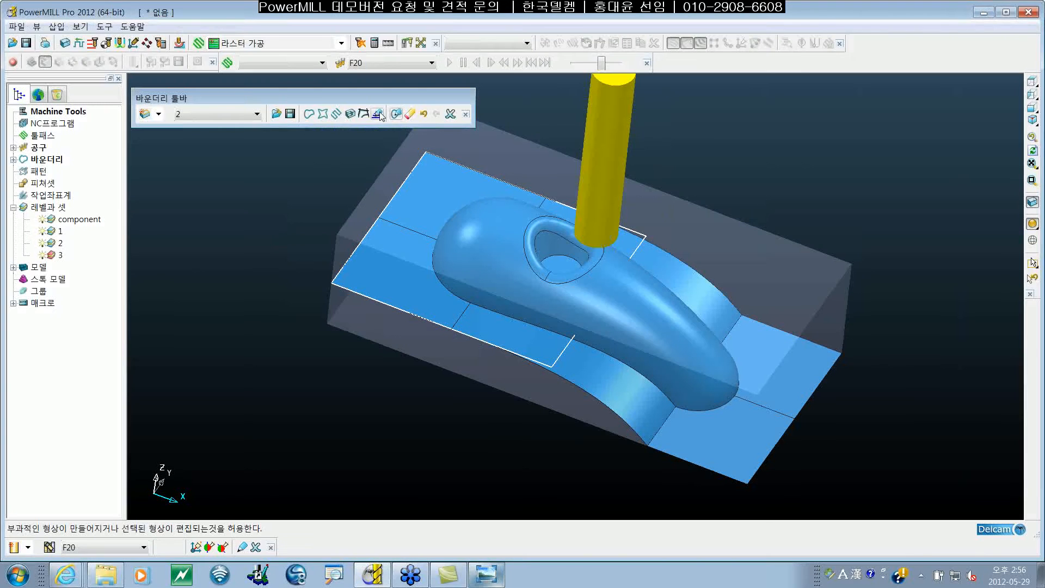
pyautogui.click(158, 114)
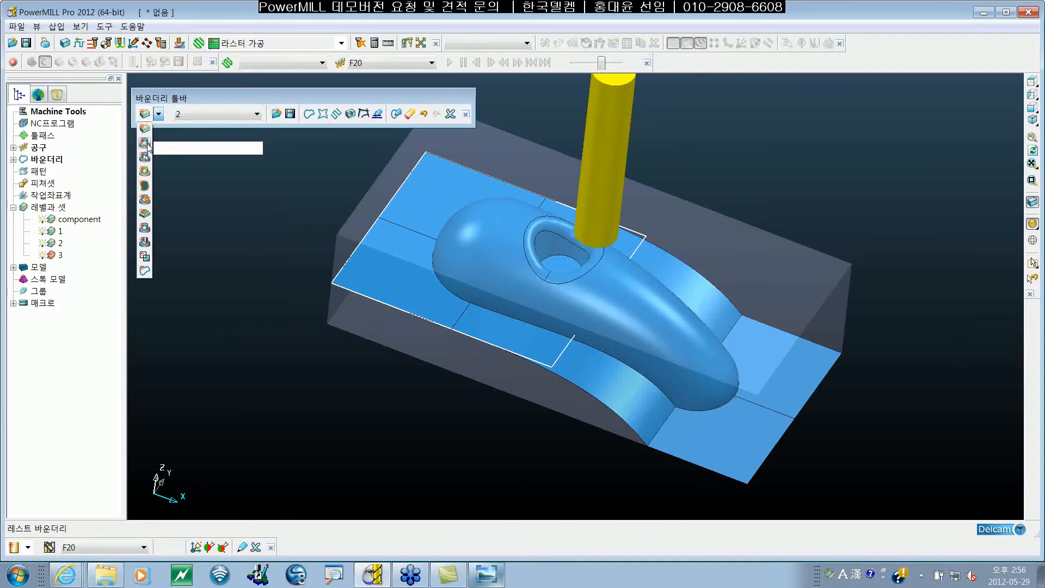
pyautogui.click(144, 142)
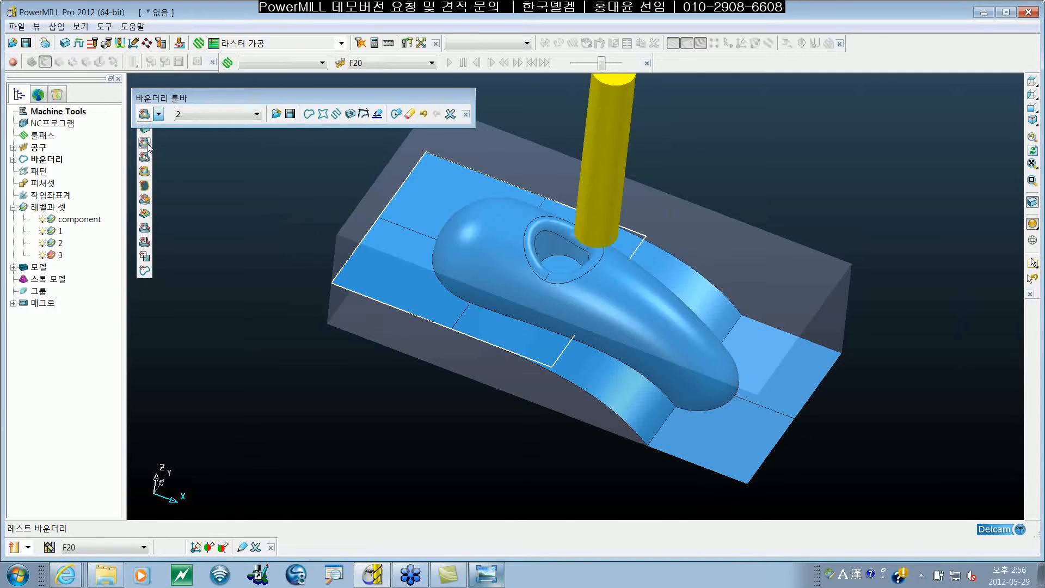
pyautogui.click(147, 143)
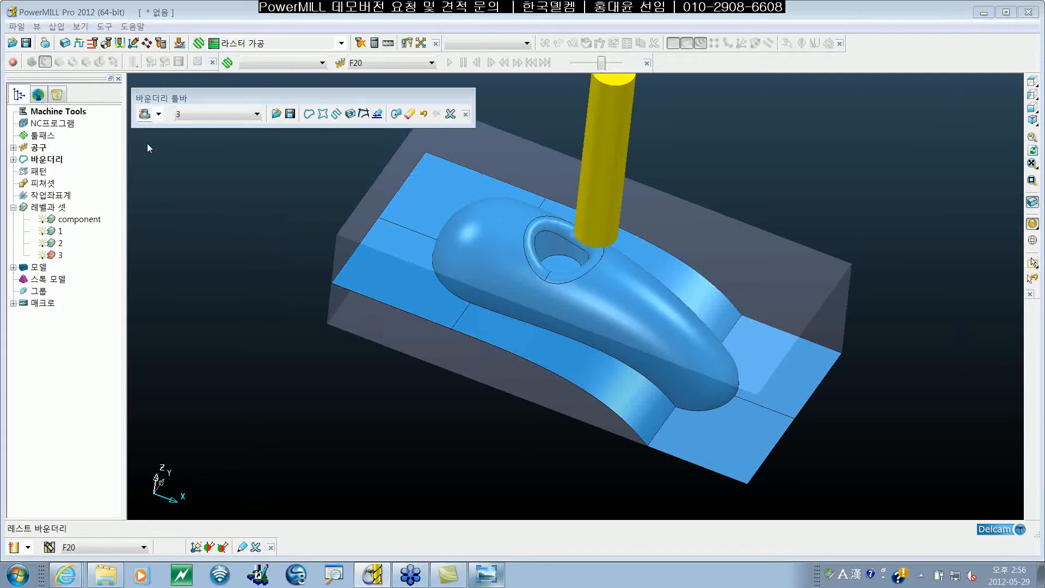
pyautogui.moveTo(223, 143); pyautogui.dragTo(240, 176)
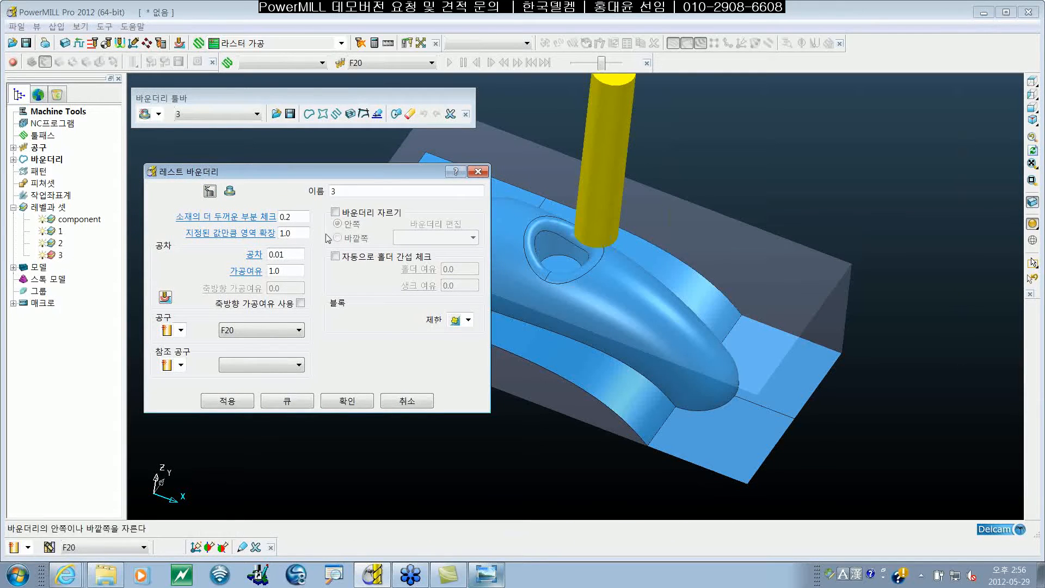
pyautogui.moveTo(355, 193); pyautogui.dragTo(230, 192)
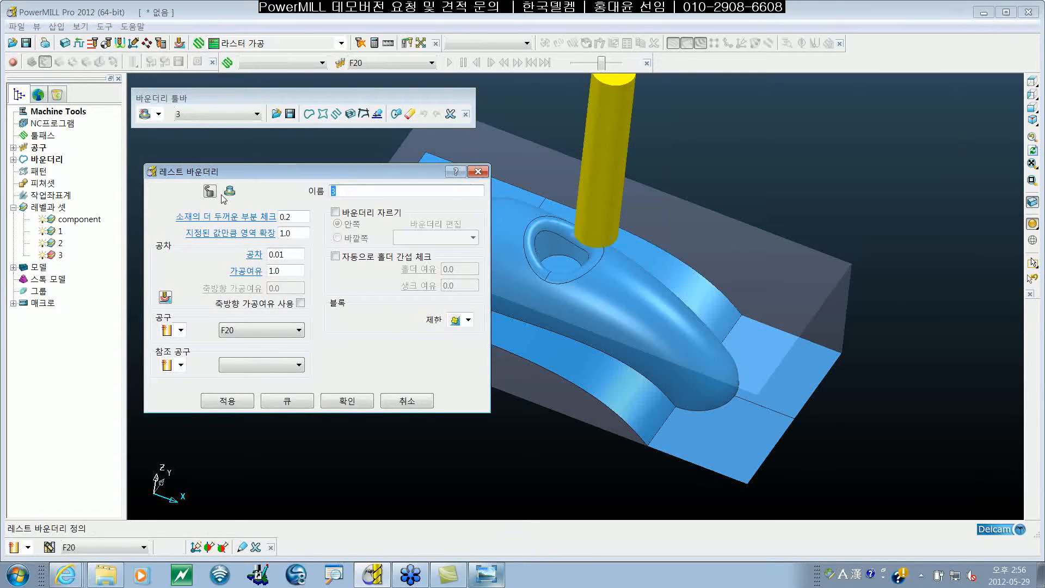
pyautogui.write('F')
pyautogui.press('BackSpace')
pyautogui.write('REST')
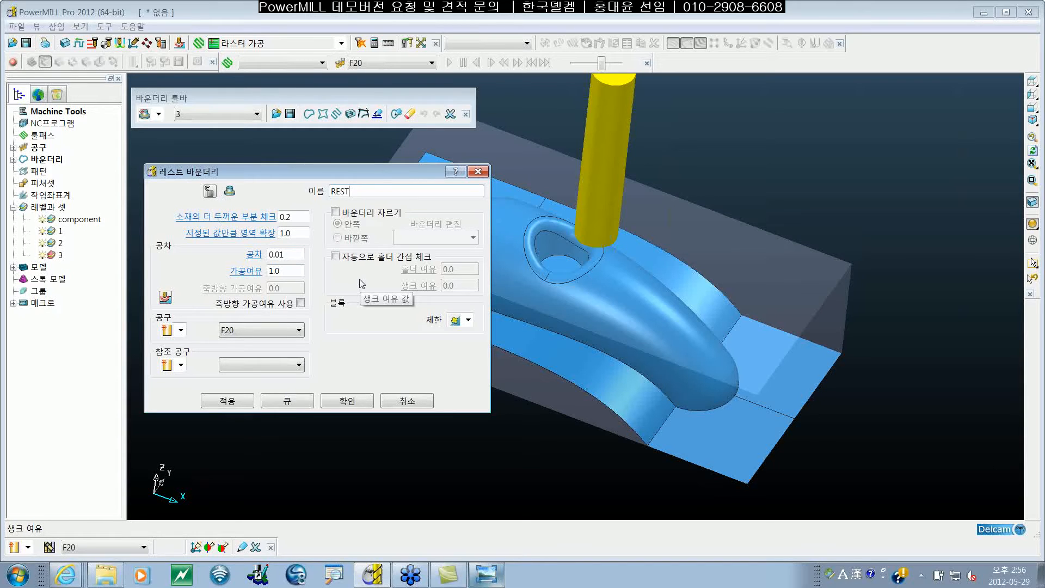
# Review the tolerance, thickness and area expansion settings of the REST boundary.
pyautogui.click(287, 254)
pyautogui.click(290, 271)
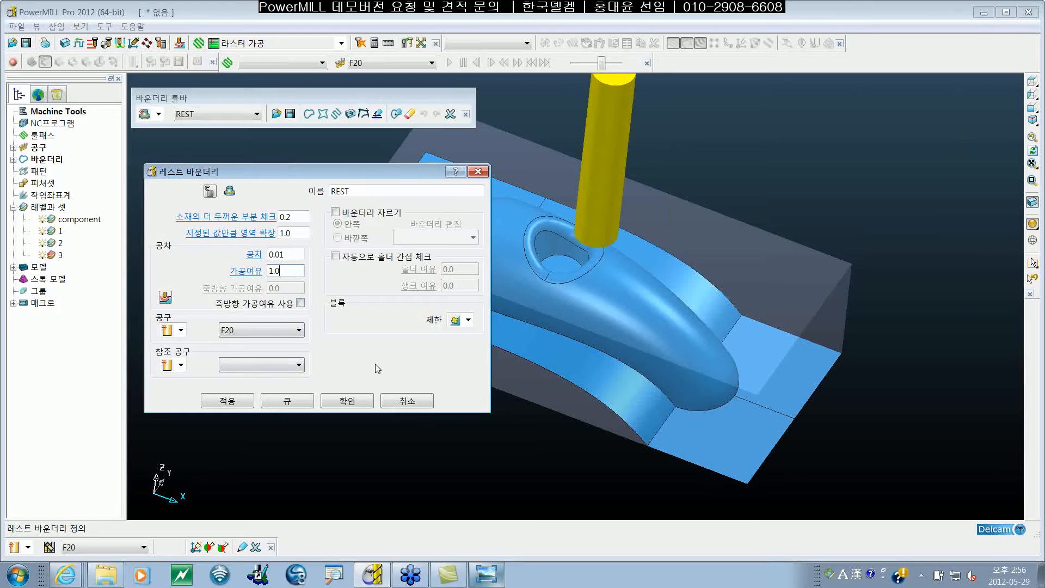
pyautogui.moveTo(266, 175); pyautogui.dragTo(259, 162)
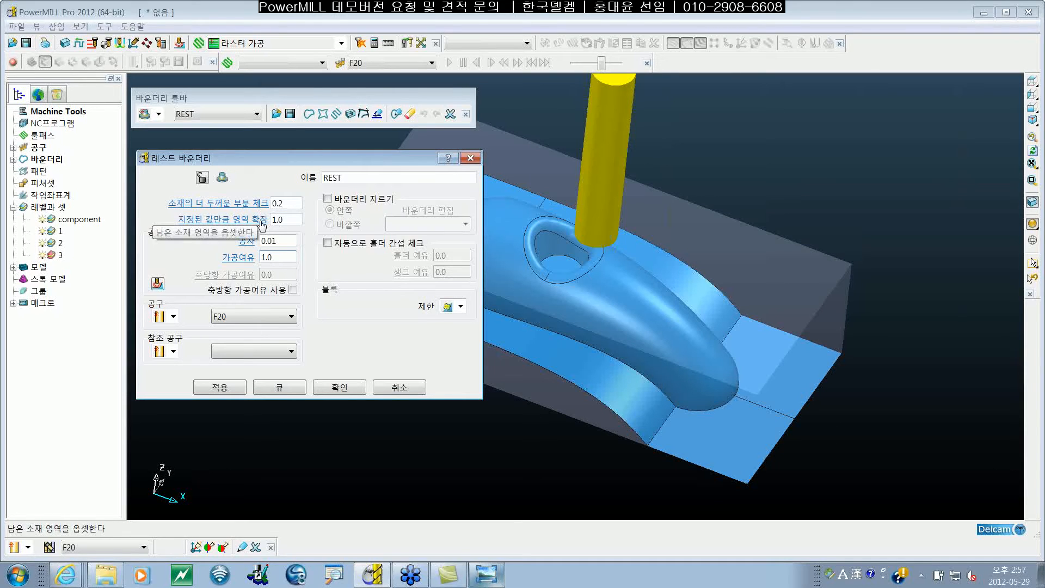
pyautogui.click(299, 222)
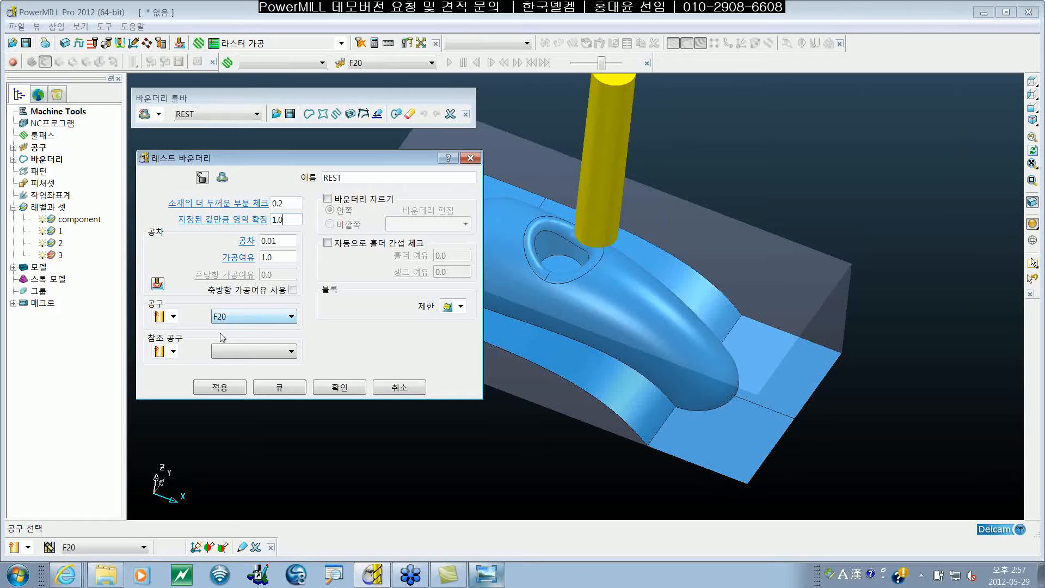
# Create a ball-nosed reference tool named B16 with a 16 mm diameter for the rest boundary.
pyautogui.click(174, 351)
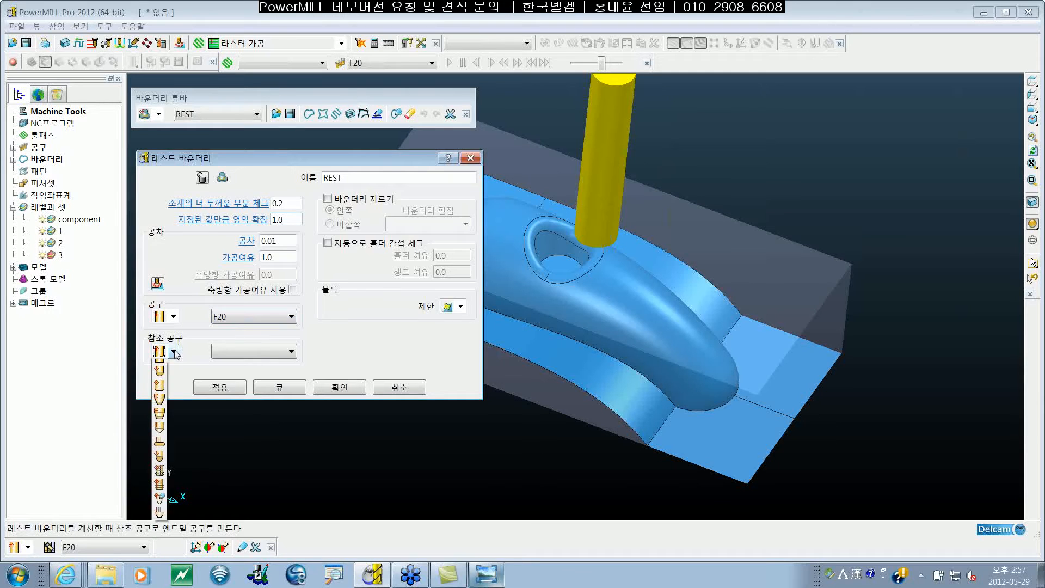
pyautogui.click(158, 390)
pyautogui.write('16')
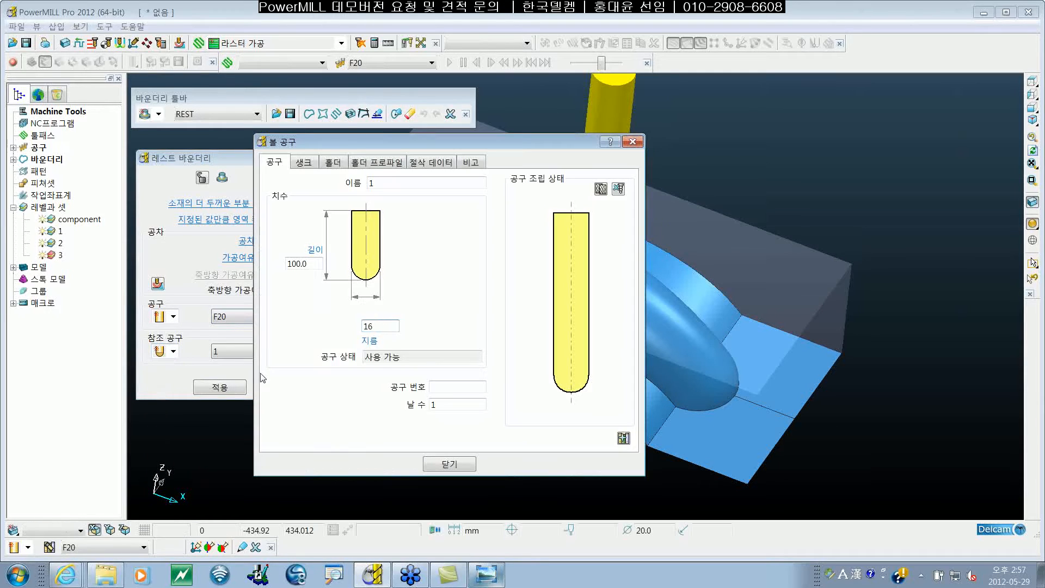
pyautogui.press('Tab')
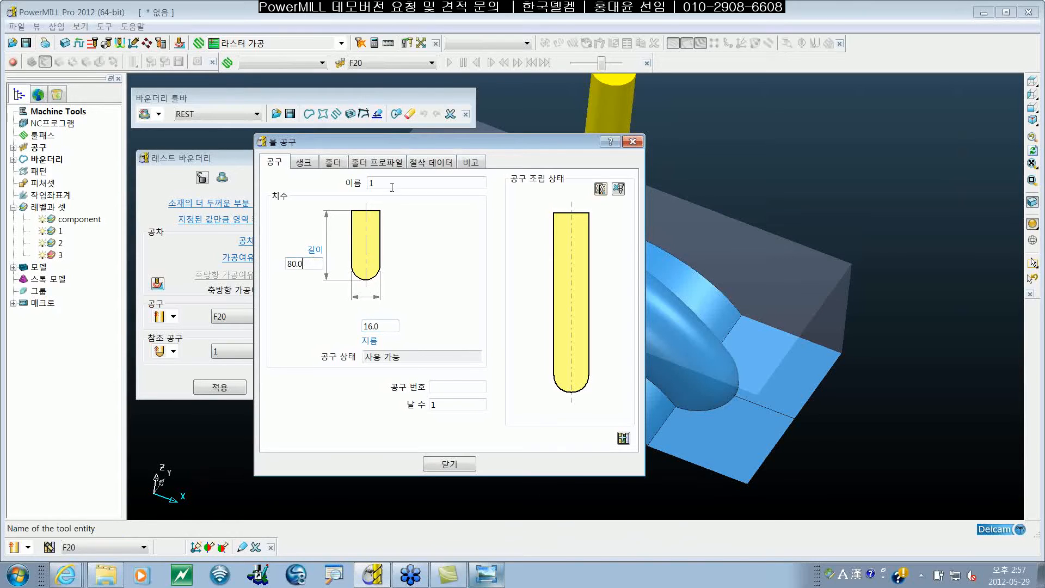
pyautogui.moveTo(392, 186); pyautogui.dragTo(290, 186)
pyautogui.write('B16')
pyautogui.click(458, 467)
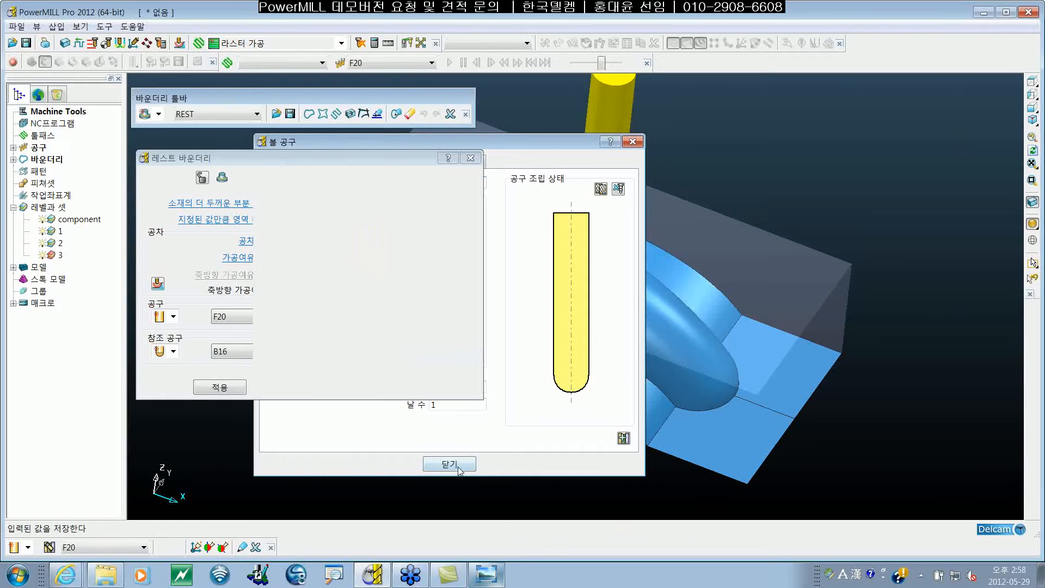
# Create a ball-nosed cutting tool named B8 with an 8 mm diameter for the REST boundary.
pyautogui.click(173, 316)
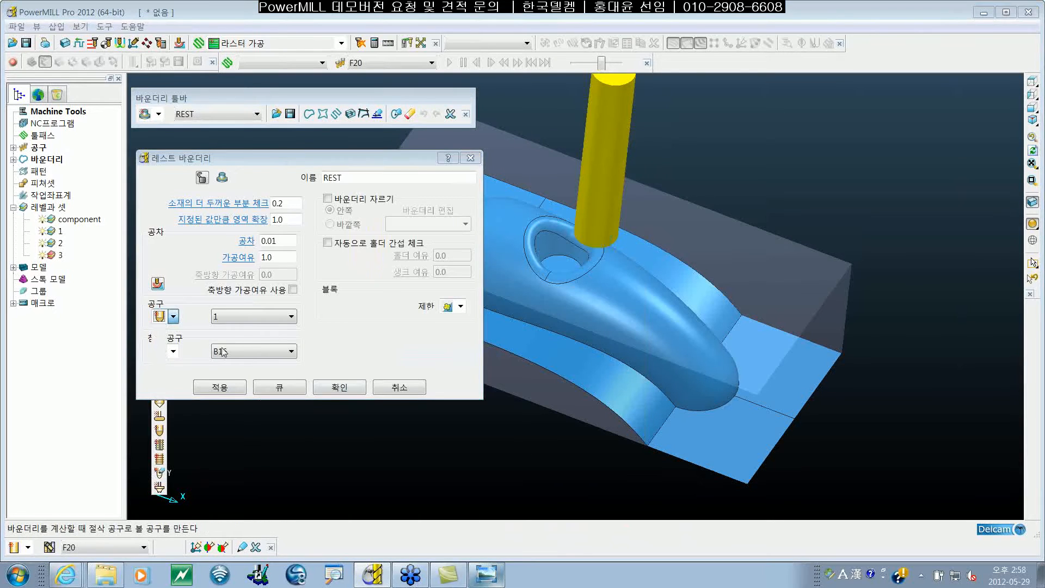
pyautogui.write('8')
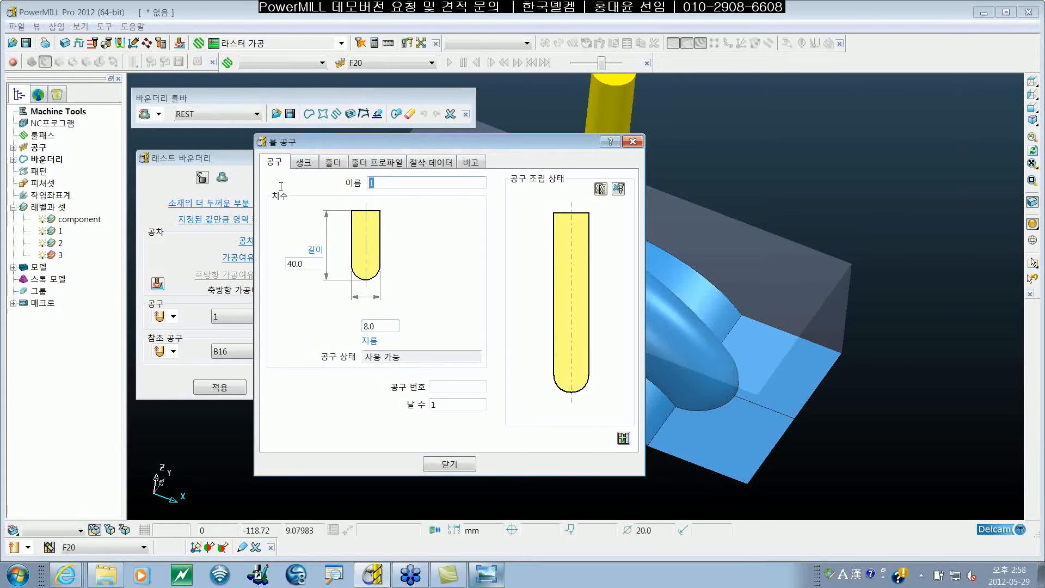
pyautogui.press('Tab')
pyautogui.write('B8')
pyautogui.click(438, 463)
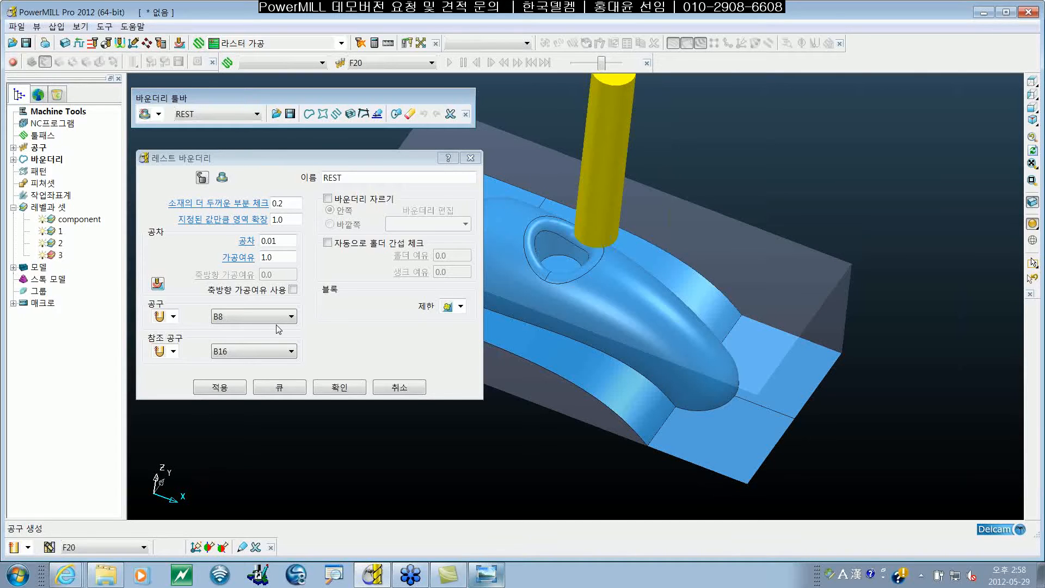
# Set the REST boundary's machining thickness to 0.
pyautogui.moveTo(270, 161); pyautogui.dragTo(228, 164)
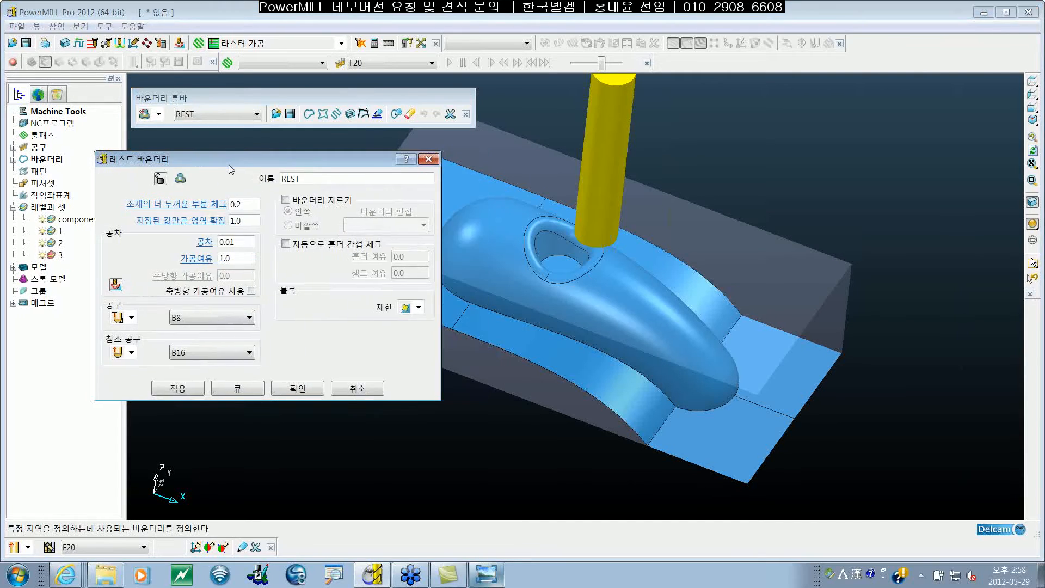
pyautogui.click(246, 257)
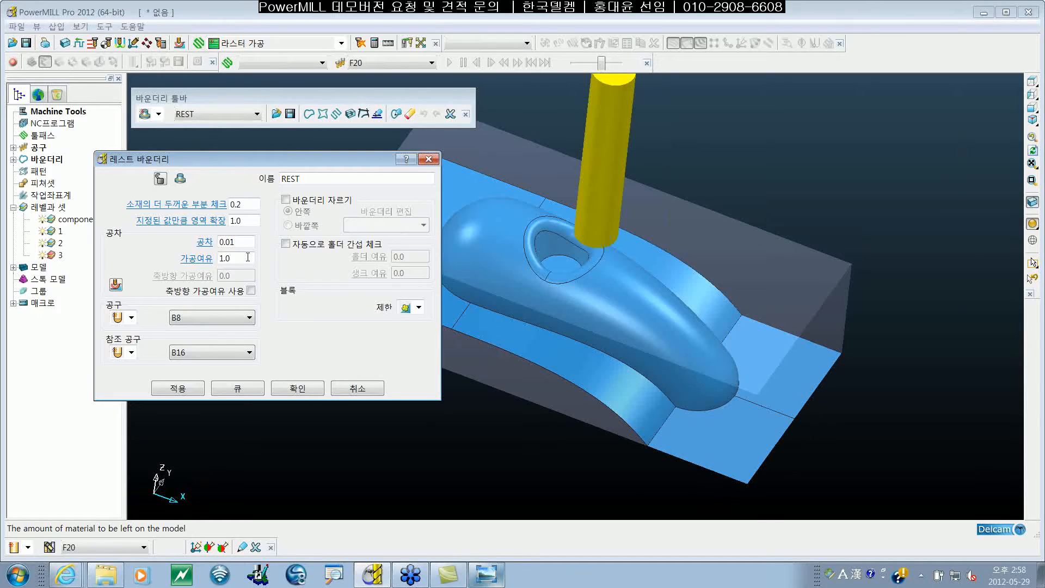
pyautogui.moveTo(248, 257); pyautogui.dragTo(95, 242)
pyautogui.write('0')
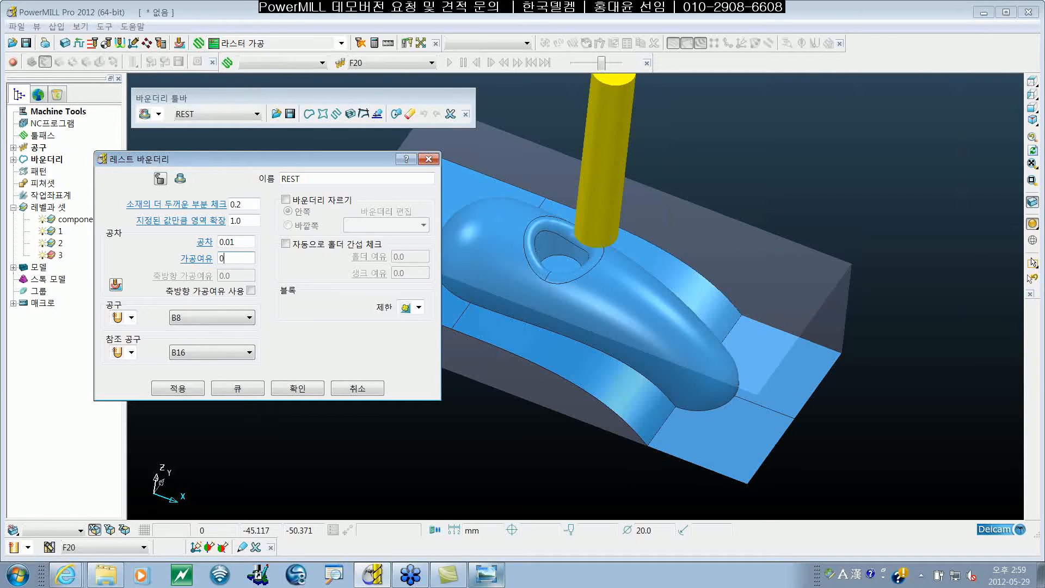
# Review the tolerance, thicker-material detection and area expansion values of the REST boundary.
pyautogui.click(243, 245)
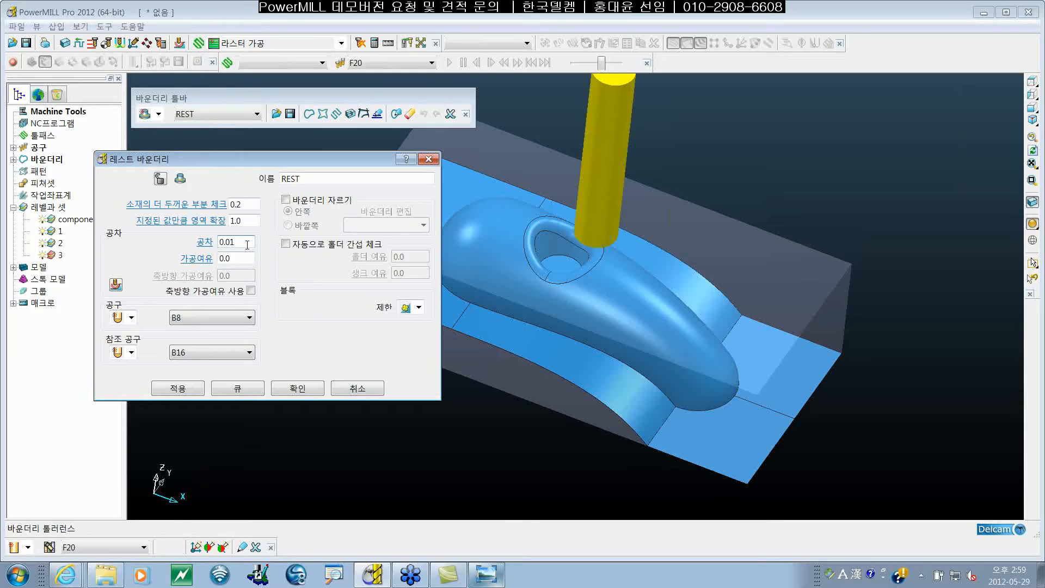
pyautogui.click(254, 203)
pyautogui.click(252, 223)
pyautogui.click(256, 205)
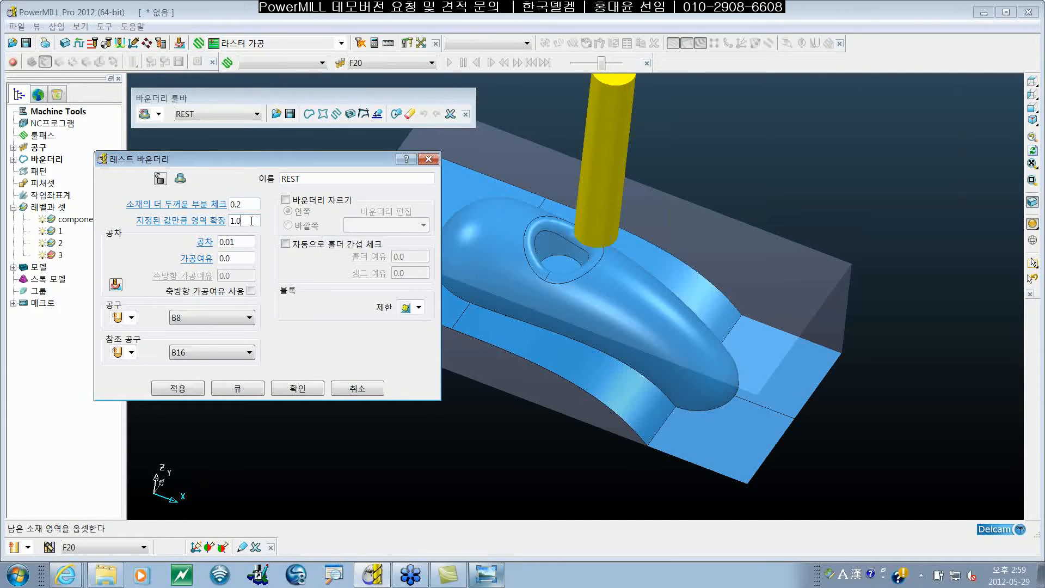
pyautogui.doubleClick(252, 221)
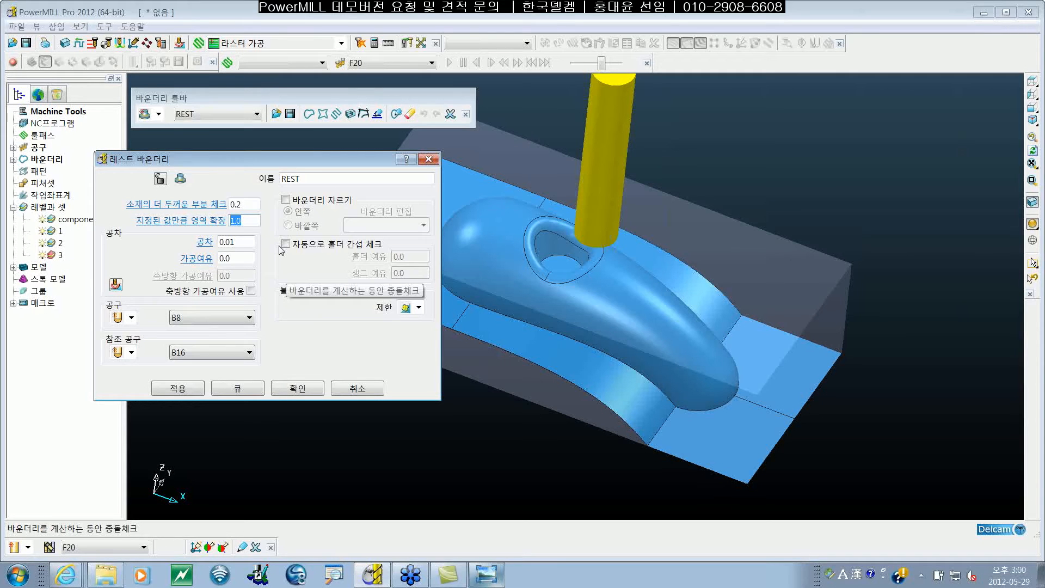
pyautogui.click(249, 242)
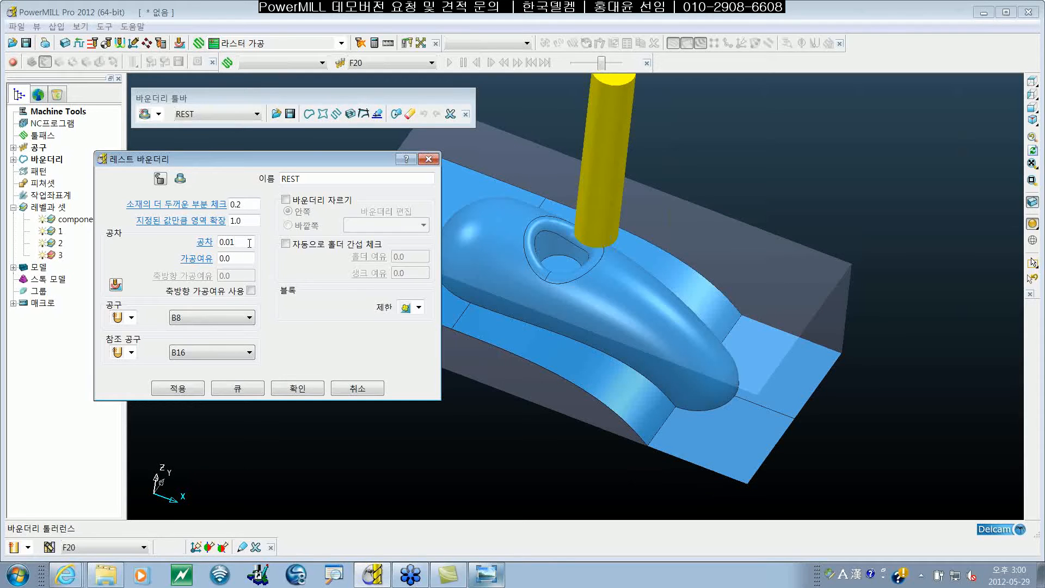
pyautogui.click(249, 243)
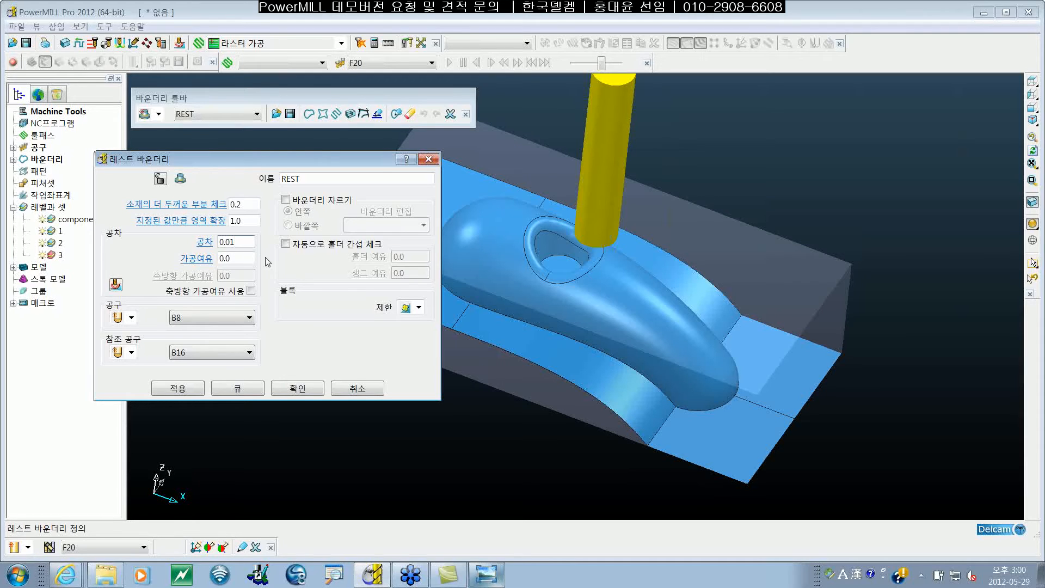
# Compare the block limit options, keep the tool centre limited to the block edge, calculate the REST boundary and close its settings.
pyautogui.click(419, 308)
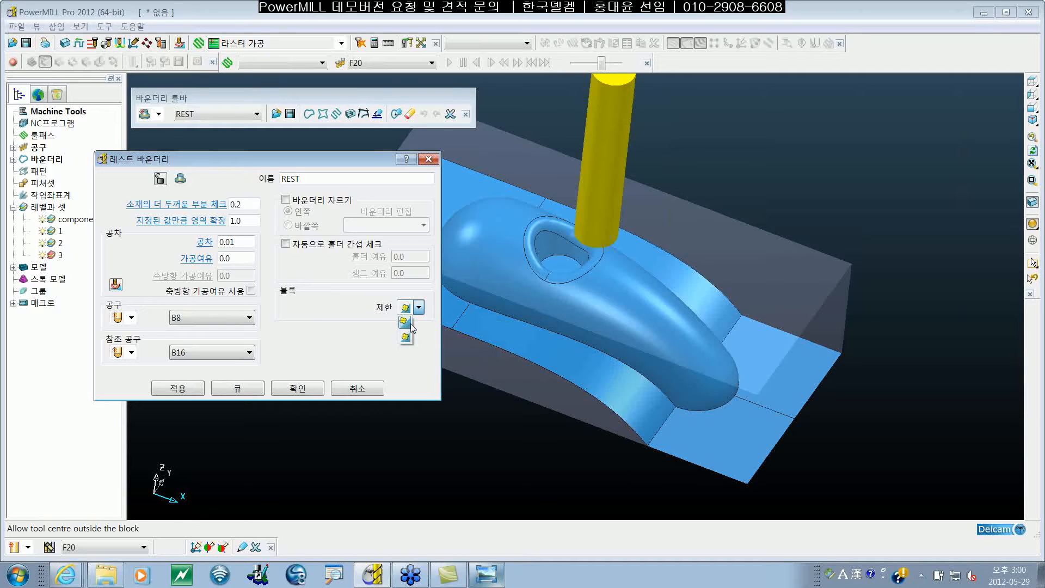
pyautogui.click(405, 323)
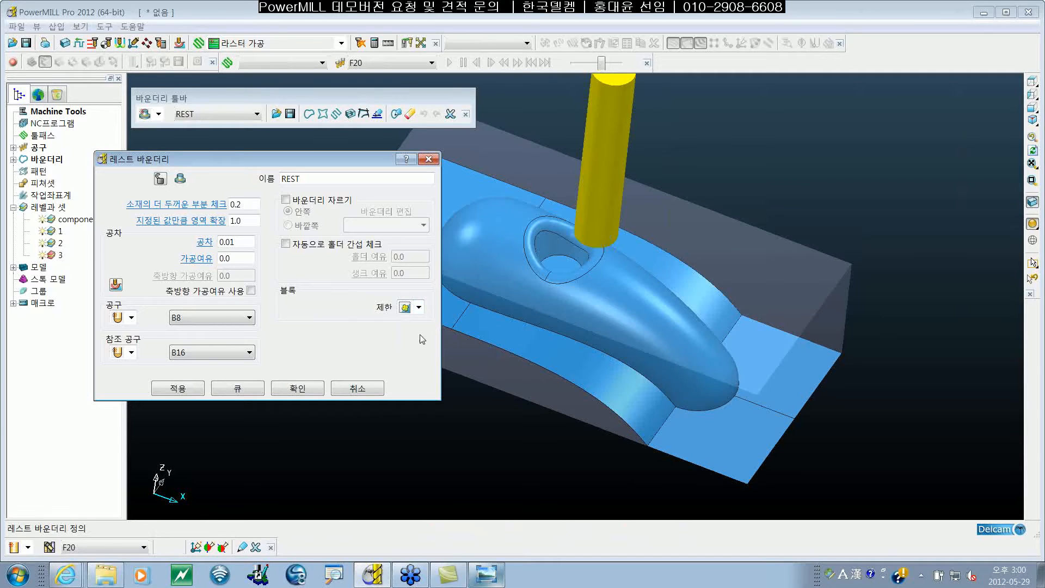
pyautogui.click(419, 307)
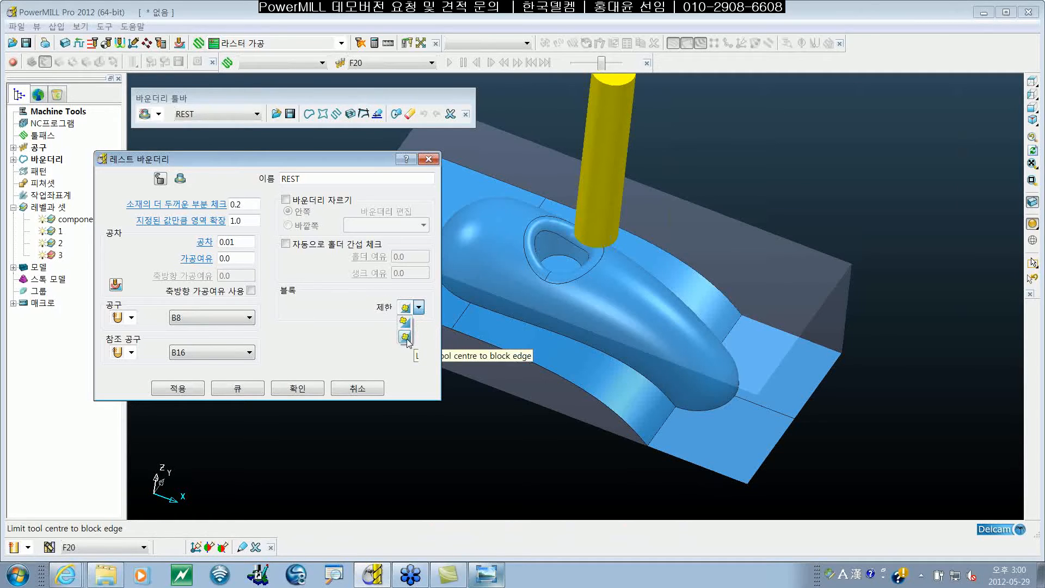
pyautogui.click(406, 338)
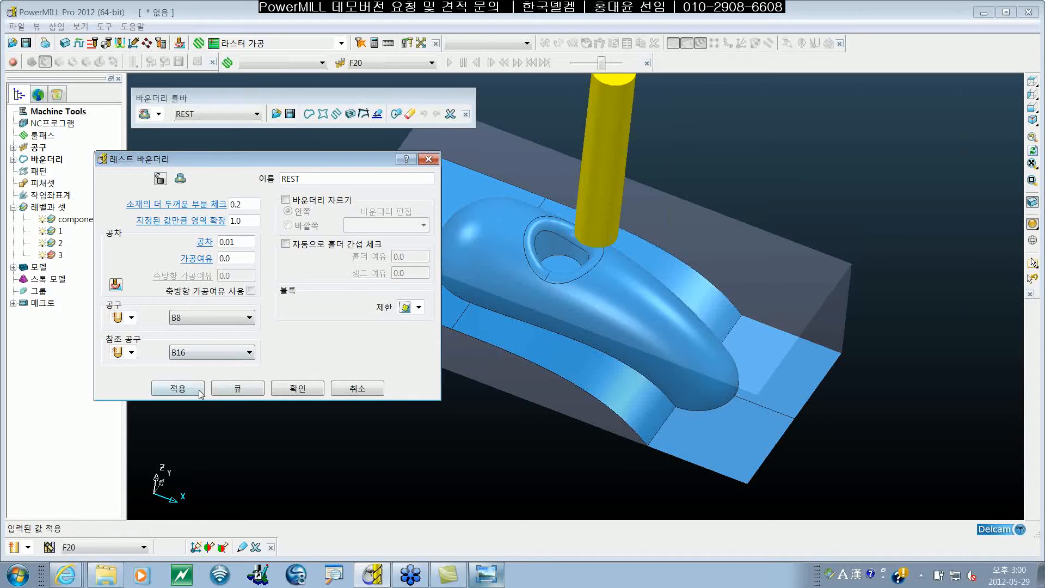
pyautogui.click(178, 388)
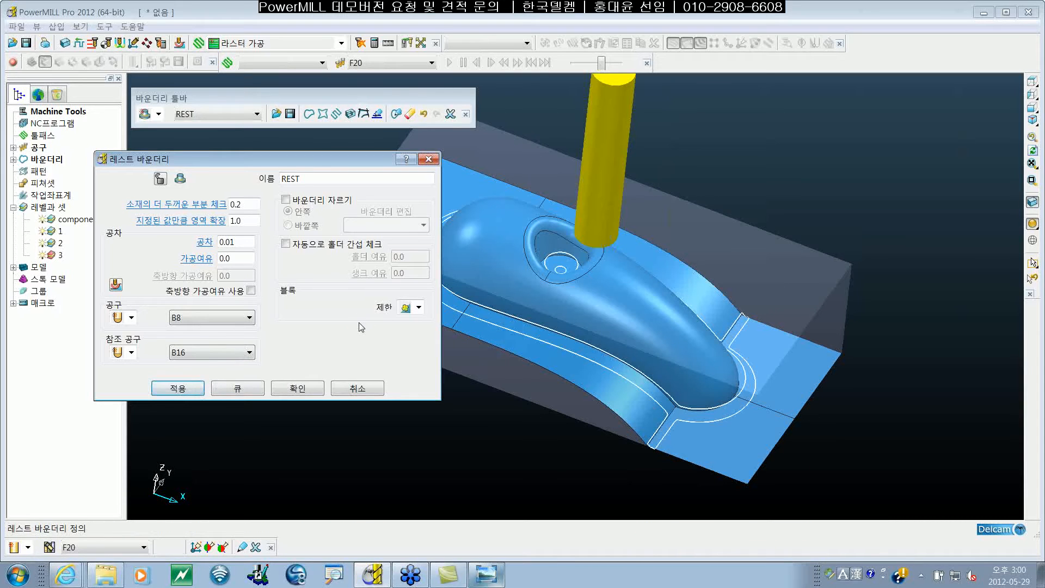
pyautogui.click(357, 388)
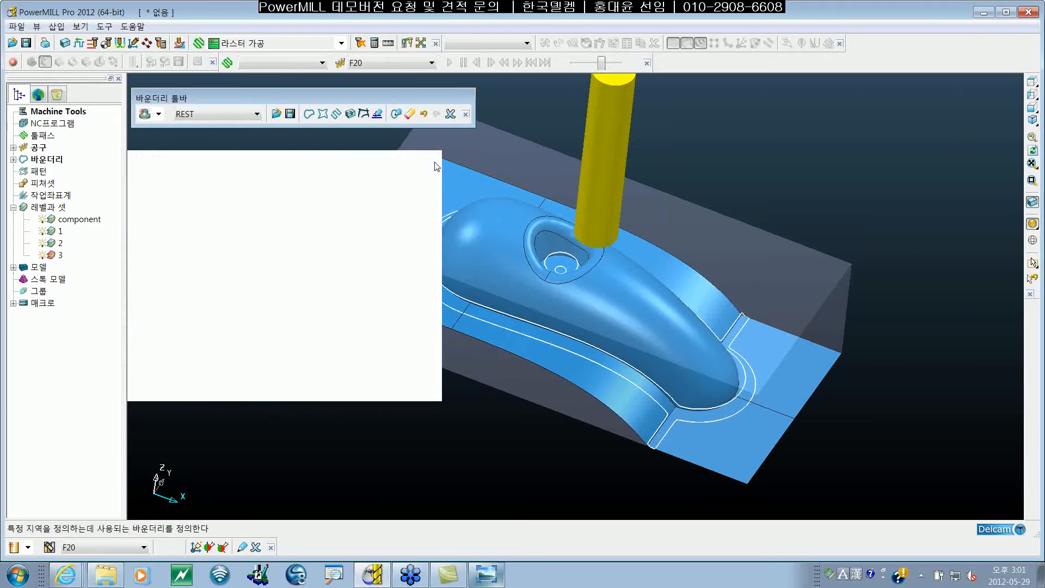
# Examine the REST boundary outlines around the base of the raised body and at its end corner.
pyautogui.moveTo(529, 269); pyautogui.dragTo(602, 316, button='middle')
pyautogui.scroll(2, 514, 360)
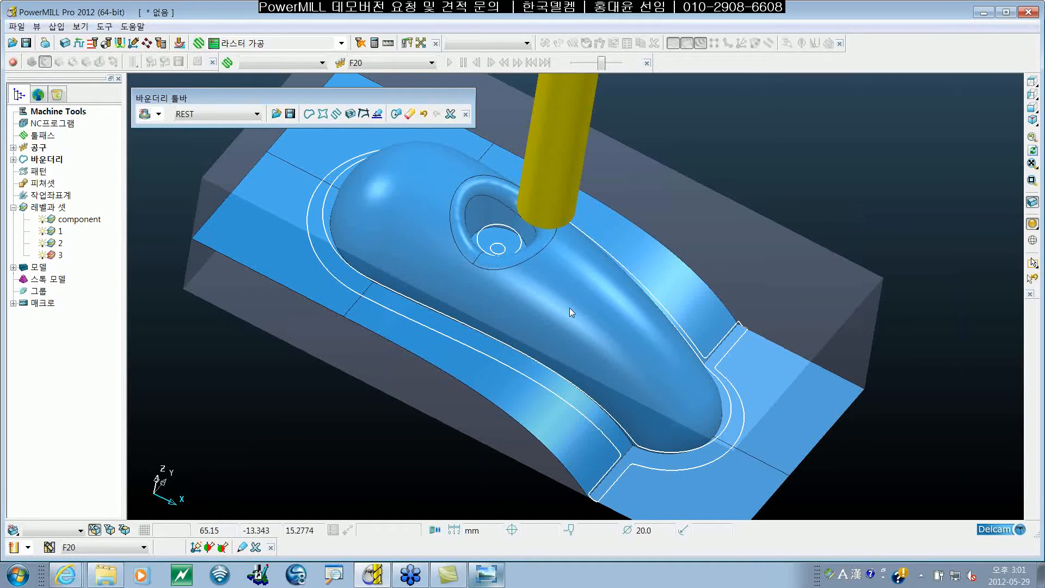
pyautogui.keyDown('shift'); pyautogui.moveTo(640, 323); pyautogui.dragTo(657, 299, button='middle'); pyautogui.keyUp('shift')
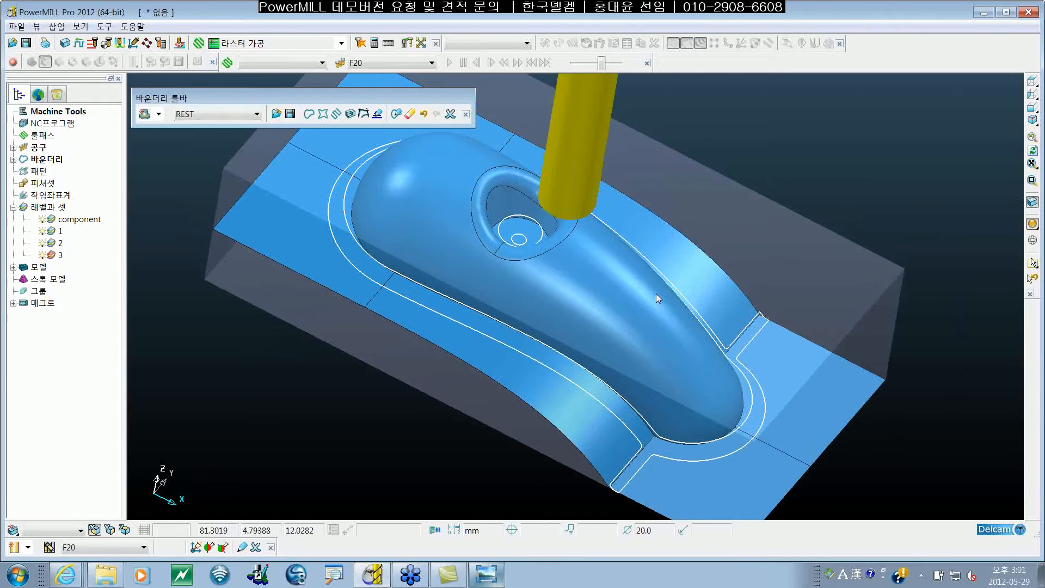
pyautogui.keyDown('shift'); pyautogui.moveTo(657, 297); pyautogui.dragTo(577, 381, button='middle'); pyautogui.keyUp('shift')
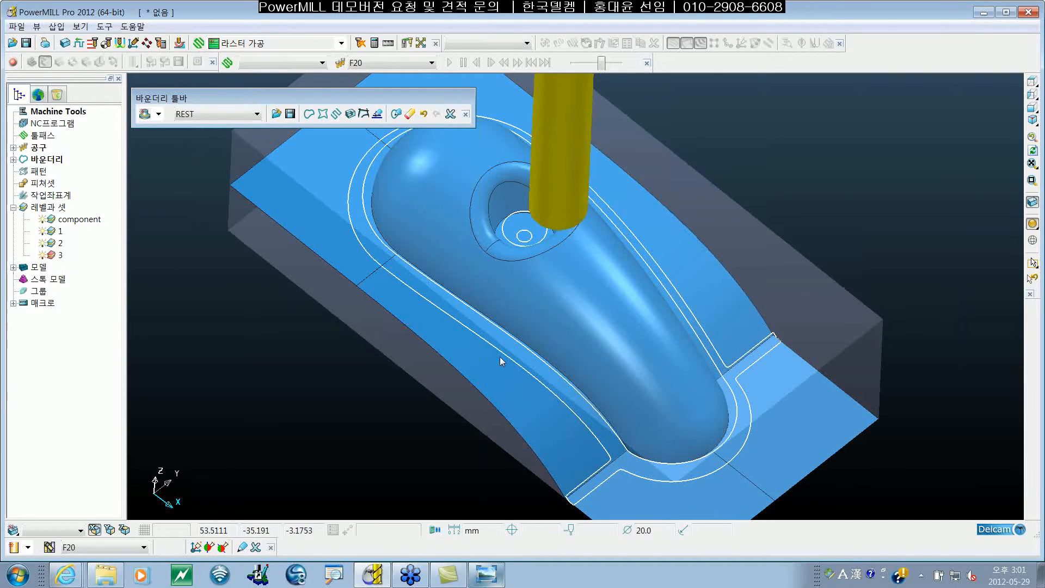
pyautogui.keyDown('shift'); pyautogui.moveTo(670, 488); pyautogui.dragTo(571, 425, button='middle'); pyautogui.keyUp('shift')
pyautogui.scroll(3, 608, 457)
pyautogui.scroll(5, 571, 425)
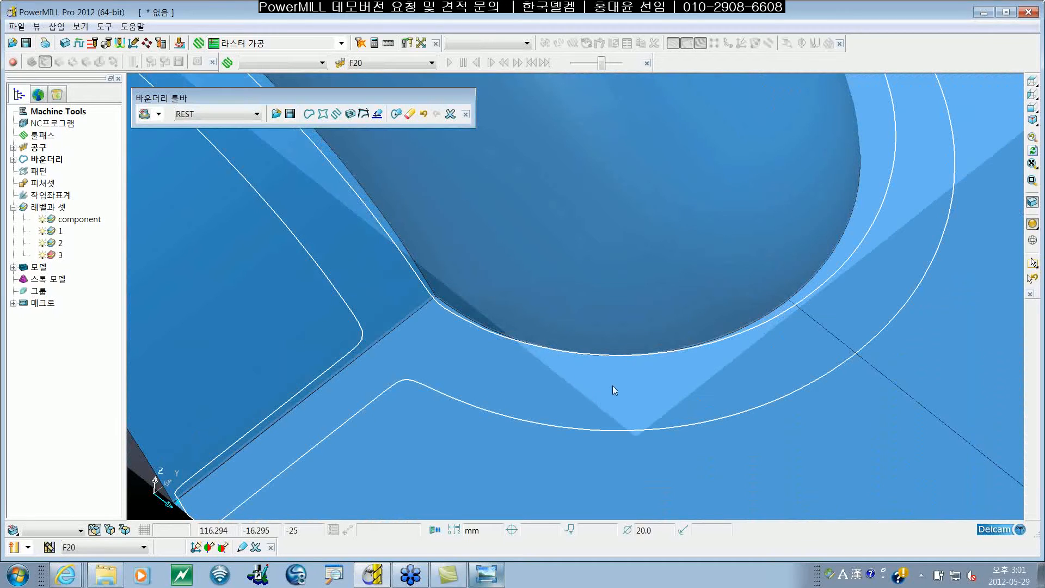
pyautogui.scroll(1, 553, 347)
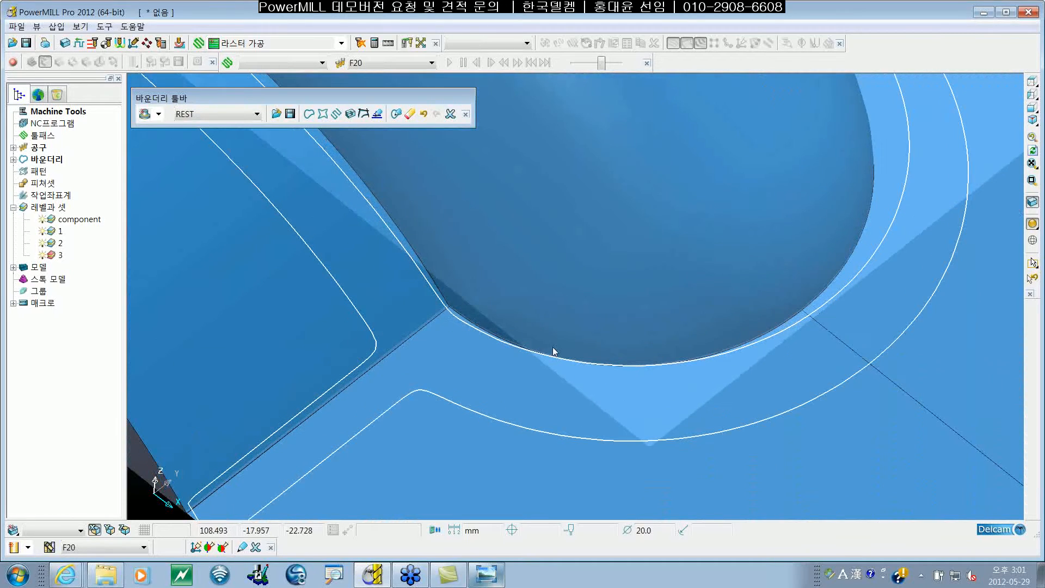
pyautogui.scroll(1, 553, 347)
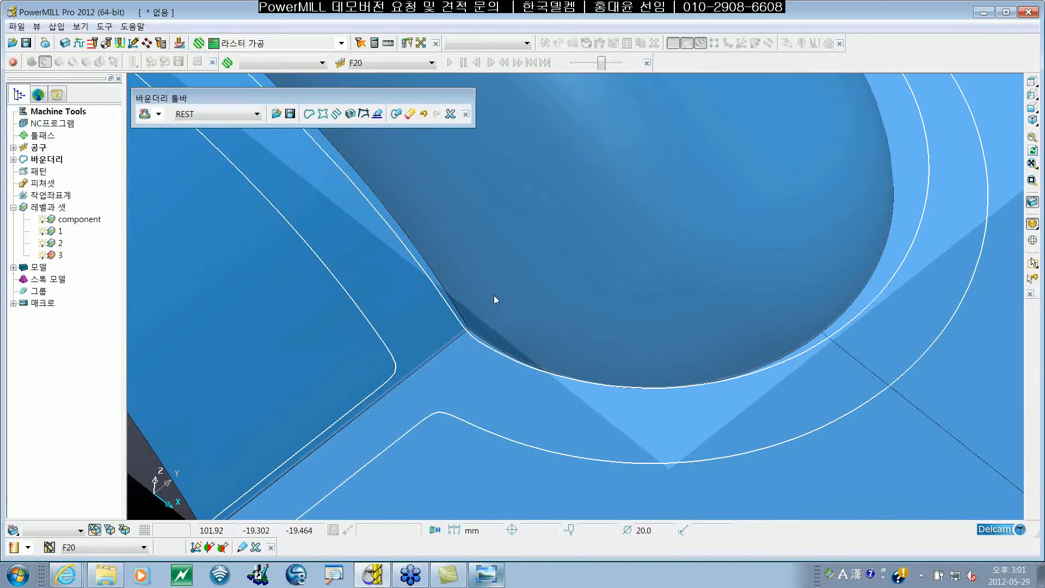
pyautogui.keyDown('shift'); pyautogui.moveTo(466, 270); pyautogui.dragTo(436, 310, button='middle'); pyautogui.keyUp('shift')
pyautogui.scroll(-5, 582, 364)
# Deactivate the F20 tool to remove it from the model view.
pyautogui.doubleClick(38, 147)
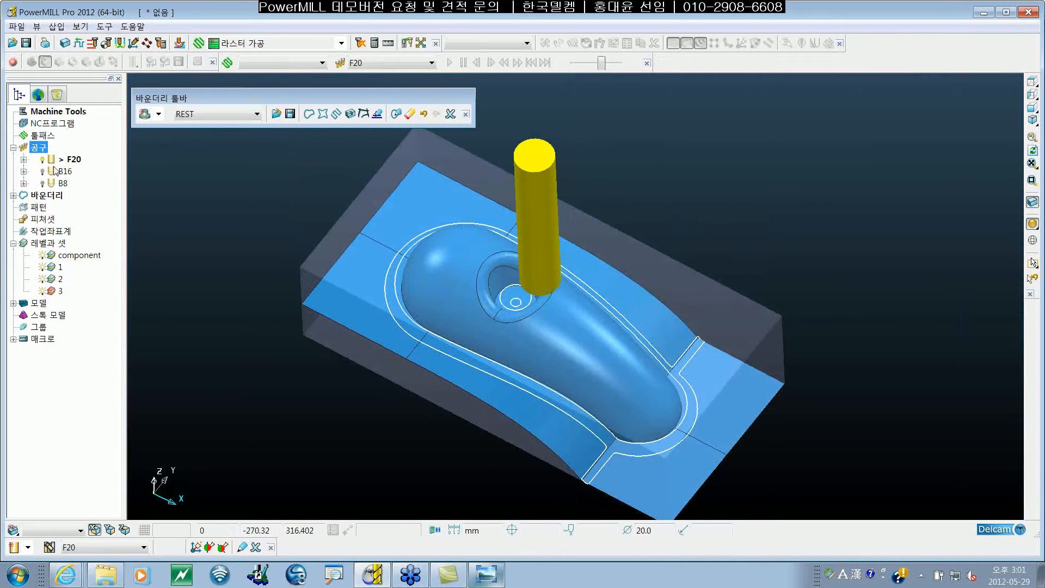
pyautogui.doubleClick(62, 161)
pyautogui.keyDown('shift'); pyautogui.moveTo(634, 364); pyautogui.dragTo(624, 389, button='middle'); pyautogui.keyUp('shift')
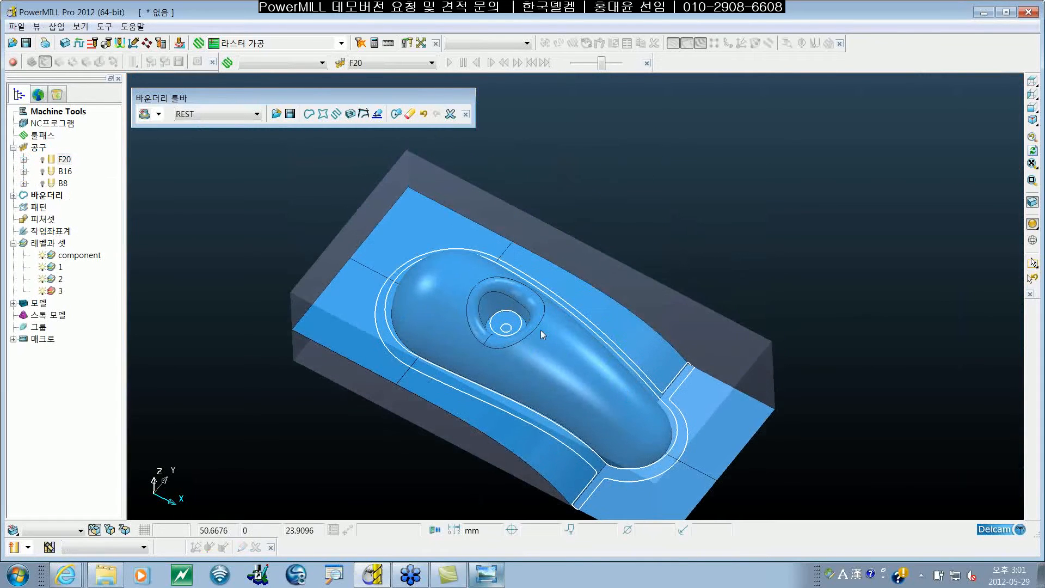
# Inspect the REST boundary segments on the pocket floor and compare them with the outlines around the raised body.
pyautogui.scroll(3, 540, 330)
pyautogui.scroll(3, 484, 316)
pyautogui.keyDown('shift'); pyautogui.moveTo(660, 342); pyautogui.dragTo(665, 426, button='middle'); pyautogui.keyUp('shift')
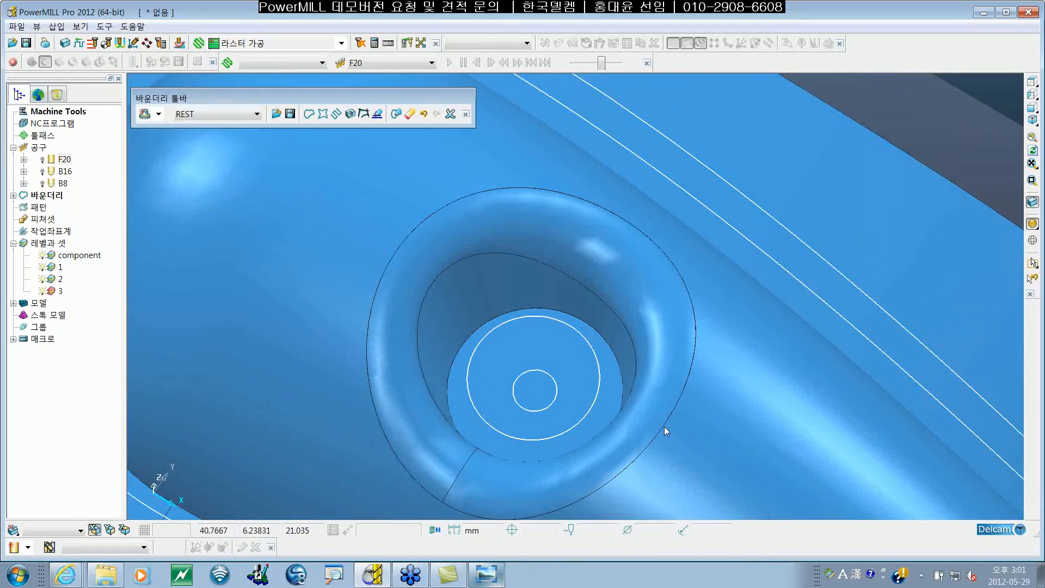
pyautogui.keyDown('shift'); pyautogui.moveTo(563, 248); pyautogui.dragTo(620, 367, button='middle'); pyautogui.keyUp('shift')
pyautogui.scroll(-3, 619, 368)
pyautogui.keyDown('shift'); pyautogui.moveTo(652, 457); pyautogui.dragTo(548, 260, button='middle'); pyautogui.keyUp('shift')
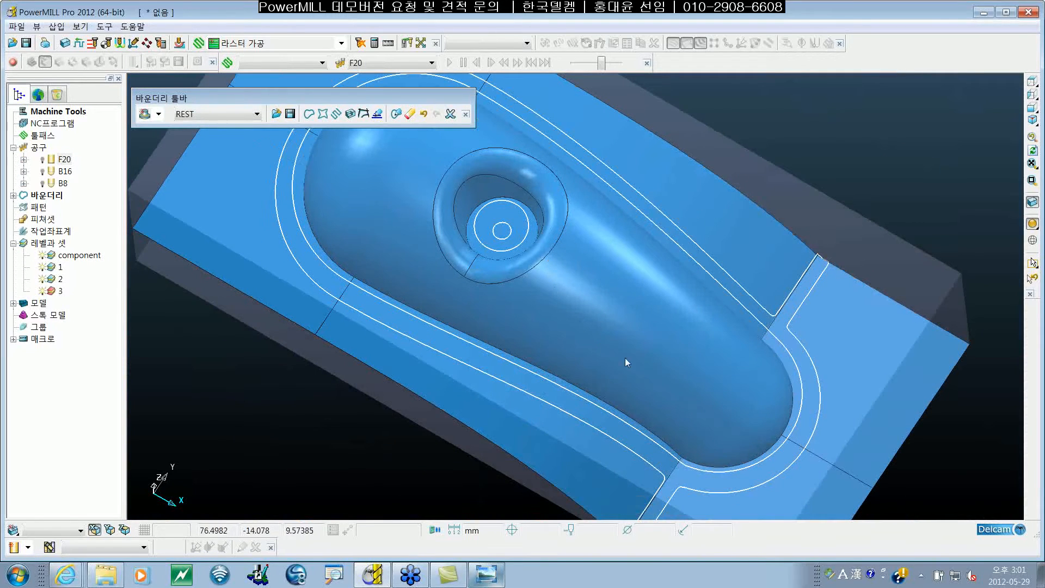
pyautogui.keyDown('shift'); pyautogui.moveTo(771, 428); pyautogui.dragTo(854, 419, button='middle'); pyautogui.keyUp('shift')
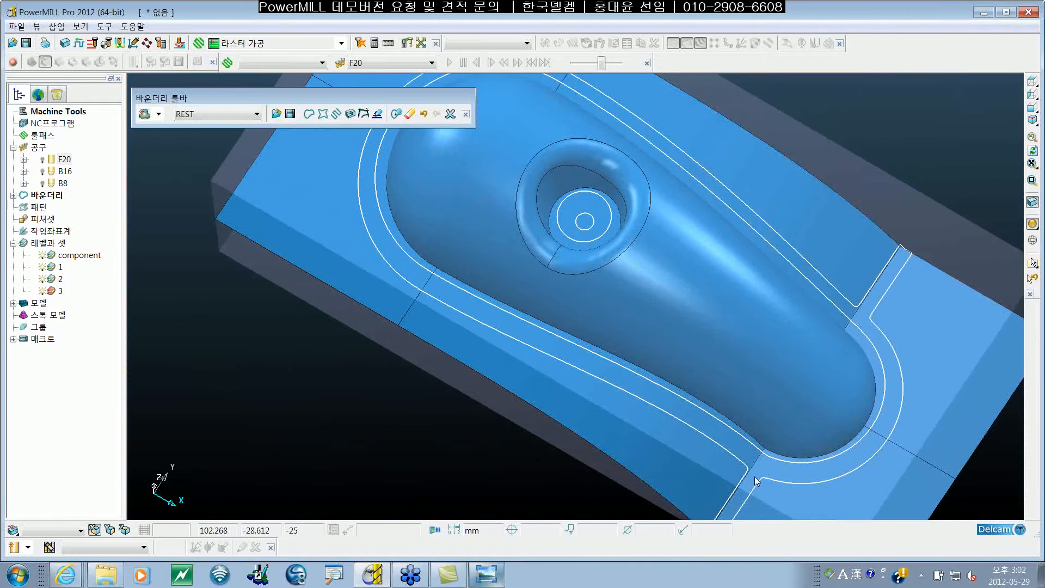
pyautogui.keyDown('shift'); pyautogui.moveTo(673, 318); pyautogui.dragTo(682, 373, button='middle'); pyautogui.keyUp('shift')
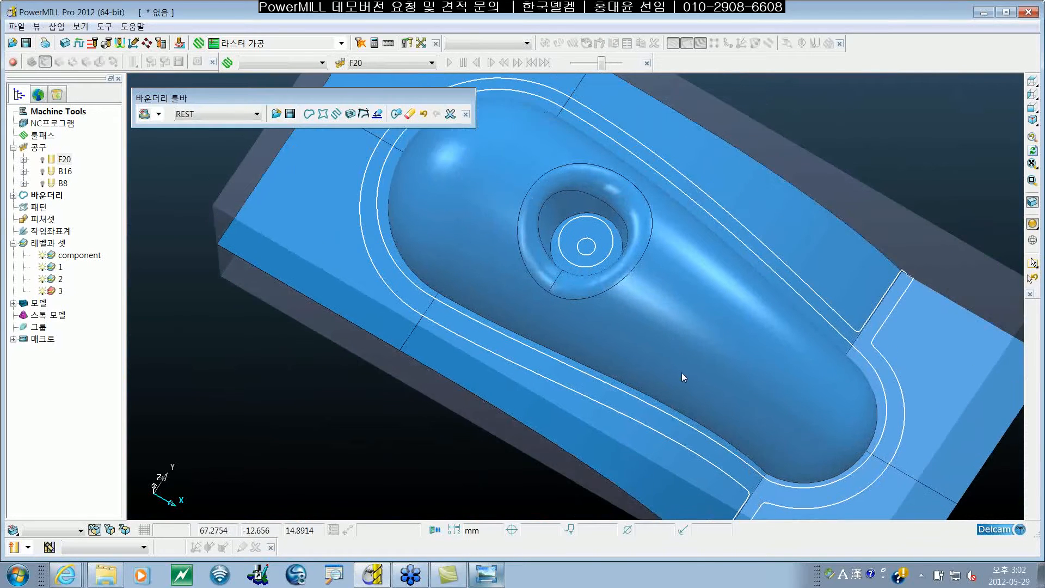
pyautogui.scroll(4, 629, 315)
pyautogui.scroll(2, 629, 315)
pyautogui.keyDown('shift'); pyautogui.moveTo(629, 315); pyautogui.dragTo(673, 458, button='middle'); pyautogui.keyUp('shift')
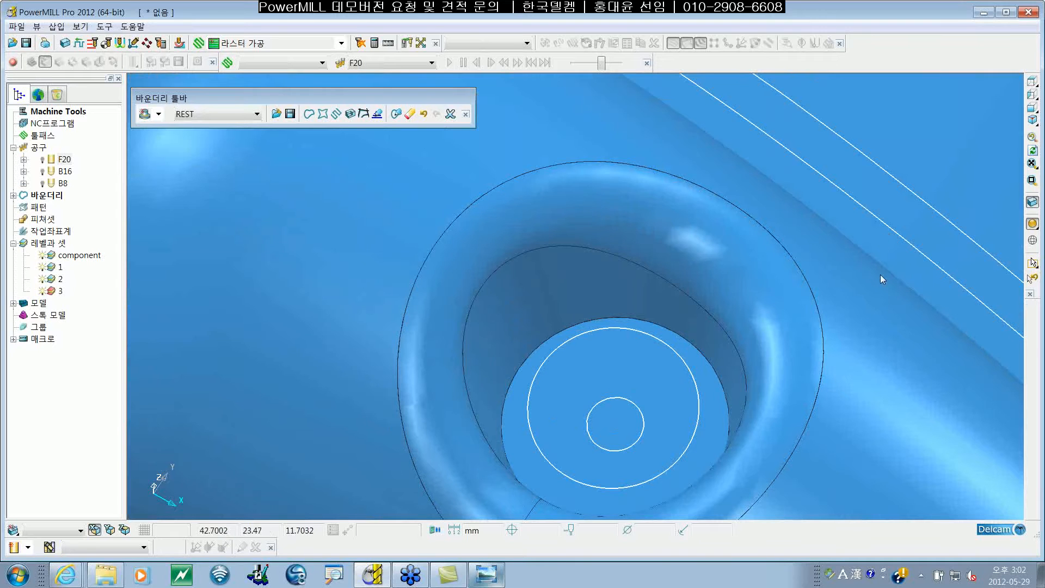
pyautogui.scroll(-2, 880, 306)
pyautogui.scroll(-2, 861, 315)
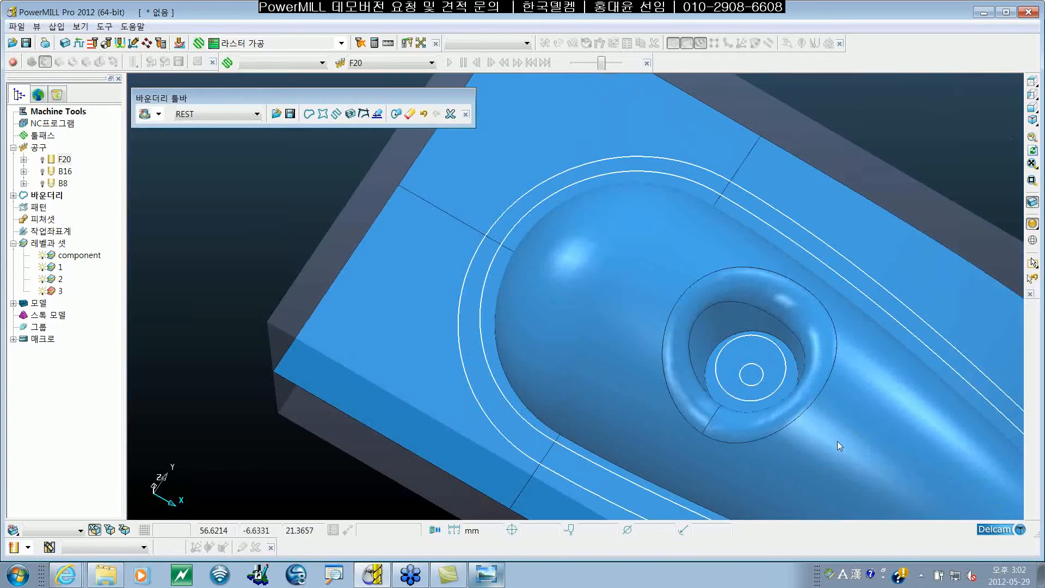
pyautogui.keyDown('shift'); pyautogui.moveTo(837, 441); pyautogui.dragTo(707, 335, button='middle'); pyautogui.keyUp('shift')
pyautogui.moveTo(530, 407); pyautogui.dragTo(671, 406, button='middle')
pyautogui.scroll(-2, 733, 403)
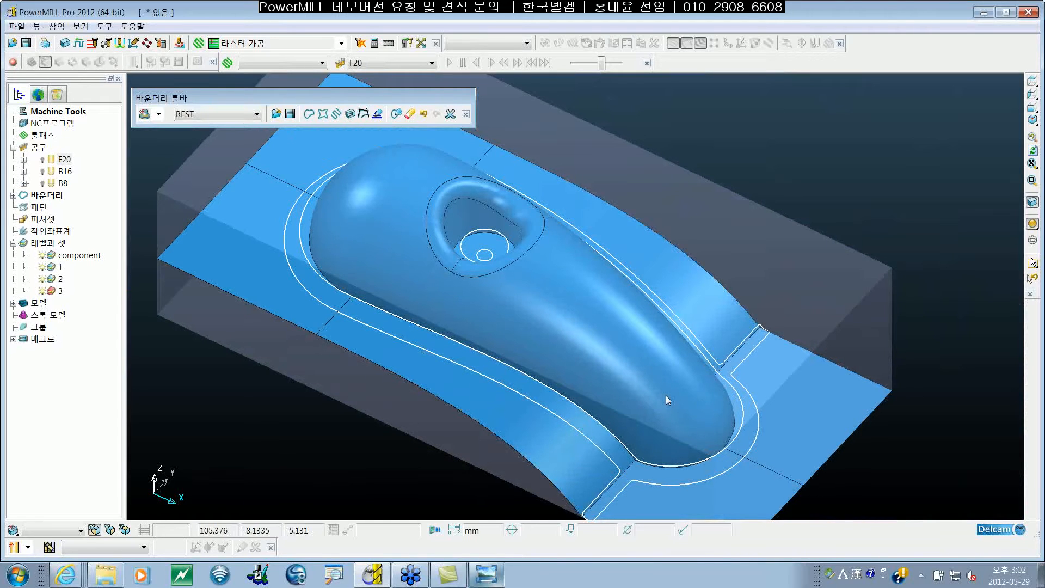
pyautogui.keyDown('shift'); pyautogui.moveTo(665, 396); pyautogui.dragTo(651, 384, button='middle'); pyautogui.keyUp('shift')
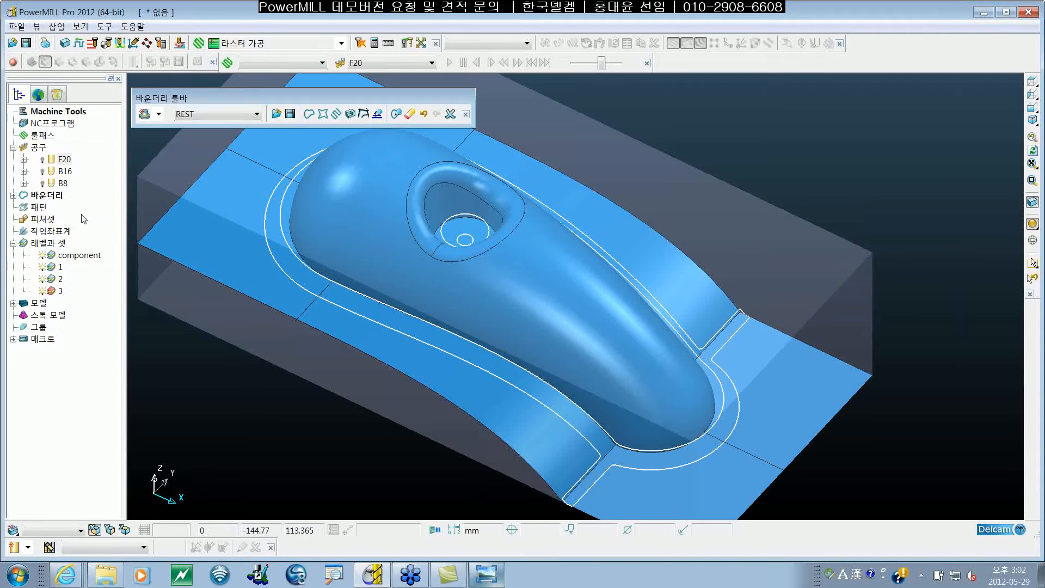
# Reopen the REST boundary's settings, switch the block limit from tool centre to the alternative option and recalculate the boundary.
pyautogui.click(15, 196)
pyautogui.click(74, 231)
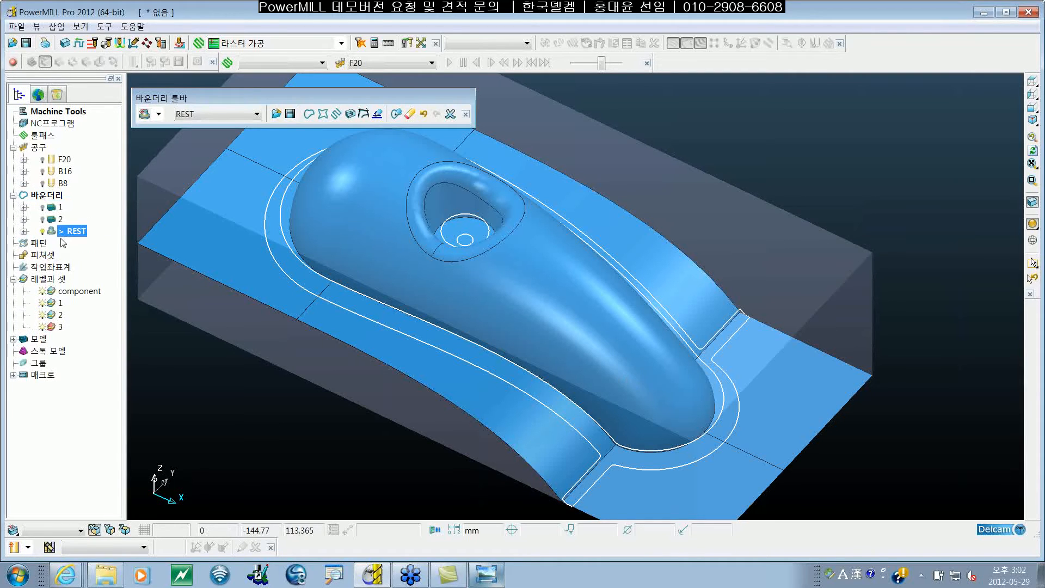
pyautogui.rightClick(71, 234)
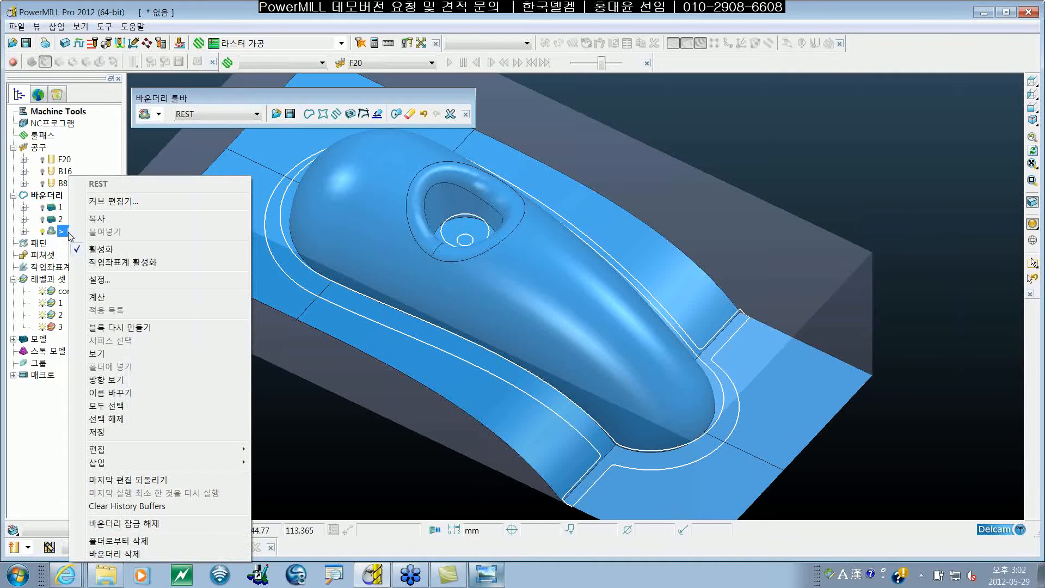
pyautogui.click(135, 281)
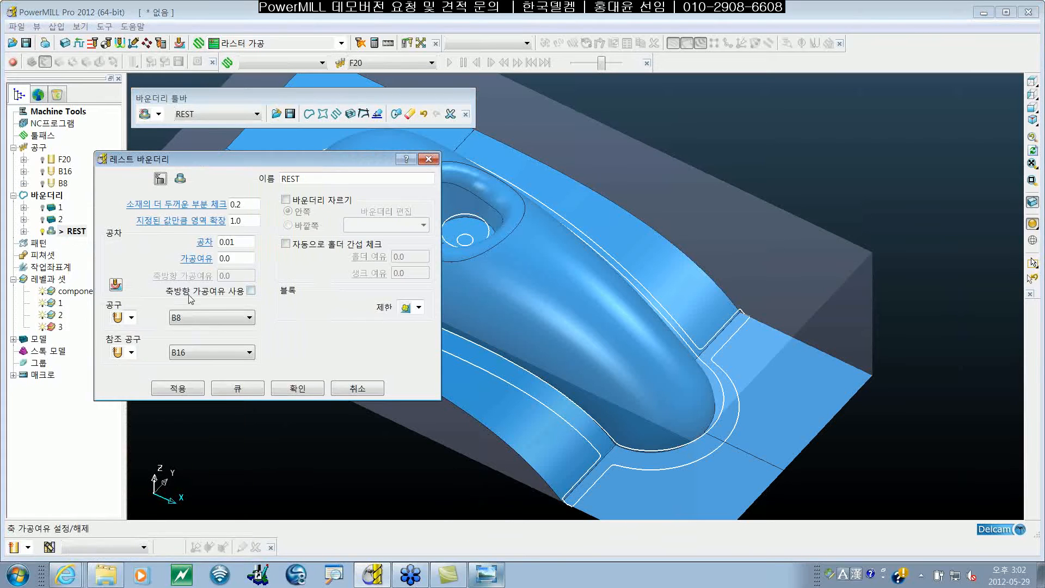
pyautogui.click(418, 307)
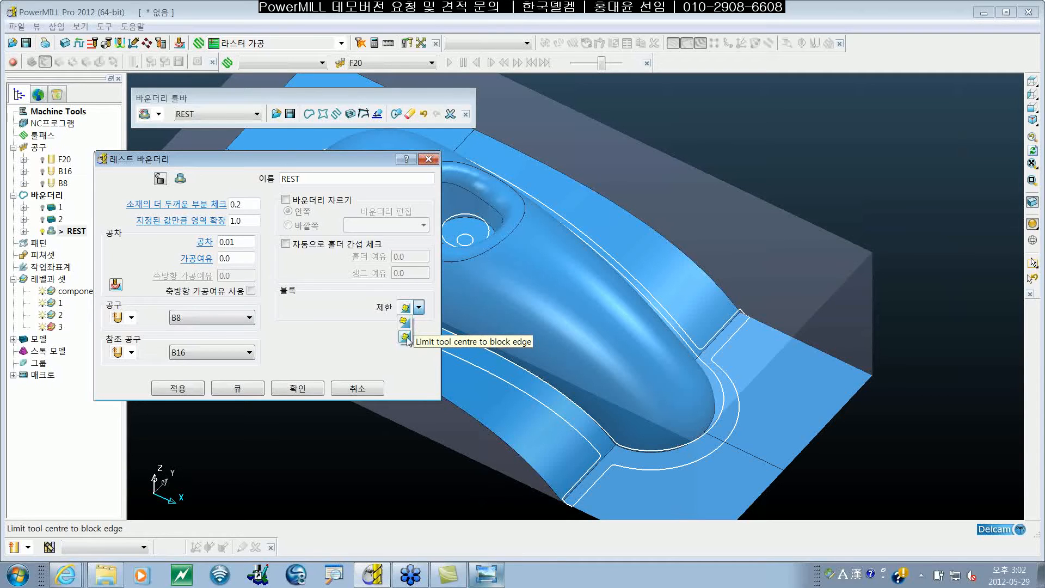
pyautogui.click(405, 322)
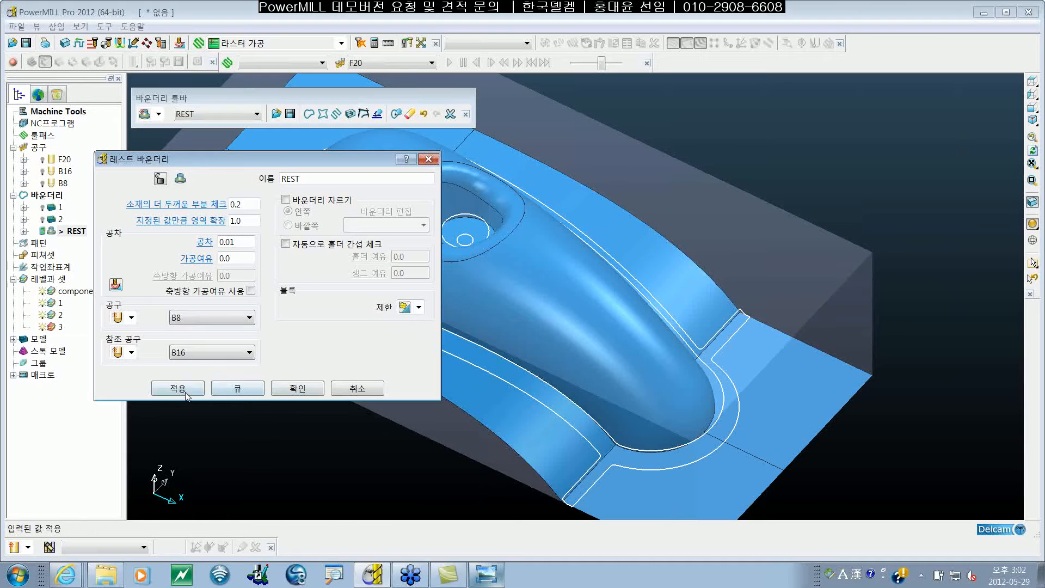
pyautogui.click(299, 389)
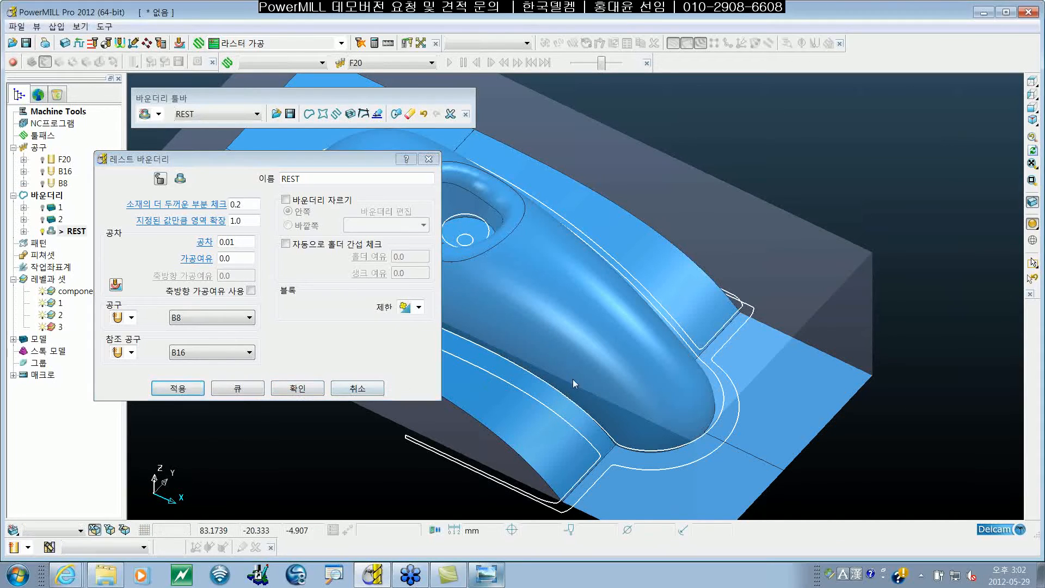
# Set the REST boundary's block limit back to tool centre at block edge, recalculate it and close the settings.
pyautogui.keyDown('shift'); pyautogui.moveTo(572, 379); pyautogui.dragTo(588, 401, button='middle'); pyautogui.keyUp('shift')
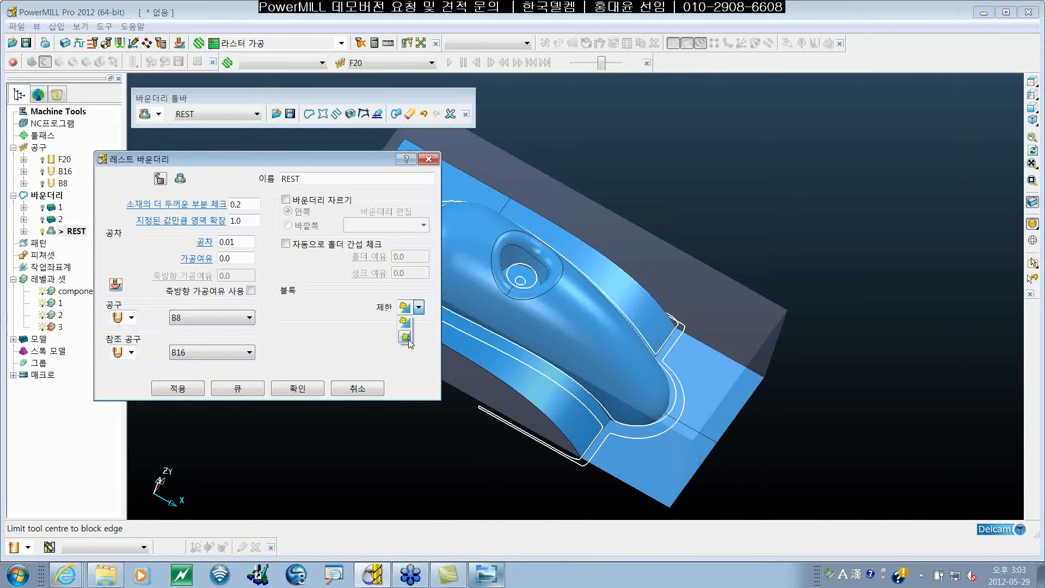
pyautogui.click(240, 390)
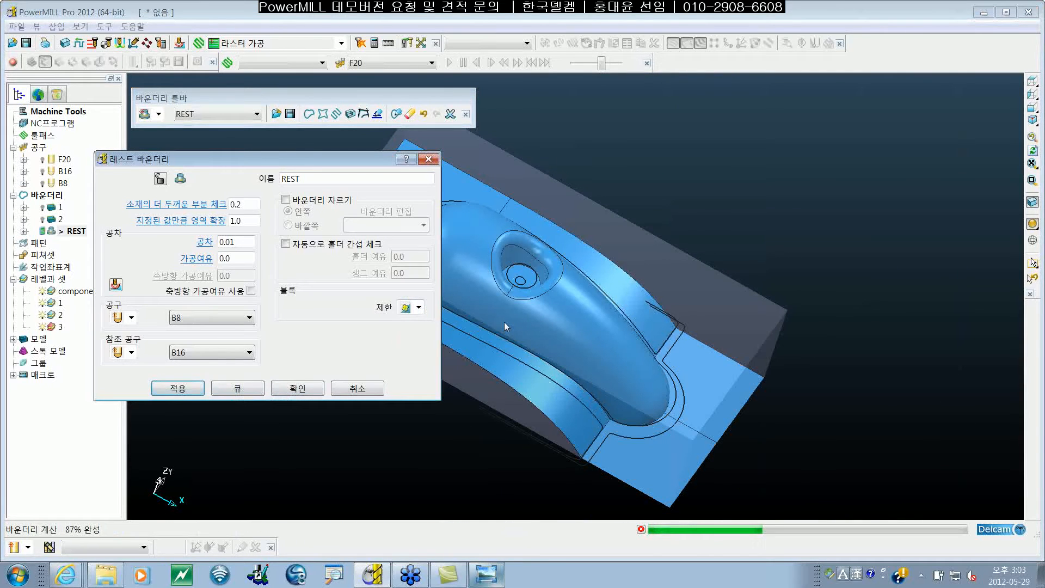
pyautogui.click(298, 388)
pyautogui.moveTo(686, 384); pyautogui.dragTo(622, 384, button='middle')
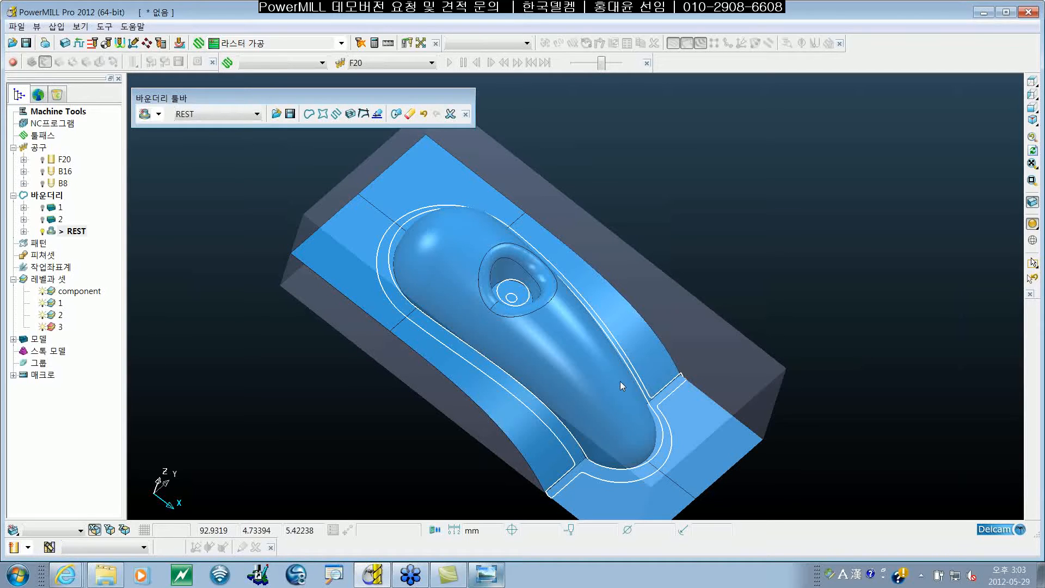
# View the boundary types slide in Windows Photo Viewer, return to PowerMILL and compare the REST boundary on the model.
pyautogui.click(495, 578)
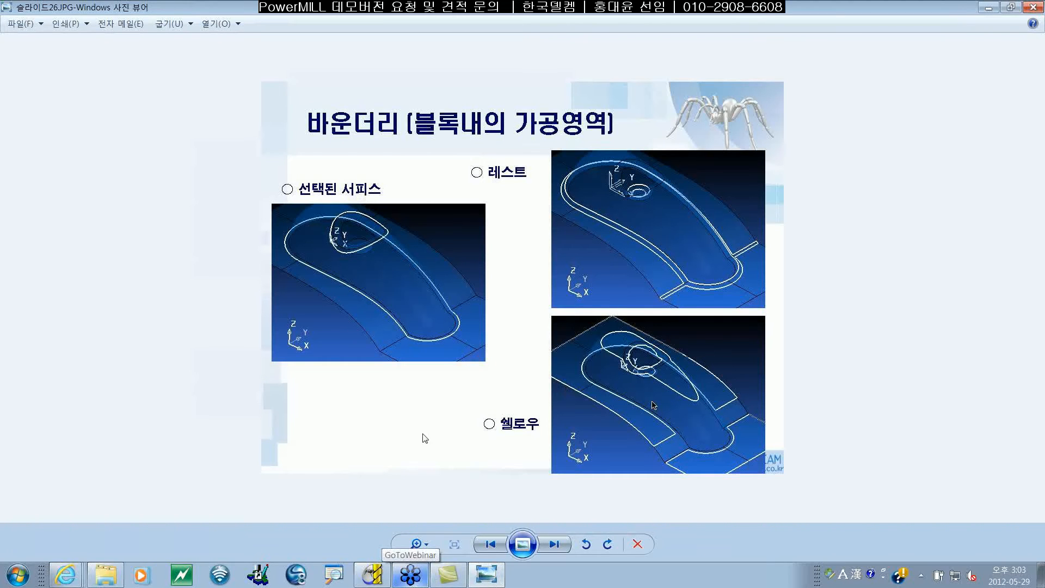
pyautogui.click(373, 574)
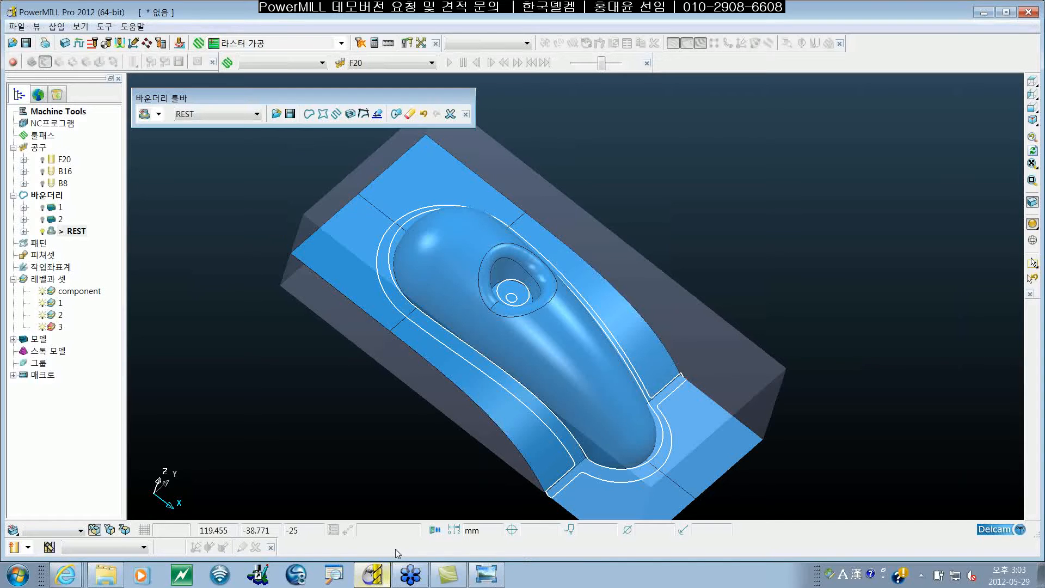
pyautogui.moveTo(534, 414); pyautogui.dragTo(669, 396, button='middle')
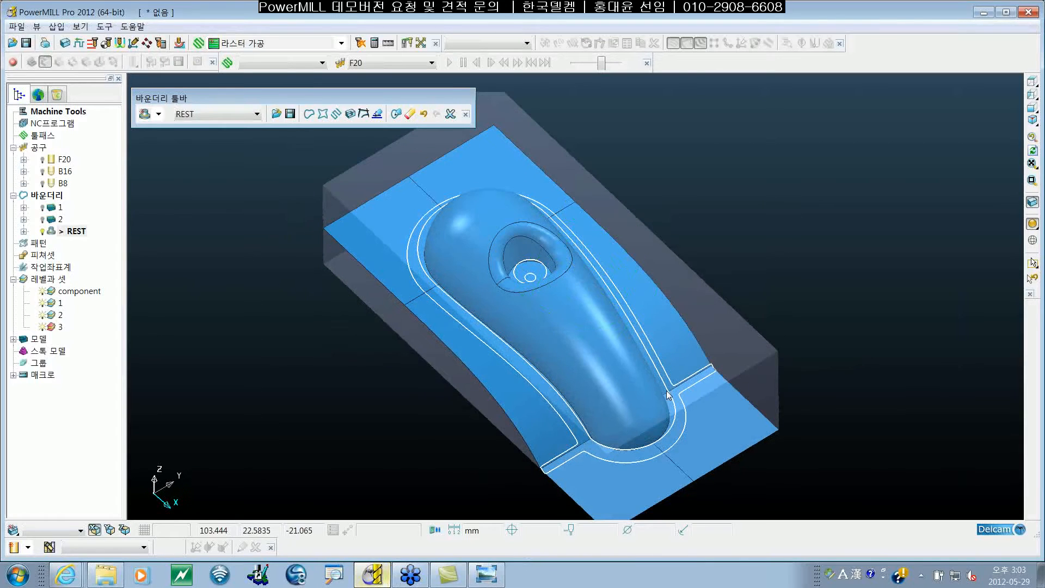
# Deactivate the REST boundary and clear its outlines from the model view.
pyautogui.click(52, 234)
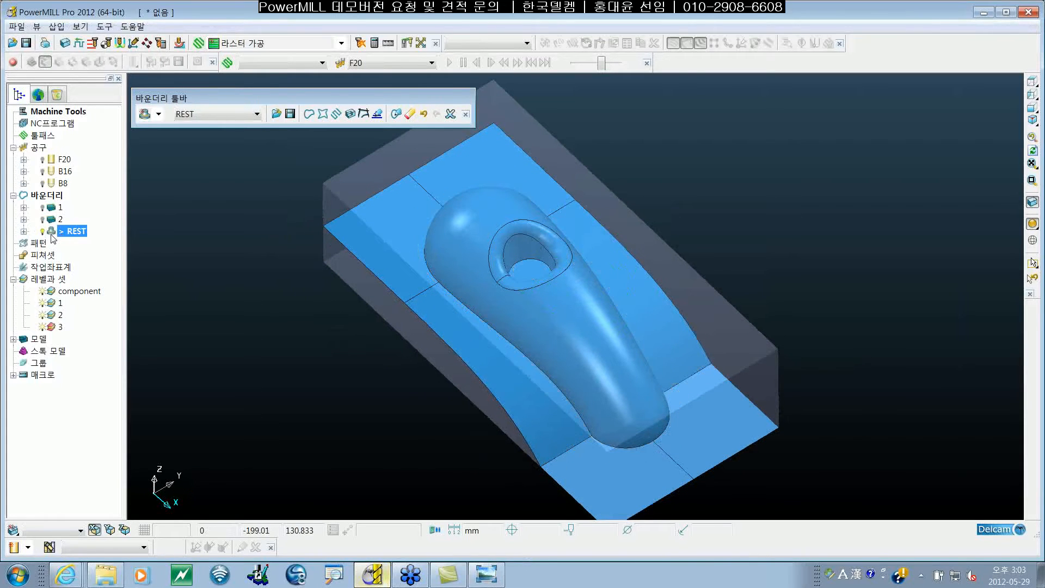
pyautogui.click(53, 238)
pyautogui.moveTo(326, 350); pyautogui.dragTo(390, 404, button='middle')
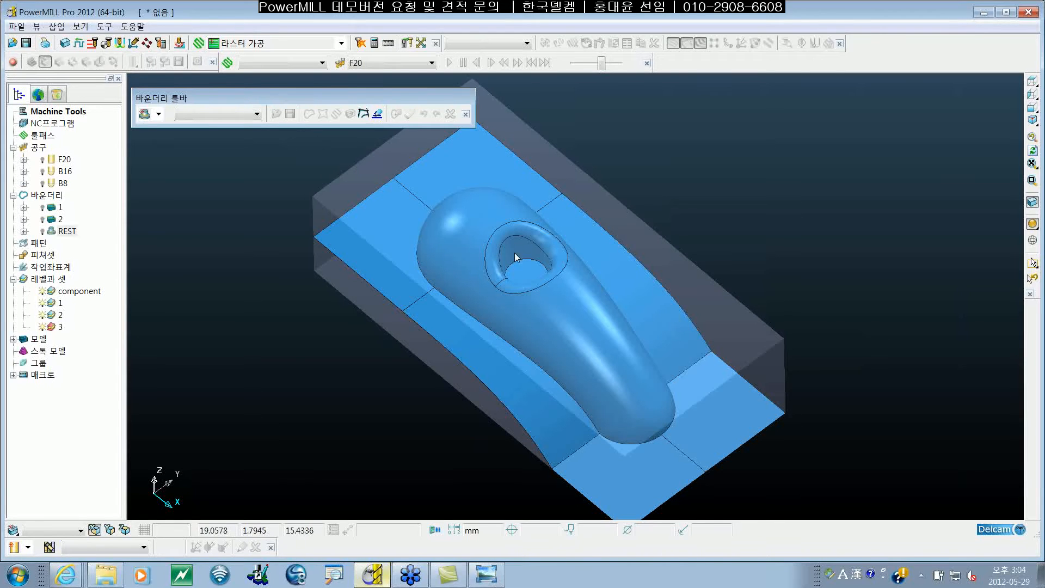
# Select the pocket's rounded rim, side wall and floor surfaces on top of the raised body.
pyautogui.moveTo(536, 256); pyautogui.dragTo(536, 257, button='middle')
pyautogui.scroll(2, 534, 190)
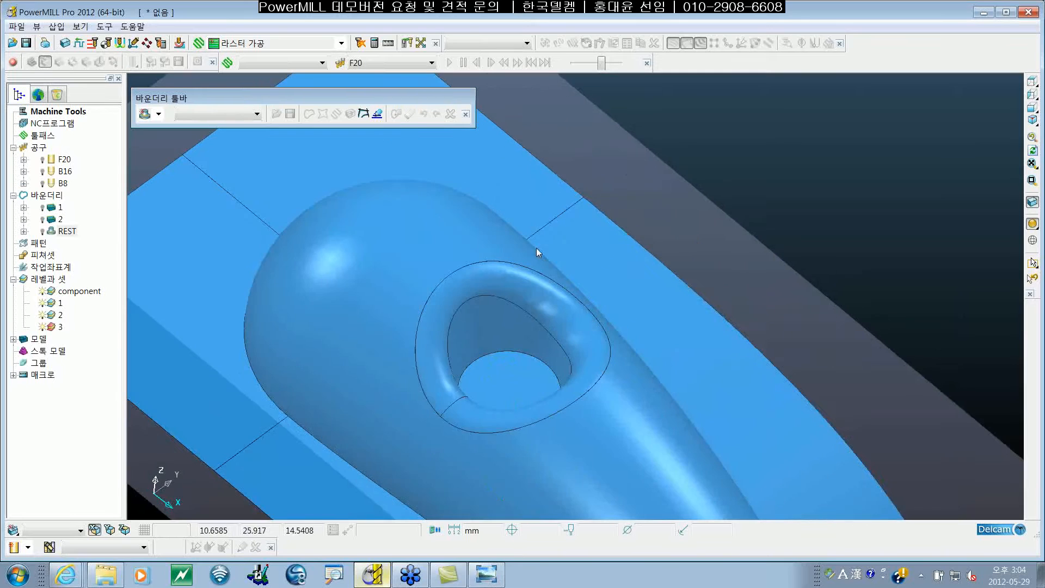
pyautogui.scroll(1, 549, 259)
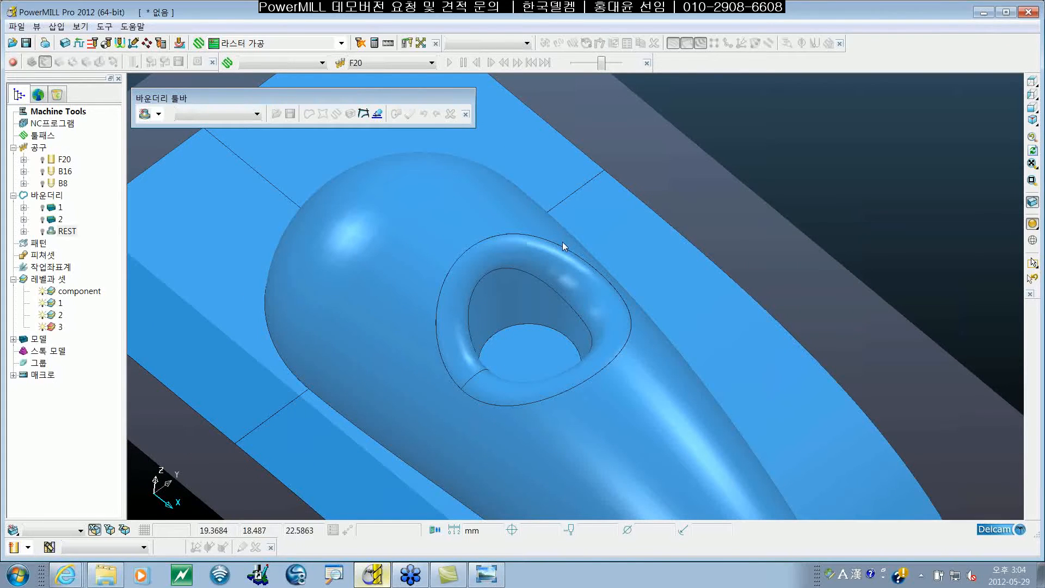
pyautogui.scroll(3, 562, 257)
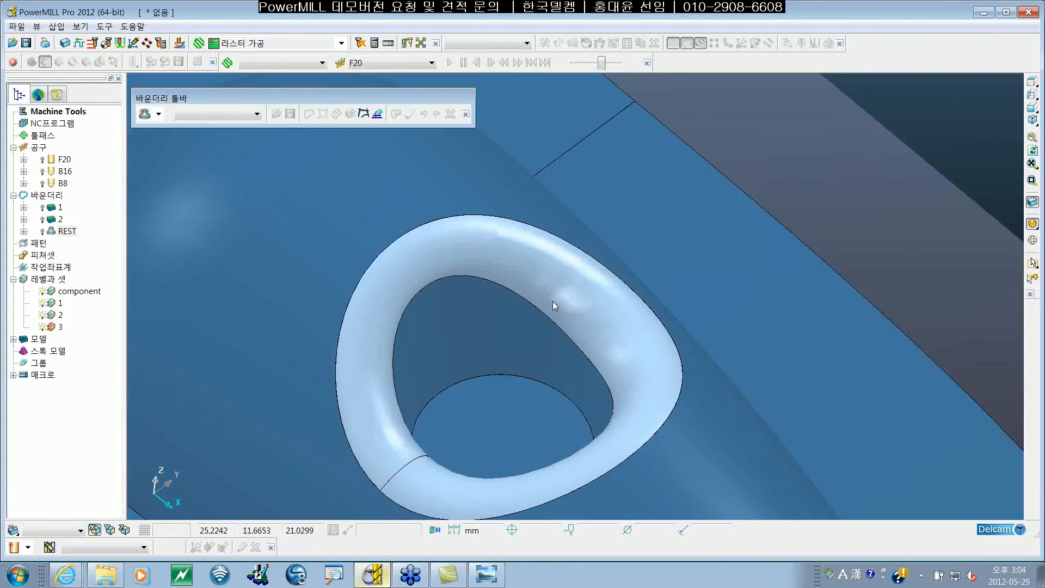
pyautogui.keyDown('shift'); pyautogui.moveTo(553, 301); pyautogui.dragTo(579, 221, button='middle'); pyautogui.keyUp('shift')
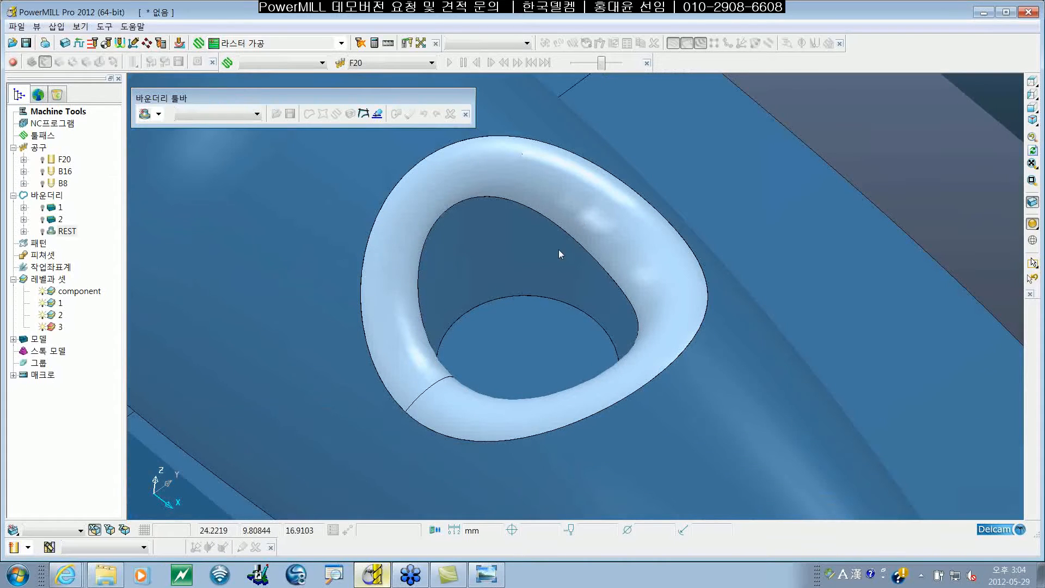
pyautogui.keyDown('shift'); pyautogui.moveTo(581, 304); pyautogui.dragTo(579, 299, button='middle'); pyautogui.keyUp('shift')
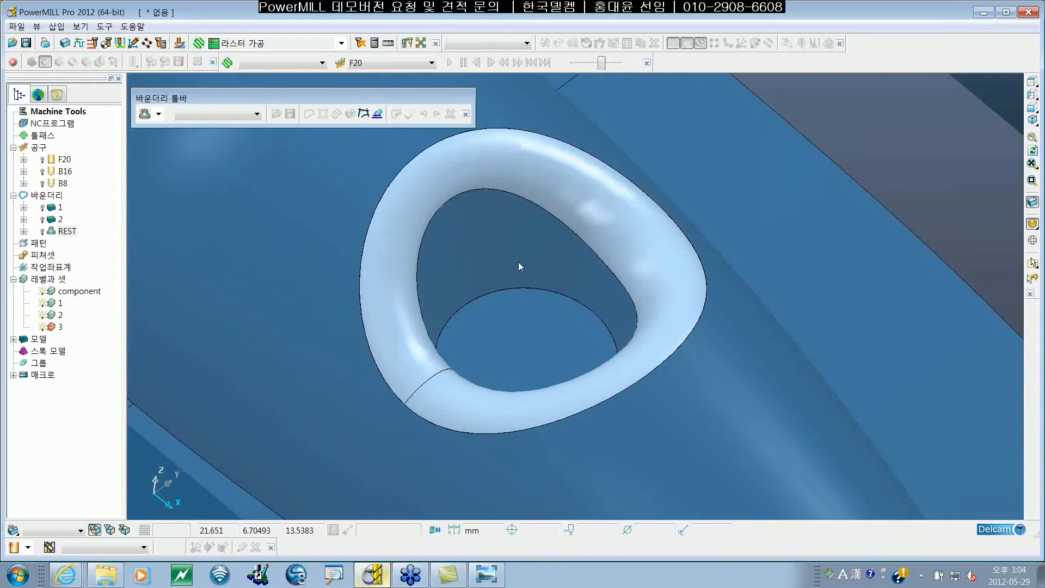
pyautogui.click(518, 265)
pyautogui.click(528, 327)
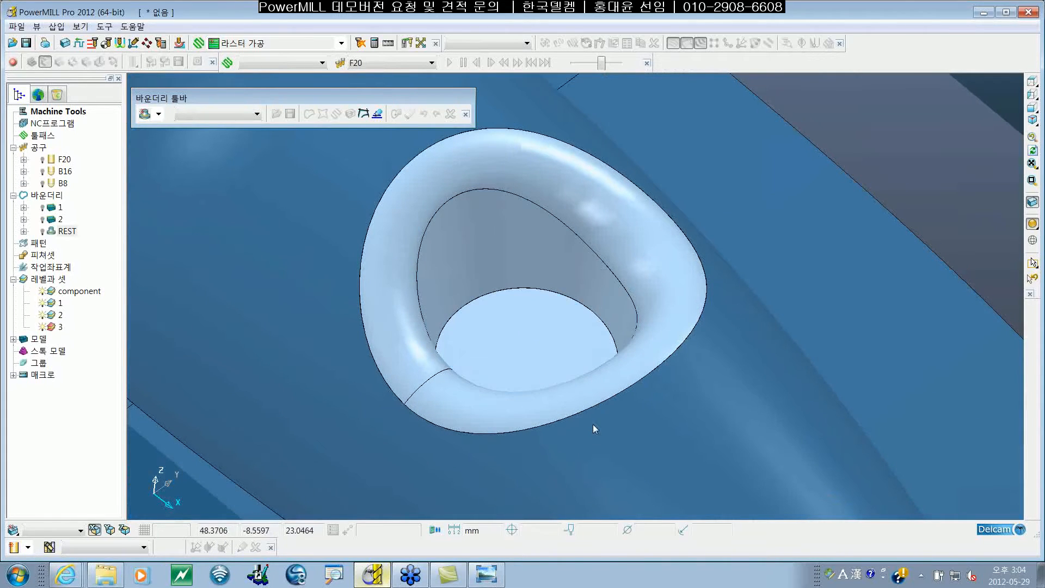
pyautogui.moveTo(593, 371); pyautogui.dragTo(456, 353, button='middle')
pyautogui.scroll(-5, 522, 351)
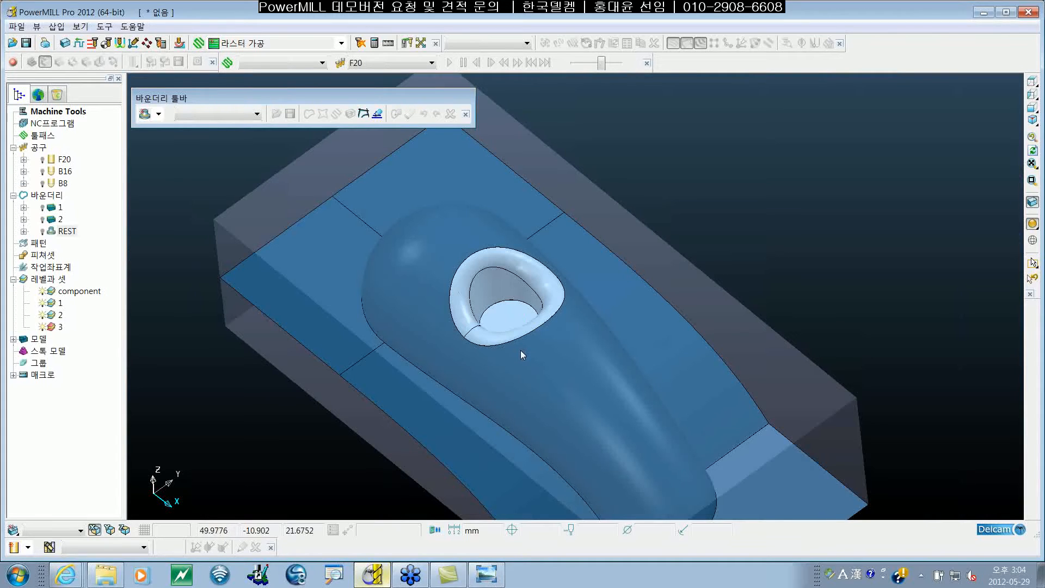
pyautogui.keyDown('shift'); pyautogui.moveTo(549, 348); pyautogui.dragTo(537, 342, button='middle'); pyautogui.keyUp('shift')
# Create a new selected surface boundary and place its settings dialog clear of the selected pocket surfaces.
pyautogui.click(55, 197)
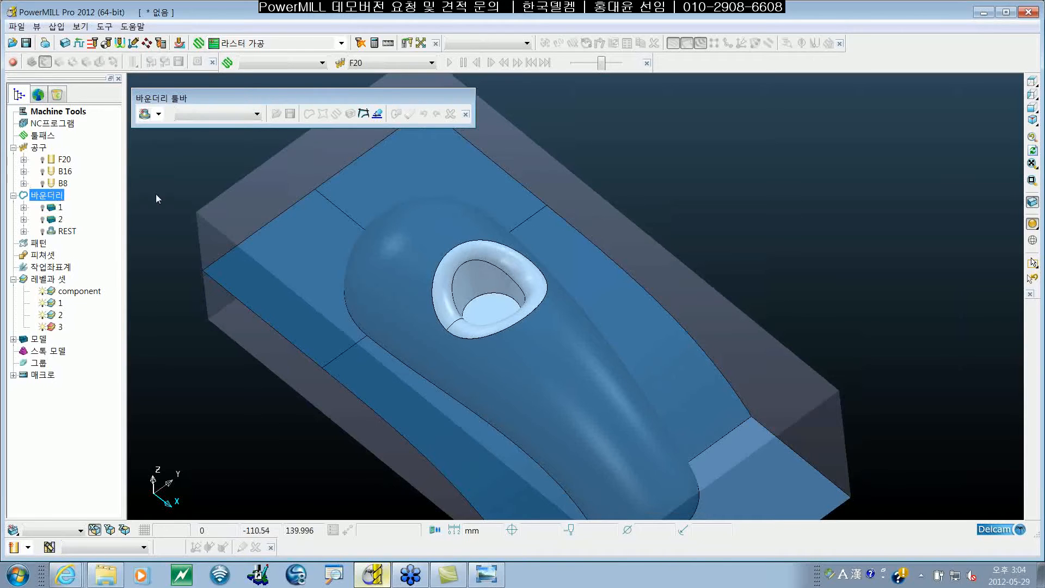
pyautogui.moveTo(263, 99); pyautogui.dragTo(336, 108)
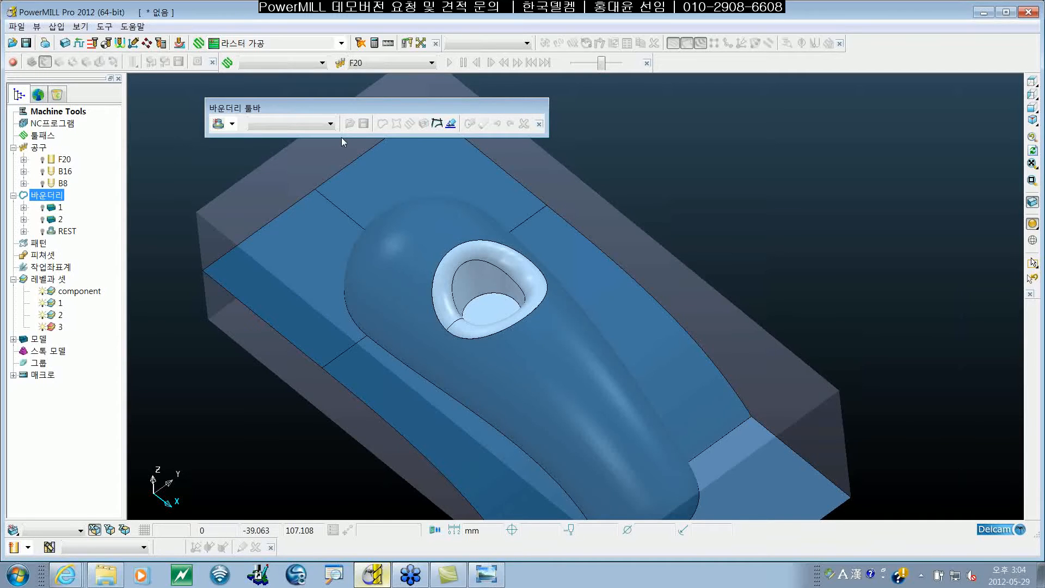
pyautogui.click(232, 125)
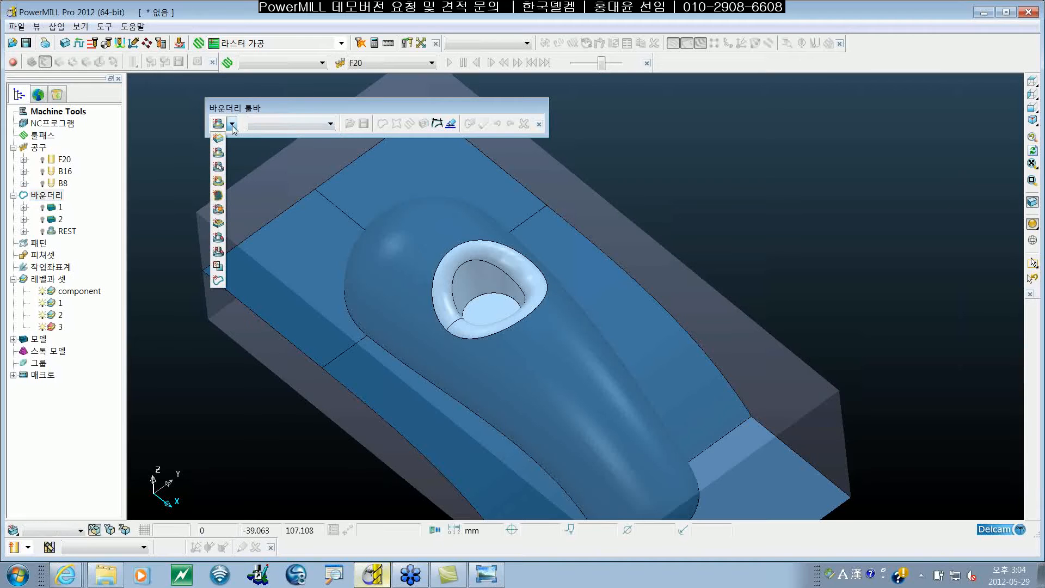
pyautogui.click(220, 168)
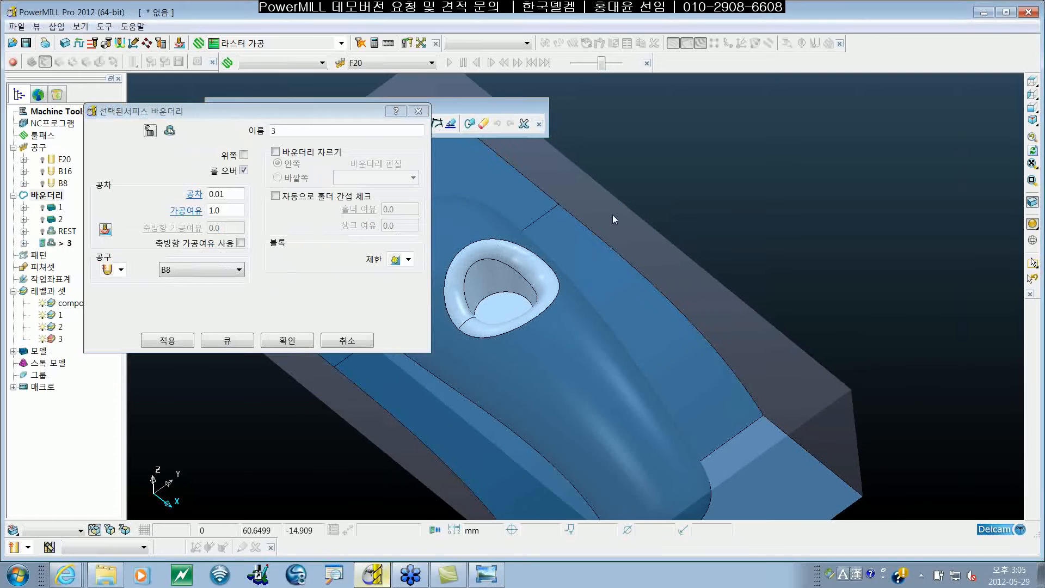
pyautogui.keyDown('shift'); pyautogui.moveTo(613, 214); pyautogui.dragTo(680, 211, button='middle'); pyautogui.keyUp('shift')
pyautogui.moveTo(294, 111); pyautogui.dragTo(324, 133)
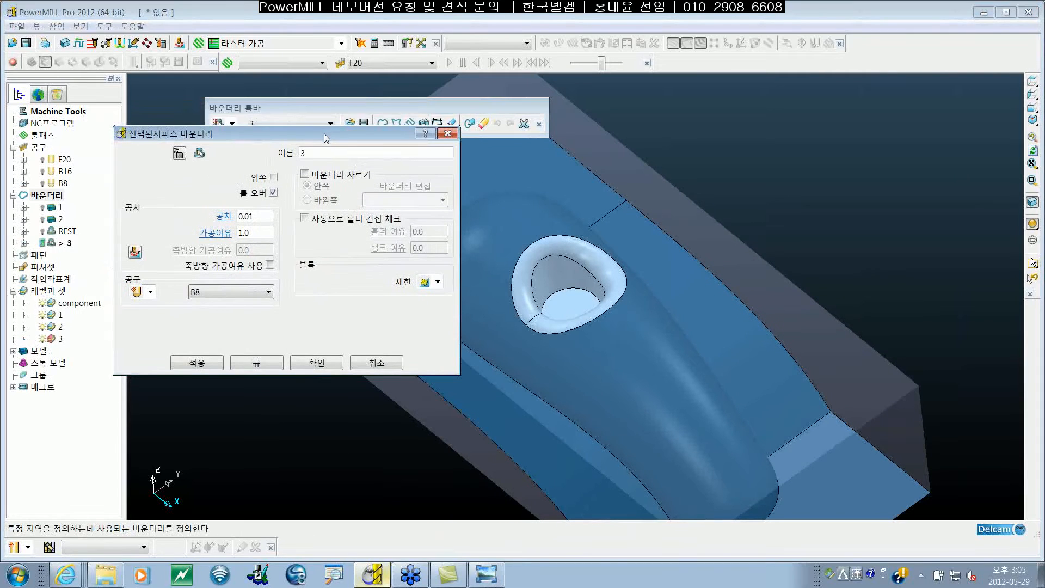
# Choose B16 as the tool for the selected surface boundary and turn off its roll over option.
pyautogui.click(259, 293)
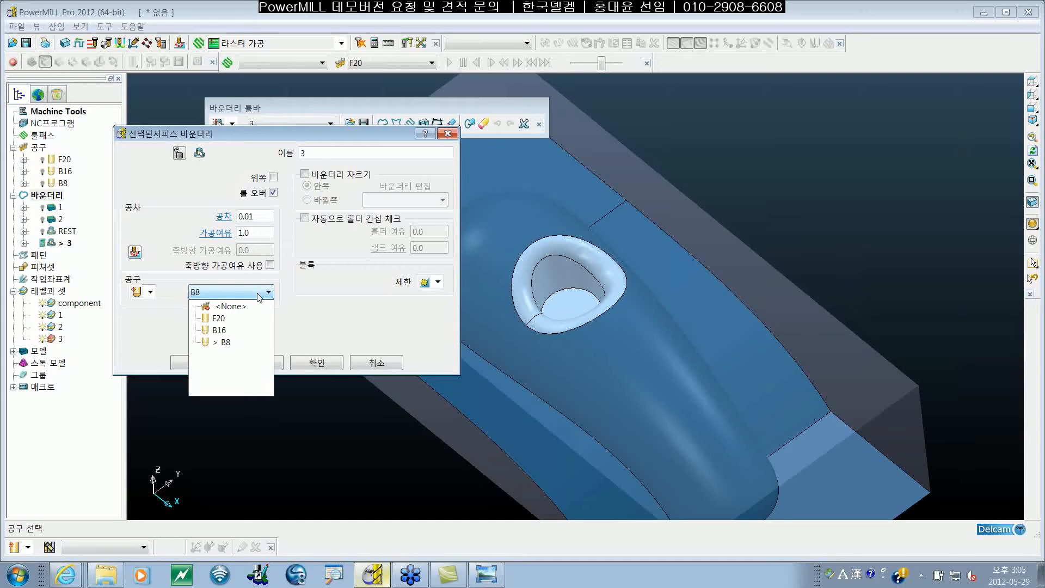
pyautogui.click(219, 330)
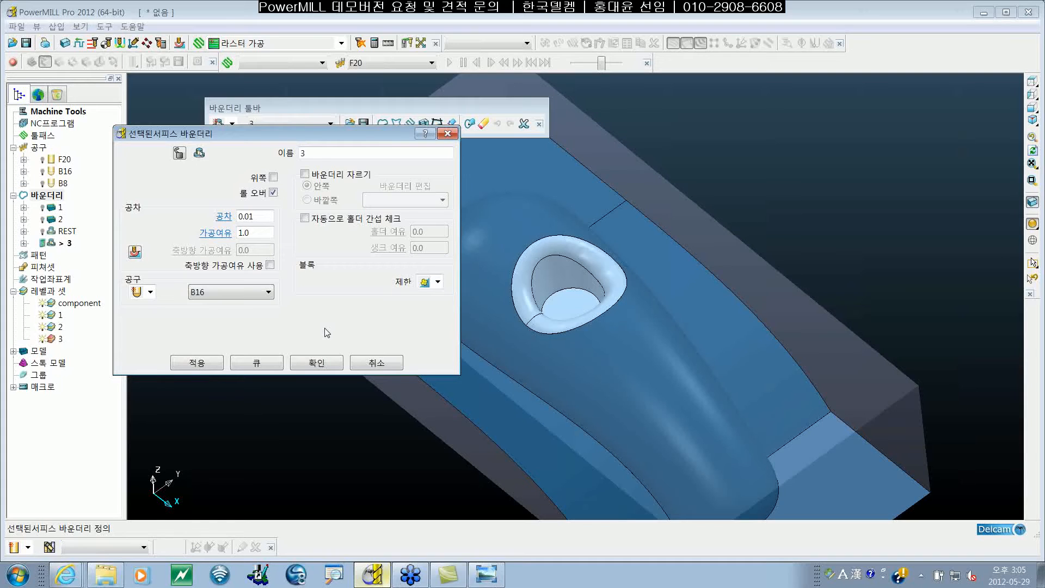
pyautogui.click(273, 193)
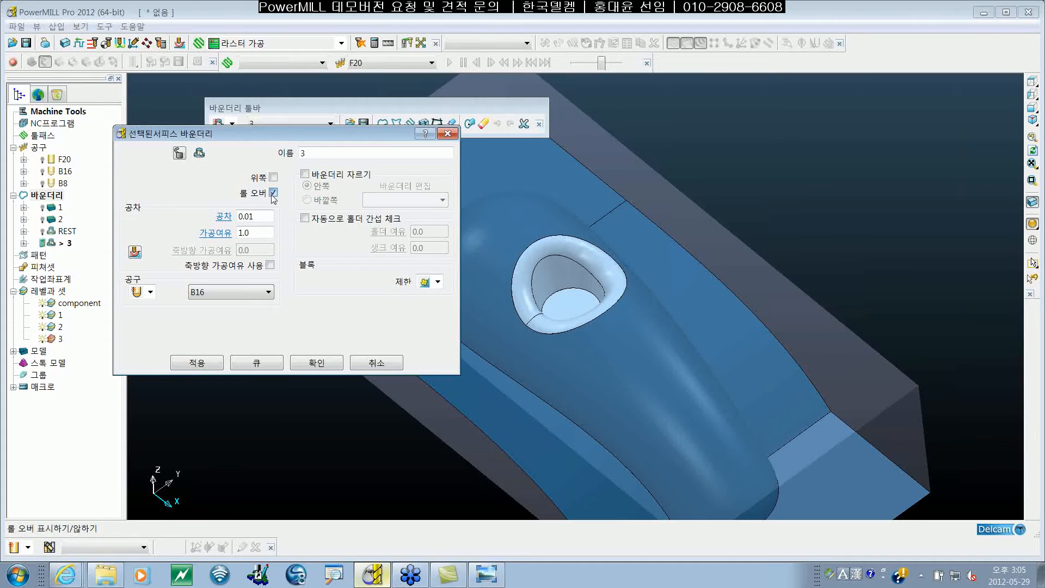
pyautogui.keyDown('shift'); pyautogui.moveTo(586, 340); pyautogui.dragTo(568, 353, button='middle'); pyautogui.keyUp('shift')
pyautogui.click(231, 292)
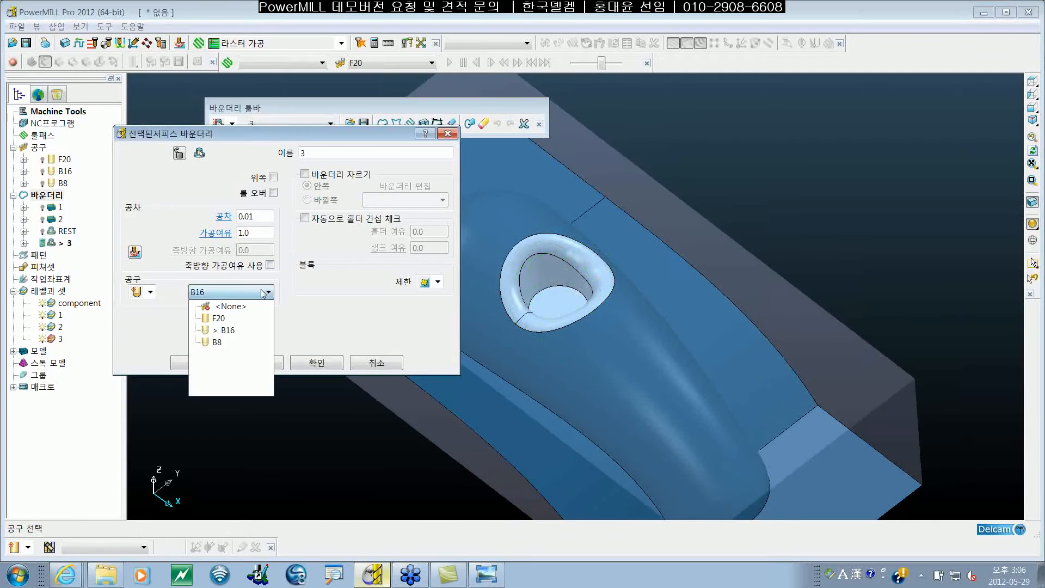
pyautogui.click(225, 332)
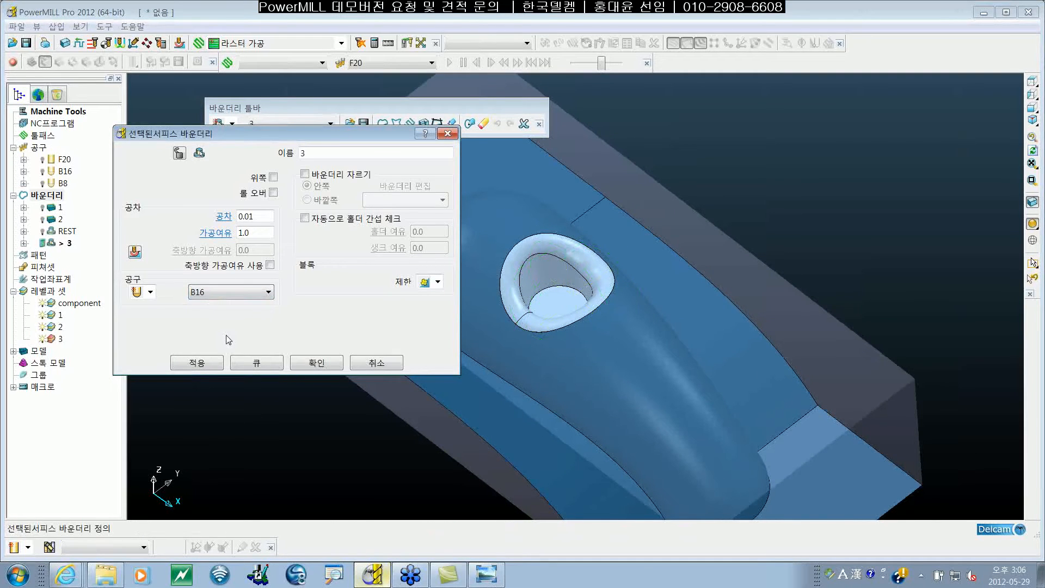
# Name the selected surface boundary 선택된면 and calculate it around the pocket surfaces.
pyautogui.click(219, 369)
pyautogui.moveTo(338, 156); pyautogui.dragTo(186, 157)
pyautogui.write('tj')
pyautogui.press('BackSpace')
pyautogui.press('BackSpace')
pyautogui.press('Hangul')
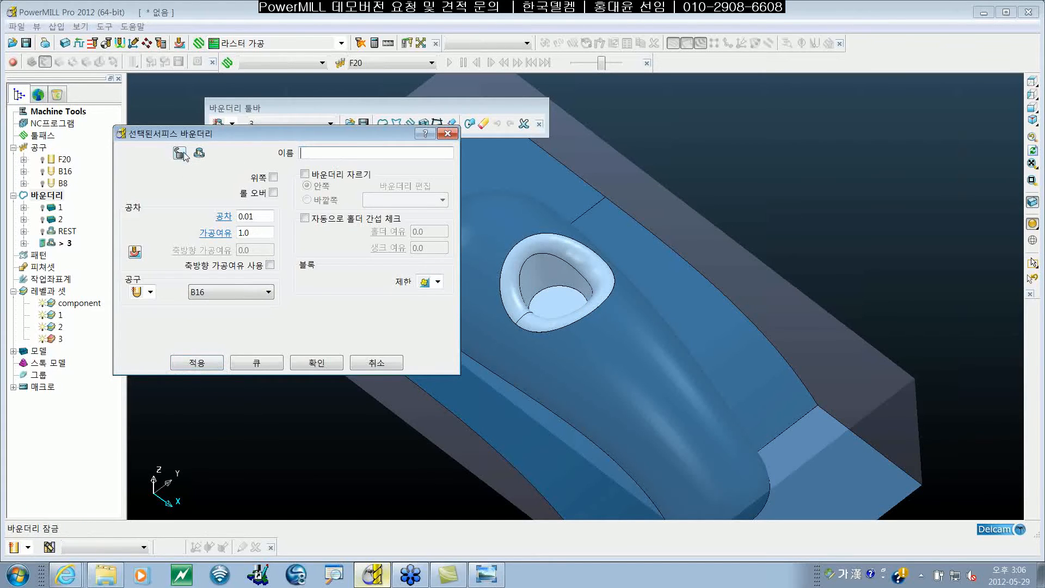
pyautogui.write('선택된면')
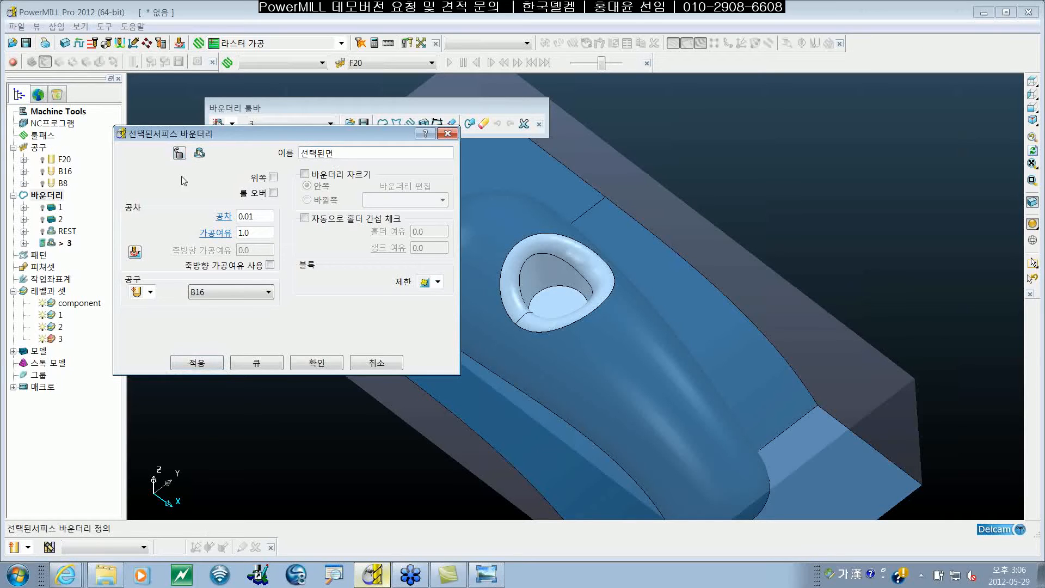
pyautogui.click(348, 153)
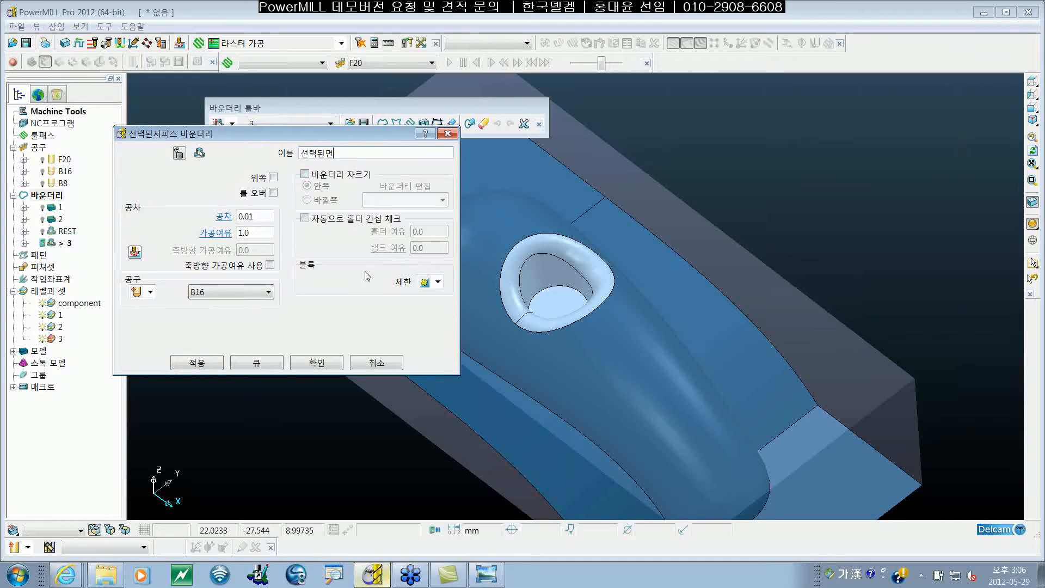
pyautogui.click(218, 361)
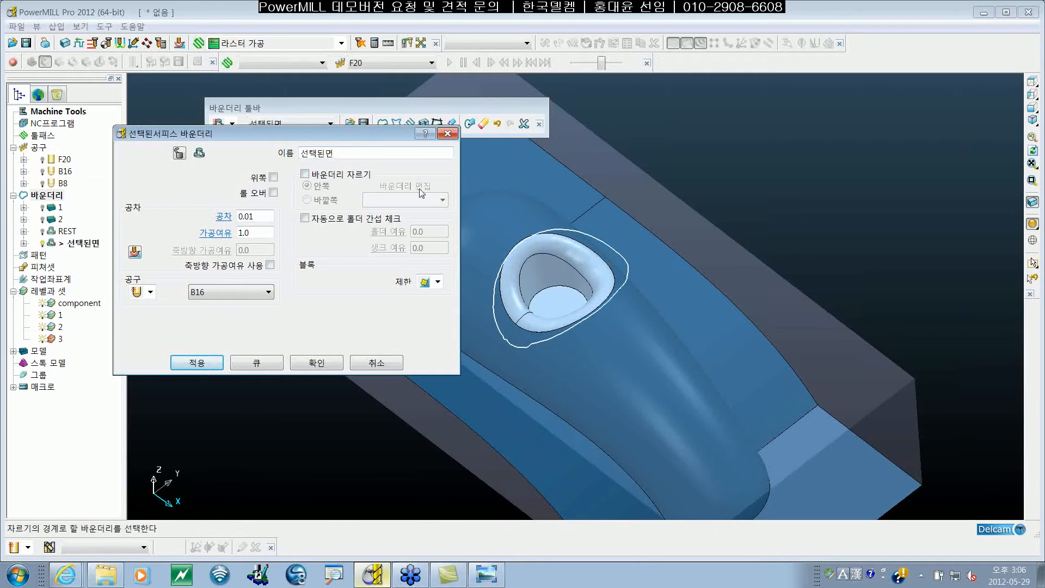
# Close the boundary settings, deselect the pocket surfaces and examine the calculated boundary curve around the pocket from several angles.
pyautogui.click(449, 134)
pyautogui.moveTo(533, 234); pyautogui.dragTo(601, 336, button='middle')
pyautogui.scroll(4, 603, 290)
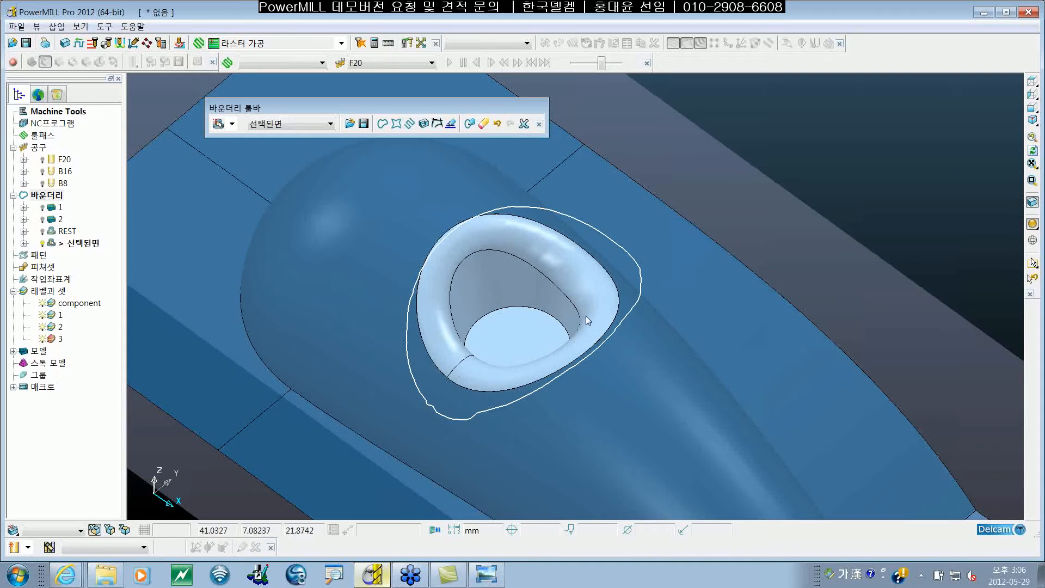
pyautogui.keyDown('shift'); pyautogui.moveTo(601, 414); pyautogui.dragTo(536, 368, button='middle'); pyautogui.keyUp('shift')
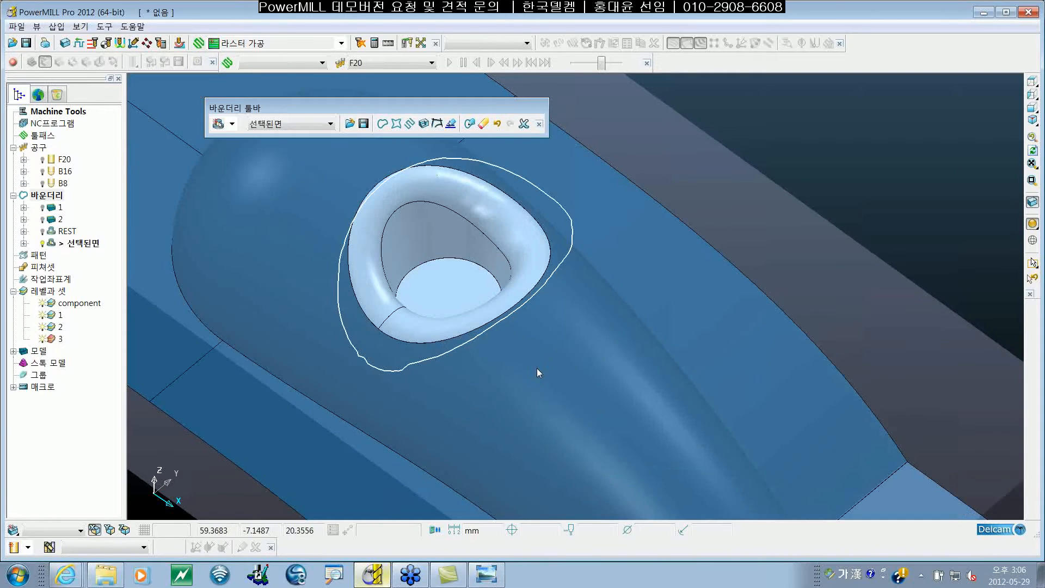
pyautogui.scroll(-1, 535, 364)
pyautogui.scroll(-2, 536, 369)
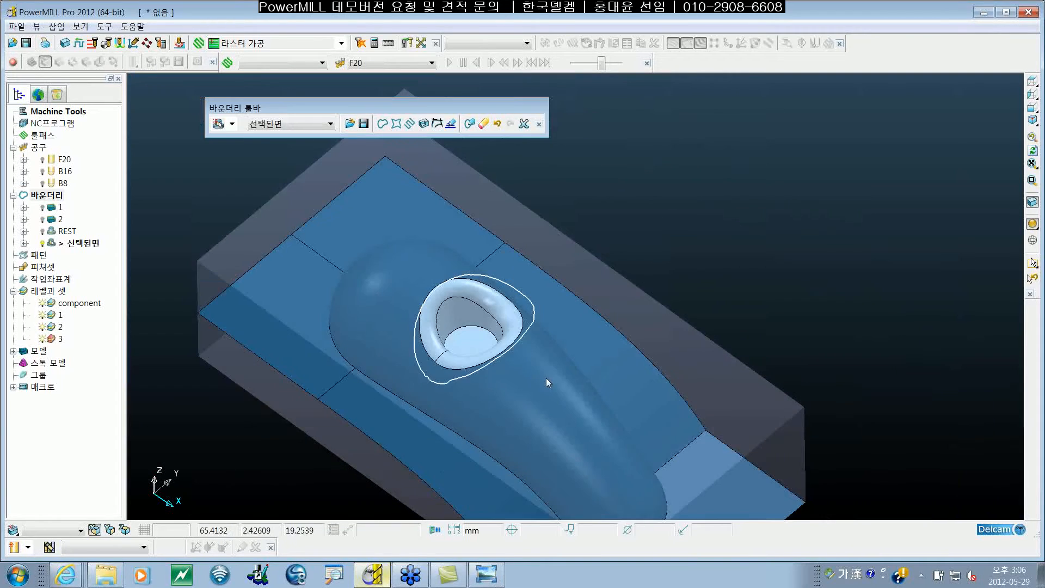
pyautogui.scroll(4, 547, 378)
pyautogui.keyDown('shift'); pyautogui.moveTo(578, 377); pyautogui.dragTo(536, 356, button='middle'); pyautogui.keyUp('shift')
pyautogui.click(756, 164)
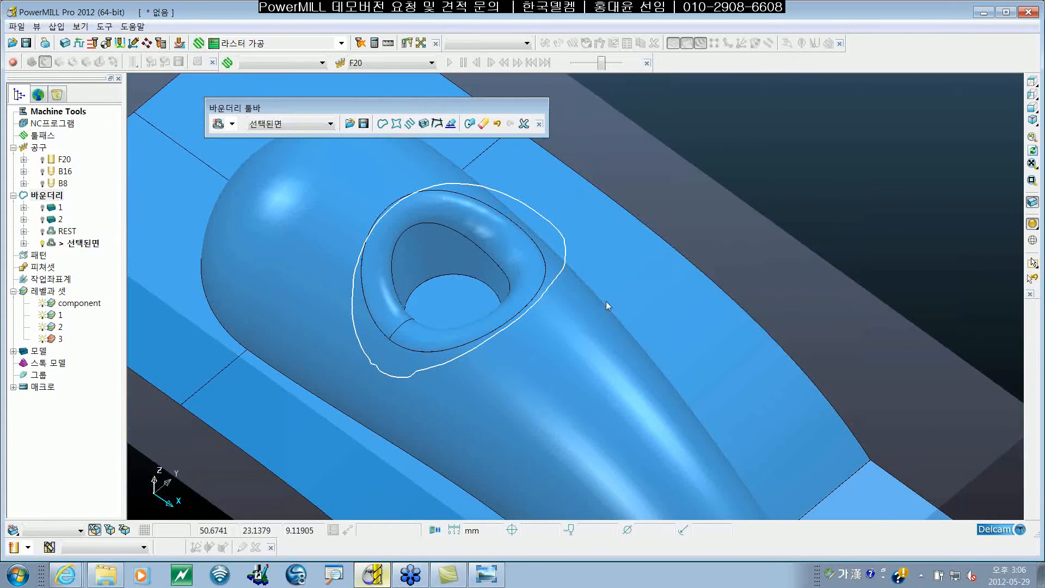
pyautogui.moveTo(576, 297); pyautogui.dragTo(446, 309, button='middle')
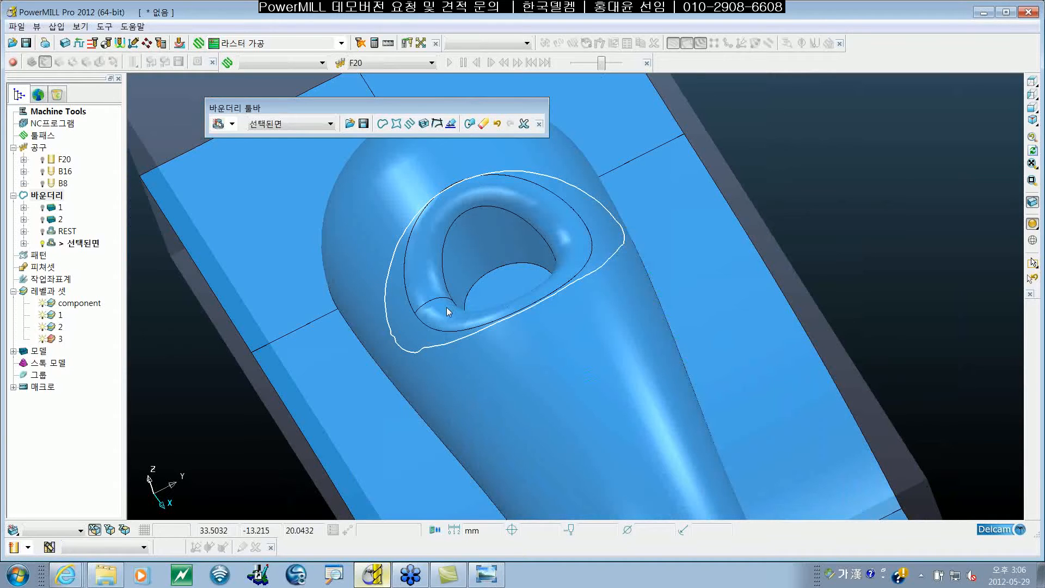
pyautogui.moveTo(436, 314); pyautogui.dragTo(498, 378, button='middle')
pyautogui.scroll(-3, 528, 390)
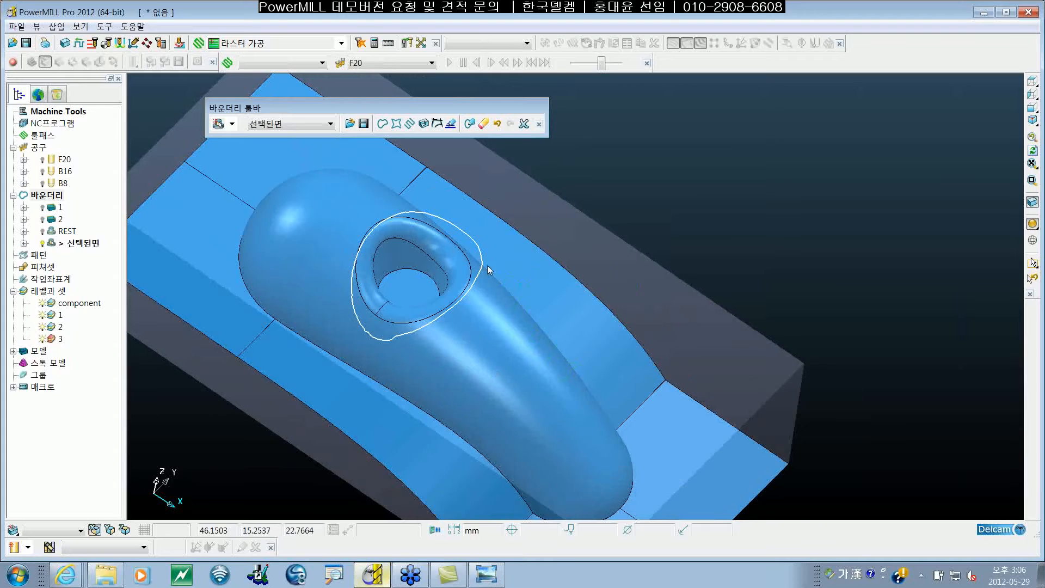
pyautogui.moveTo(487, 266)
pyautogui.keyDown('shift'); pyautogui.mouseDown(button='middle')
pyautogui.moveTo(519, 243)
pyautogui.moveTo(488, 254)
pyautogui.moveTo(496, 251)
pyautogui.mouseUp(button='middle'); pyautogui.keyUp('shift')
# Reopen the settings of the 선택된면 boundary, set its thickness to 0 and try to calculate it with no surfaces selected.
pyautogui.rightClick(80, 245)
pyautogui.click(116, 281)
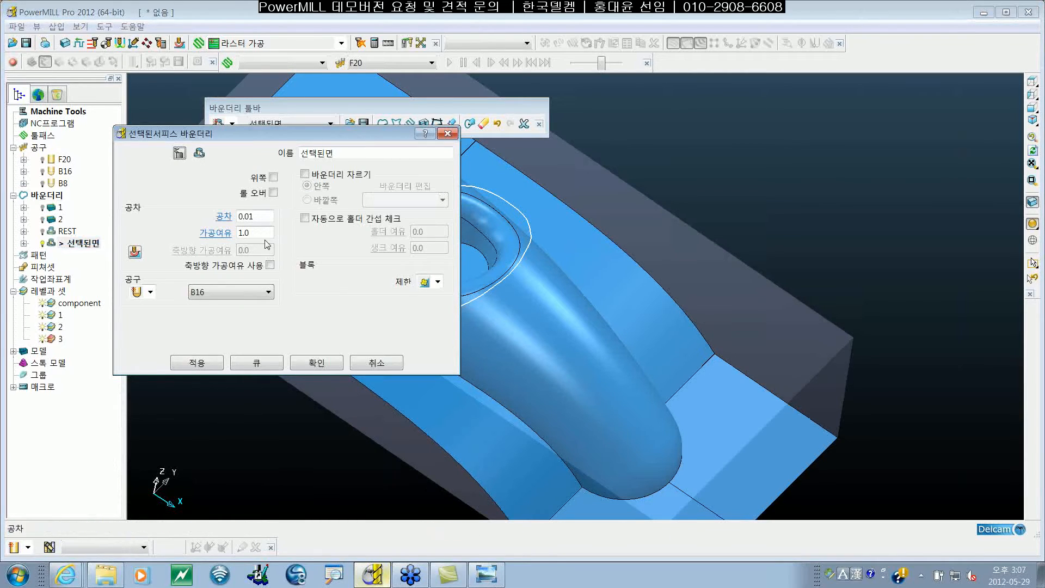
pyautogui.doubleClick(250, 232)
pyautogui.write('0')
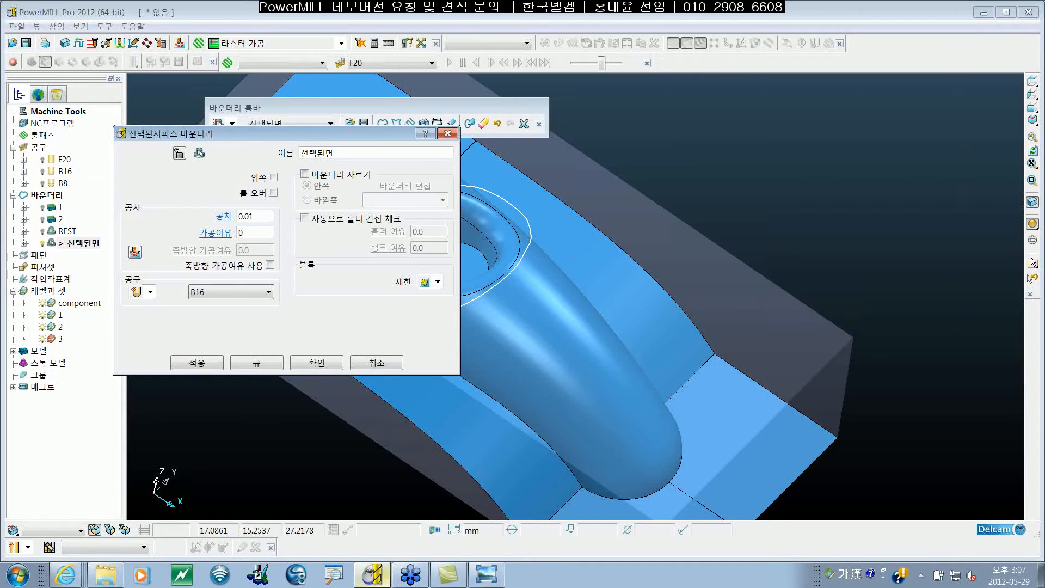
pyautogui.click(196, 362)
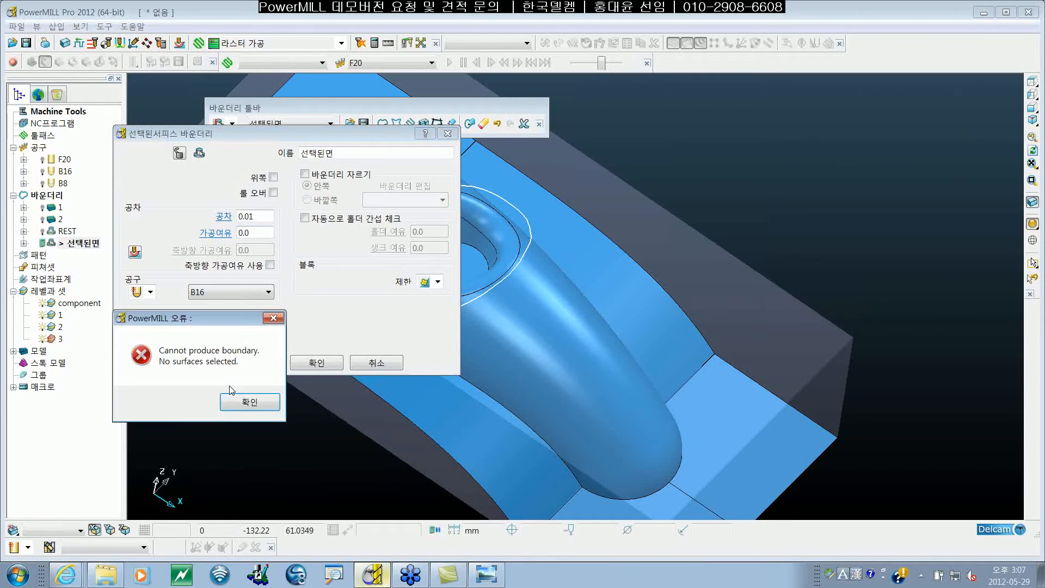
pyautogui.click(235, 406)
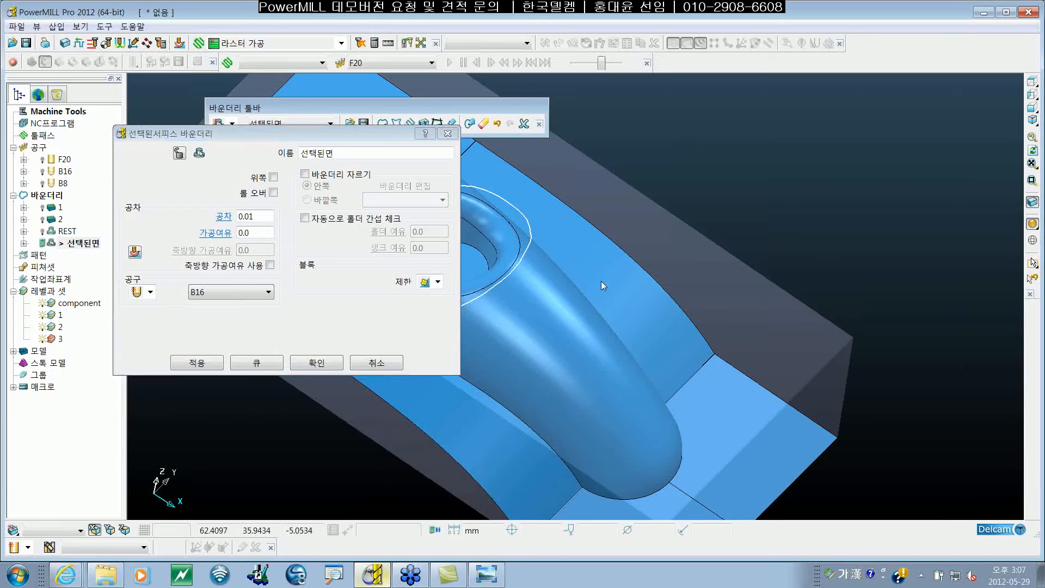
# Reselect the pocket surfaces, recalculate the 선택된면 boundary with the B16 tool and close its settings.
pyautogui.moveTo(600, 281); pyautogui.dragTo(612, 309, button='middle')
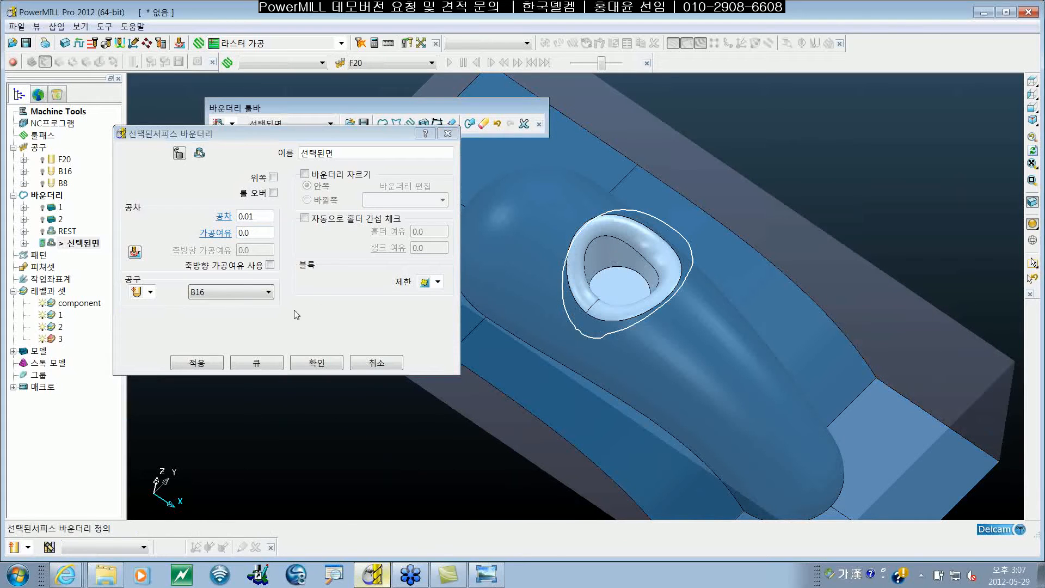
pyautogui.click(212, 366)
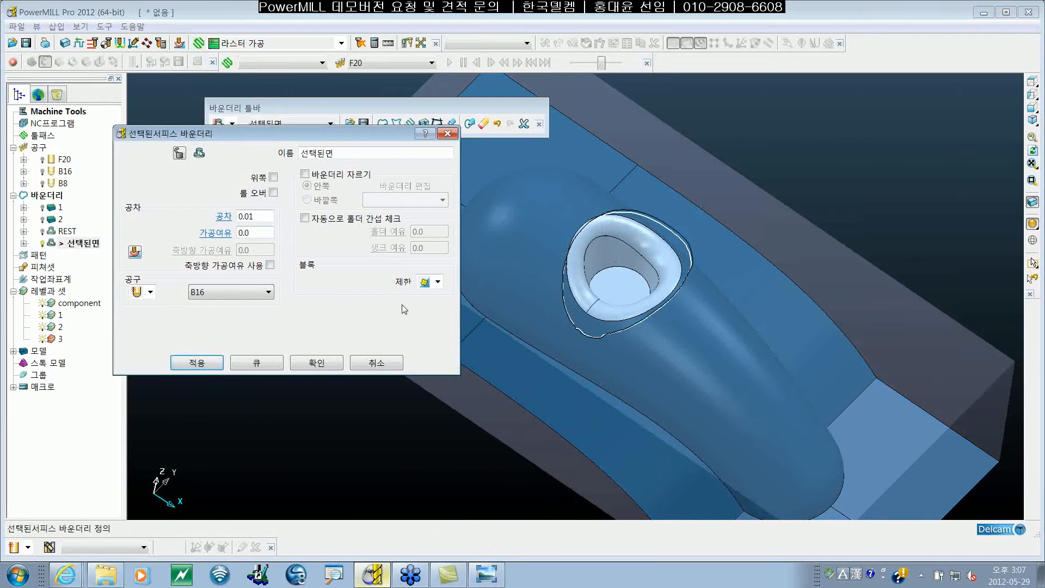
pyautogui.moveTo(715, 371); pyautogui.dragTo(708, 384, button='middle')
pyautogui.click(448, 134)
# Inspect the recalculated boundary around the pocket rim and hide the 선택된면 boundary.
pyautogui.keyDown('shift'); pyautogui.moveTo(887, 400); pyautogui.dragTo(766, 372, button='middle'); pyautogui.keyUp('shift')
pyautogui.scroll(3, 568, 275)
pyautogui.scroll(3, 646, 277)
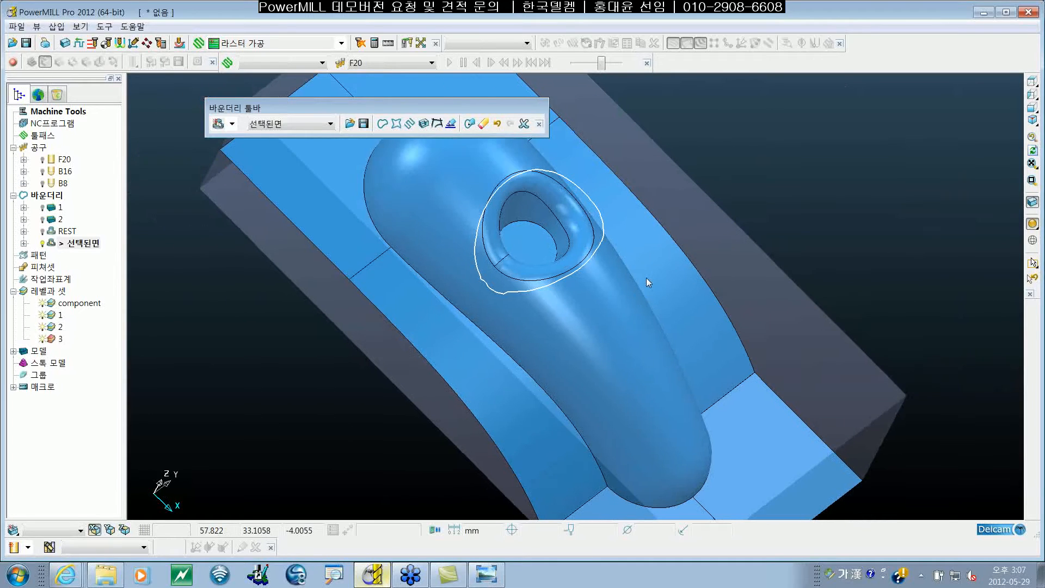
pyautogui.scroll(-4, 660, 292)
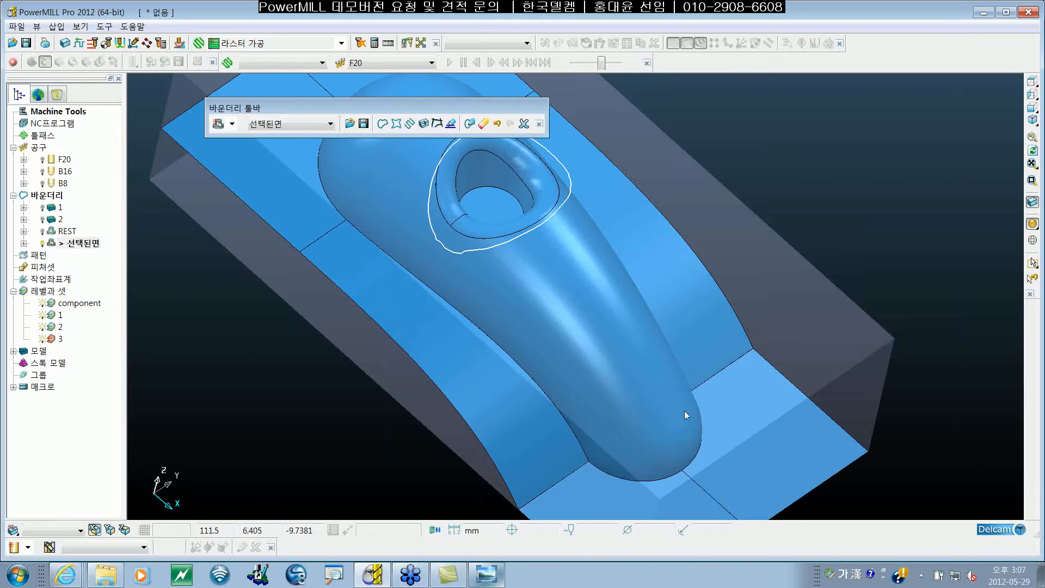
pyautogui.keyDown('shift'); pyautogui.moveTo(593, 261); pyautogui.dragTo(614, 280, button='middle'); pyautogui.keyUp('shift')
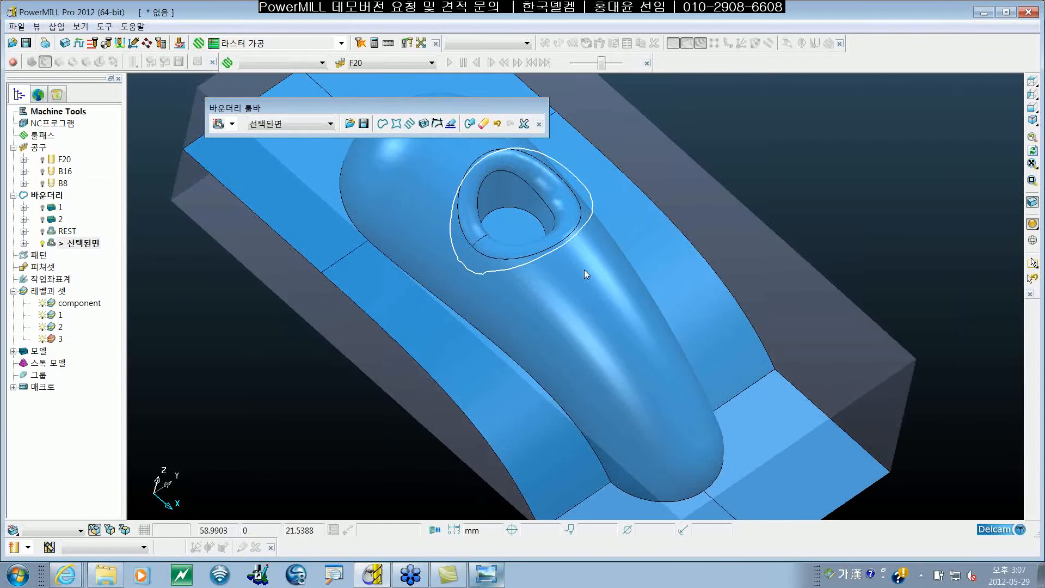
pyautogui.click(43, 244)
pyautogui.scroll(-1, 667, 327)
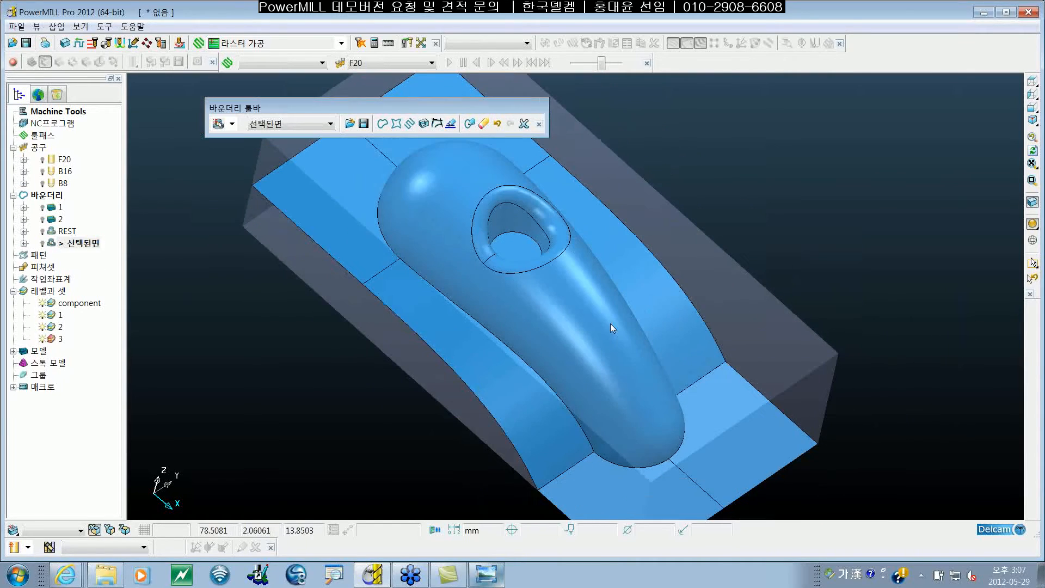
pyautogui.scroll(-1, 610, 324)
# Switch to Windows Photo Viewer to look at the boundary types slide, and return to PowerMILL.
pyautogui.click(495, 574)
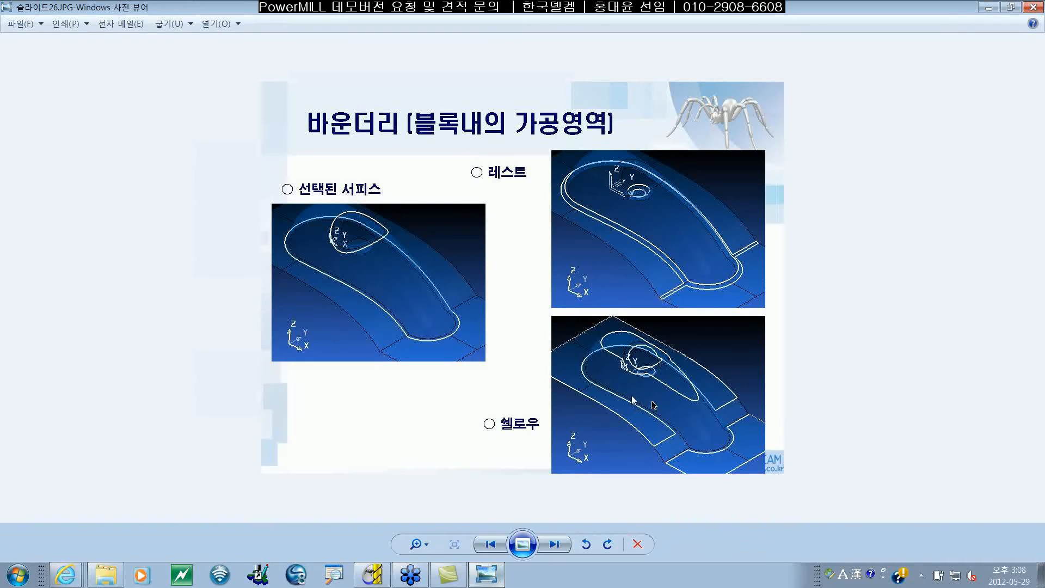
pyautogui.click(988, 7)
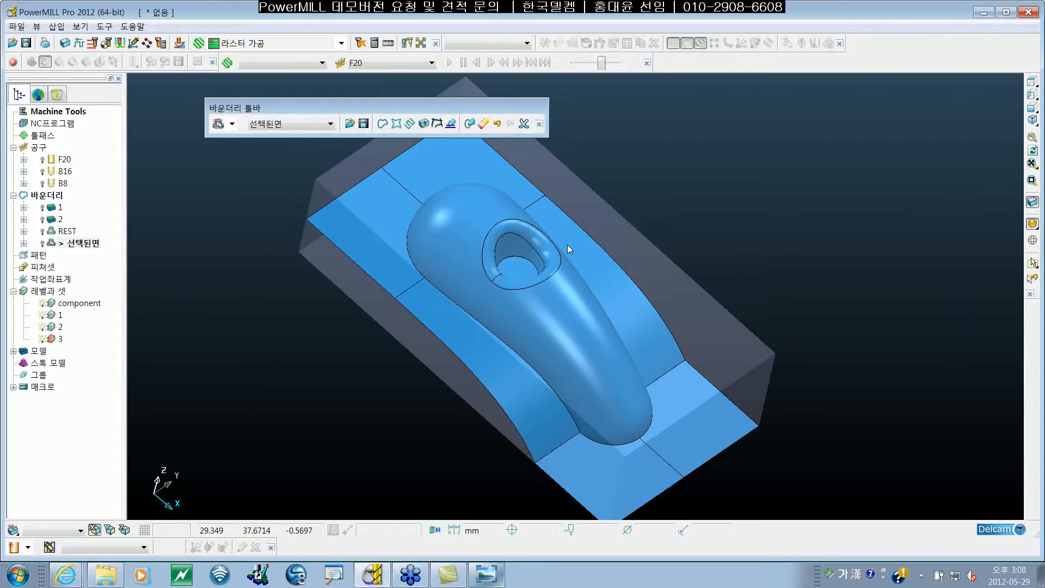
pyautogui.keyDown('shift'); pyautogui.moveTo(624, 245); pyautogui.dragTo(506, 290, button='middle'); pyautogui.keyUp('shift')
# Create a new shallow boundary and shift its settings dialog slightly.
pyautogui.click(219, 124)
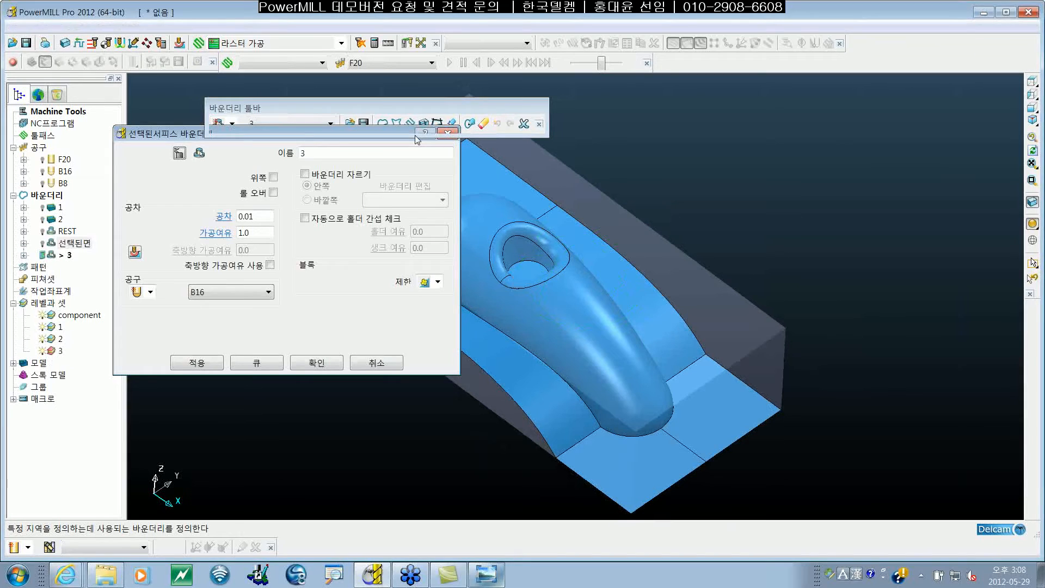
pyautogui.click(447, 132)
pyautogui.click(232, 124)
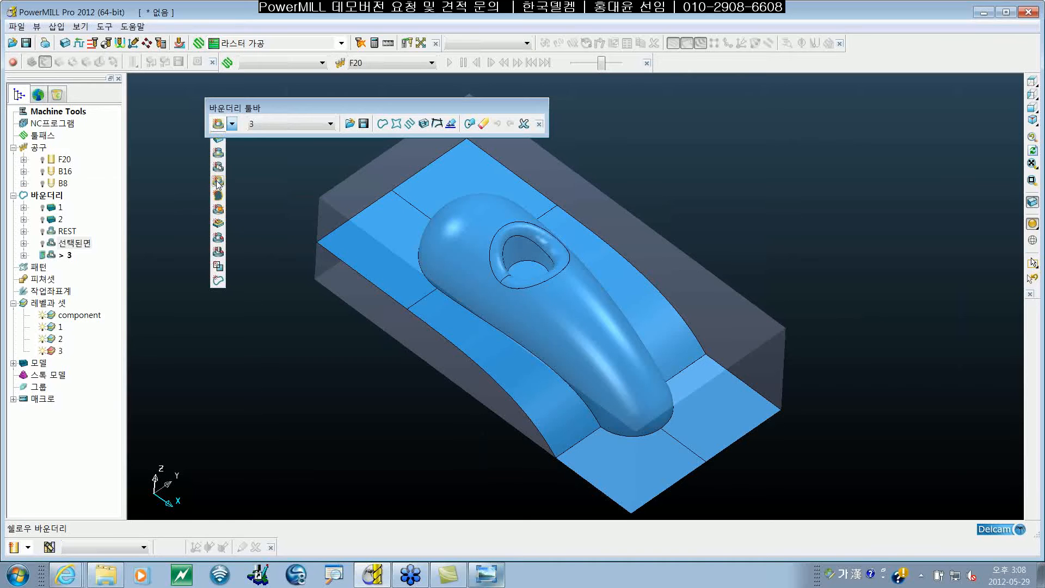
pyautogui.click(218, 181)
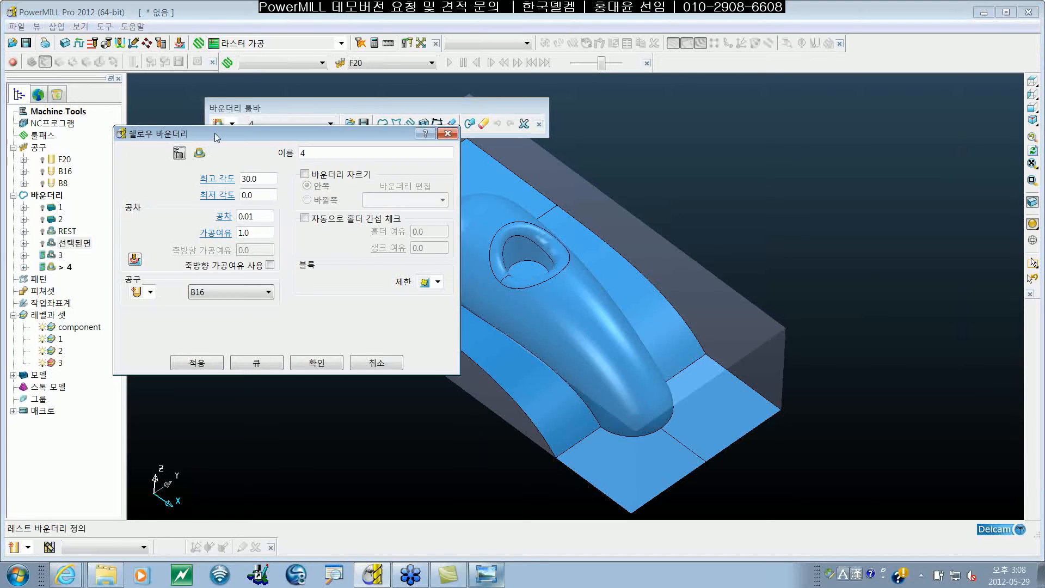
pyautogui.moveTo(214, 133); pyautogui.dragTo(229, 136)
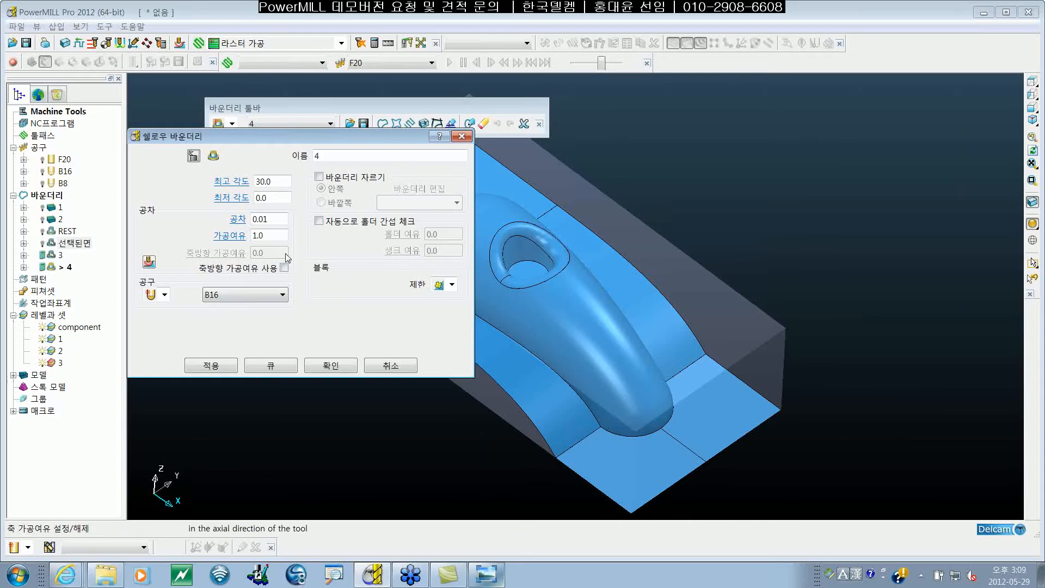
# Set the shallow boundary's thickness to 0 and review its upper and lower angle settings.
pyautogui.moveTo(275, 236); pyautogui.dragTo(211, 242)
pyautogui.write('0')
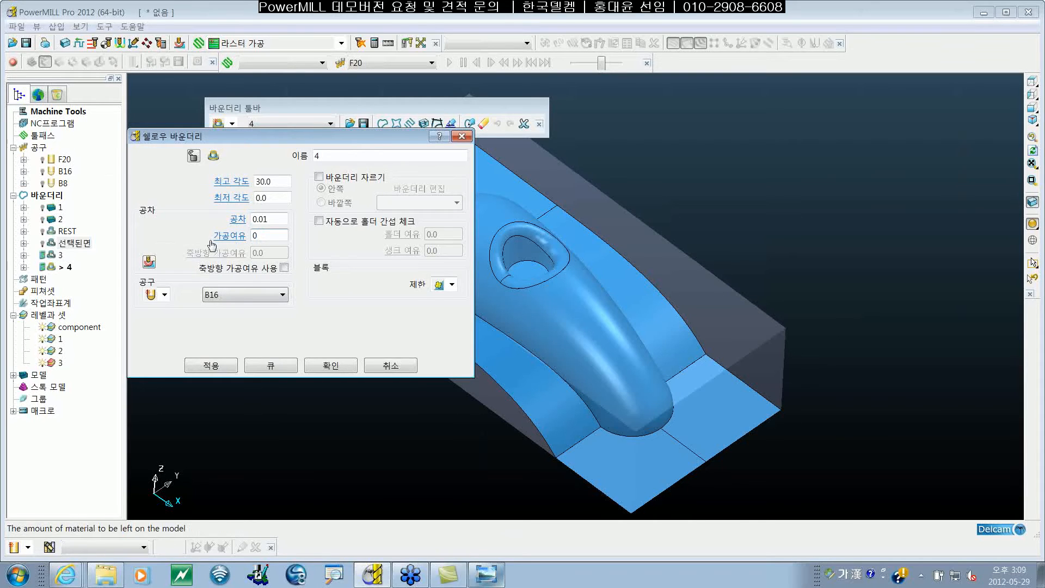
pyautogui.click(287, 182)
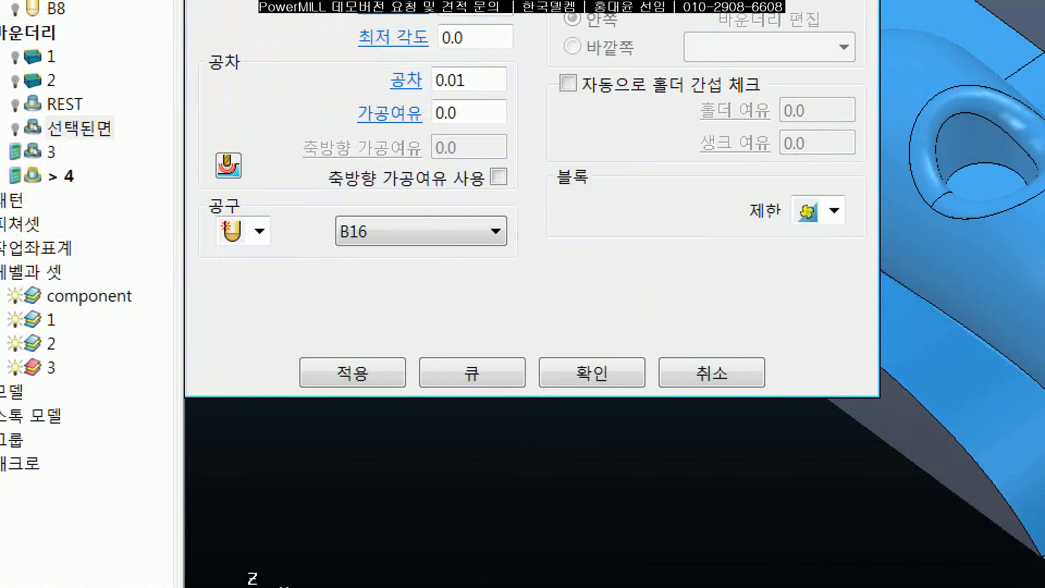
pyautogui.moveTo(153, 279); pyautogui.dragTo(361, 275)
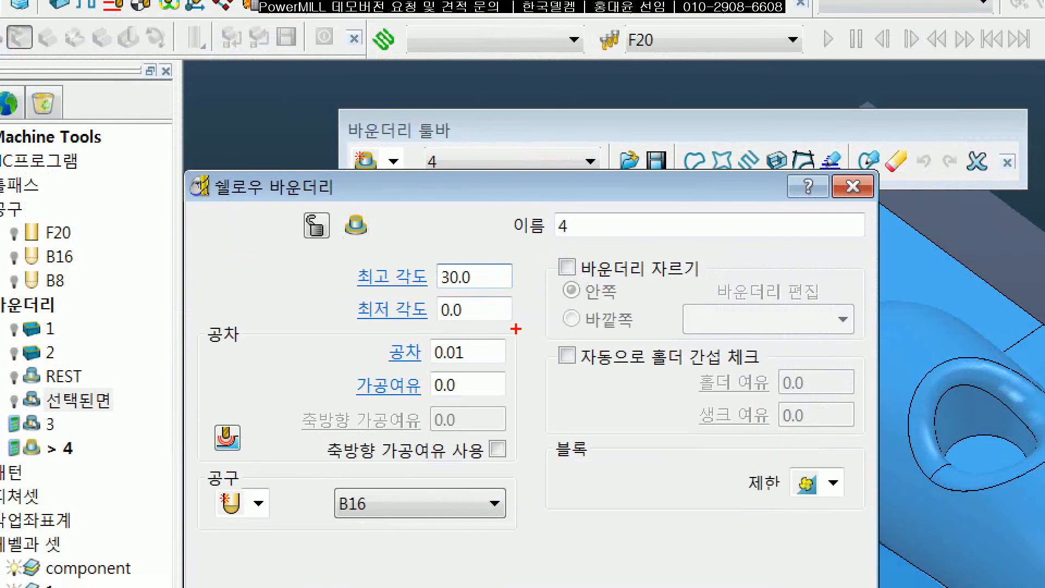
pyautogui.moveTo(517, 331)
pyautogui.mouseDown()
pyautogui.moveTo(435, 247)
pyautogui.moveTo(512, 317)
pyautogui.mouseUp()
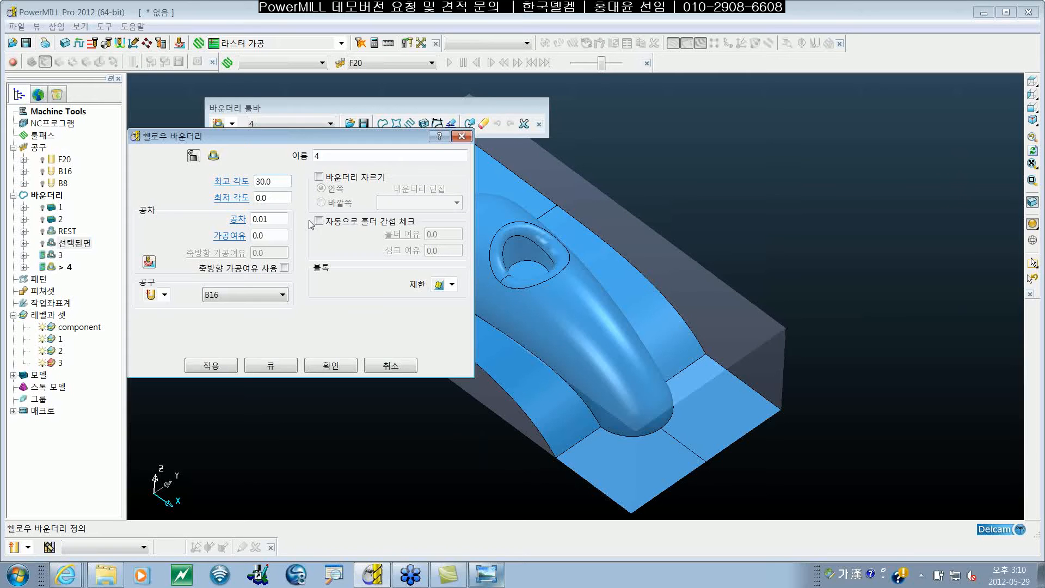
# Name the shallow boundary 쉘로우, calculate it with the B16 tool and close its settings.
pyautogui.write('ㅅ')
pyautogui.write('쉘로우')
pyautogui.click(214, 365)
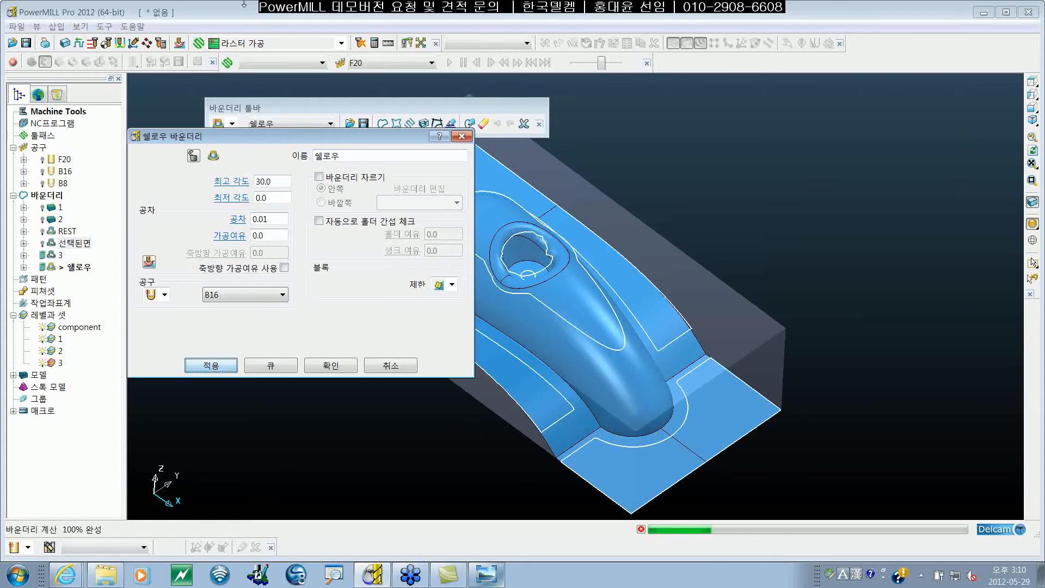
pyautogui.click(461, 137)
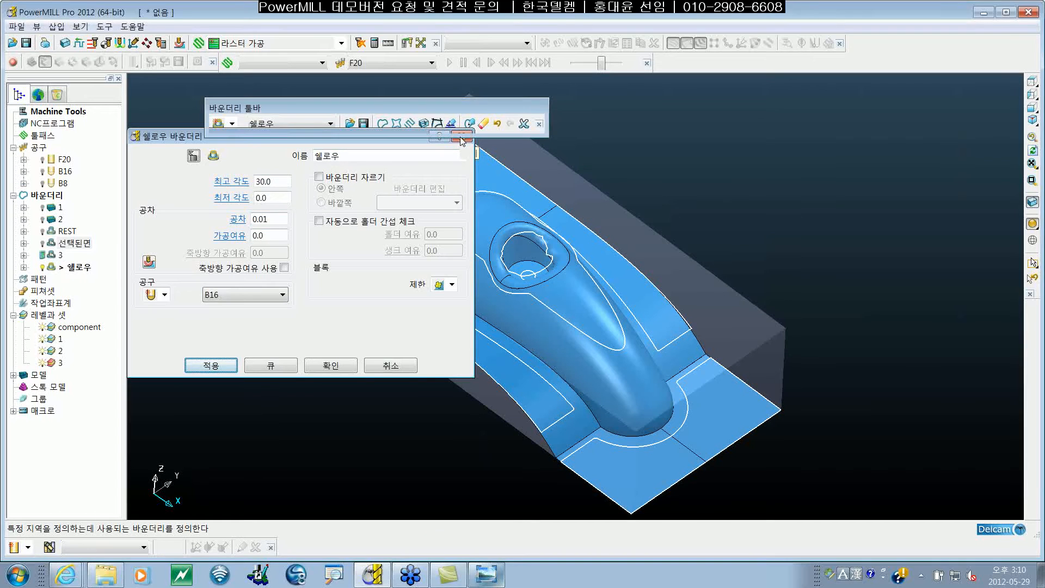
# Reopen the settings of the 쉘로우 boundary to review its angles against the calculated curves, and close them.
pyautogui.moveTo(697, 226)
pyautogui.keyDown('shift'); pyautogui.mouseDown(button='middle')
pyautogui.moveTo(697, 244)
pyautogui.moveTo(690, 230)
pyautogui.mouseUp(button='middle'); pyautogui.keyUp('shift')
pyautogui.rightClick(73, 271)
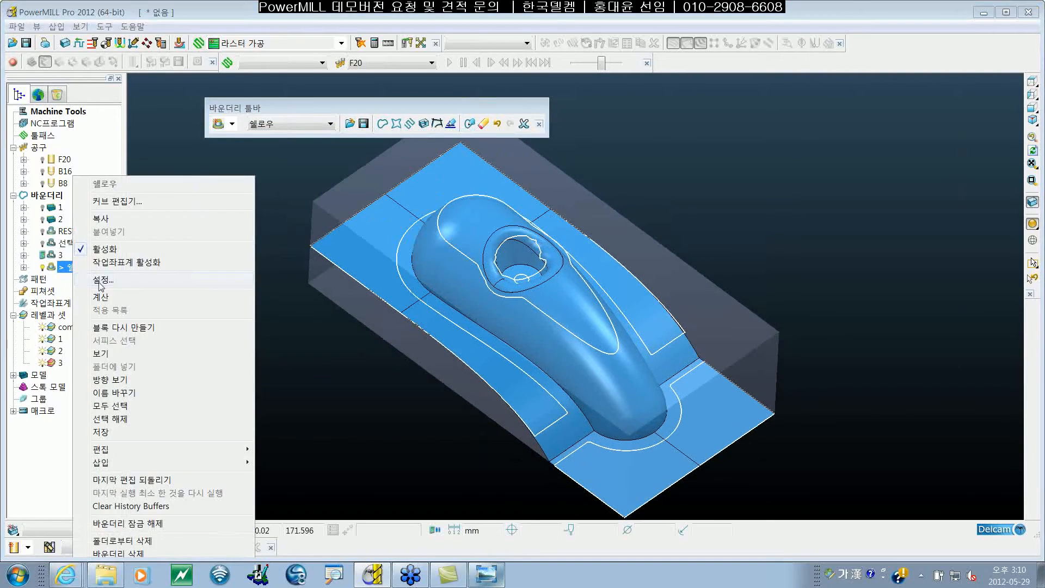
pyautogui.click(101, 281)
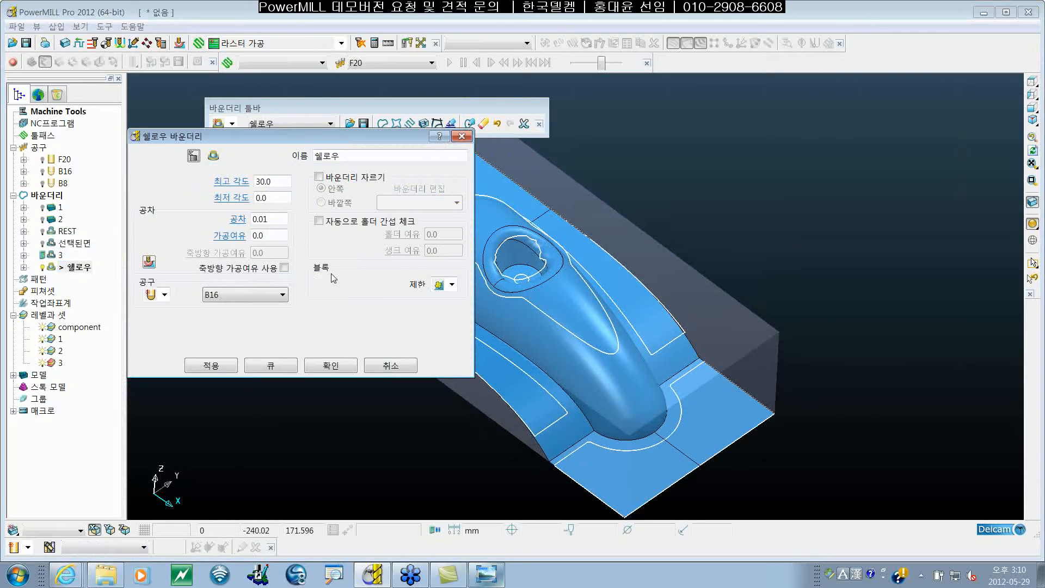
pyautogui.moveTo(386, 140); pyautogui.dragTo(347, 139)
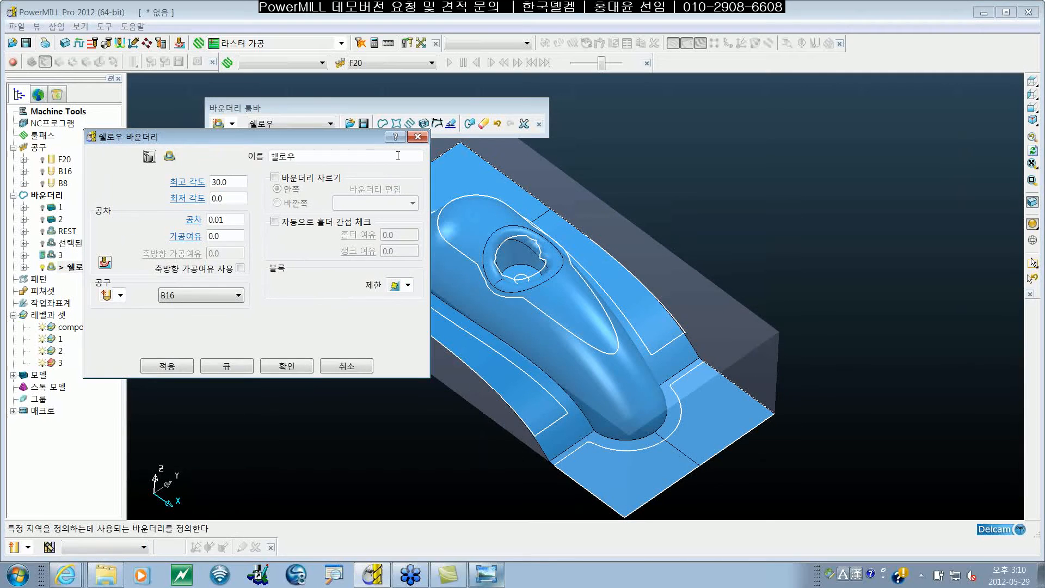
pyautogui.click(416, 139)
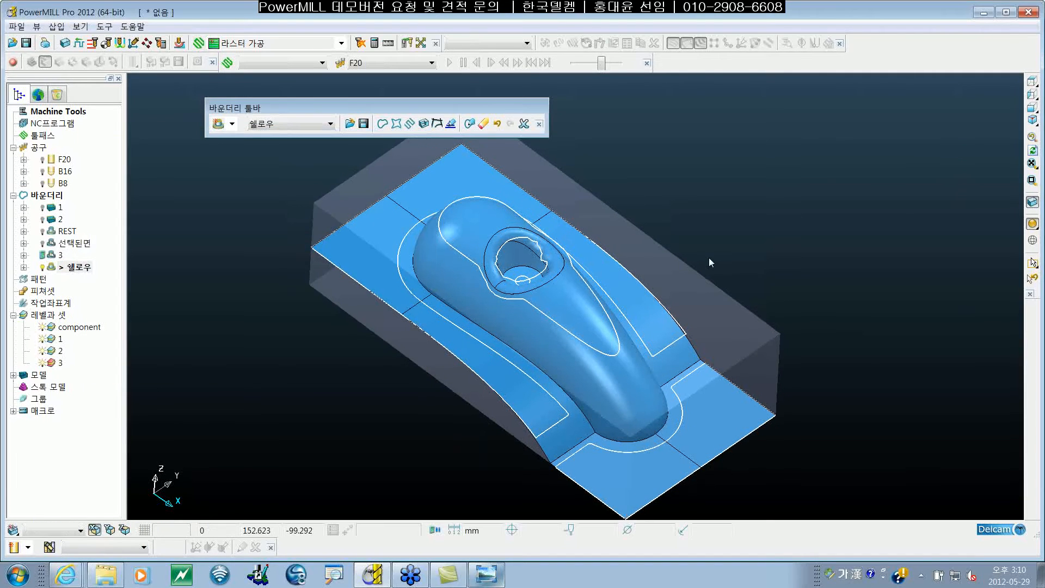
# View the shallow boundary curves on the model from another angle and reposition the boundary toolbar.
pyautogui.moveTo(708, 257); pyautogui.dragTo(541, 374, button='middle')
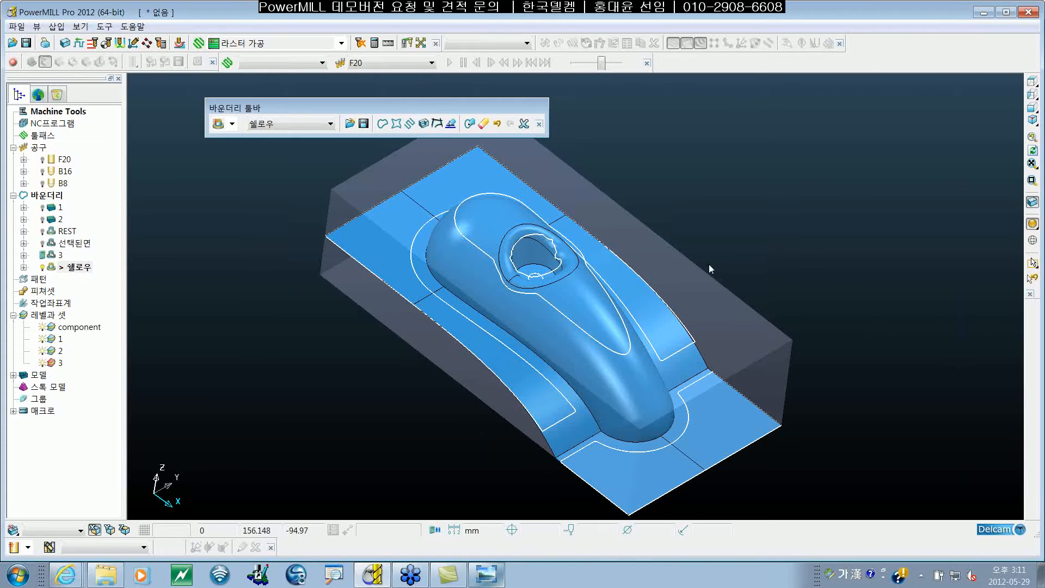
pyautogui.keyDown('shift'); pyautogui.moveTo(630, 289); pyautogui.dragTo(454, 310, button='middle'); pyautogui.keyUp('shift')
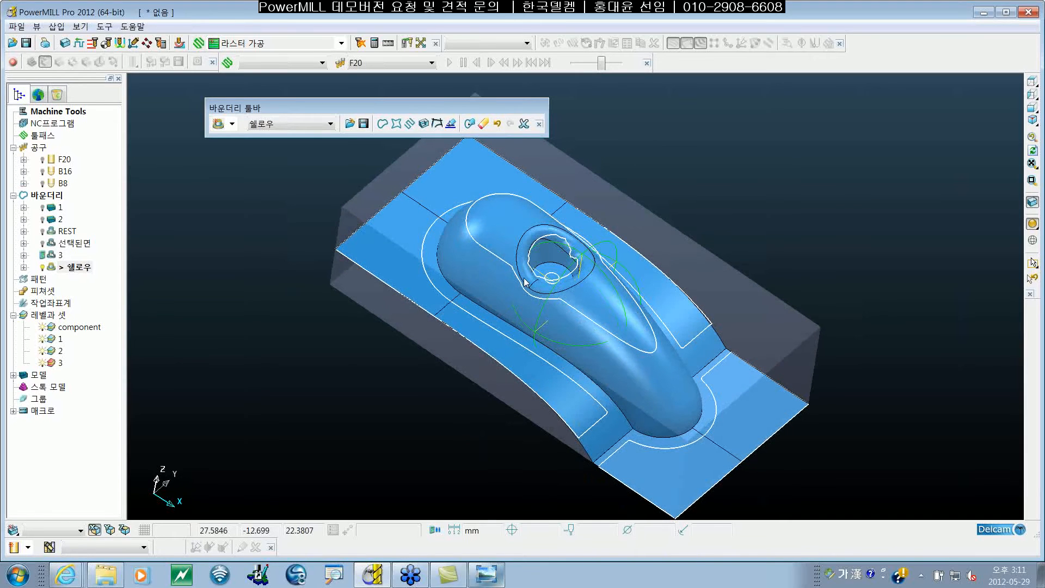
pyautogui.moveTo(306, 105); pyautogui.dragTo(295, 101)
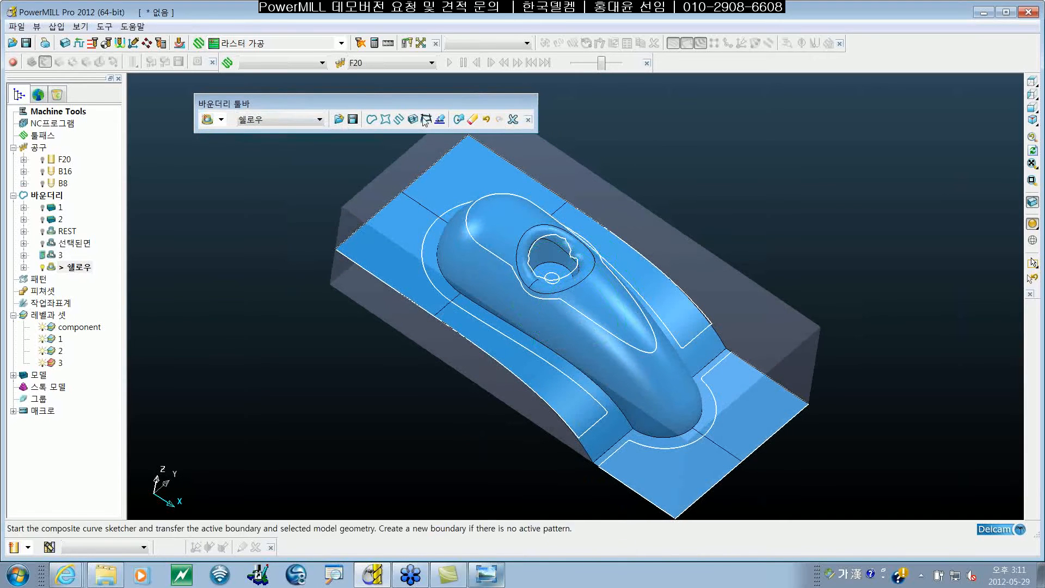
# Close the boundary toolbar and look over the 쉘로우 boundary curves on the model.
pyautogui.click(527, 120)
pyautogui.keyDown('shift'); pyautogui.moveTo(636, 237); pyautogui.dragTo(609, 229, button='middle'); pyautogui.keyUp('shift')
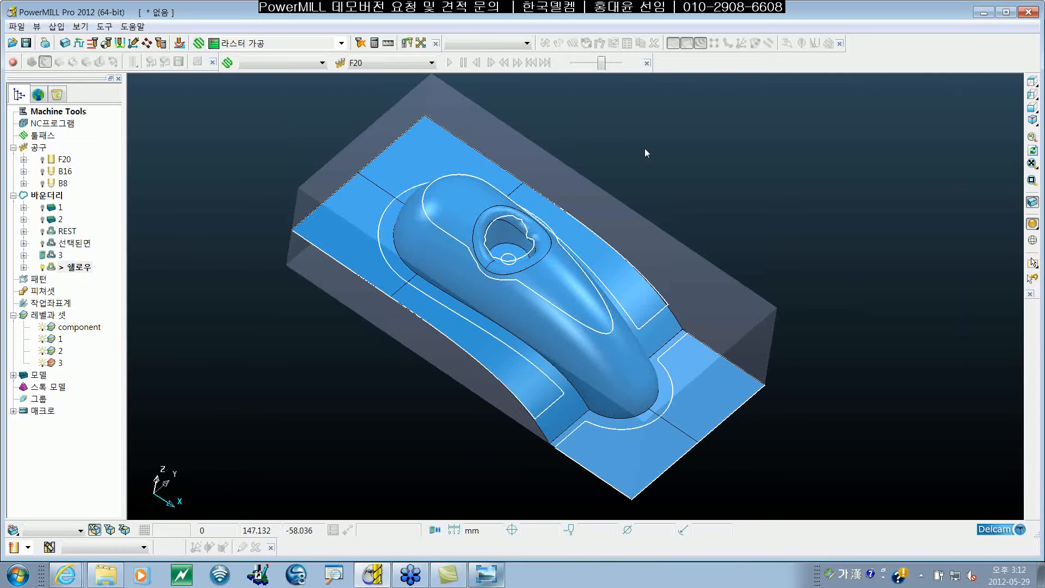
pyautogui.keyDown('shift'); pyautogui.moveTo(691, 165); pyautogui.dragTo(694, 186, button='middle'); pyautogui.keyUp('shift')
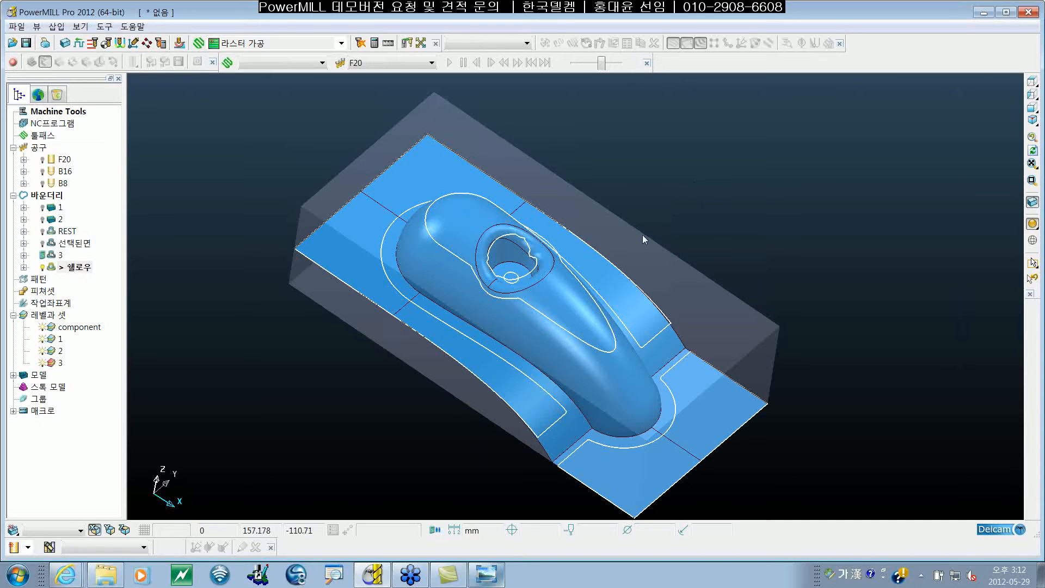
pyautogui.keyDown('shift'); pyautogui.moveTo(639, 238); pyautogui.dragTo(652, 234, button='middle'); pyautogui.keyUp('shift')
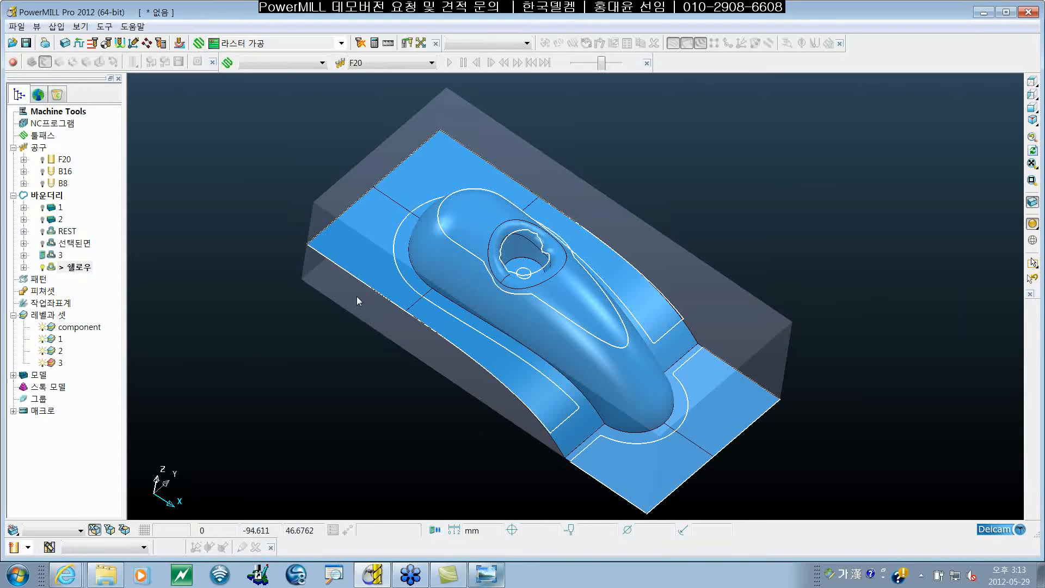
pyautogui.keyDown('shift'); pyautogui.moveTo(466, 208); pyautogui.dragTo(436, 205, button='middle'); pyautogui.keyUp('shift')
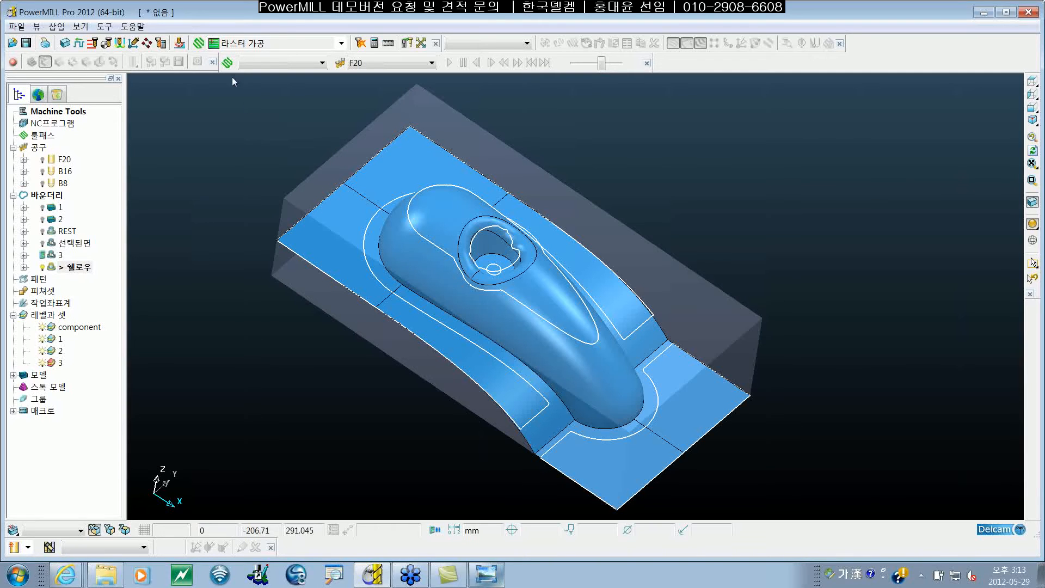
# Browse the 3D roughing and finishing strategies, previewing Model Area Clearance and 라스터 가공, and start a 등고선 가공 finishing toolpath.
pyautogui.click(200, 48)
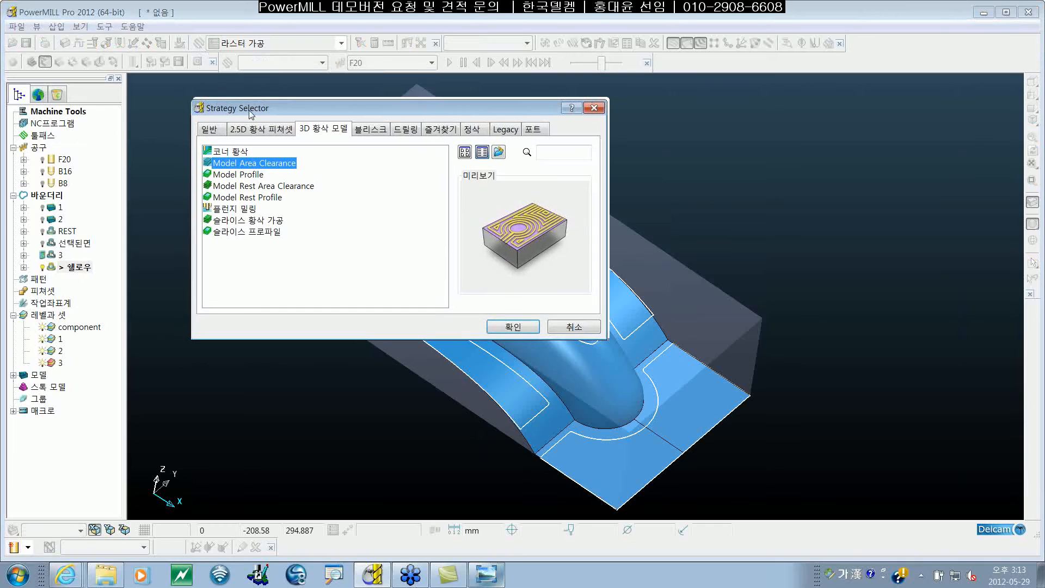
pyautogui.moveTo(252, 107); pyautogui.dragTo(240, 113)
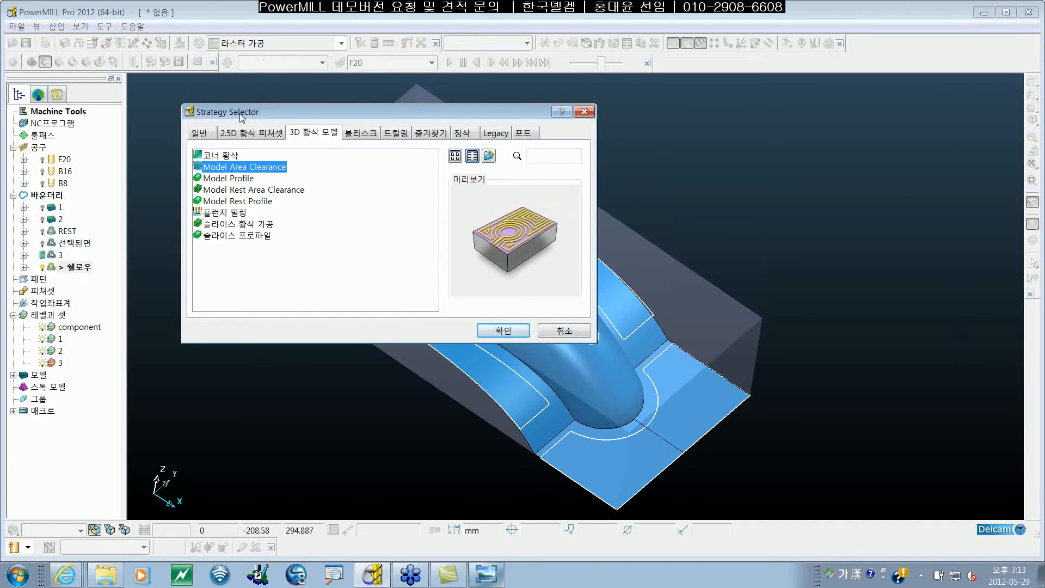
pyautogui.click(301, 136)
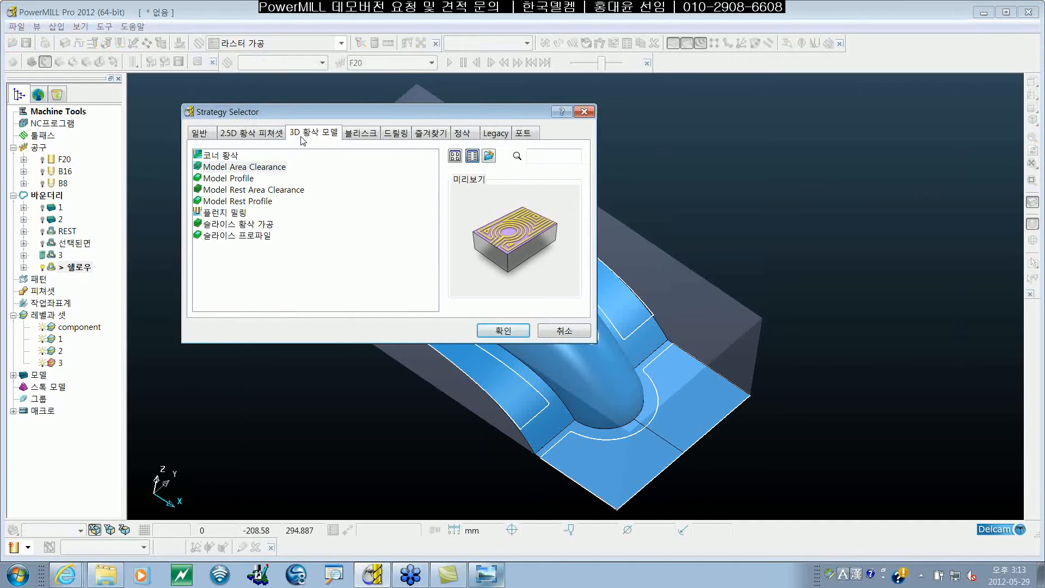
pyautogui.click(268, 168)
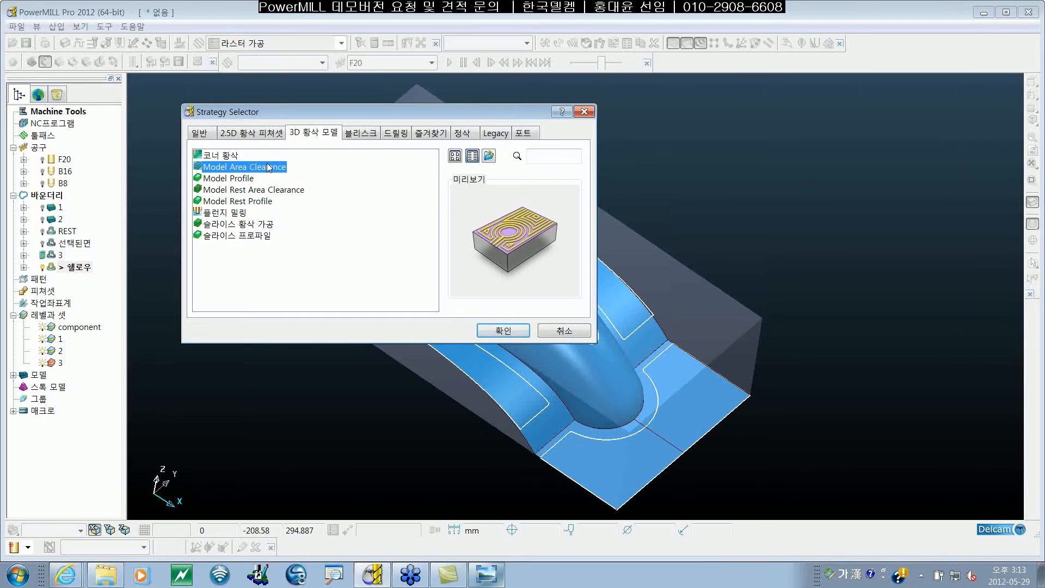
pyautogui.click(464, 135)
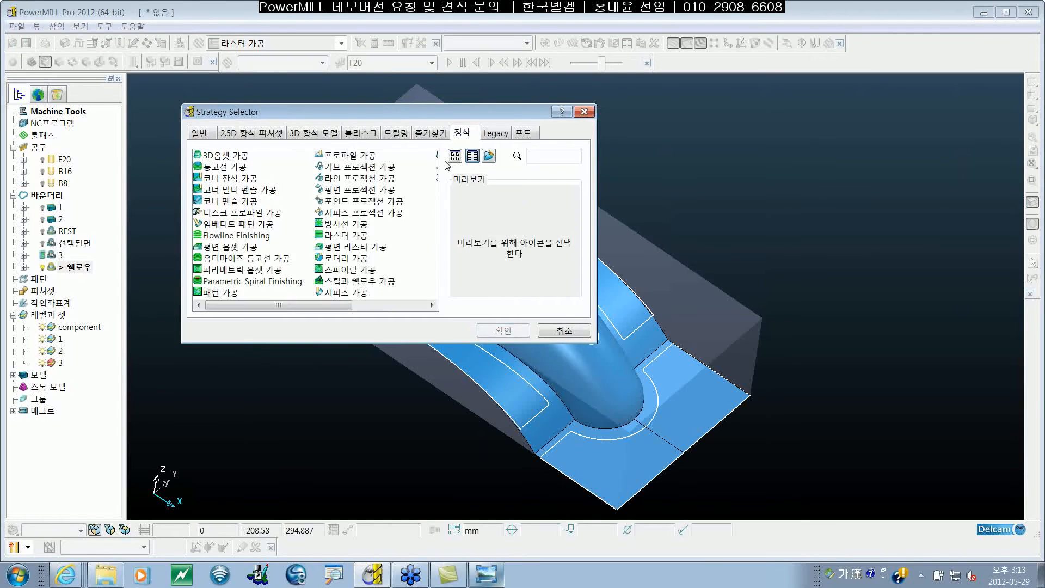
pyautogui.click(239, 167)
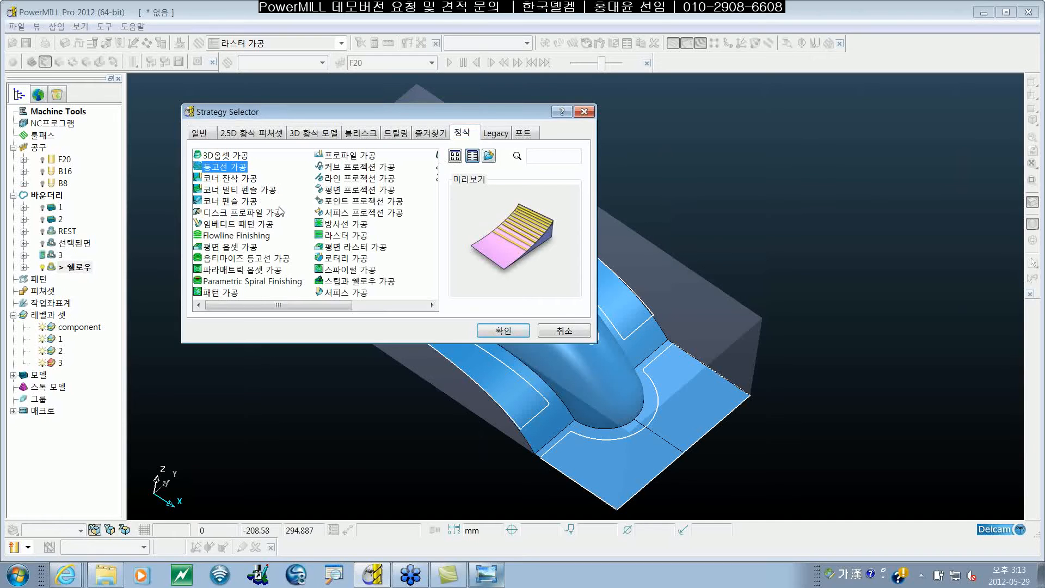
pyautogui.click(329, 238)
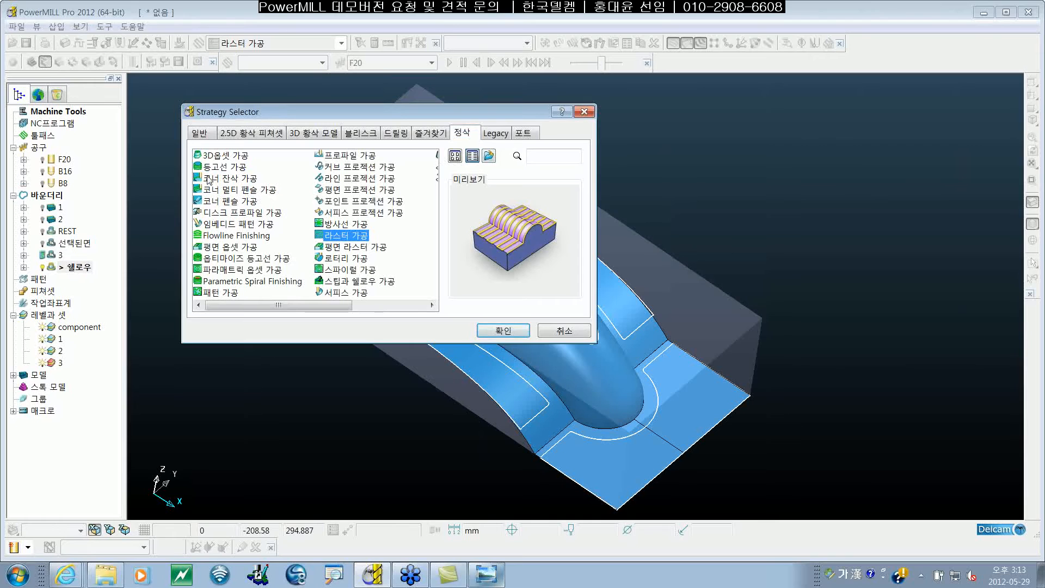
pyautogui.click(221, 168)
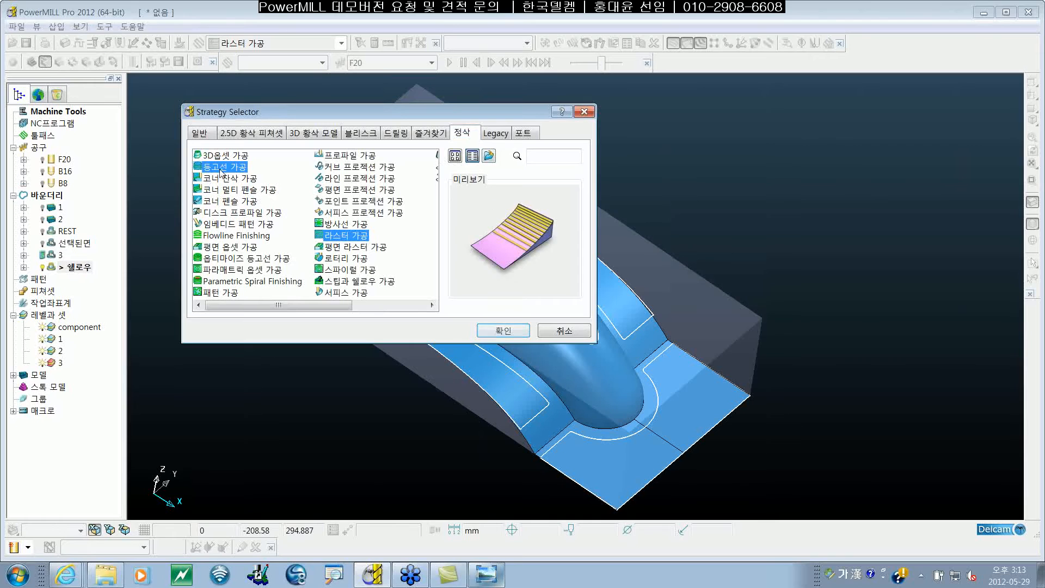
pyautogui.click(492, 332)
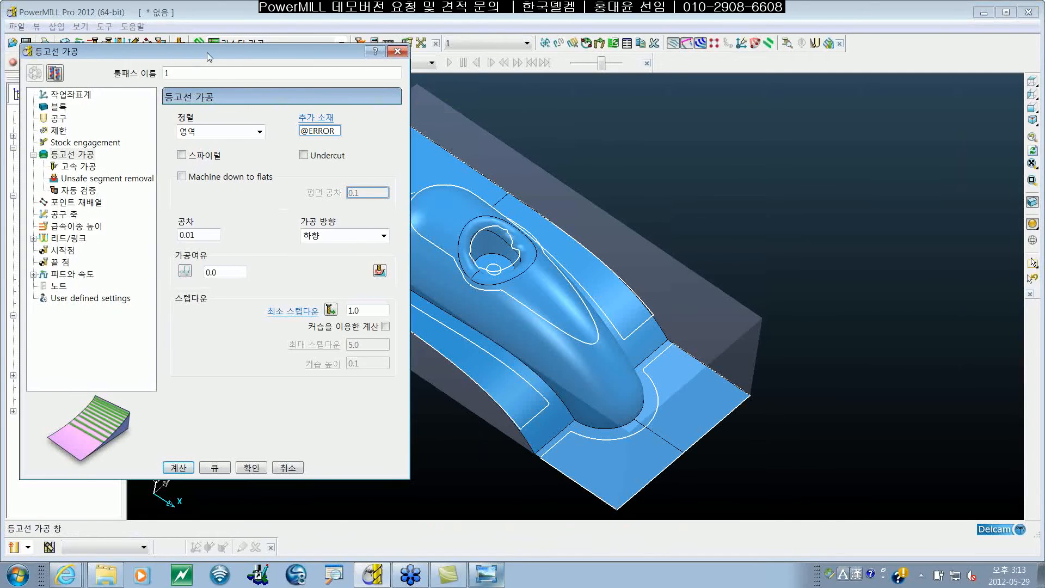
# Name the new constant-Z toolpath 등고선.
pyautogui.moveTo(206, 53); pyautogui.dragTo(272, 53)
pyautogui.press('Hangul')
pyautogui.write('ㅇ')
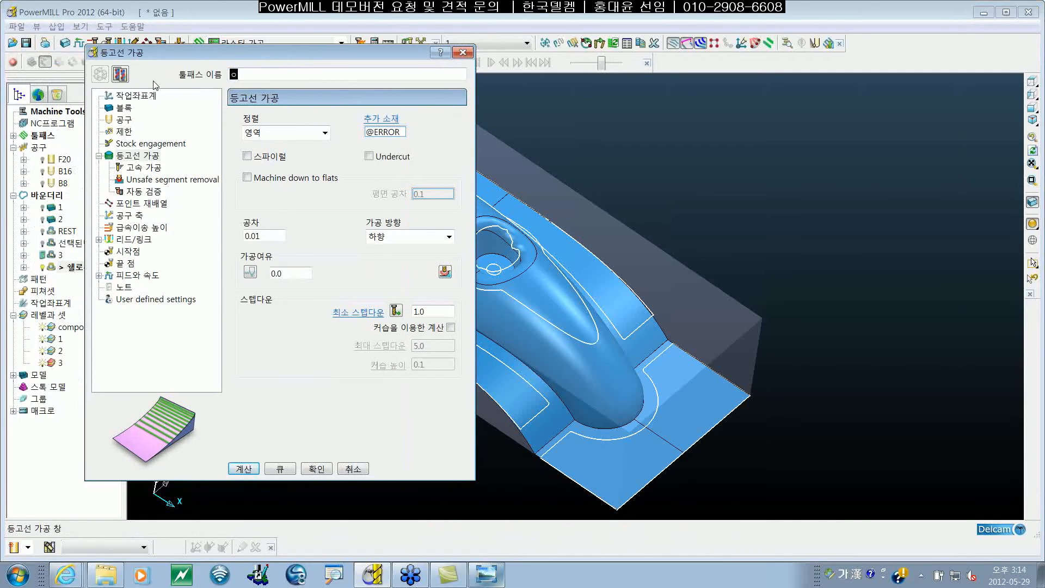
pyautogui.write('등고선')
pyautogui.click(264, 74)
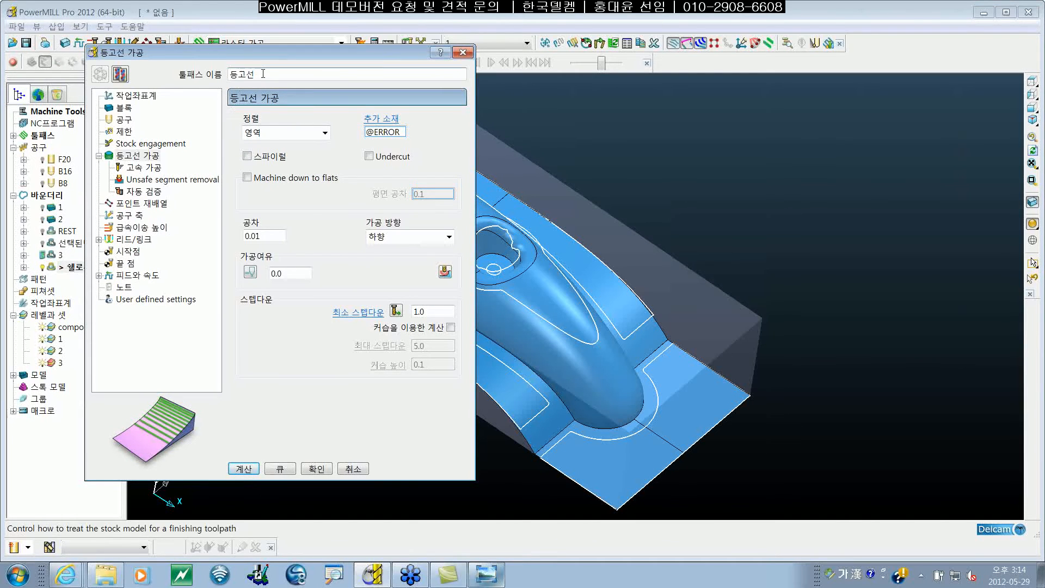
# Review the toolpath's block settings and assign the B16 ball nosed tool to it.
pyautogui.click(126, 109)
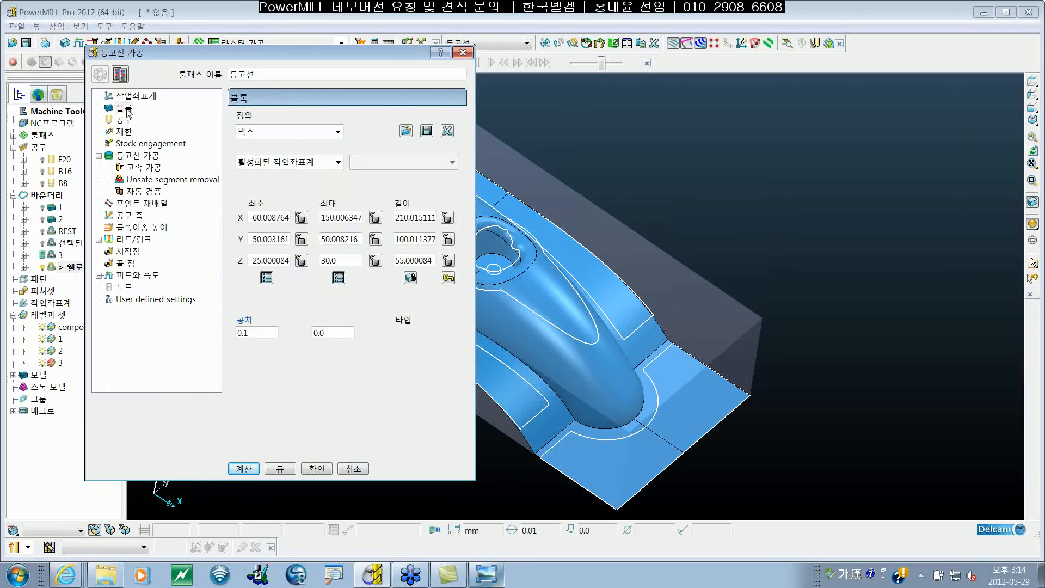
pyautogui.click(125, 119)
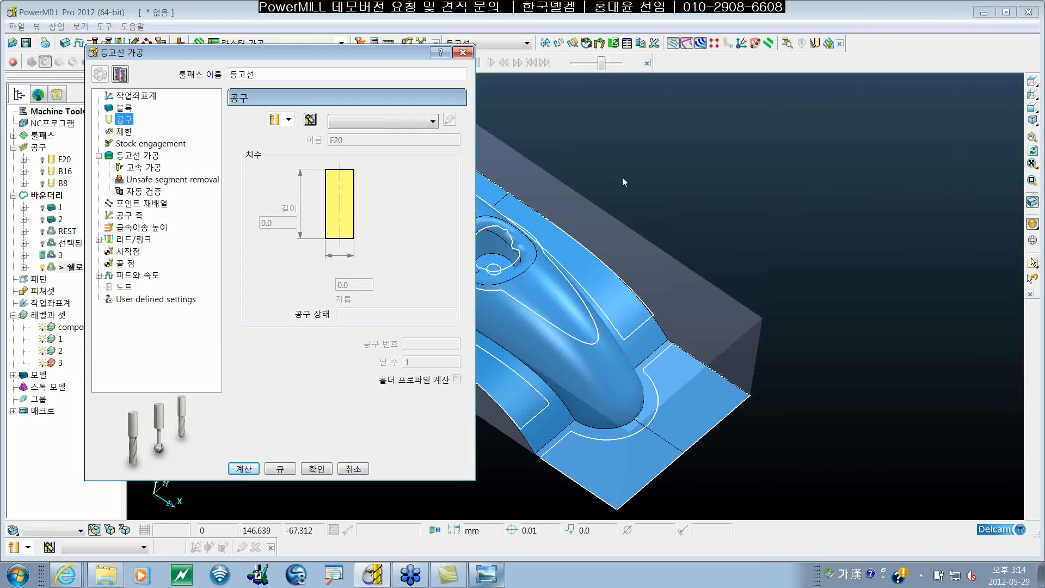
pyautogui.click(571, 180)
pyautogui.keyDown('shift'); pyautogui.moveTo(594, 182); pyautogui.dragTo(693, 174, button='middle'); pyautogui.keyUp('shift')
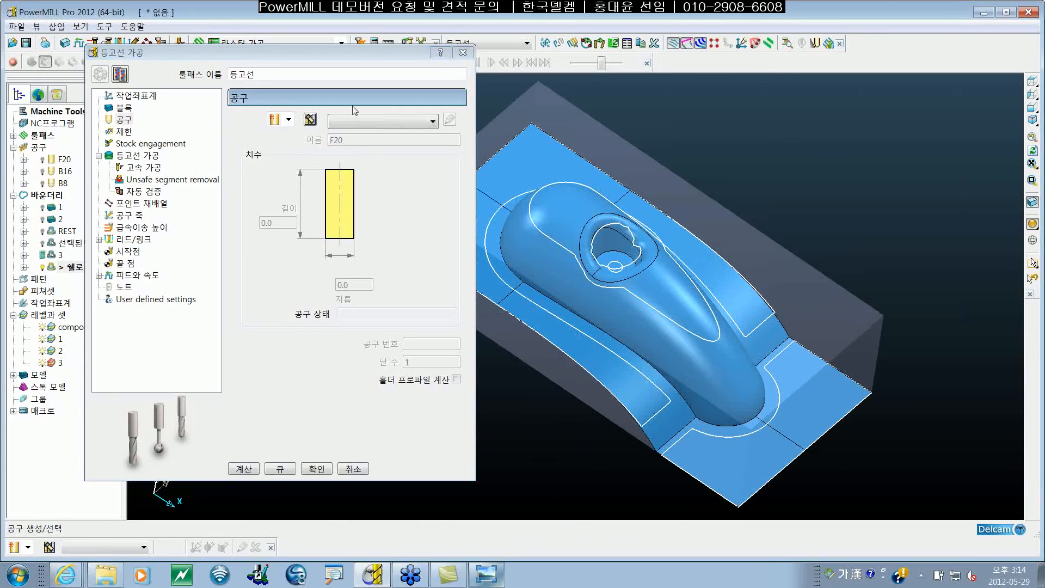
pyautogui.click(400, 120)
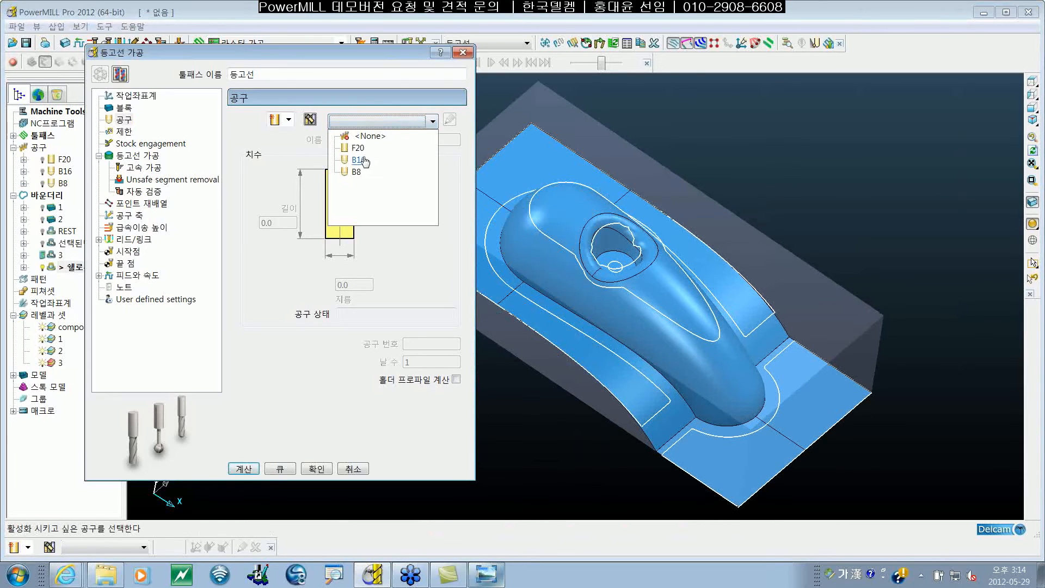
pyautogui.click(359, 160)
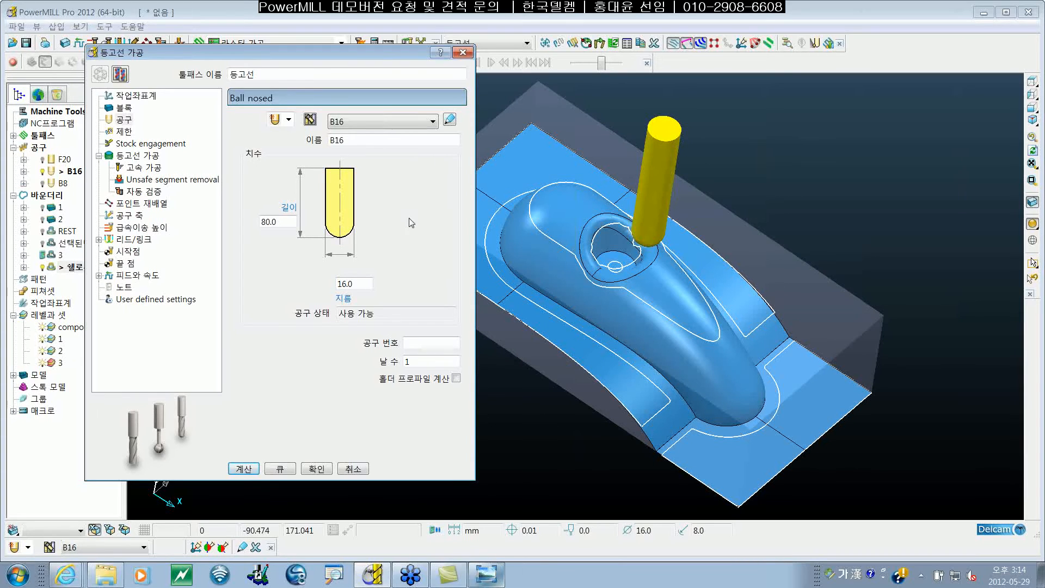
# Review the toolpath's limit settings for the 쉘로우 boundary and its usage area option (안쪽 사용).
pyautogui.click(125, 132)
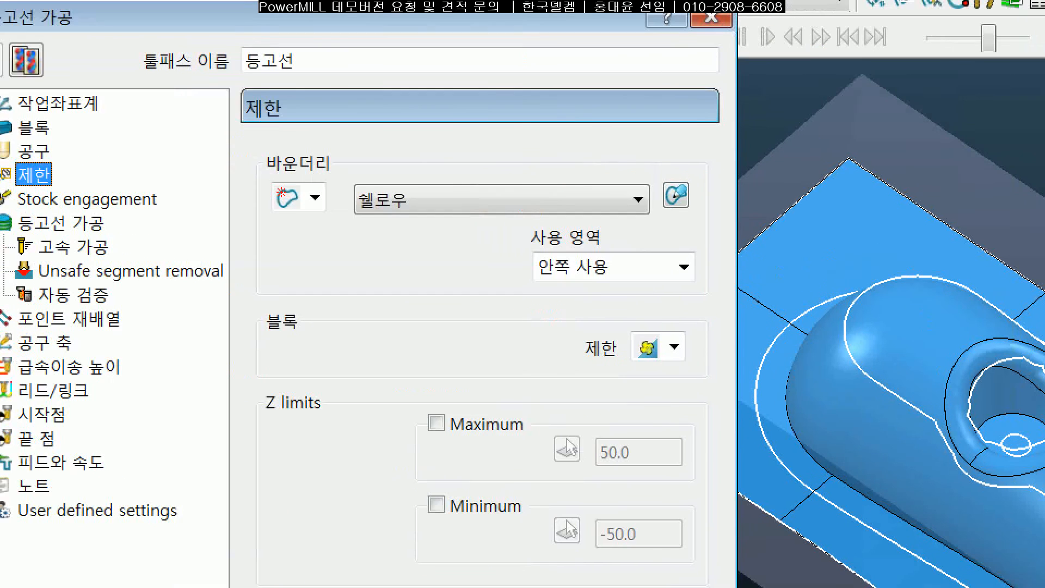
pyautogui.moveTo(240, 225)
pyautogui.mouseDown()
pyautogui.moveTo(655, 196)
pyautogui.moveTo(553, 158)
pyautogui.moveTo(323, 157)
pyautogui.moveTo(247, 169)
pyautogui.moveTo(240, 224)
pyautogui.mouseUp()
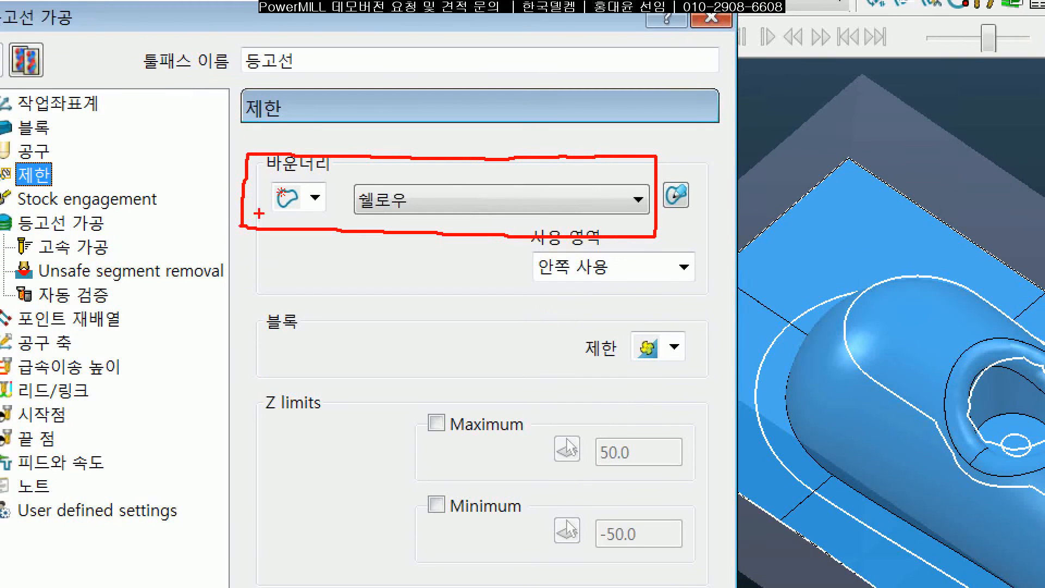
pyautogui.moveTo(712, 302); pyautogui.dragTo(455, 299)
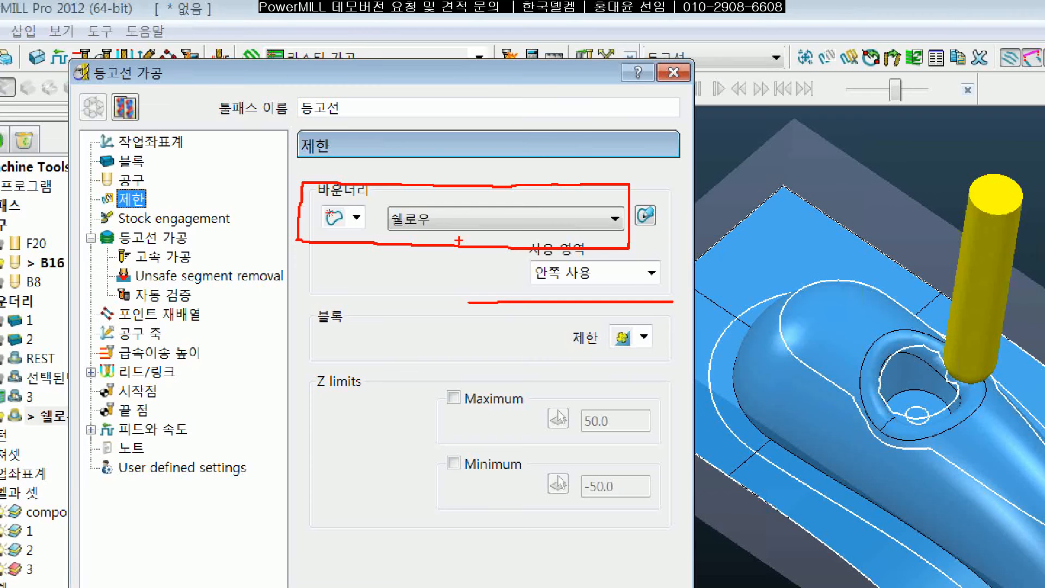
pyautogui.press('Escape')
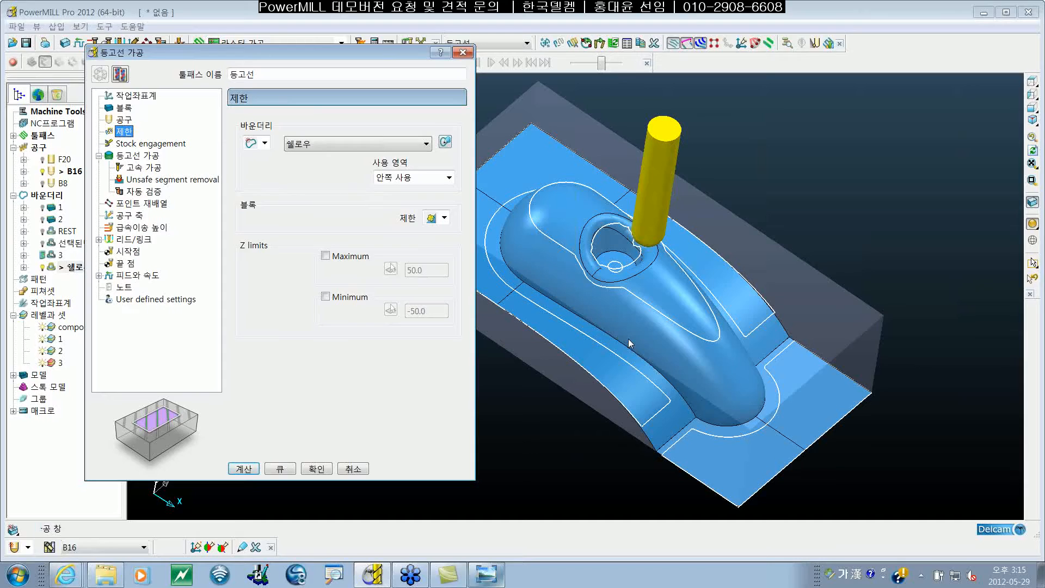
# Show only the boundary curves from the top by hiding the block and model shading, and move the toolpath settings aside.
pyautogui.keyDown('shift'); pyautogui.moveTo(798, 375); pyautogui.dragTo(764, 342, button='middle'); pyautogui.keyUp('shift')
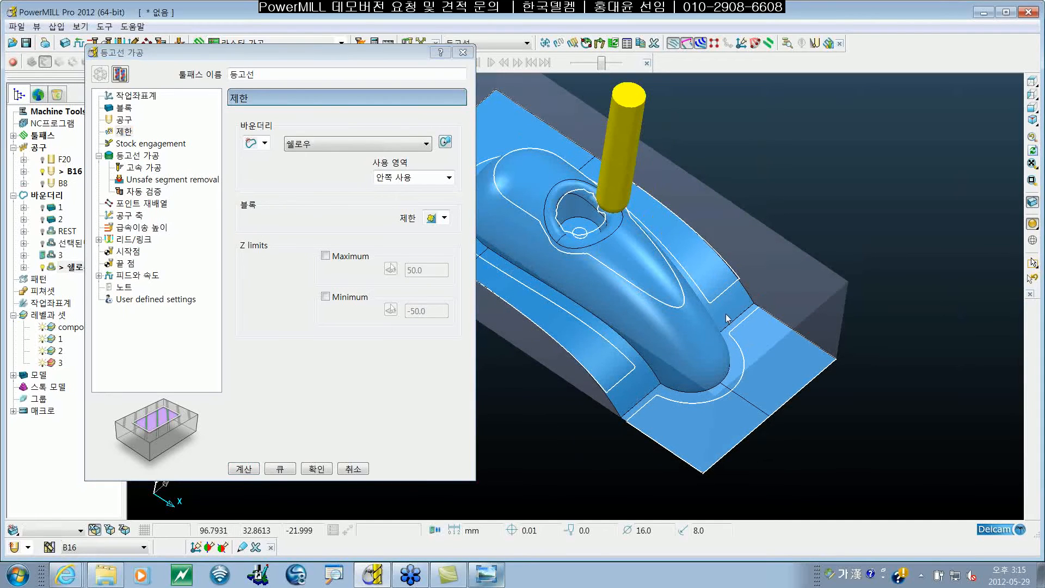
pyautogui.moveTo(677, 356); pyautogui.dragTo(676, 409, button='middle')
pyautogui.keyDown('shift'); pyautogui.moveTo(799, 402); pyautogui.dragTo(800, 345, button='middle'); pyautogui.keyUp('shift')
pyautogui.scroll(3, 704, 338)
pyautogui.scroll(1, 686, 334)
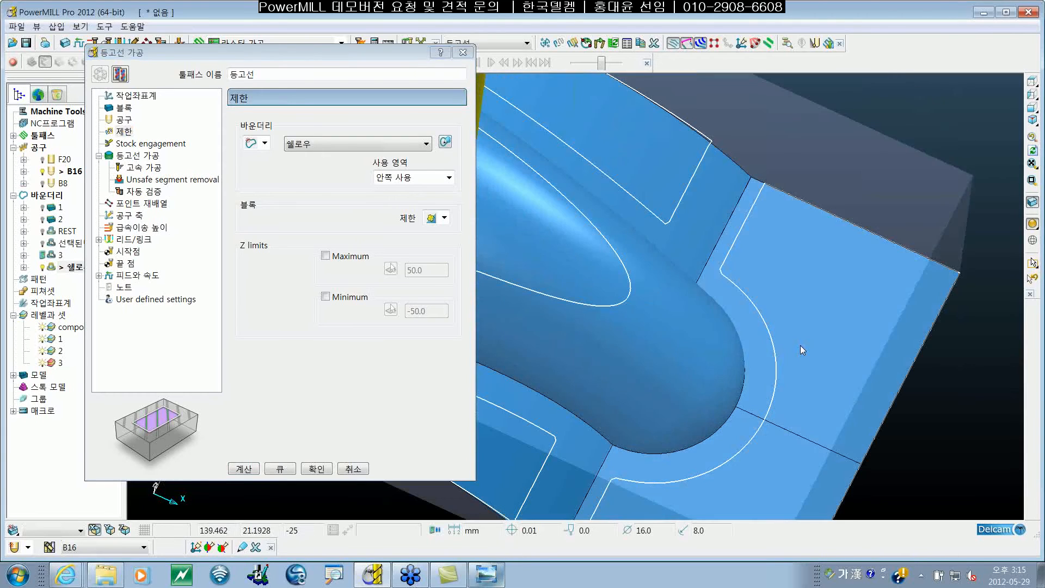
pyautogui.hotkey('ctrl', '5')
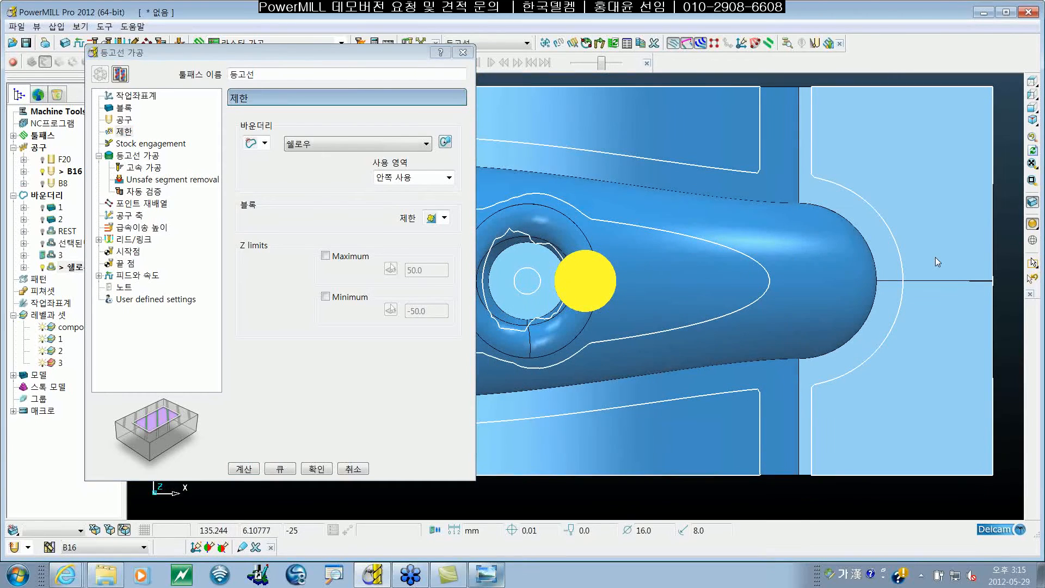
pyautogui.click(1032, 203)
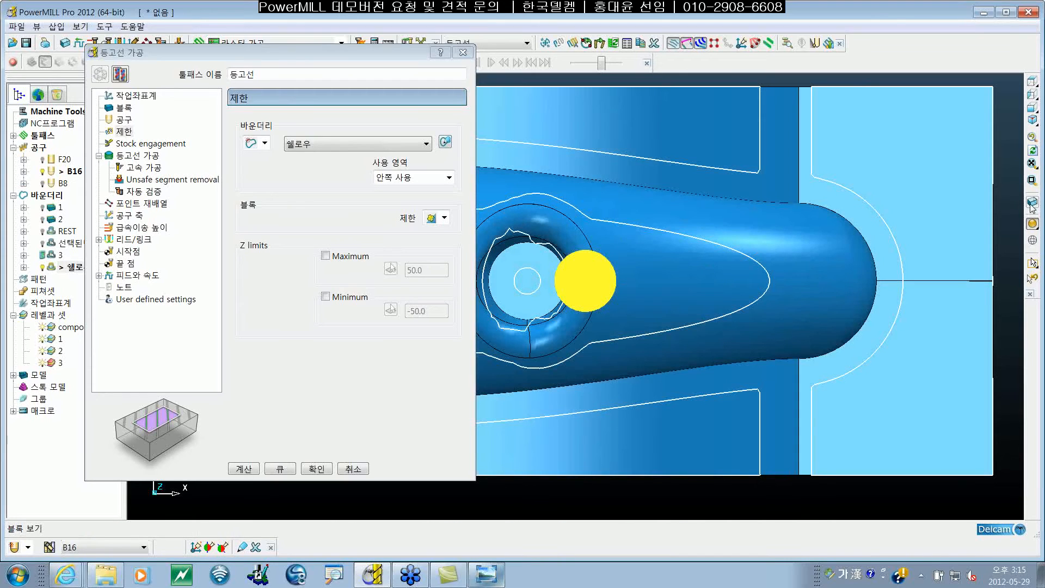
pyautogui.click(1032, 223)
pyautogui.click(409, 58)
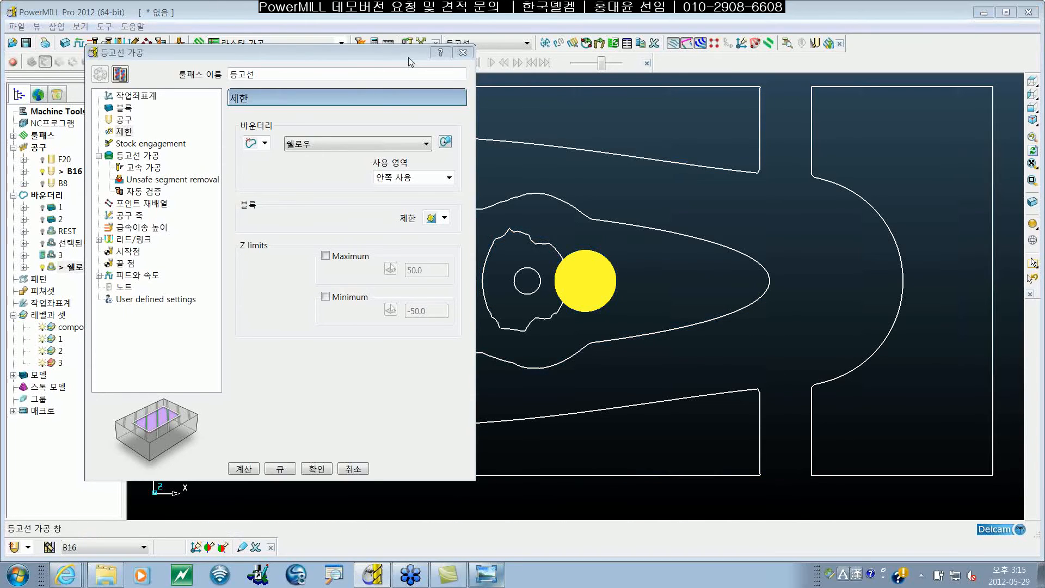
pyautogui.moveTo(408, 58); pyautogui.dragTo(306, 57)
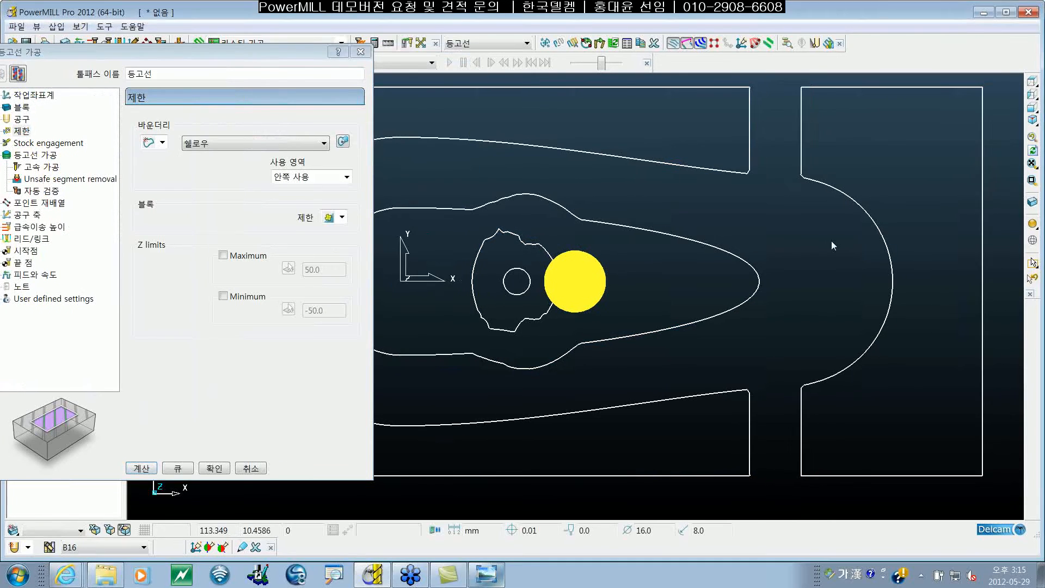
pyautogui.keyDown('shift'); pyautogui.moveTo(832, 240); pyautogui.dragTo(789, 243, button='middle'); pyautogui.keyUp('shift')
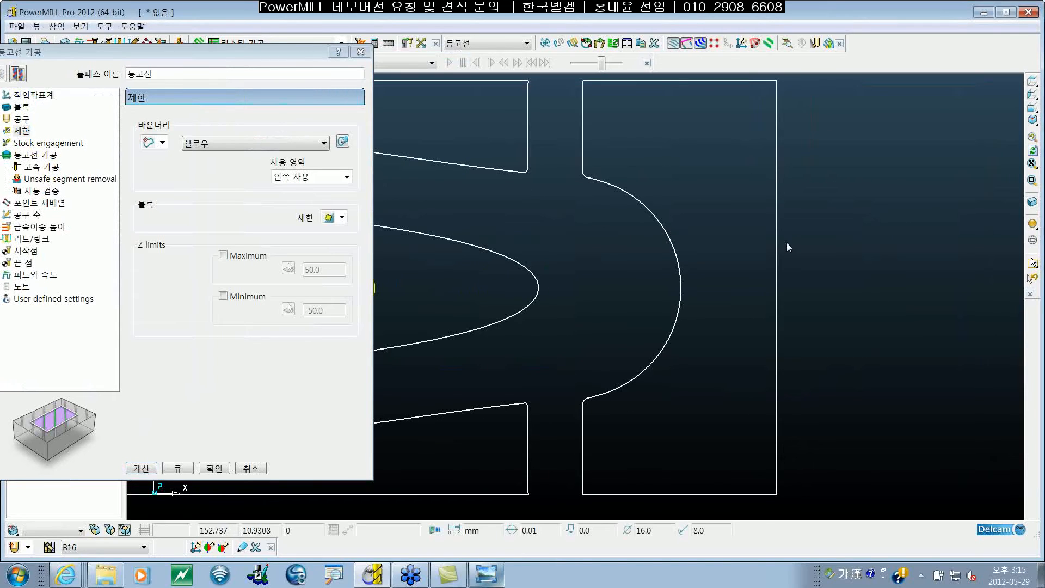
# Select the 쉘로우 boundary's segments one after another to examine which closed regions they enclose.
pyautogui.click(777, 242)
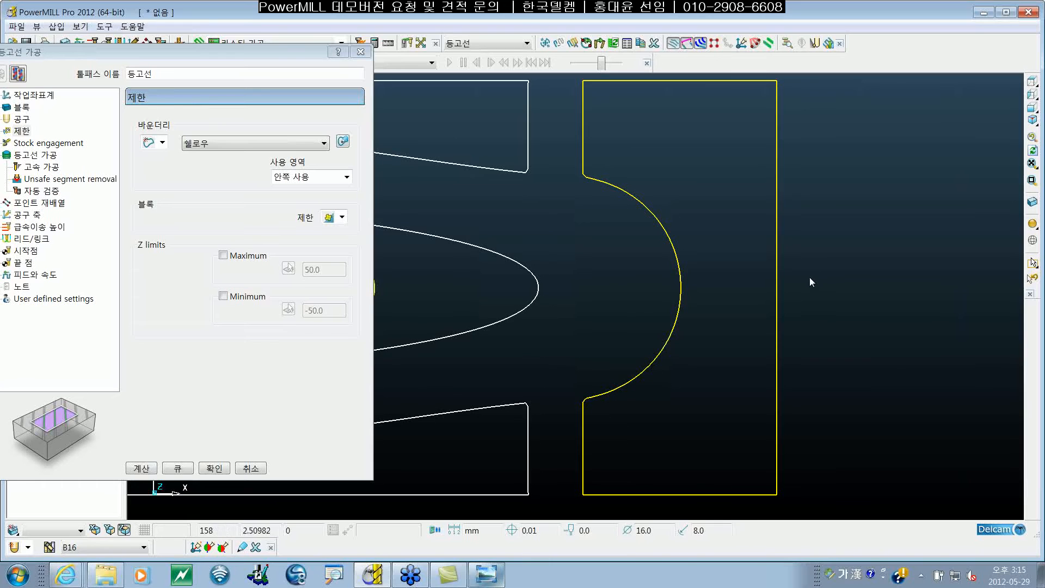
pyautogui.keyDown('shift'); pyautogui.moveTo(585, 265); pyautogui.dragTo(855, 265, button='middle'); pyautogui.keyUp('shift')
pyautogui.click(785, 174)
pyautogui.keyDown('shift'); pyautogui.moveTo(608, 287); pyautogui.dragTo(981, 298, button='middle'); pyautogui.keyUp('shift')
pyautogui.keyDown('shift'); pyautogui.moveTo(866, 321); pyautogui.dragTo(577, 318, button='middle'); pyautogui.keyUp('shift')
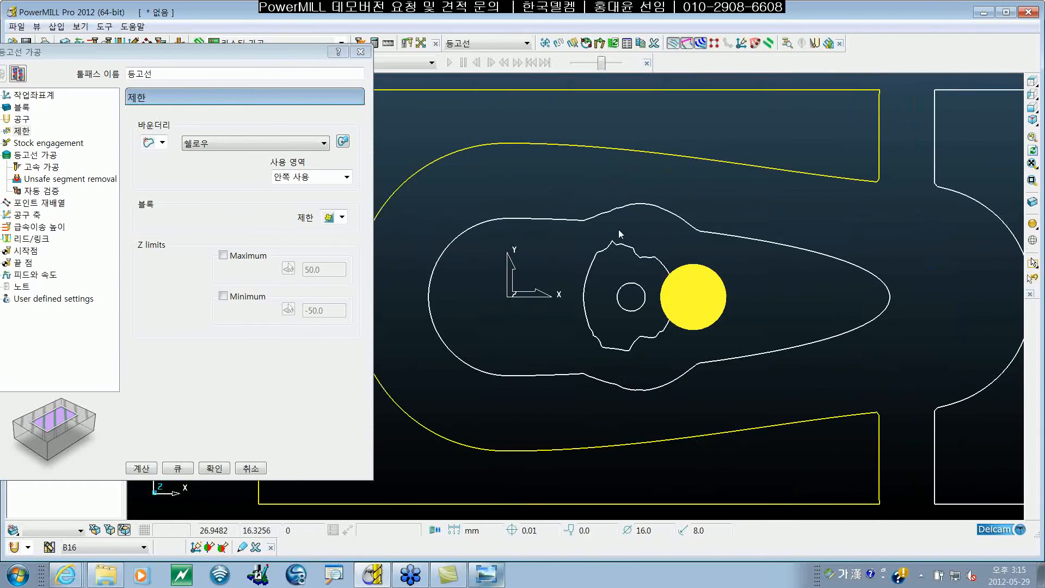
pyautogui.click(618, 230)
pyautogui.keyDown('shift'); pyautogui.moveTo(912, 277); pyautogui.dragTo(517, 259, button='middle'); pyautogui.keyUp('shift')
pyautogui.click(628, 262)
pyautogui.keyDown('shift'); pyautogui.moveTo(800, 263); pyautogui.dragTo(800, 280, button='middle'); pyautogui.keyUp('shift')
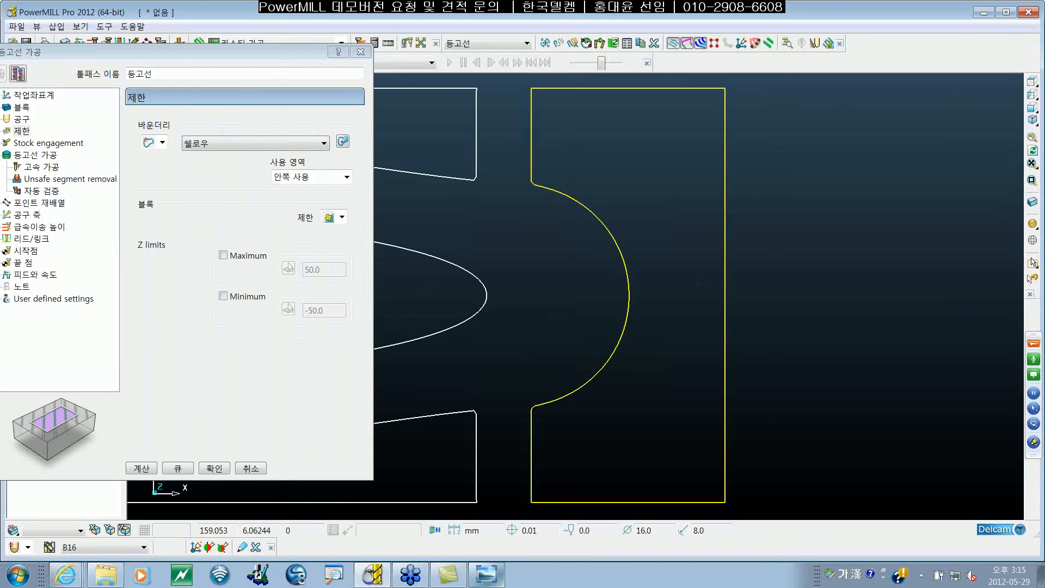
# Hatch the inside of the selected end-plate boundary segment with red pen strokes and underline the usage area option.
pyautogui.moveTo(346, 18); pyautogui.dragTo(303, 62)
pyautogui.moveTo(420, 37); pyautogui.dragTo(366, 124)
pyautogui.moveTo(544, 57); pyautogui.dragTo(432, 191)
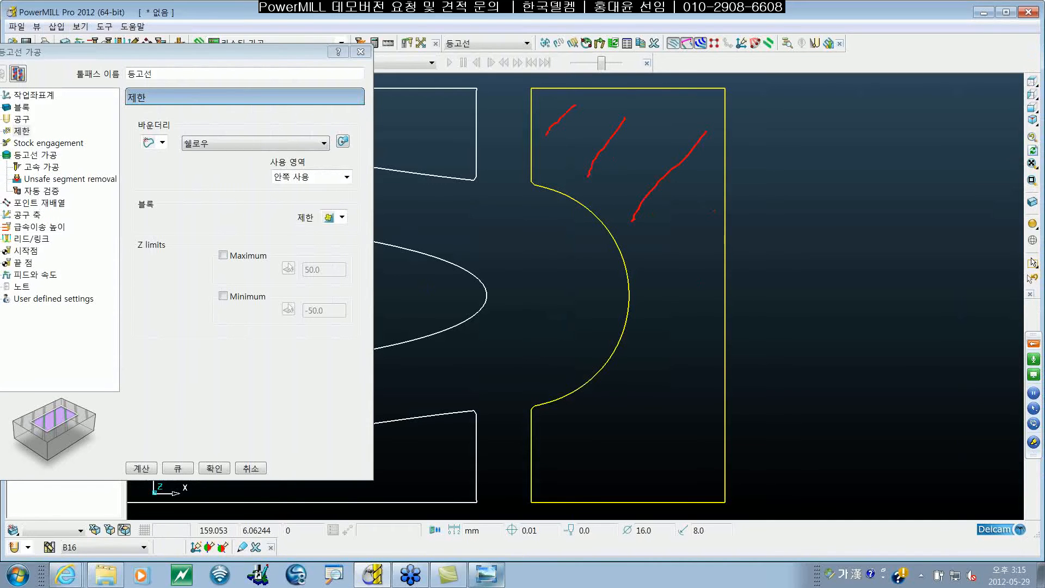
pyautogui.moveTo(714, 210); pyautogui.dragTo(646, 301)
pyautogui.moveTo(715, 297); pyautogui.dragTo(548, 450)
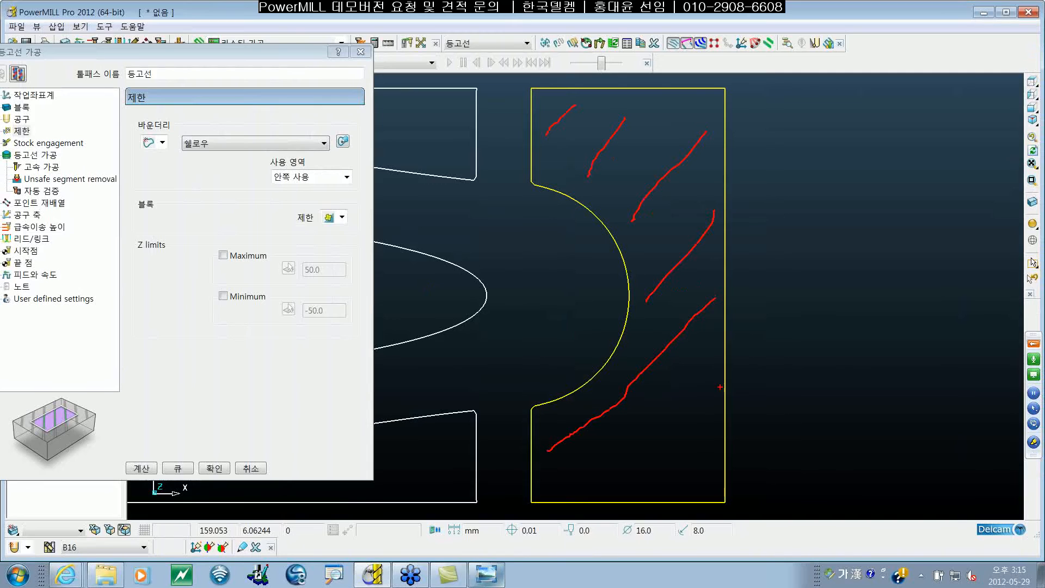
pyautogui.moveTo(725, 383); pyautogui.dragTo(614, 489)
pyautogui.moveTo(725, 475); pyautogui.dragTo(696, 496)
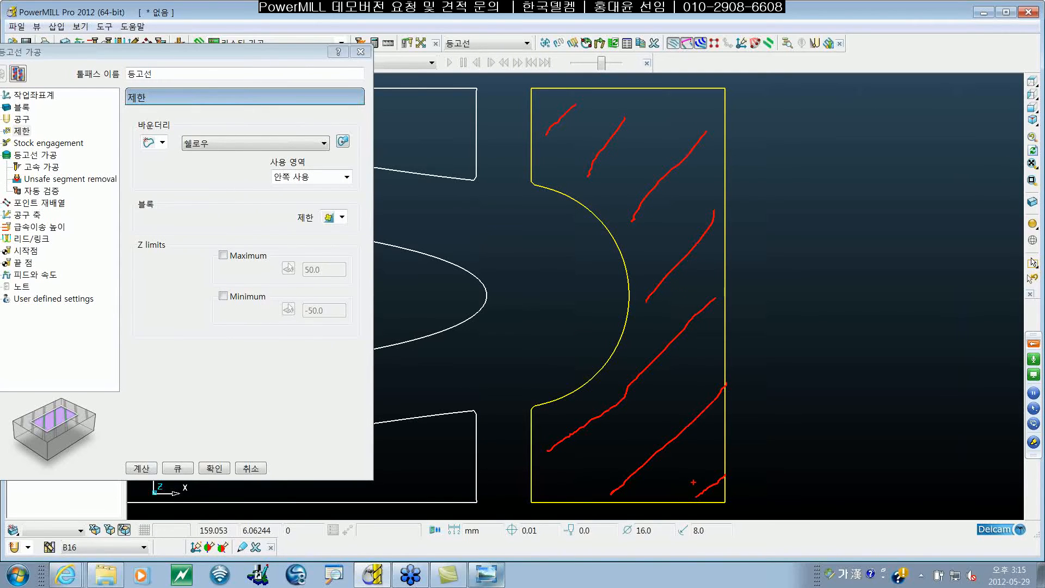
pyautogui.moveTo(142, 161); pyautogui.dragTo(331, 160)
pyautogui.moveTo(264, 191); pyautogui.dragTo(361, 190)
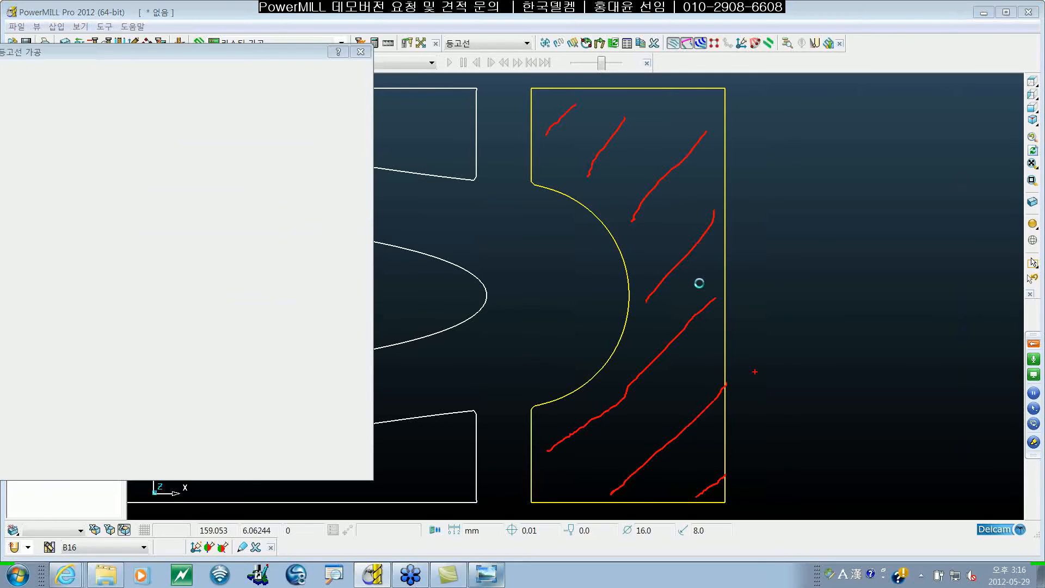
# Shade the model and show it at an angle with the boundary curves around the flat end plate.
pyautogui.click(1033, 224)
pyautogui.moveTo(581, 394)
pyautogui.mouseDown(button='middle')
pyautogui.moveTo(476, 359)
pyautogui.moveTo(479, 268)
pyautogui.moveTo(739, 256)
pyautogui.moveTo(768, 226)
pyautogui.mouseUp(button='middle')
pyautogui.moveTo(607, 239); pyautogui.dragTo(599, 243, button='middle')
pyautogui.keyDown('shift'); pyautogui.moveTo(938, 362); pyautogui.dragTo(864, 386, button='middle'); pyautogui.keyUp('shift')
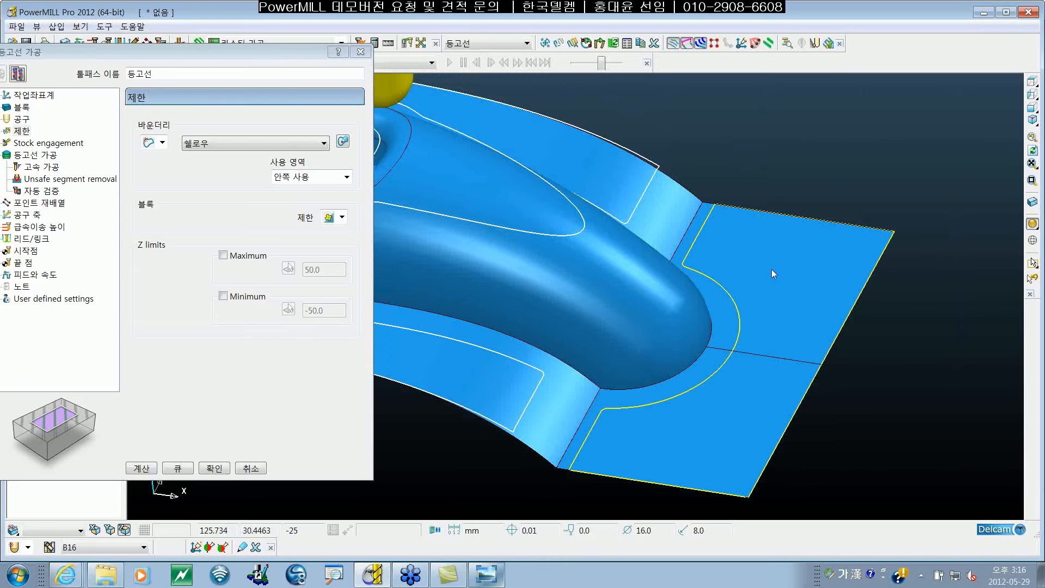
pyautogui.moveTo(767, 269); pyautogui.dragTo(637, 255, button='middle')
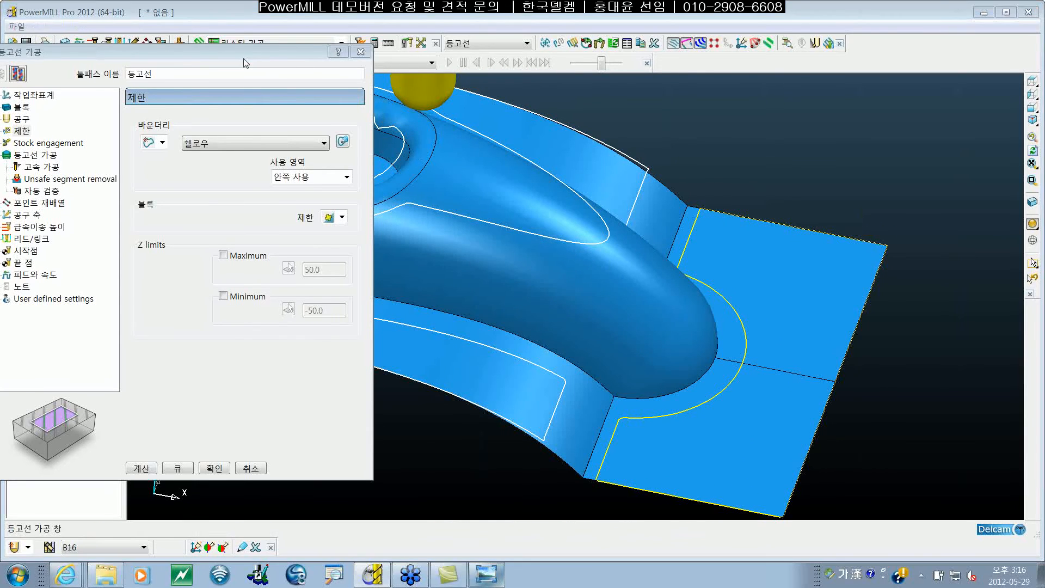
# Set the toolpath's usage area for the 쉘로우 boundary to 바깥쪽 사용.
pyautogui.moveTo(246, 63); pyautogui.dragTo(371, 57)
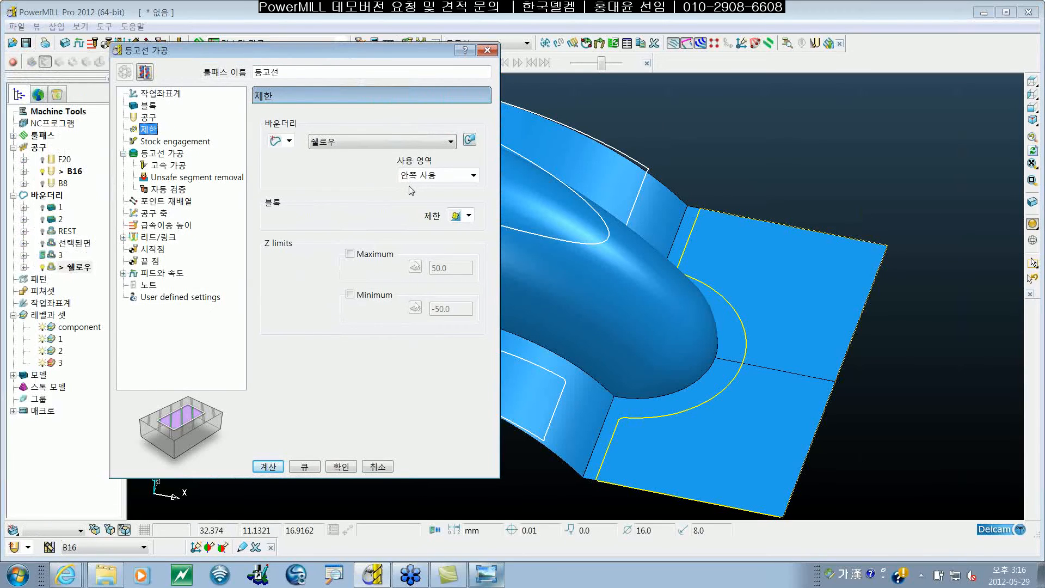
pyautogui.click(473, 176)
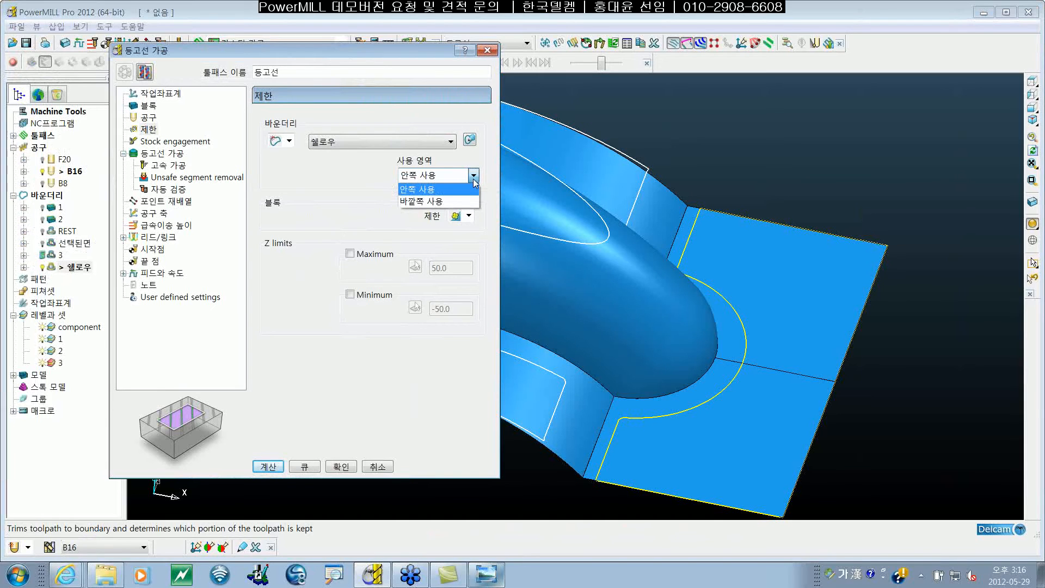
pyautogui.click(427, 201)
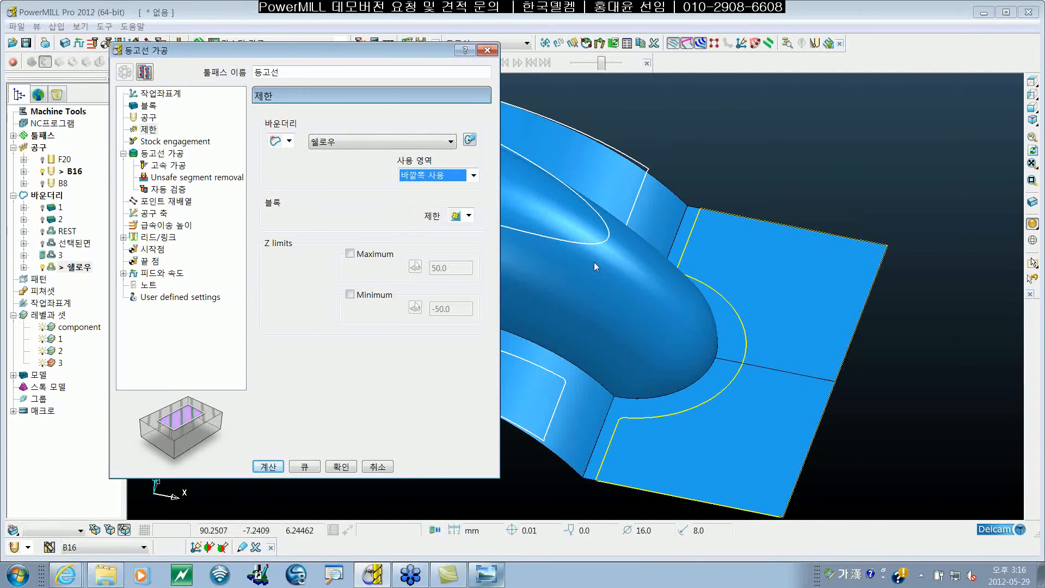
pyautogui.keyDown('shift'); pyautogui.moveTo(654, 281); pyautogui.dragTo(779, 279, button='middle'); pyautogui.keyUp('shift')
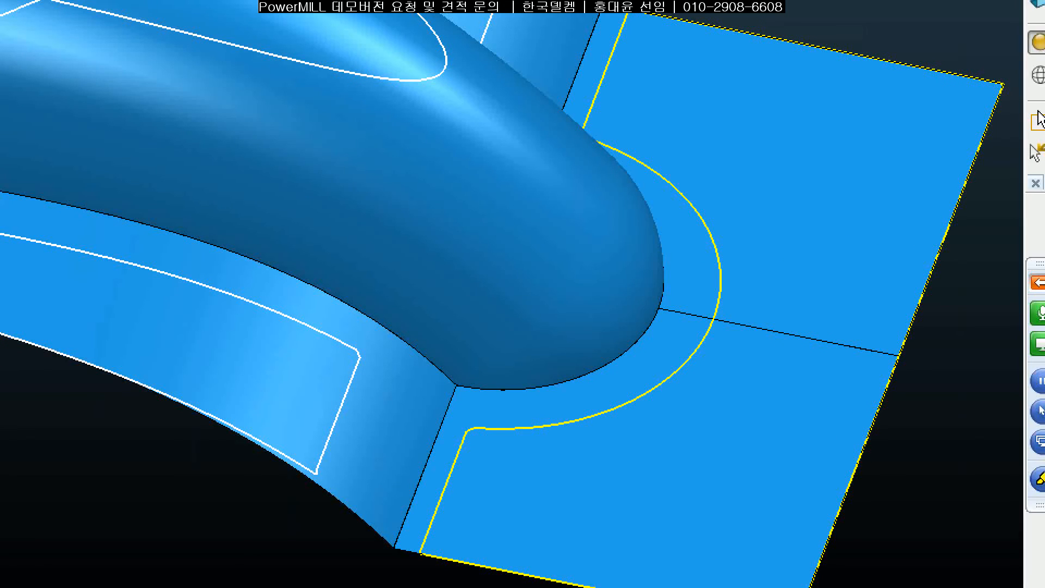
# Cross out the flat end plate with the red pen, mark the steep walls outside the boundary, and clear the marks.
pyautogui.click(505, 236)
pyautogui.moveTo(955, 130); pyautogui.dragTo(637, 507)
pyautogui.moveTo(715, 80); pyautogui.dragTo(856, 447)
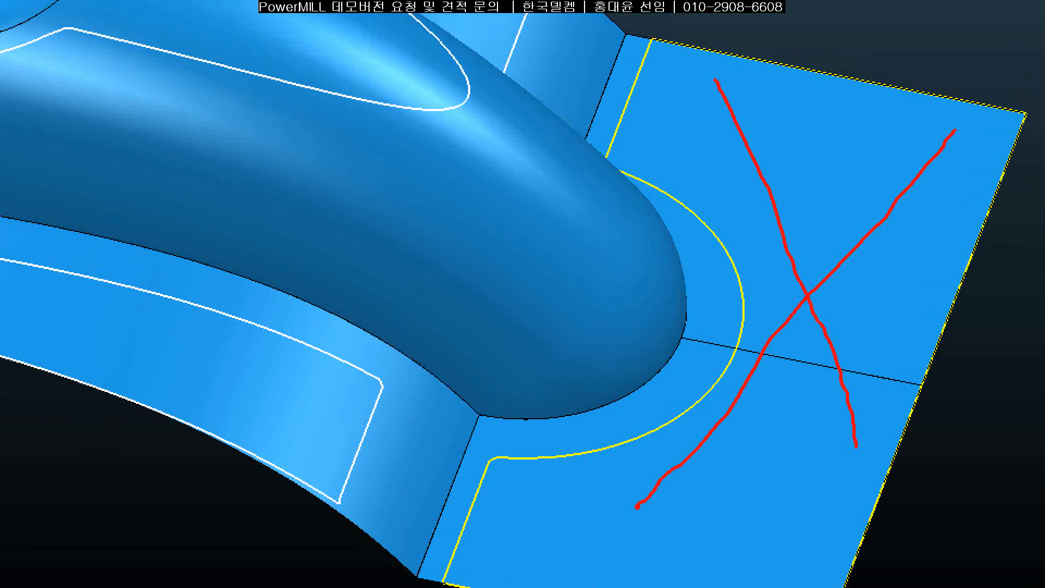
pyautogui.moveTo(559, 15); pyautogui.dragTo(489, 80)
pyautogui.moveTo(631, 43); pyautogui.dragTo(544, 111)
pyautogui.moveTo(617, 96); pyautogui.dragTo(587, 133)
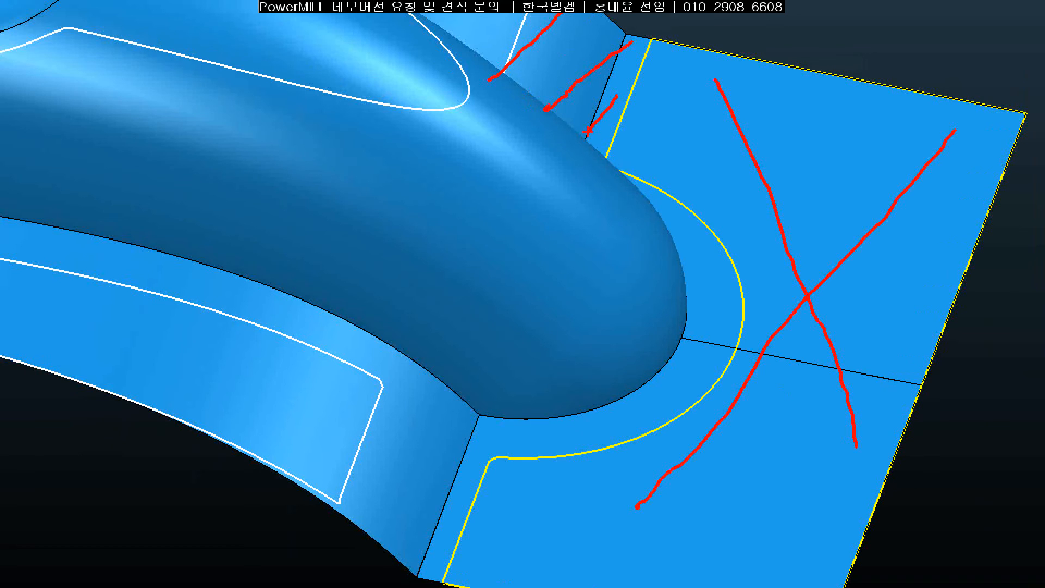
pyautogui.moveTo(722, 245)
pyautogui.mouseDown()
pyautogui.moveTo(634, 433)
pyautogui.moveTo(443, 428)
pyautogui.moveTo(412, 514)
pyautogui.mouseUp()
pyautogui.moveTo(403, 358)
pyautogui.mouseDown()
pyautogui.moveTo(373, 361)
pyautogui.moveTo(235, 275)
pyautogui.moveTo(94, 99)
pyautogui.moveTo(542, 148)
pyautogui.moveTo(633, 346)
pyautogui.moveTo(643, 336)
pyautogui.mouseUp()
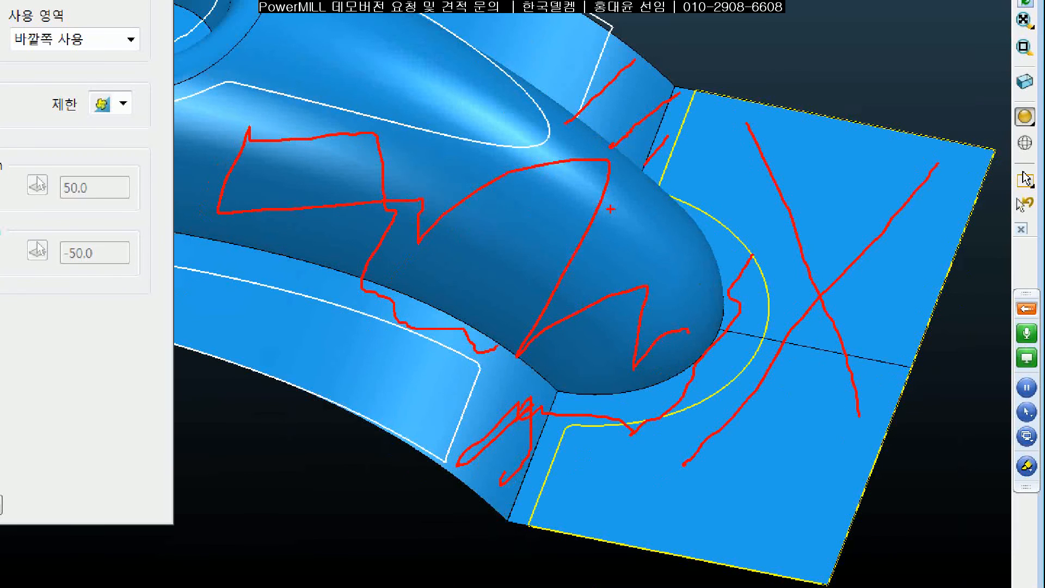
pyautogui.press('Escape')
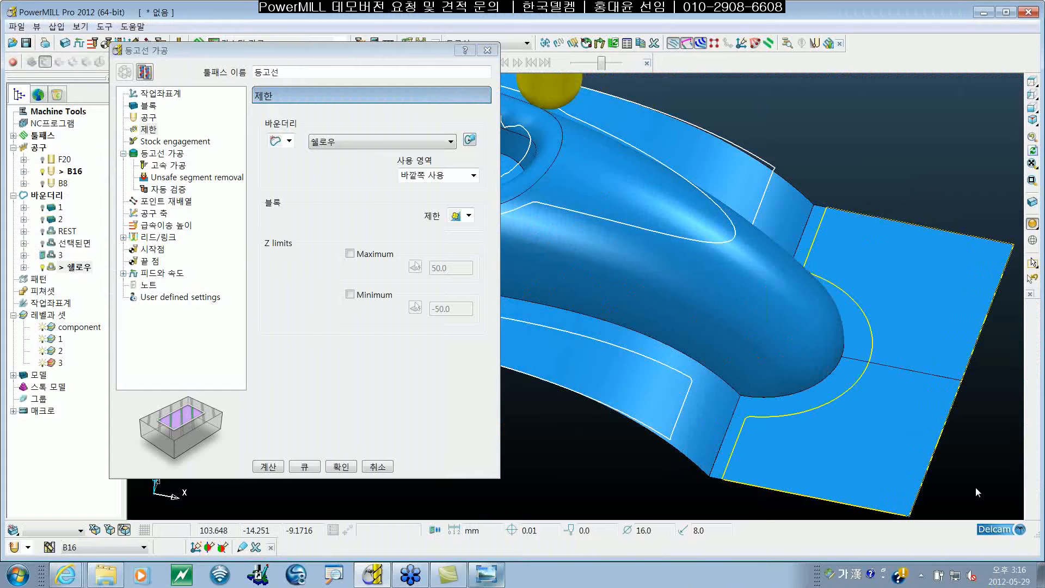
# Outline the block limit option in the toolpath's limit settings with the red pen.
pyautogui.keyDown('shift'); pyautogui.moveTo(976, 487); pyautogui.dragTo(908, 468, button='middle'); pyautogui.keyUp('shift')
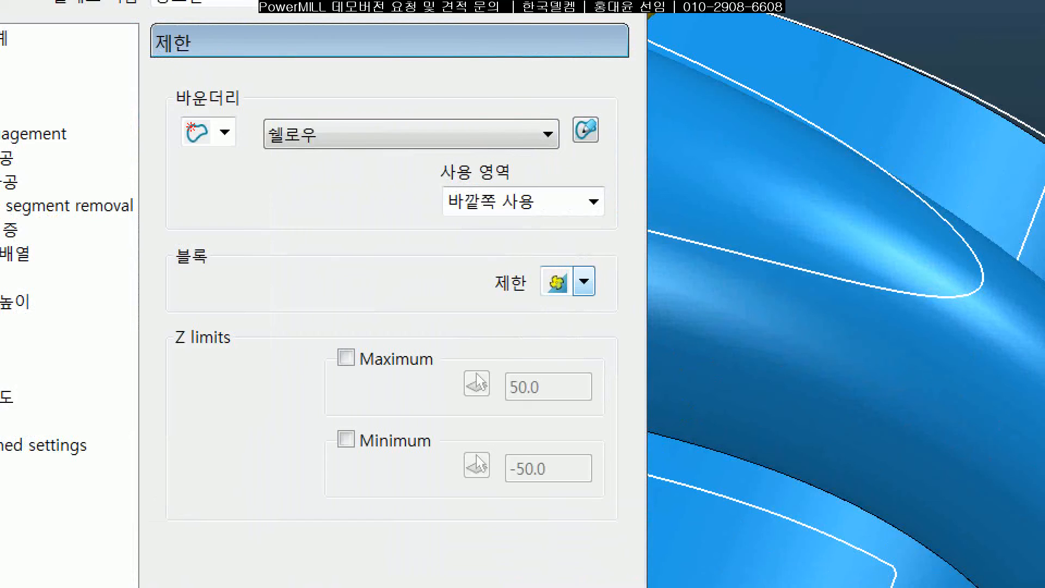
pyautogui.click(141, 316)
pyautogui.moveTo(170, 311)
pyautogui.mouseDown()
pyautogui.moveTo(533, 220)
pyautogui.moveTo(164, 220)
pyautogui.moveTo(164, 316)
pyautogui.moveTo(207, 319)
pyautogui.mouseUp()
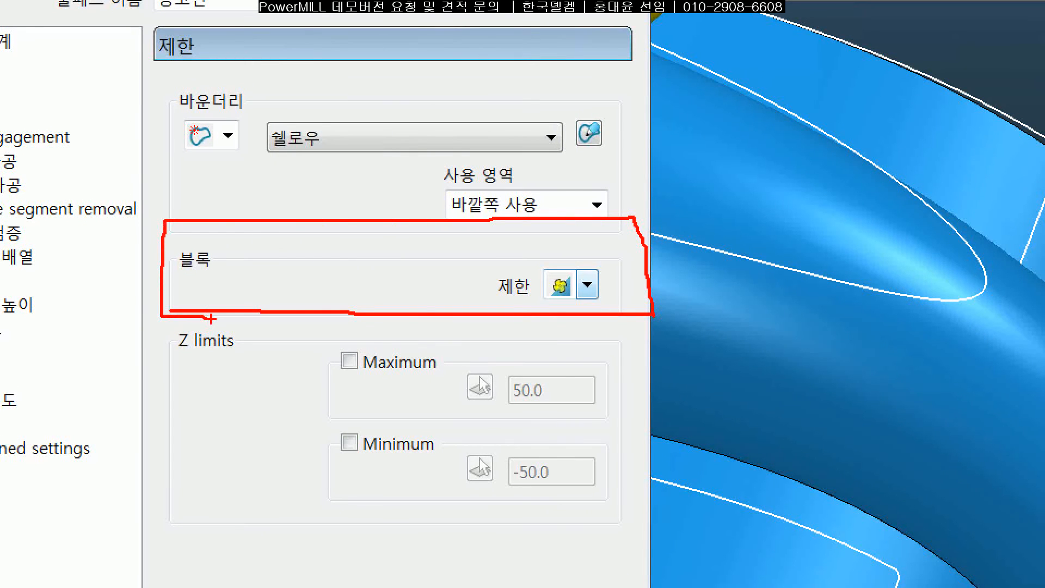
pyautogui.moveTo(618, 317)
pyautogui.mouseDown()
pyautogui.moveTo(579, 220)
pyautogui.moveTo(603, 335)
pyautogui.mouseUp()
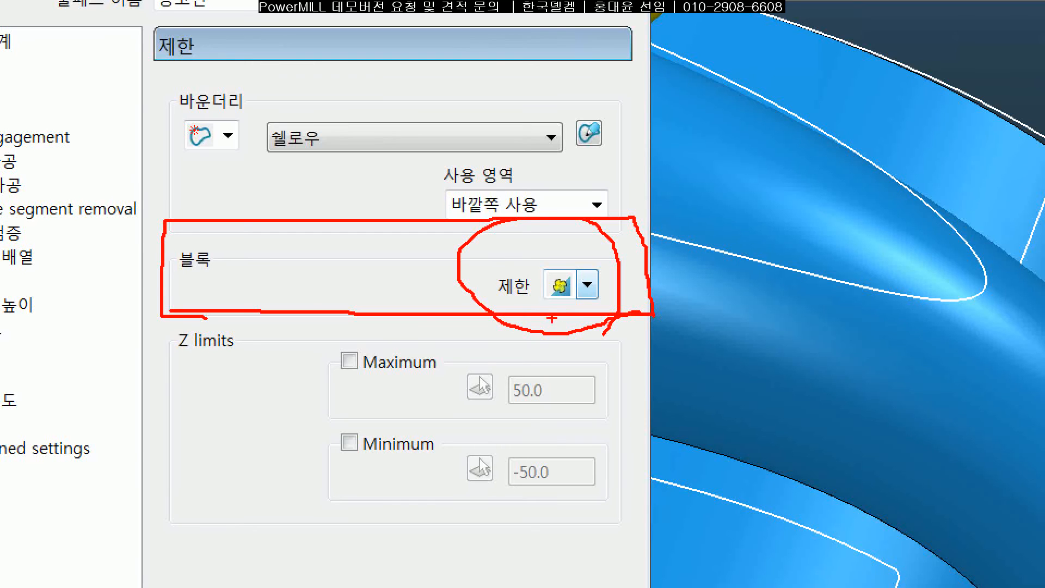
pyautogui.moveTo(447, 306); pyautogui.dragTo(695, 308)
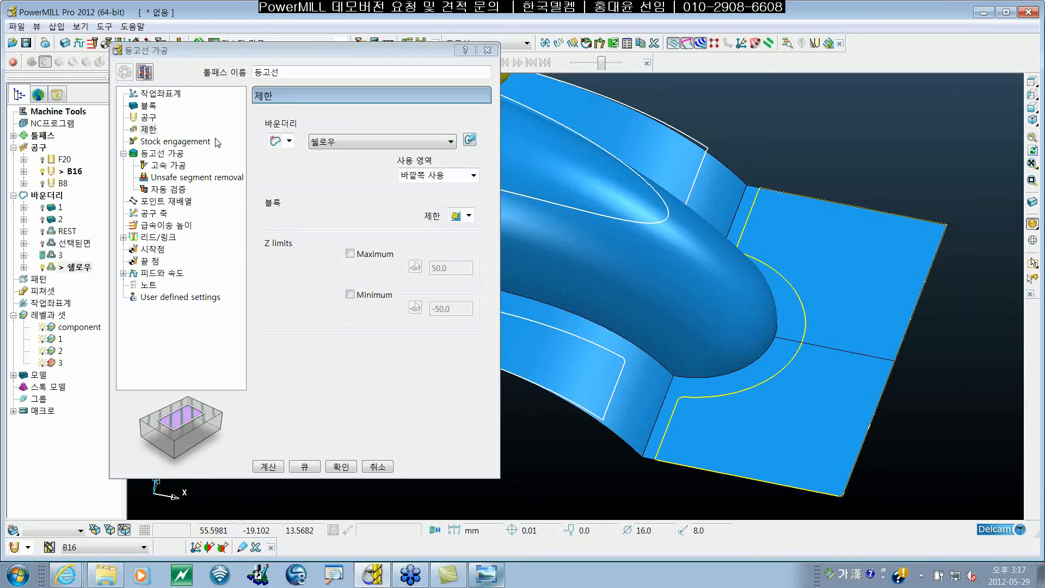
# Open the 등고선 가공 settings and mark the tolerance, machining allowance, cut direction and stepdown options.
pyautogui.click(171, 155)
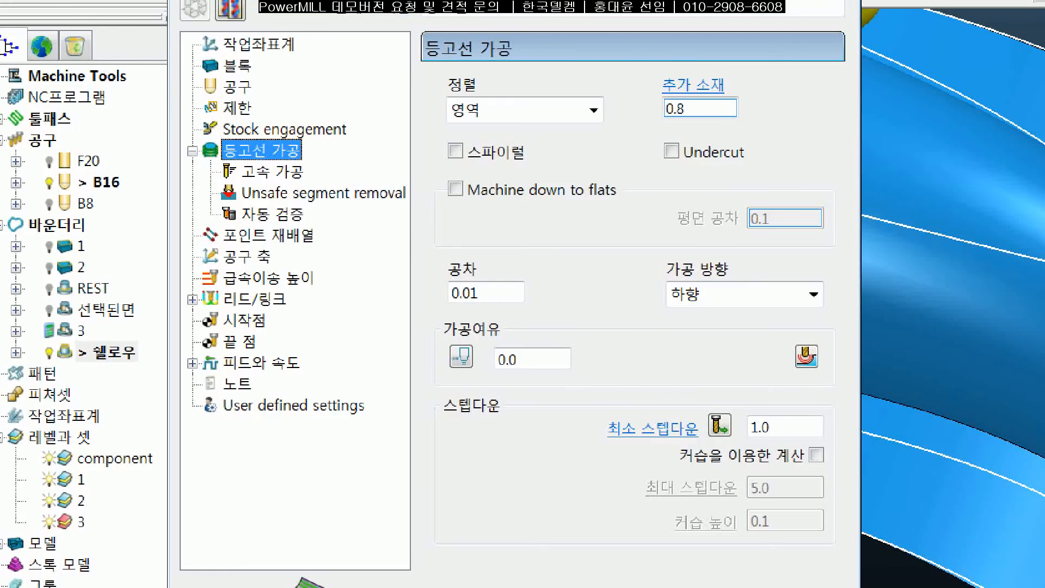
pyautogui.click(562, 329)
pyautogui.moveTo(429, 309); pyautogui.dragTo(430, 310)
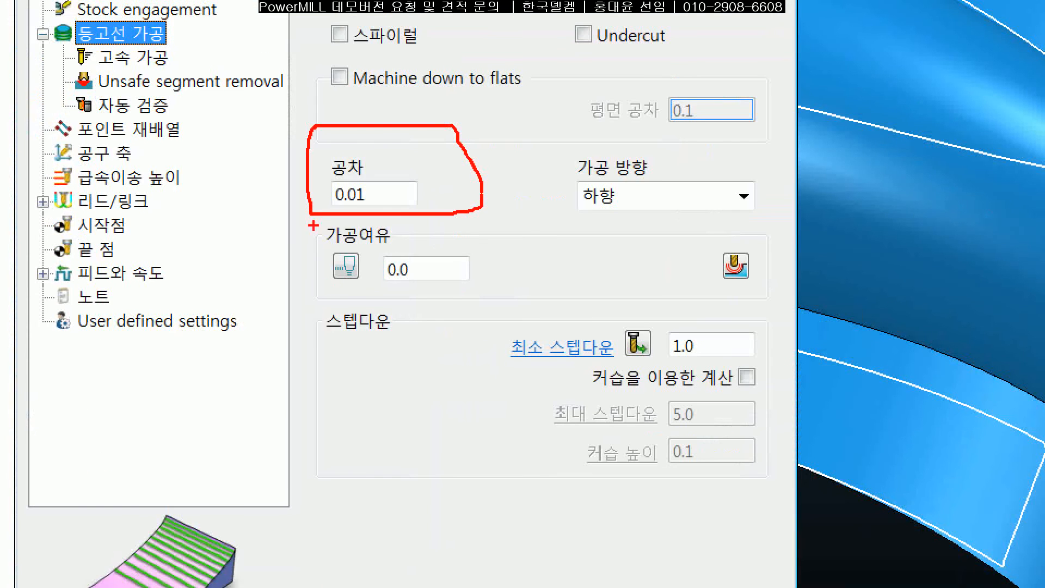
pyautogui.moveTo(307, 255); pyautogui.dragTo(462, 252)
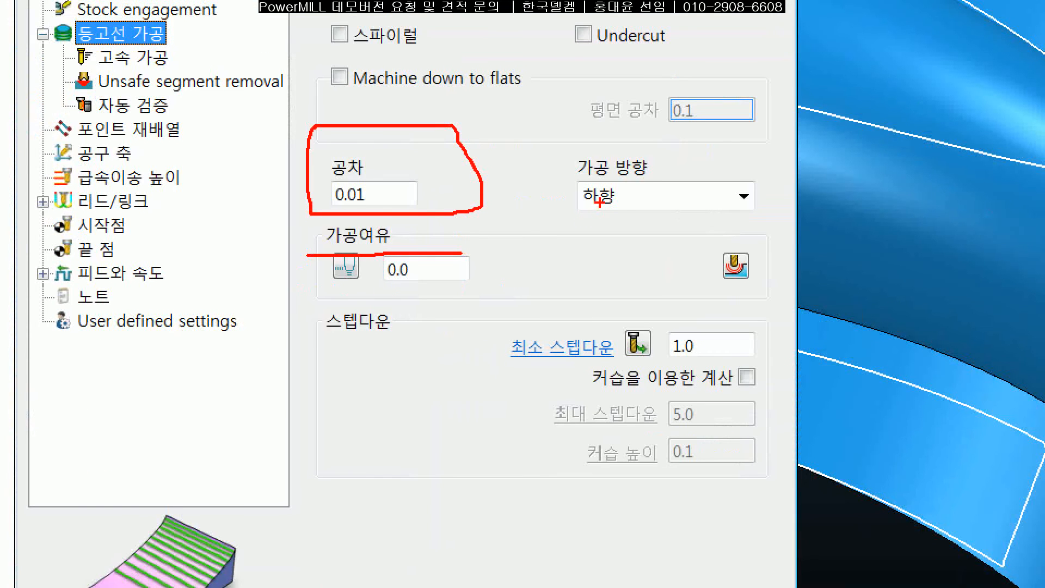
pyautogui.moveTo(563, 183); pyautogui.dragTo(703, 176)
pyautogui.moveTo(320, 329); pyautogui.dragTo(400, 329)
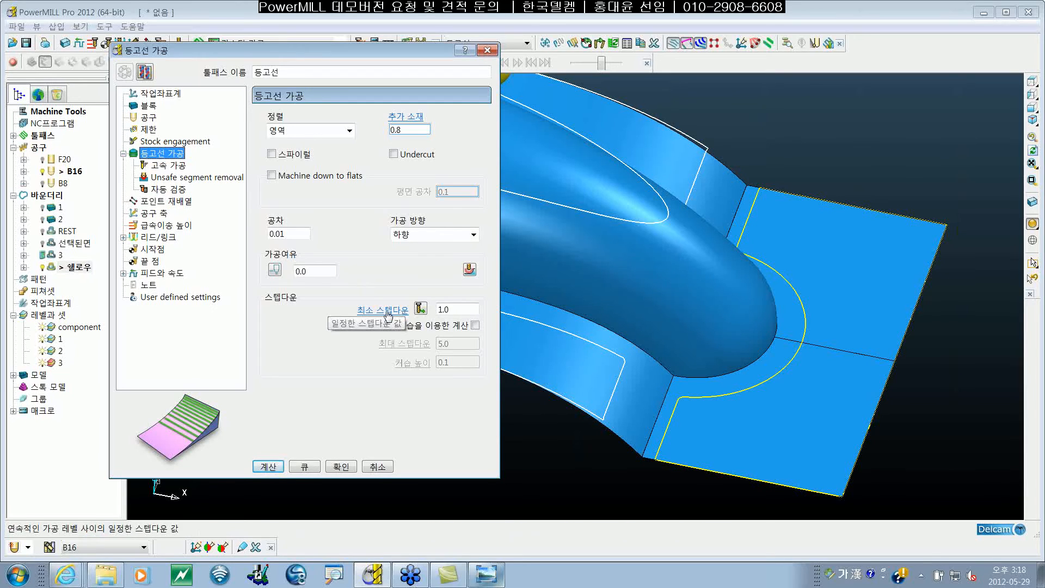
# Set the minimum stepdown to 0.5 and calculate the 등고선 toolpath.
pyautogui.doubleClick(444, 309)
pyautogui.write('0.5')
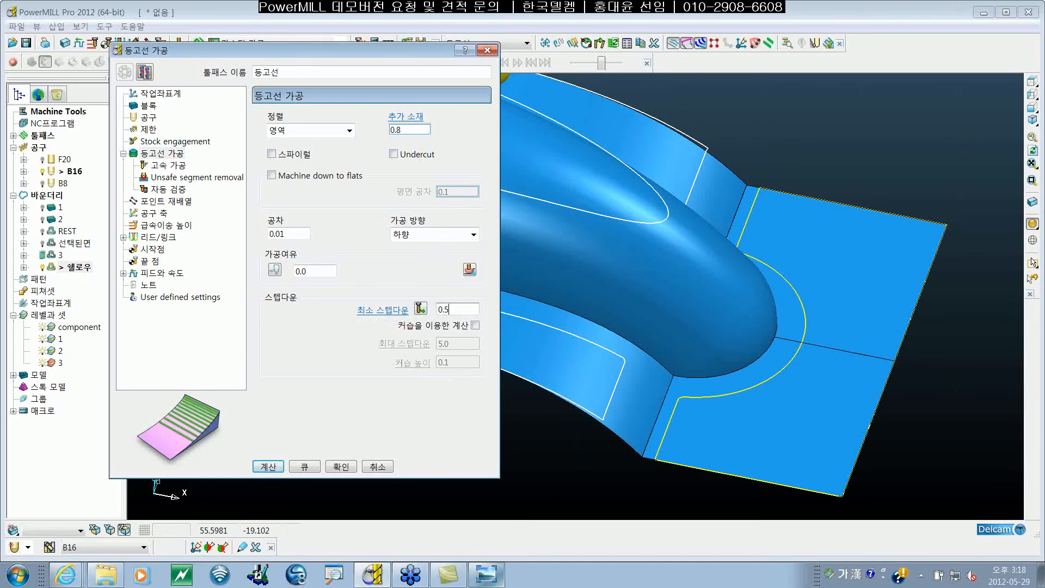
pyautogui.press('Return')
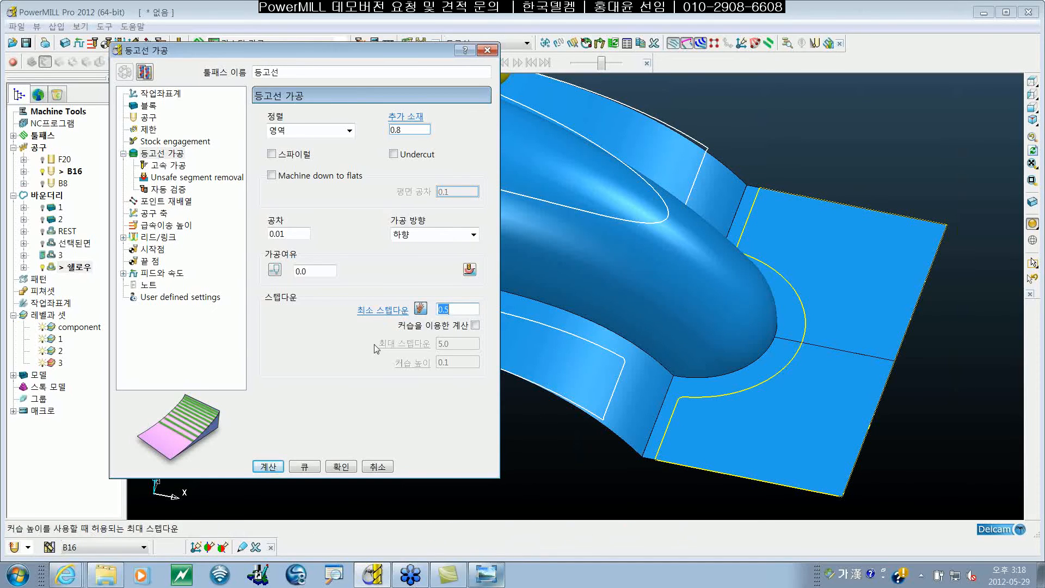
pyautogui.click(270, 467)
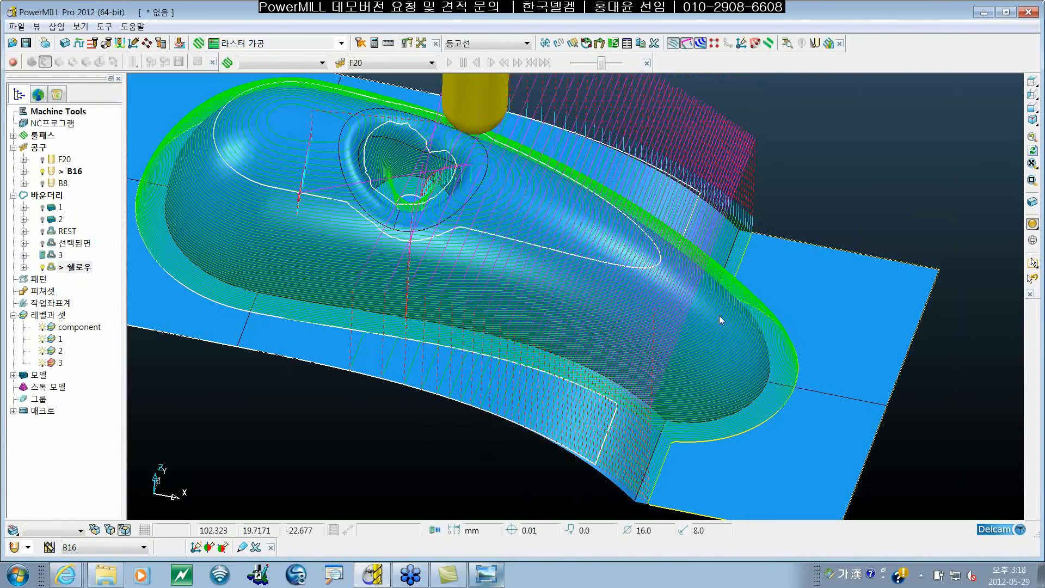
# Examine the calculated toolpath outside the 쉘로우 boundary and review that boundary's settings.
pyautogui.scroll(-2, 719, 315)
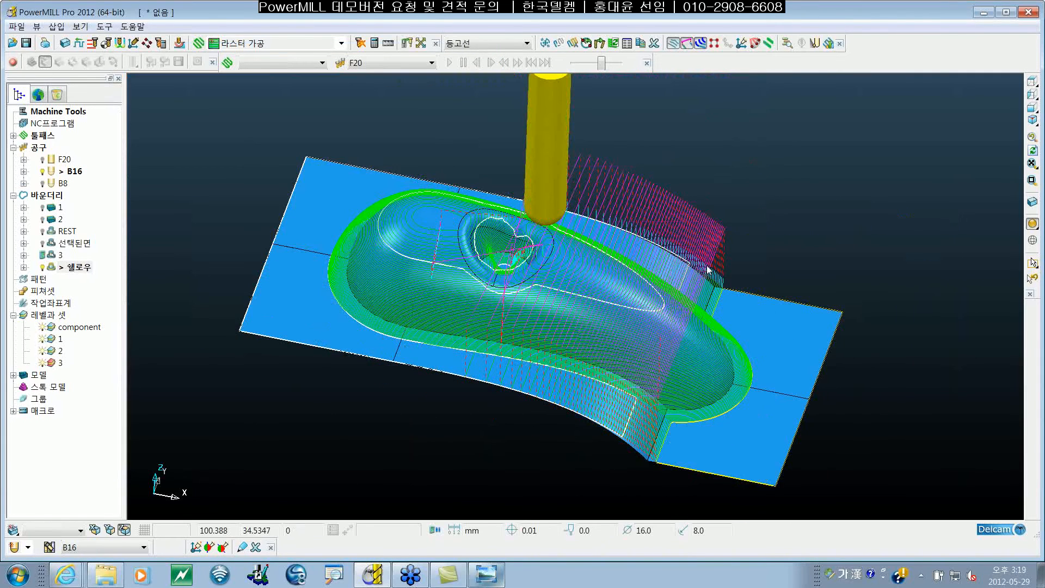
pyautogui.moveTo(559, 316); pyautogui.dragTo(591, 293, button='middle')
pyautogui.scroll(2, 674, 350)
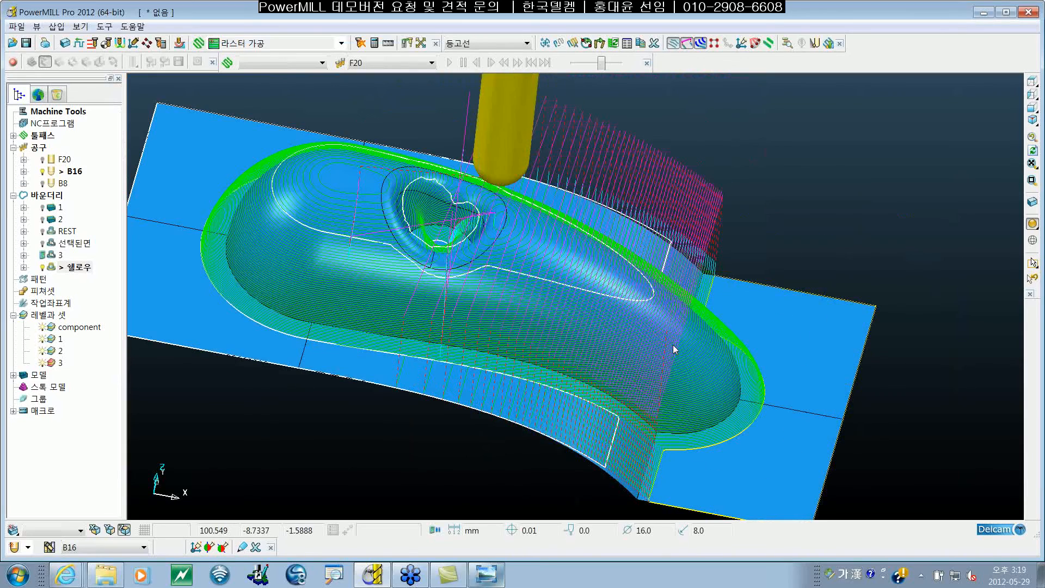
pyautogui.moveTo(711, 377)
pyautogui.mouseDown(button='middle')
pyautogui.moveTo(737, 388)
pyautogui.moveTo(725, 380)
pyautogui.mouseUp(button='middle')
pyautogui.keyDown('shift'); pyautogui.moveTo(680, 312); pyautogui.dragTo(698, 309, button='middle'); pyautogui.keyUp('shift')
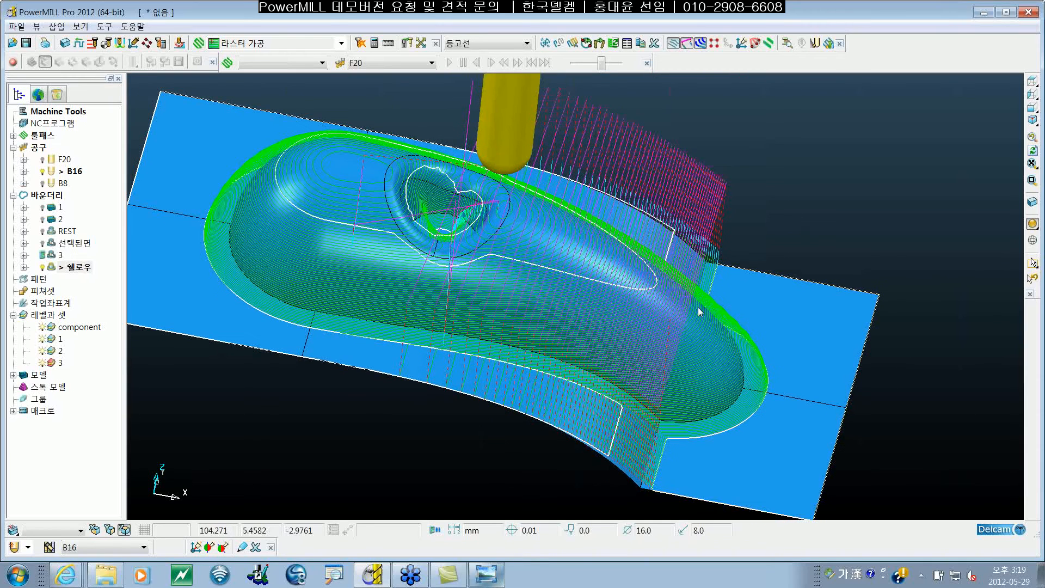
pyautogui.rightClick(75, 267)
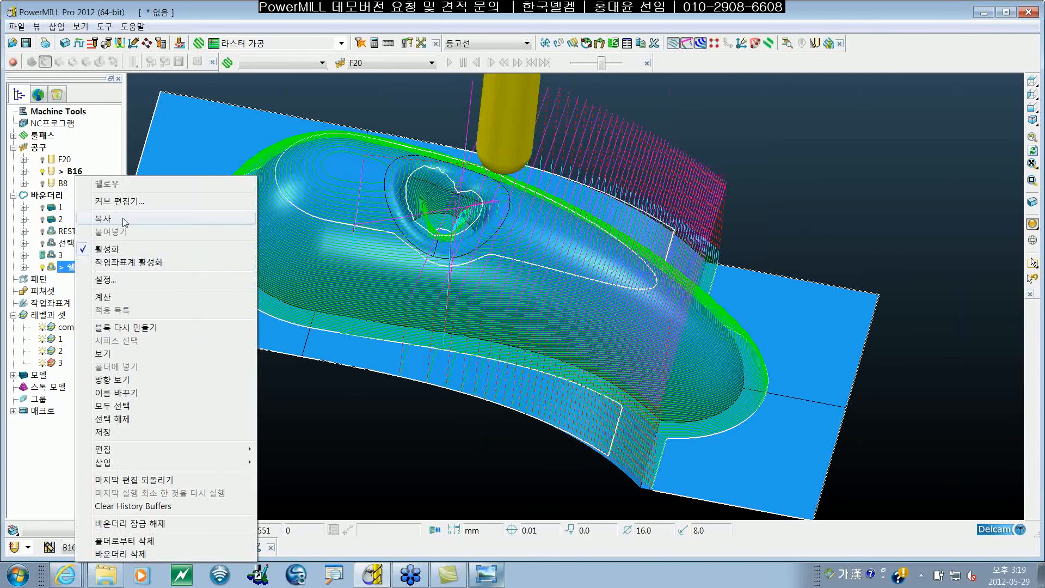
pyautogui.click(113, 280)
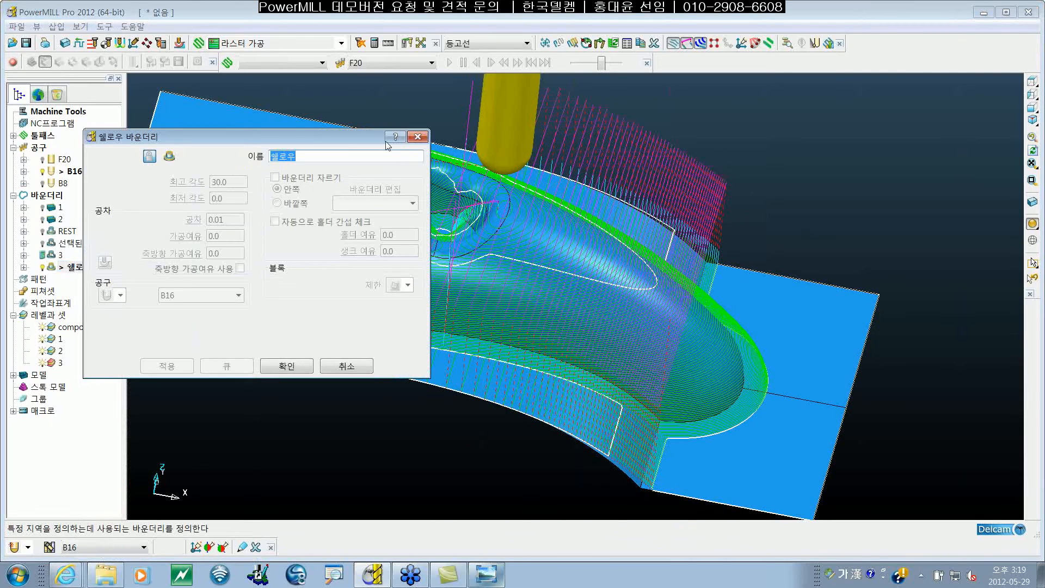
pyautogui.click(418, 136)
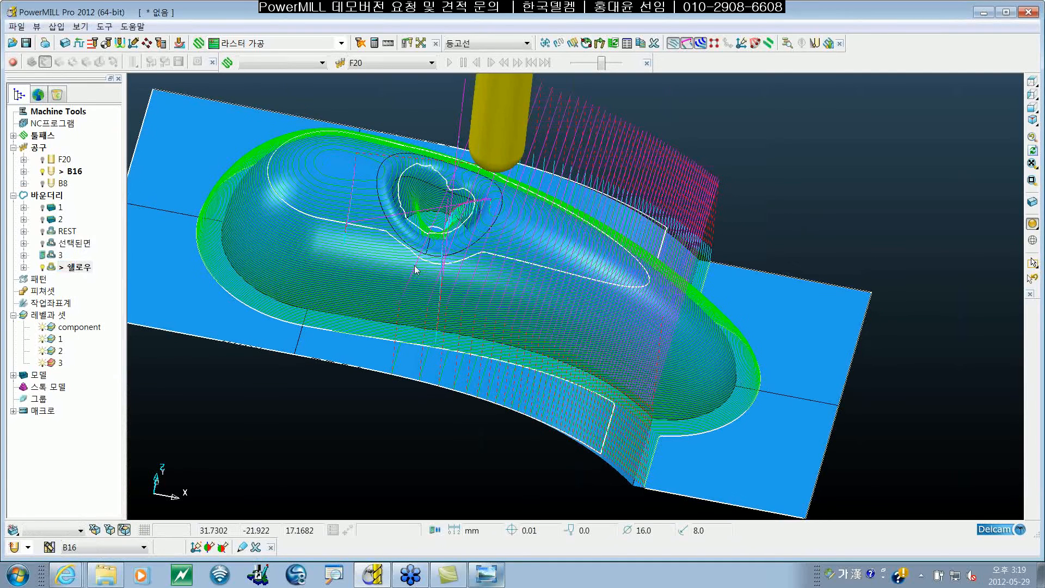
pyautogui.keyDown('shift'); pyautogui.moveTo(414, 265); pyautogui.dragTo(400, 265, button='middle'); pyautogui.keyUp('shift')
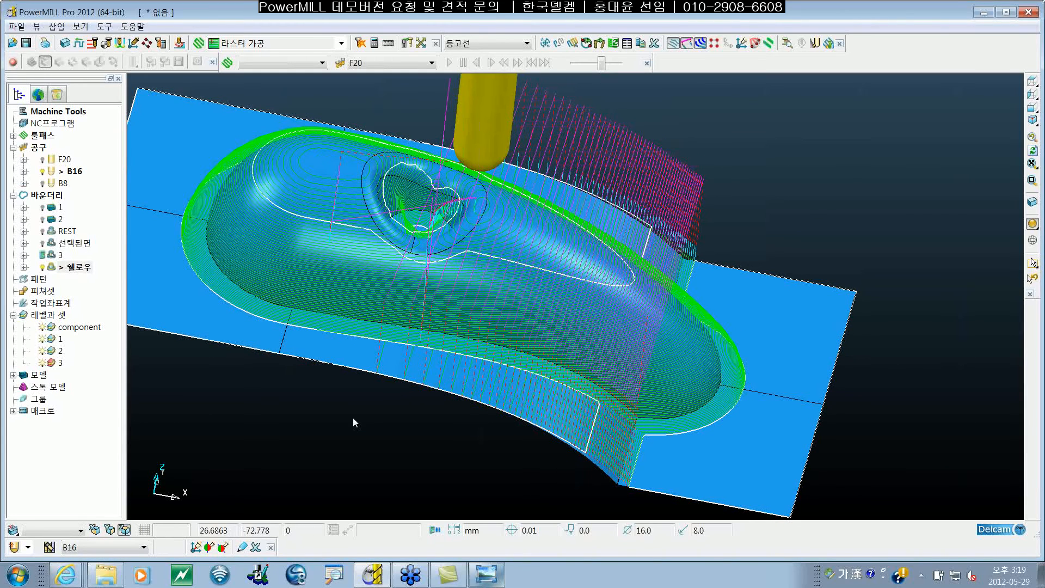
# Expand the toolpath list and review the 등고선 toolpath's machining settings.
pyautogui.moveTo(49, 186)
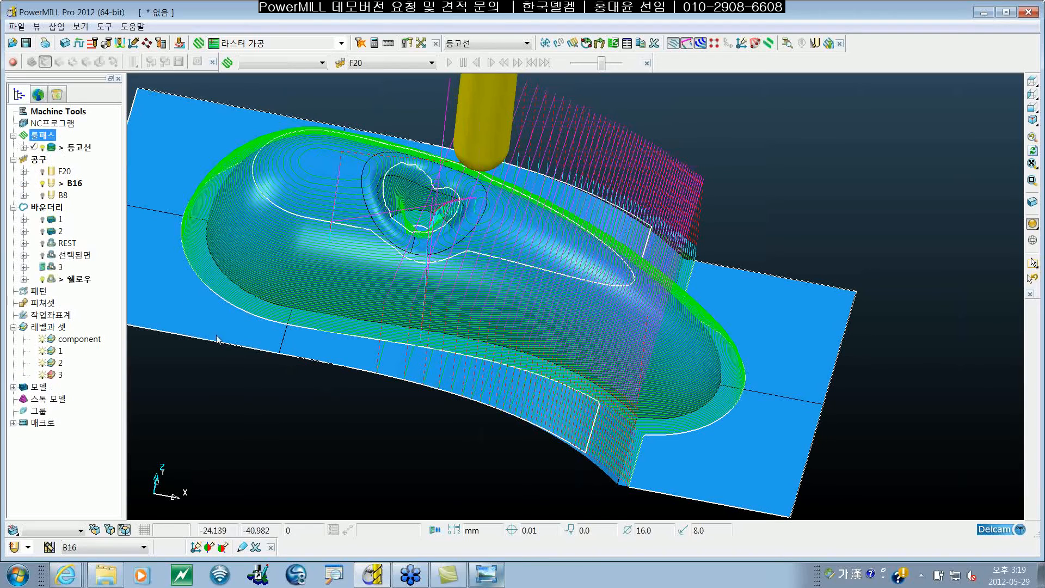
pyautogui.rightClick(82, 148)
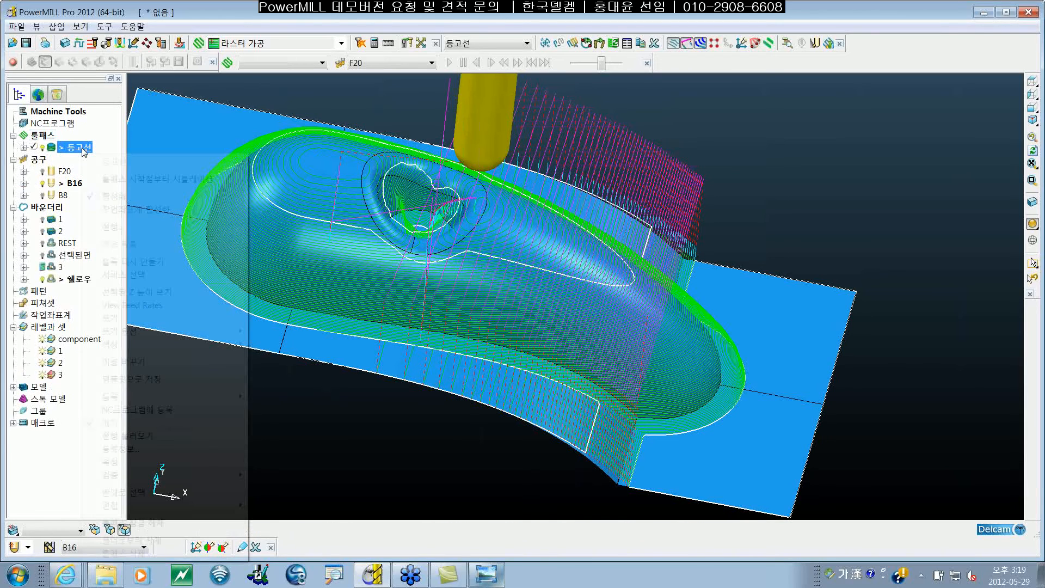
pyautogui.click(121, 227)
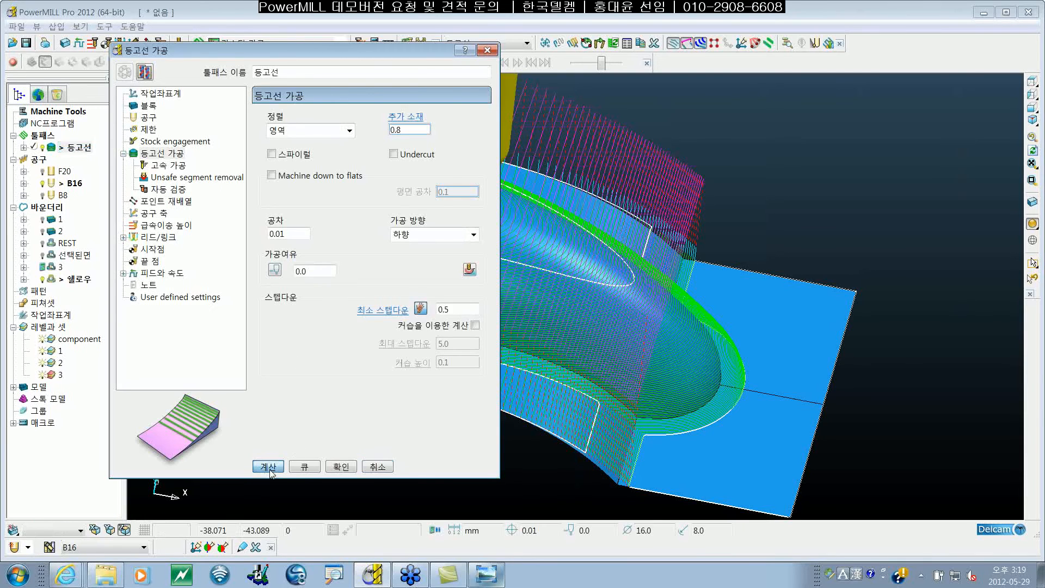
pyautogui.click(336, 467)
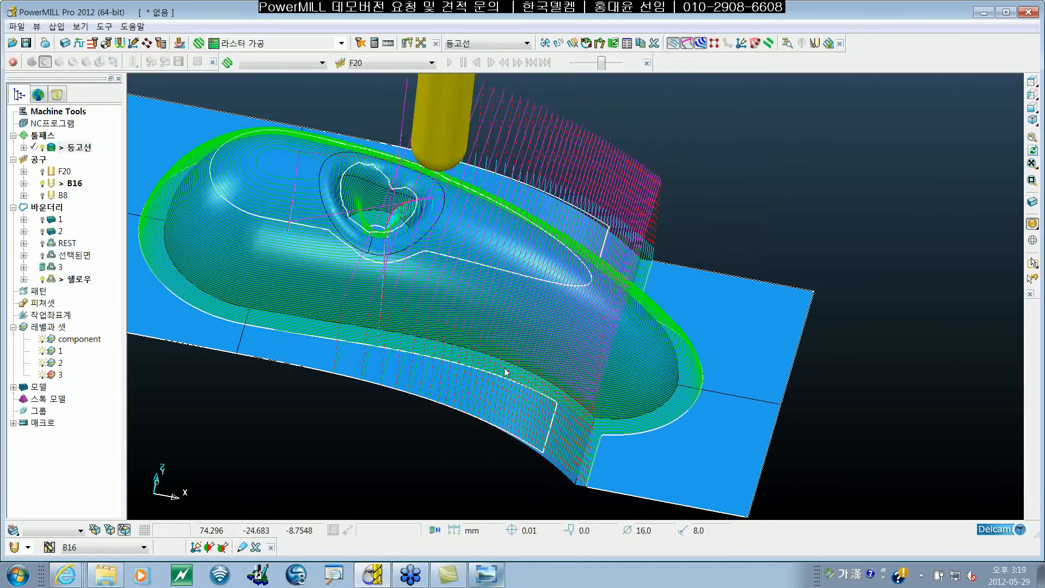
pyautogui.moveTo(505, 372); pyautogui.dragTo(492, 369, button='middle')
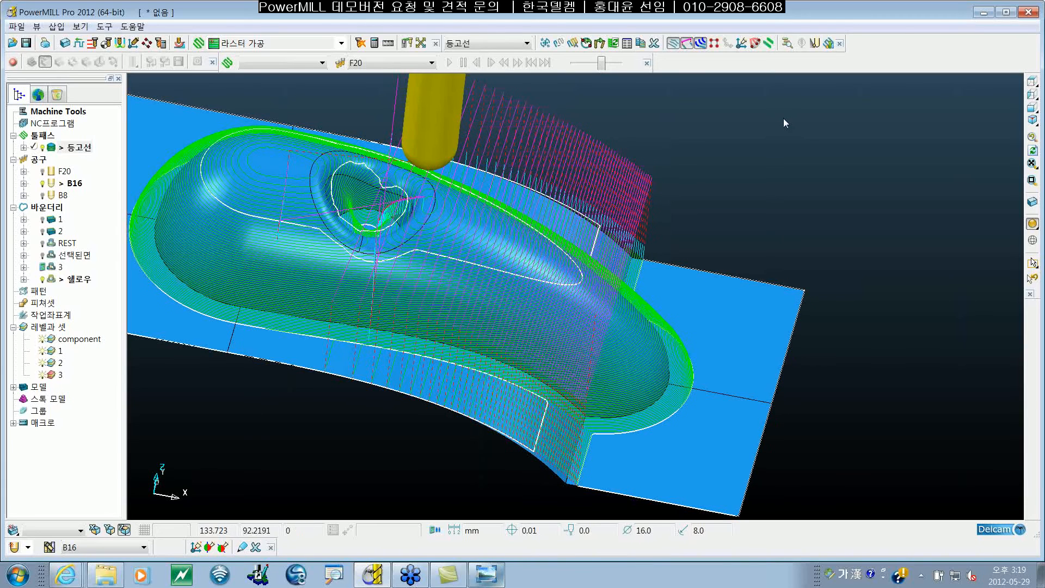
# Set the 등고선 toolpath's minimum stepdown to 1, check its boundary limits, and recalculate it.
pyautogui.rightClick(53, 149)
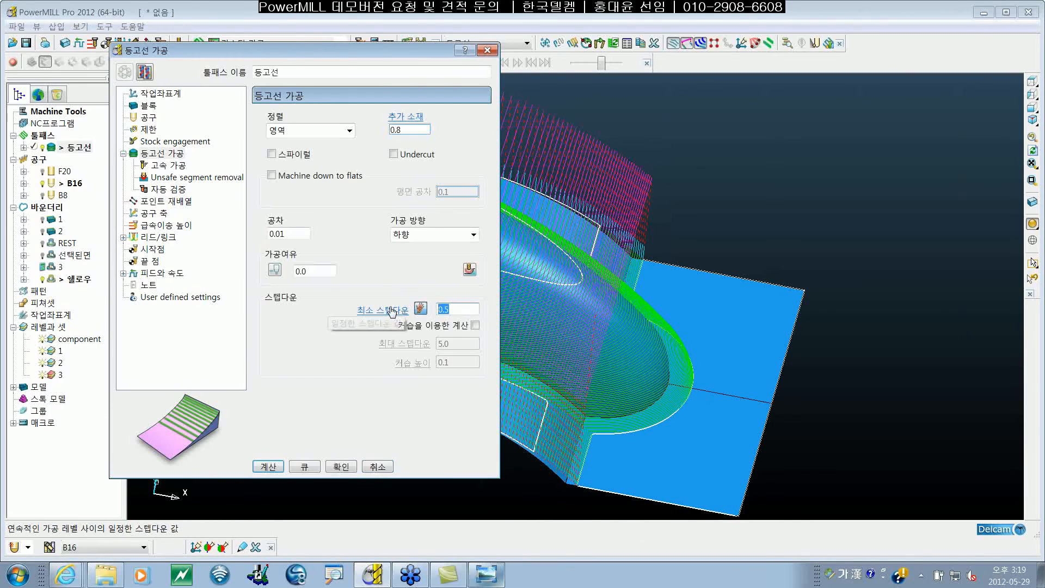
pyautogui.write('1')
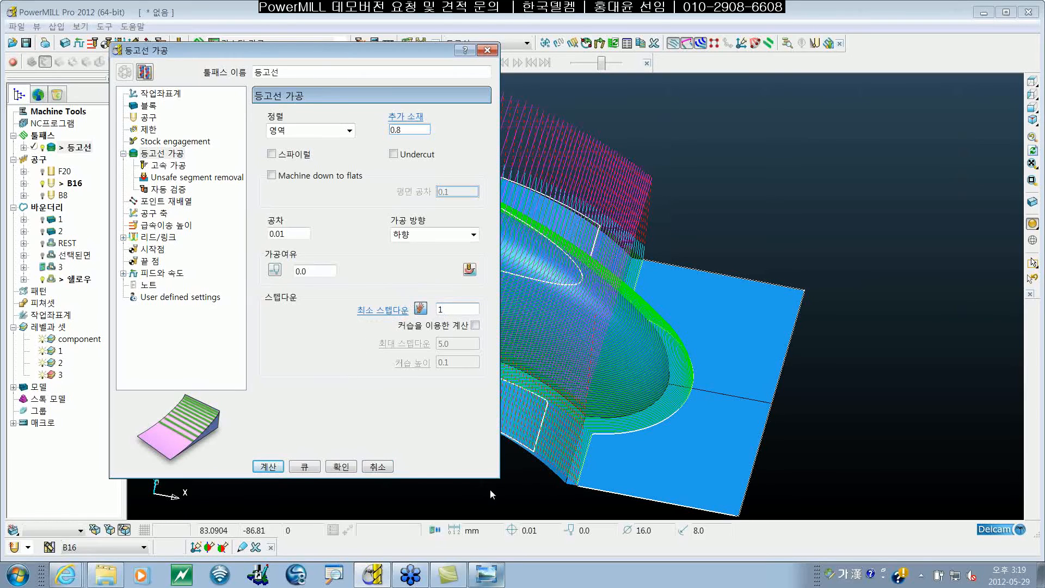
pyautogui.click(150, 131)
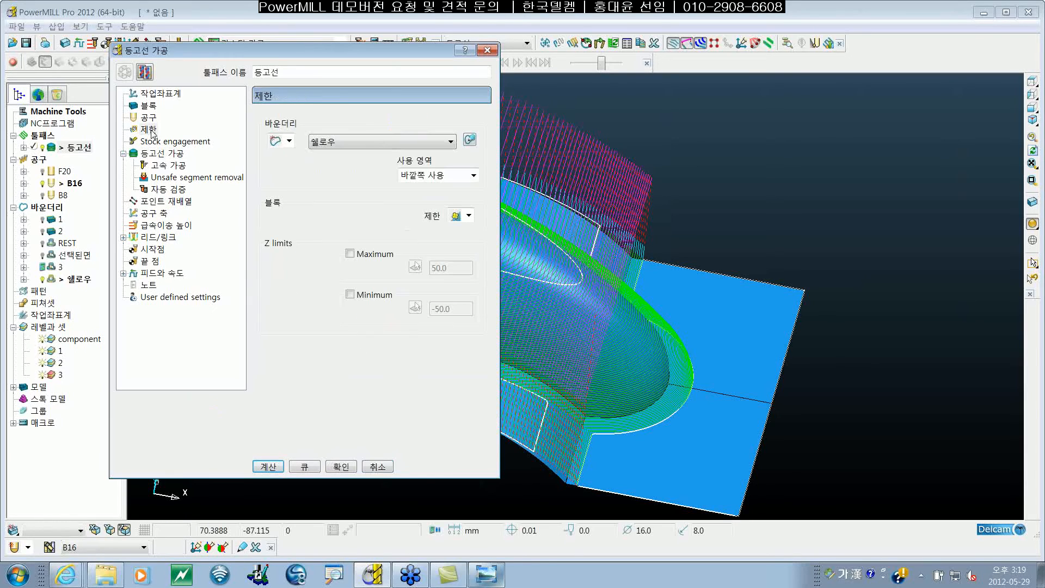
pyautogui.click(268, 467)
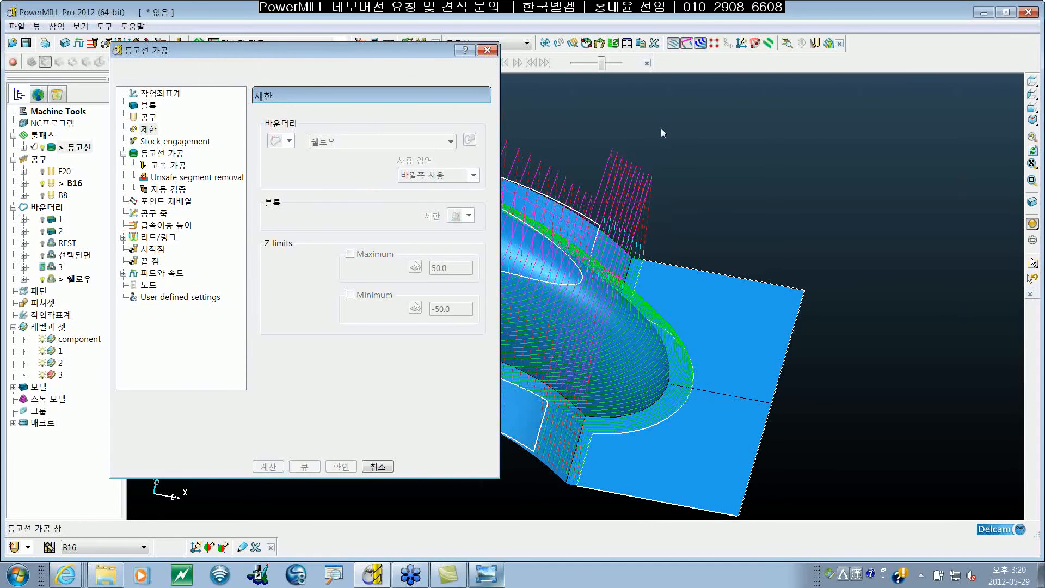
pyautogui.press('Escape')
# Examine the recalculated 등고선 toolpath and its stepdown spacing along the model's steep walls.
pyautogui.keyDown('shift'); pyautogui.moveTo(537, 327); pyautogui.dragTo(621, 359, button='middle'); pyautogui.keyUp('shift')
pyautogui.keyDown('shift'); pyautogui.moveTo(704, 371); pyautogui.dragTo(640, 367, button='middle'); pyautogui.keyUp('shift')
pyautogui.scroll(3, 587, 318)
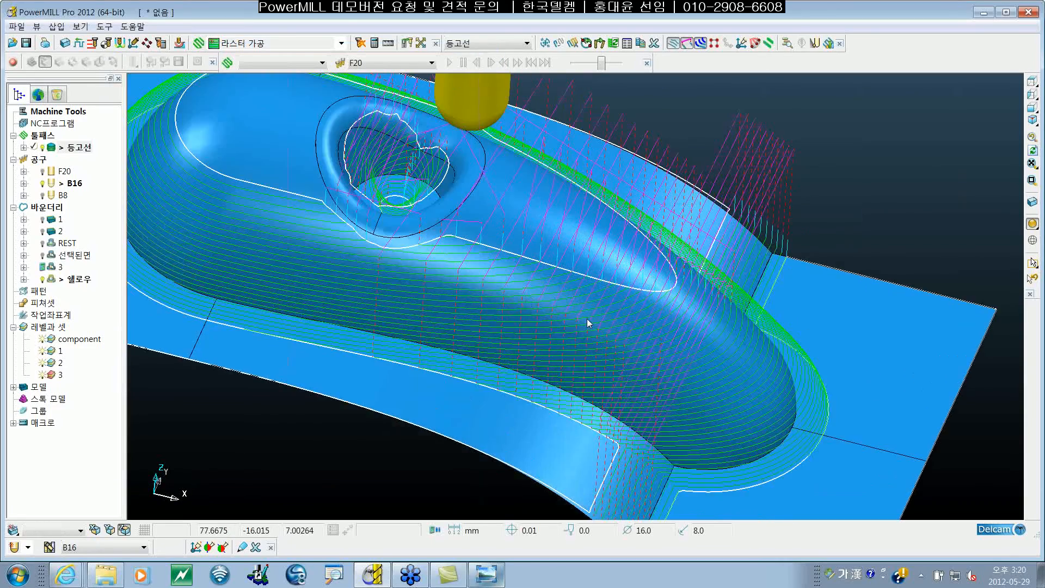
pyautogui.scroll(-2, 587, 318)
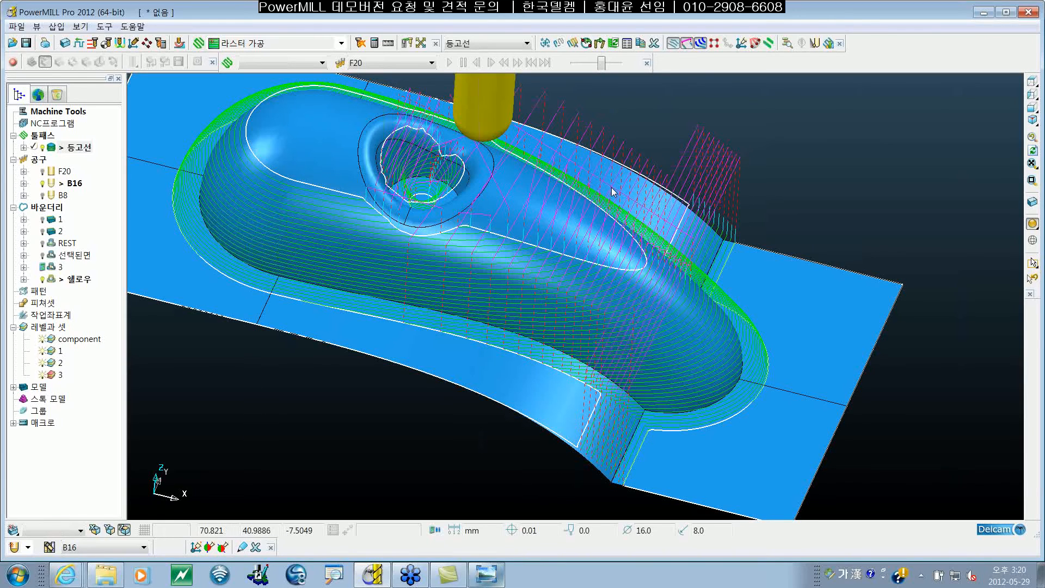
pyautogui.keyDown('shift'); pyautogui.moveTo(612, 188); pyautogui.dragTo(607, 207, button='middle'); pyautogui.keyUp('shift')
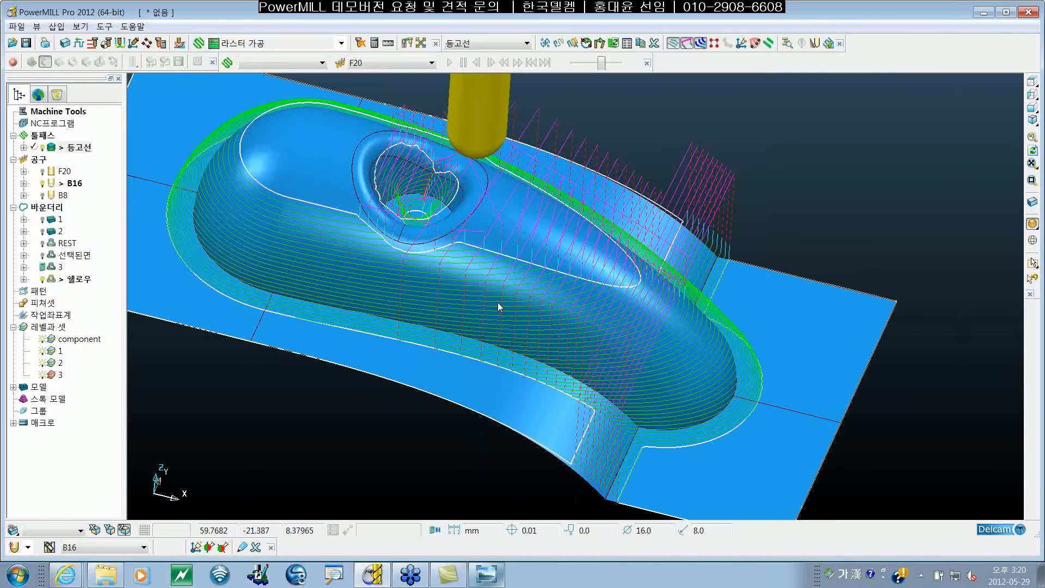
pyautogui.click(459, 359)
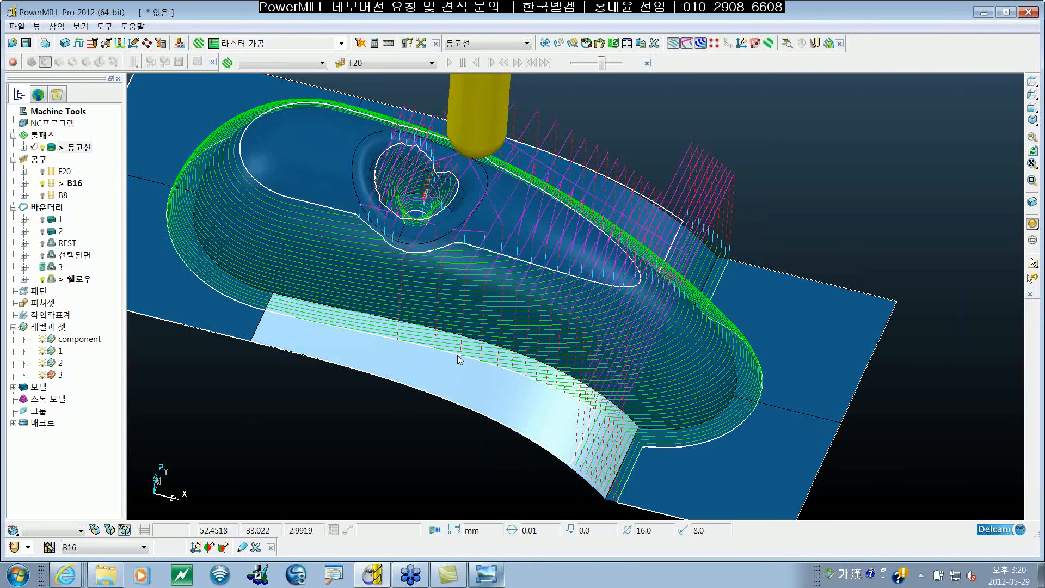
pyautogui.click(475, 379)
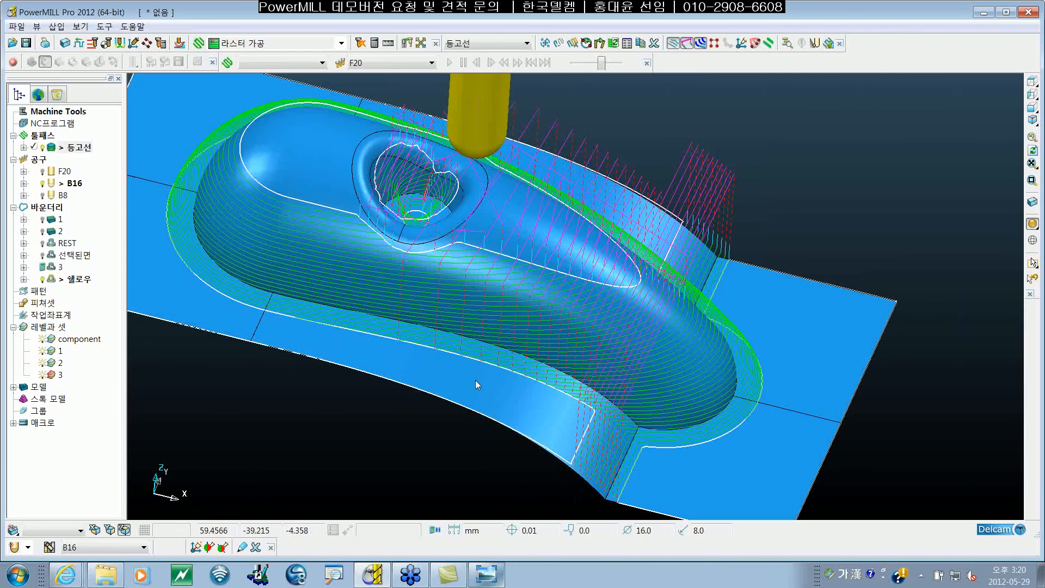
# Hide the model shading to inspect the 쉘로우 boundary segment along the curved front surface, and restore the shading.
pyautogui.click(1033, 224)
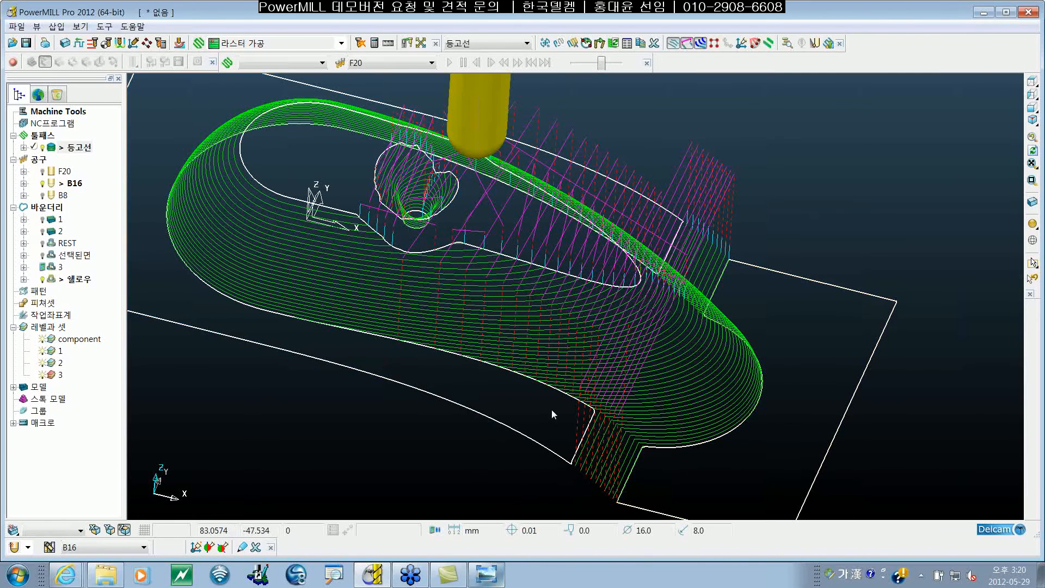
pyautogui.click(522, 439)
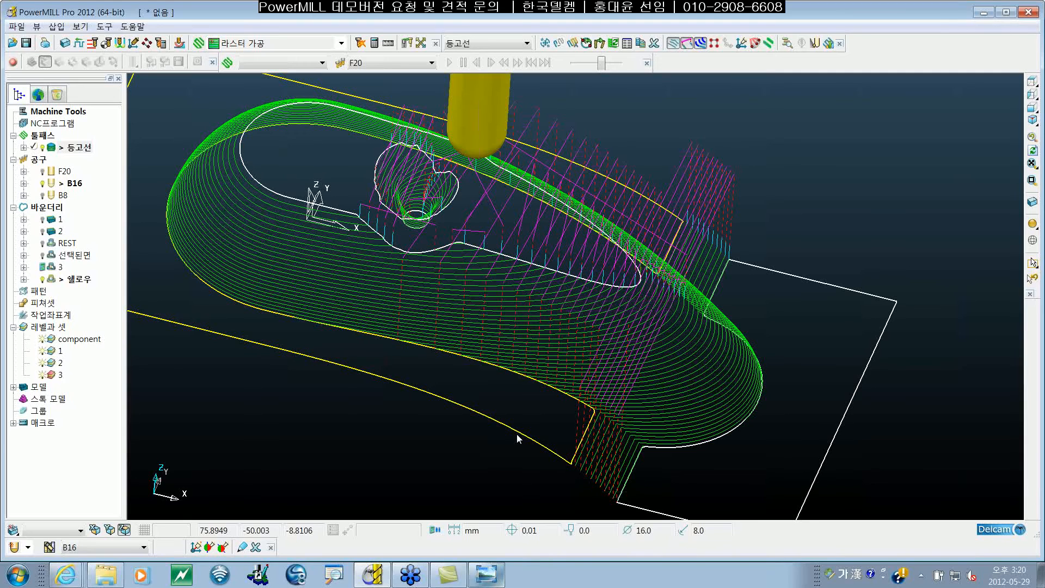
pyautogui.click(450, 448)
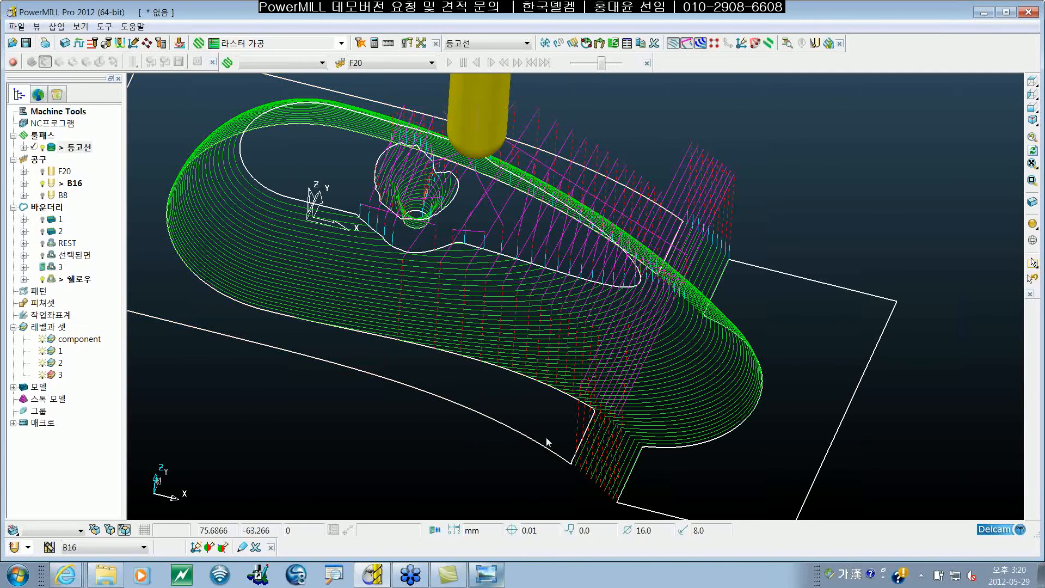
pyautogui.click(1033, 224)
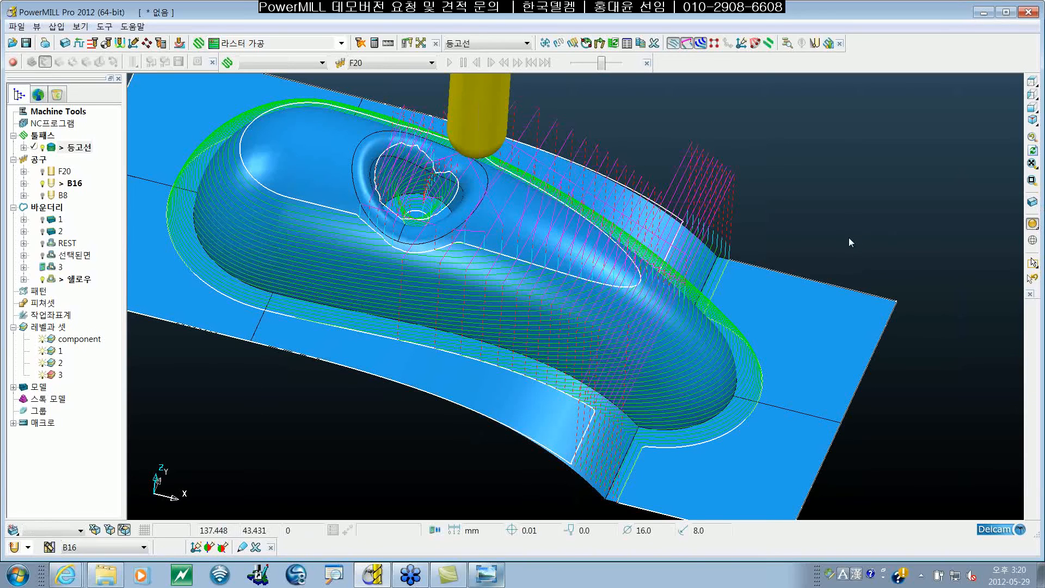
pyautogui.moveTo(859, 236)
pyautogui.keyDown('shift'); pyautogui.mouseDown(button='middle')
pyautogui.moveTo(873, 235)
pyautogui.moveTo(847, 250)
pyautogui.mouseUp(button='middle'); pyautogui.keyUp('shift')
pyautogui.scroll(-2, 873, 234)
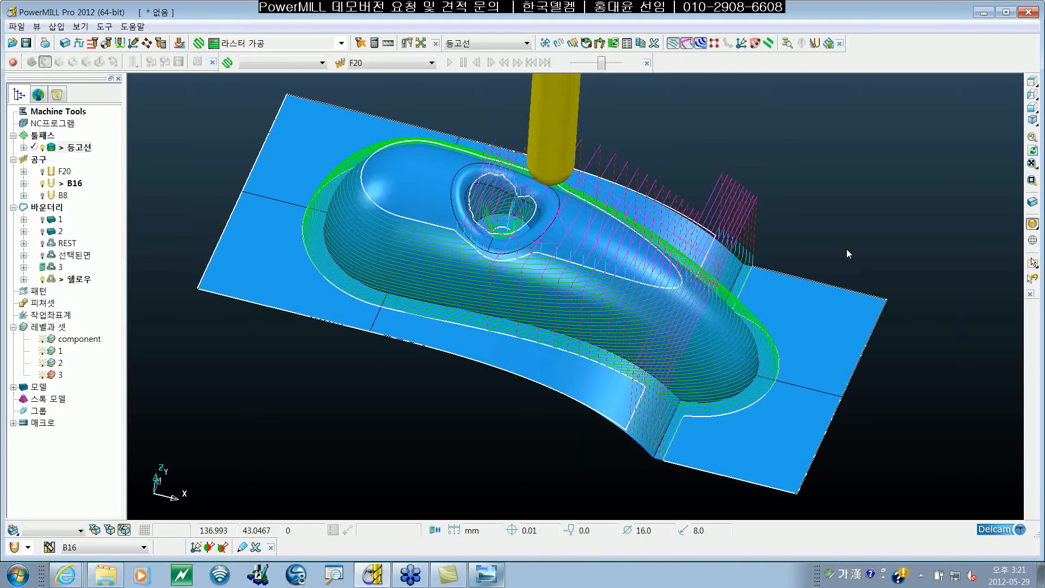
pyautogui.keyDown('shift'); pyautogui.moveTo(854, 253); pyautogui.dragTo(835, 251, button='middle'); pyautogui.keyUp('shift')
pyautogui.scroll(1, 838, 250)
pyautogui.scroll(-1, 838, 246)
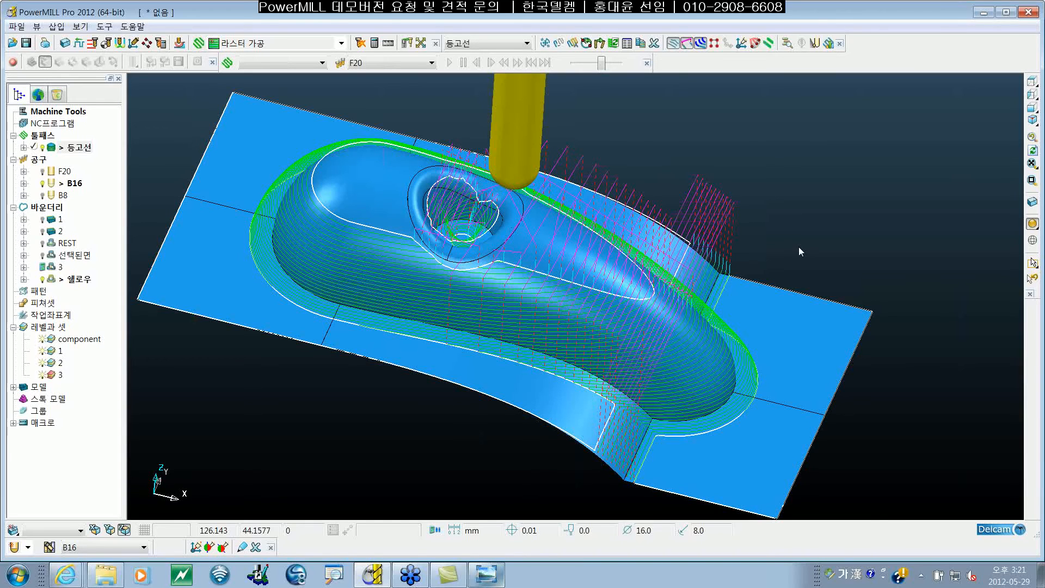
# Mark the toolpath display options with the pen and hide the 등고선 toolpath's leads and links.
pyautogui.moveTo(831, 228); pyautogui.dragTo(818, 197, button='middle')
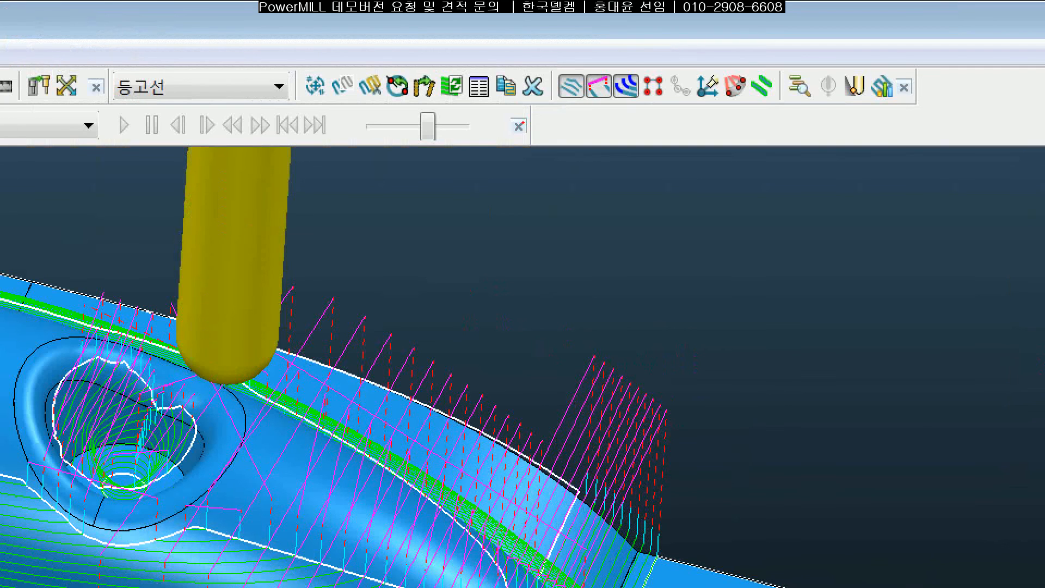
pyautogui.moveTo(556, 100); pyautogui.dragTo(645, 104)
pyautogui.moveTo(556, 49); pyautogui.dragTo(609, 44)
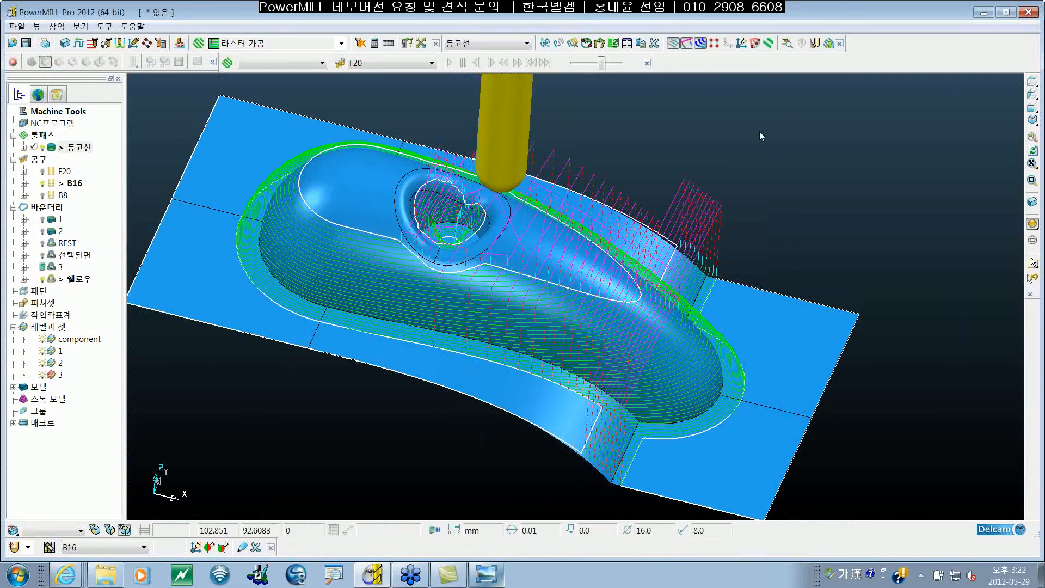
pyautogui.click(686, 46)
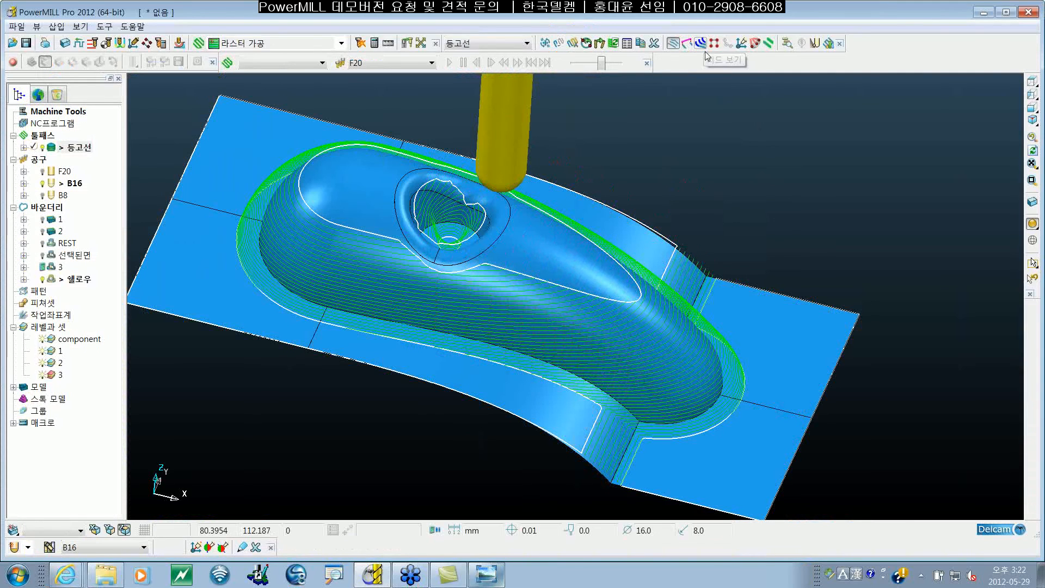
pyautogui.keyDown('shift'); pyautogui.moveTo(740, 150); pyautogui.dragTo(754, 149, button='middle'); pyautogui.keyUp('shift')
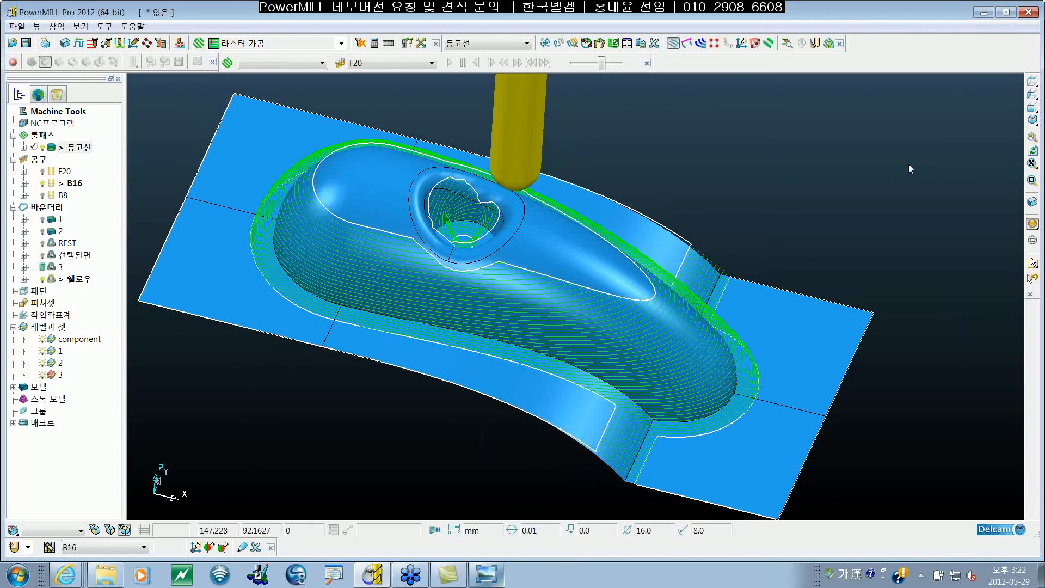
pyautogui.keyDown('shift'); pyautogui.moveTo(804, 202); pyautogui.dragTo(828, 201, button='middle'); pyautogui.keyUp('shift')
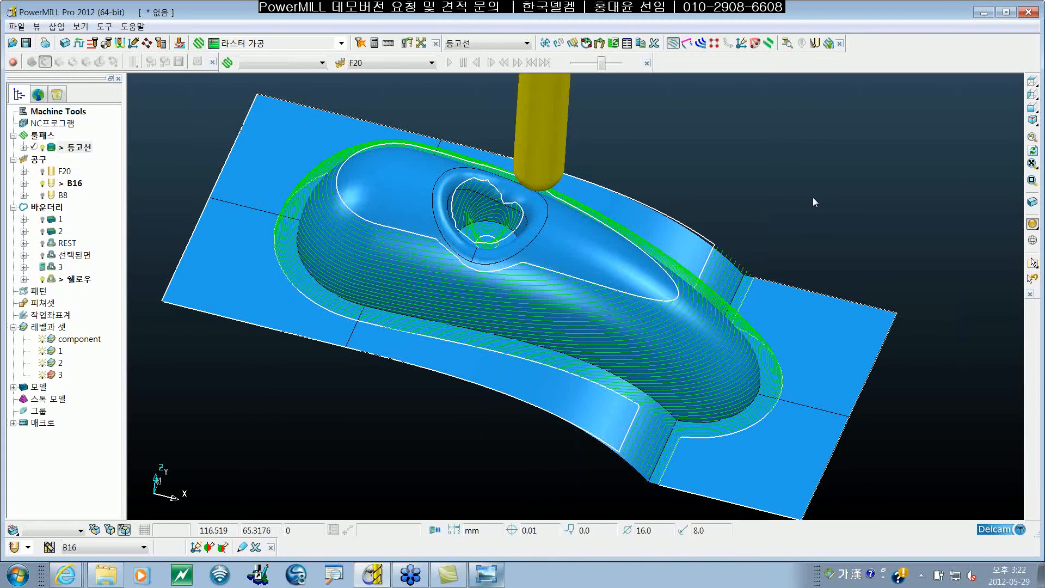
pyautogui.keyDown('shift'); pyautogui.moveTo(809, 191); pyautogui.dragTo(819, 199, button='middle'); pyautogui.keyUp('shift')
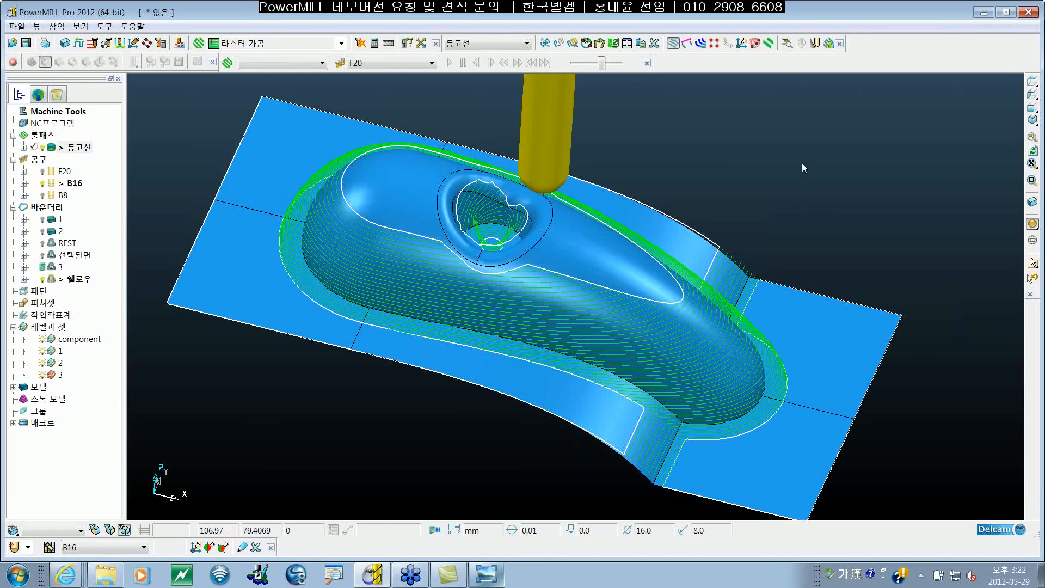
pyautogui.moveTo(802, 163); pyautogui.dragTo(786, 182, button='middle')
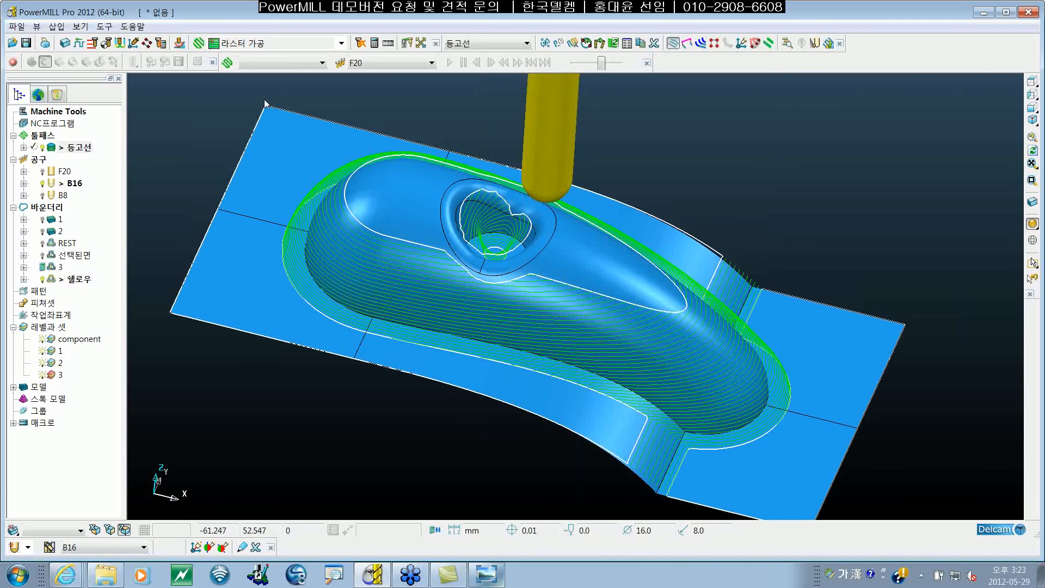
# Create a 라스터 가공 toolpath and name it 라스터.
pyautogui.click(226, 45)
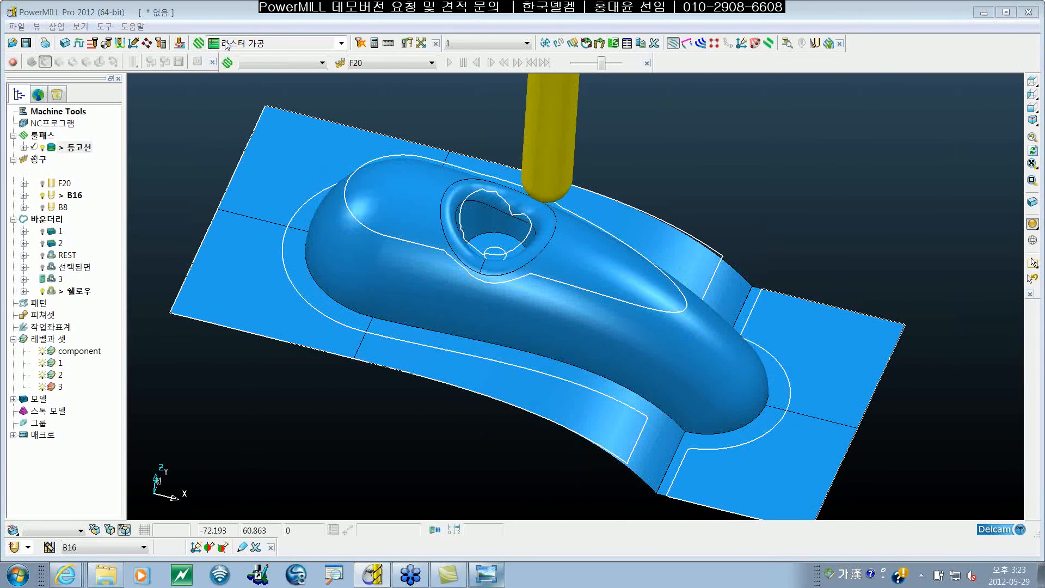
pyautogui.click(226, 45)
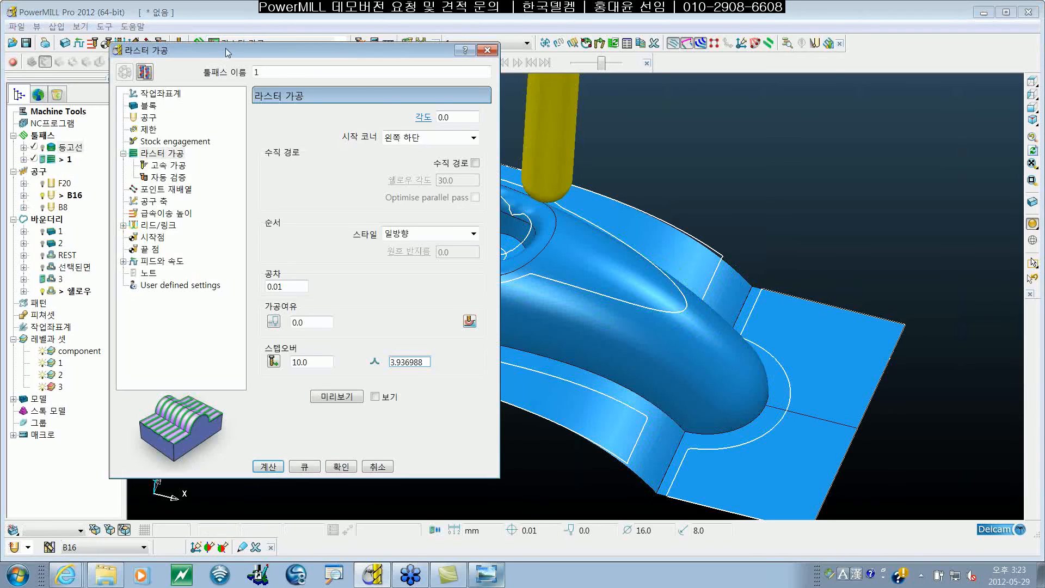
pyautogui.moveTo(227, 52); pyautogui.dragTo(157, 86)
pyautogui.press('Hangul')
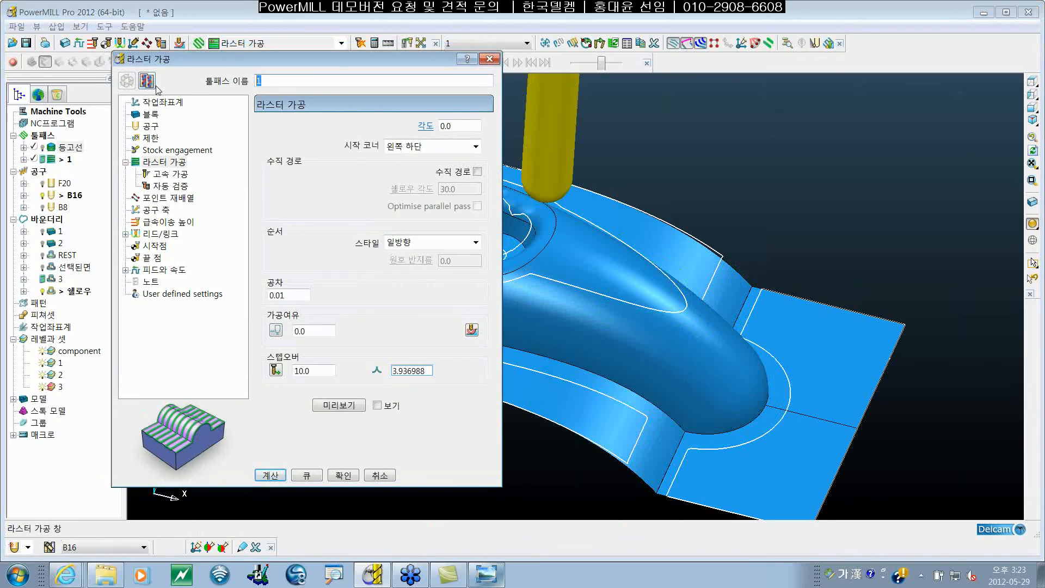
pyautogui.write('ㄹㅏ스터')
# Check the B16 tool, limit the 라스터 toolpath to 안쪽 사용 of the 쉘로우 boundary, and open its 라스터 가공 settings.
pyautogui.click(151, 127)
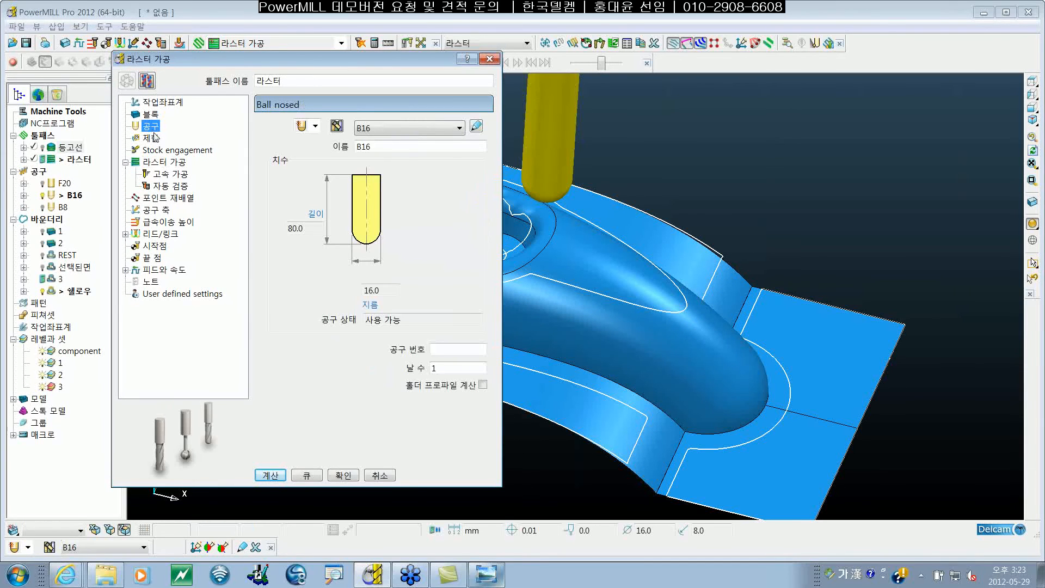
pyautogui.click(152, 138)
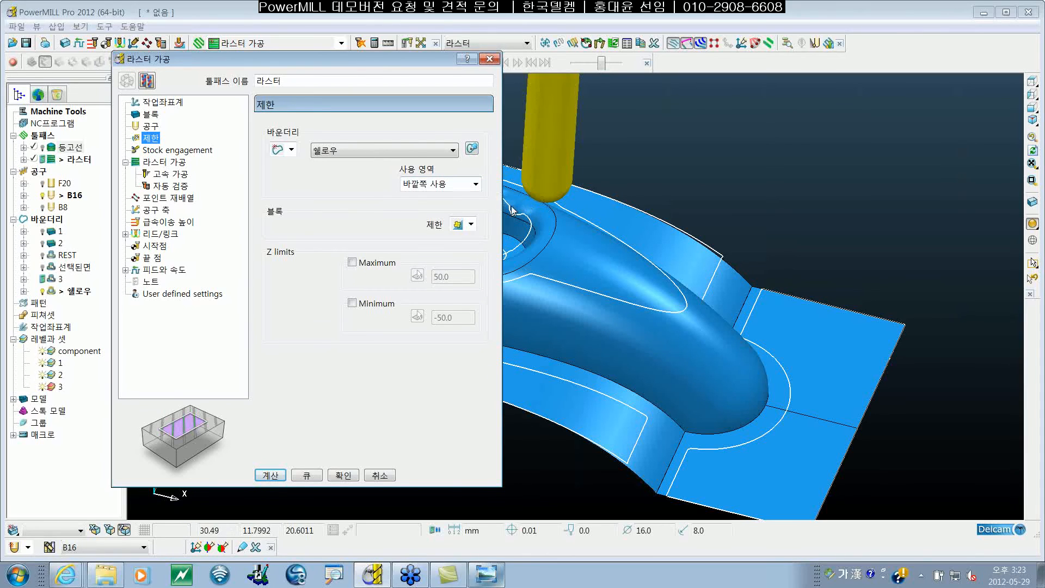
pyautogui.click(449, 190)
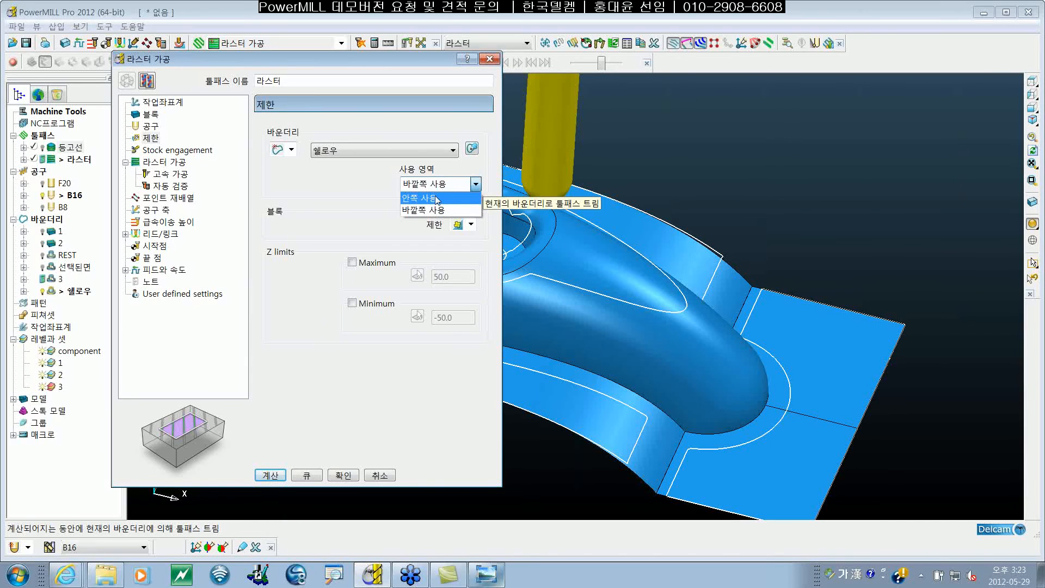
pyautogui.click(437, 199)
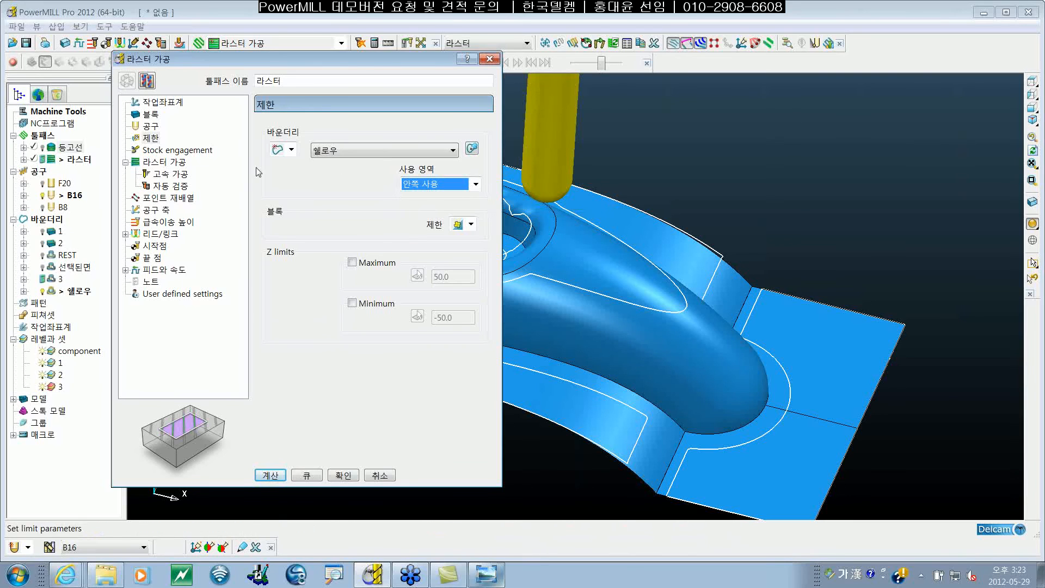
pyautogui.click(180, 162)
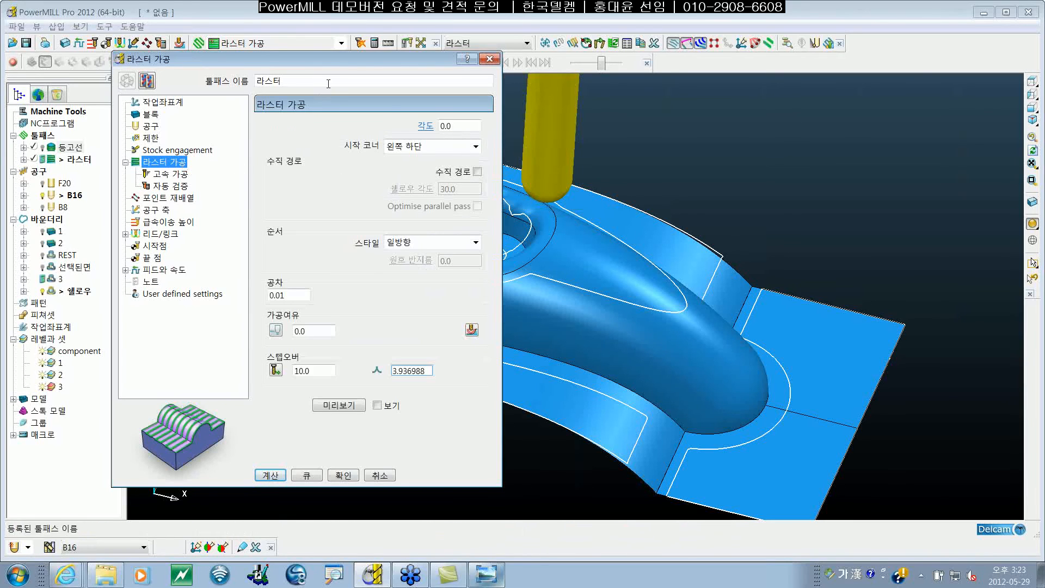
# Set the 라스터 toolpath's raster angle (각도) to 35 and its stepover (스텝오버) to 0.5.
pyautogui.moveTo(352, 63); pyautogui.dragTo(347, 64)
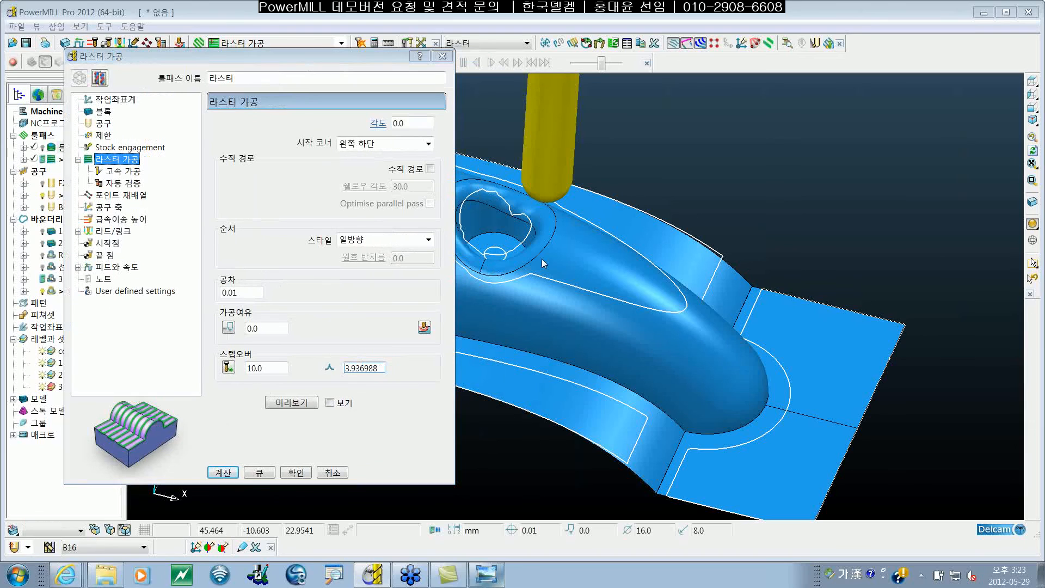
pyautogui.keyDown('shift'); pyautogui.moveTo(541, 259); pyautogui.dragTo(654, 259, button='middle'); pyautogui.keyUp('shift')
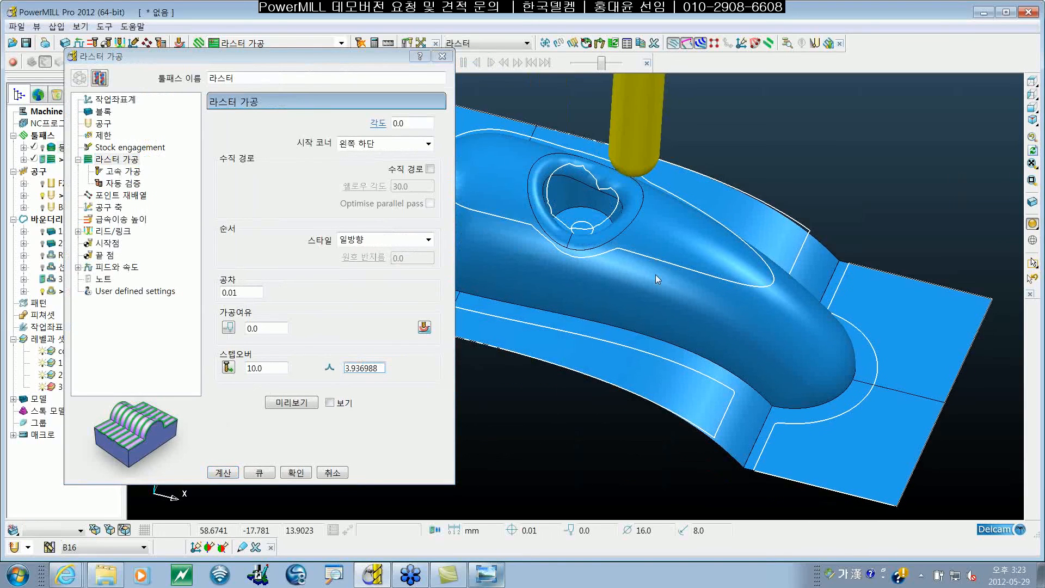
pyautogui.click(420, 121)
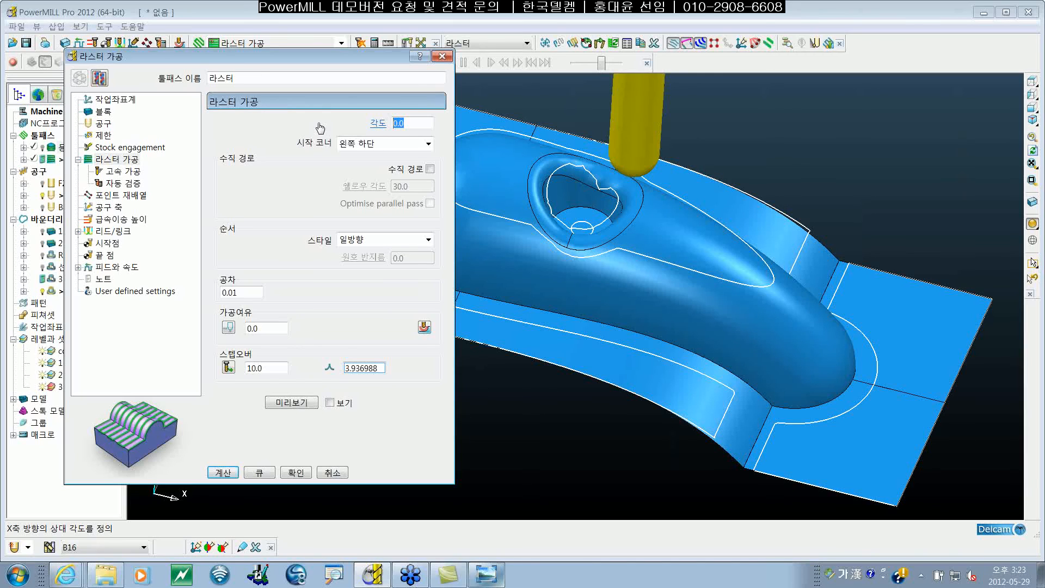
pyautogui.write('35')
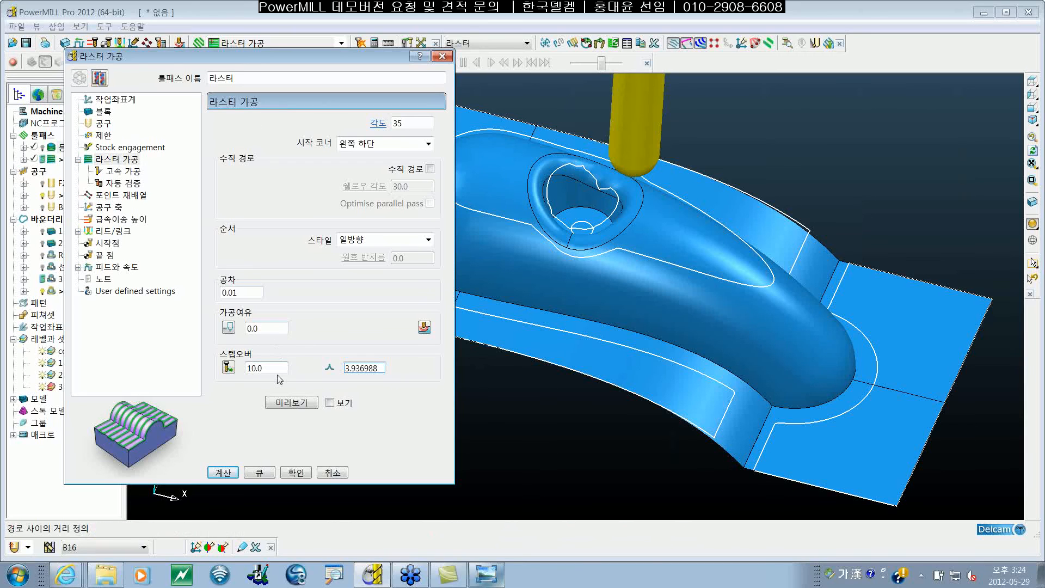
pyautogui.moveTo(276, 369); pyautogui.dragTo(215, 369)
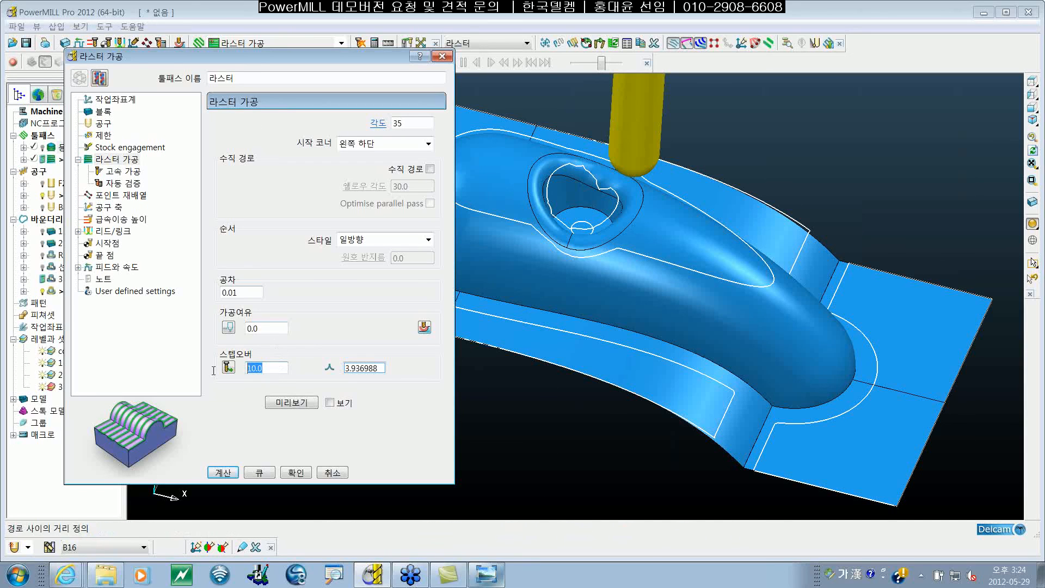
pyautogui.click(266, 403)
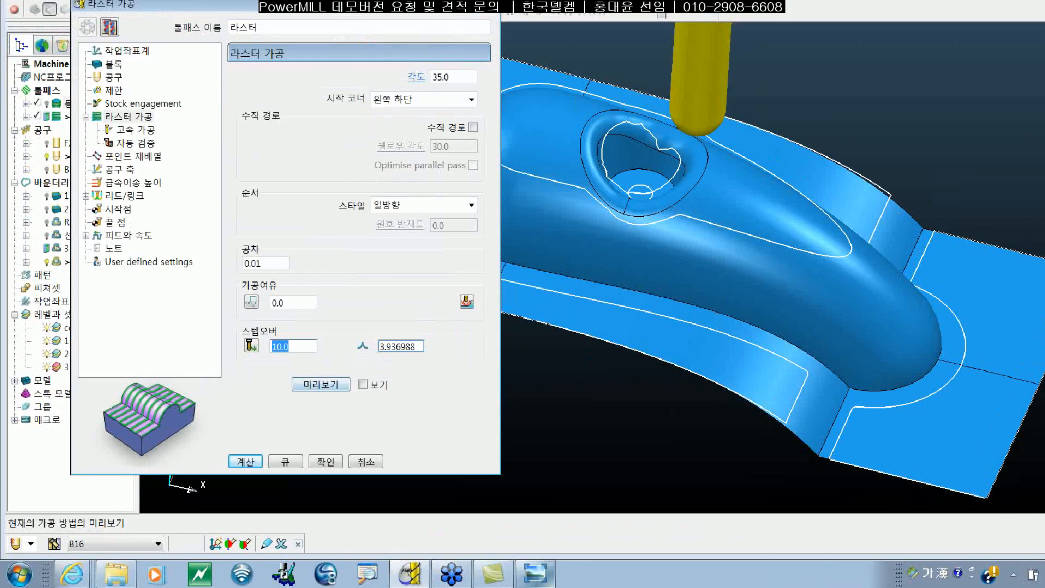
pyautogui.moveTo(337, 356)
pyautogui.mouseDown()
pyautogui.moveTo(286, 359)
pyautogui.moveTo(321, 364)
pyautogui.mouseUp()
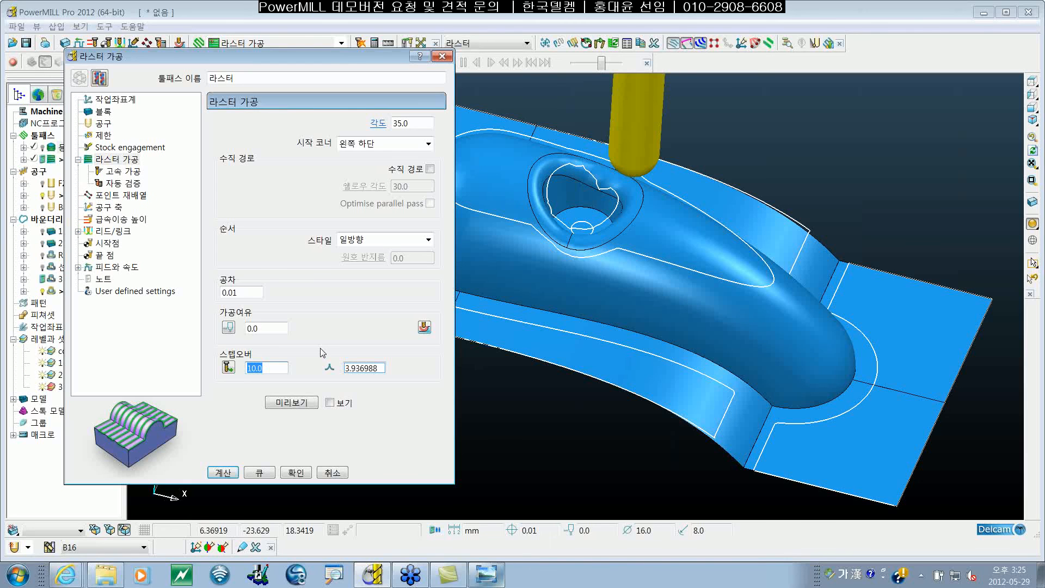
pyautogui.write('0.5')
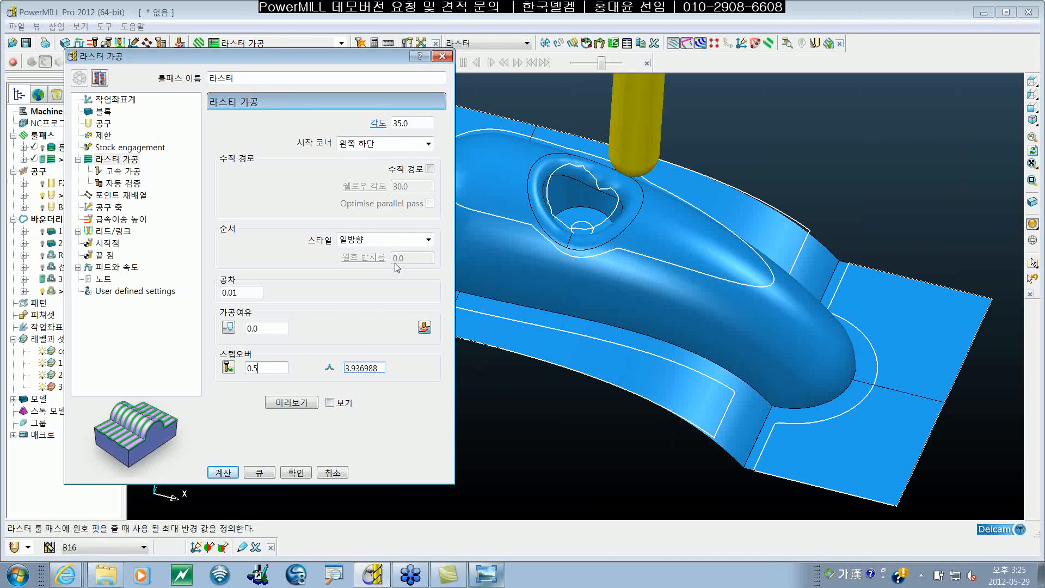
# Set the 라스터 toolpath's ordering style to 그룹 양방향 with an arc radius of 0.25.
pyautogui.click(428, 239)
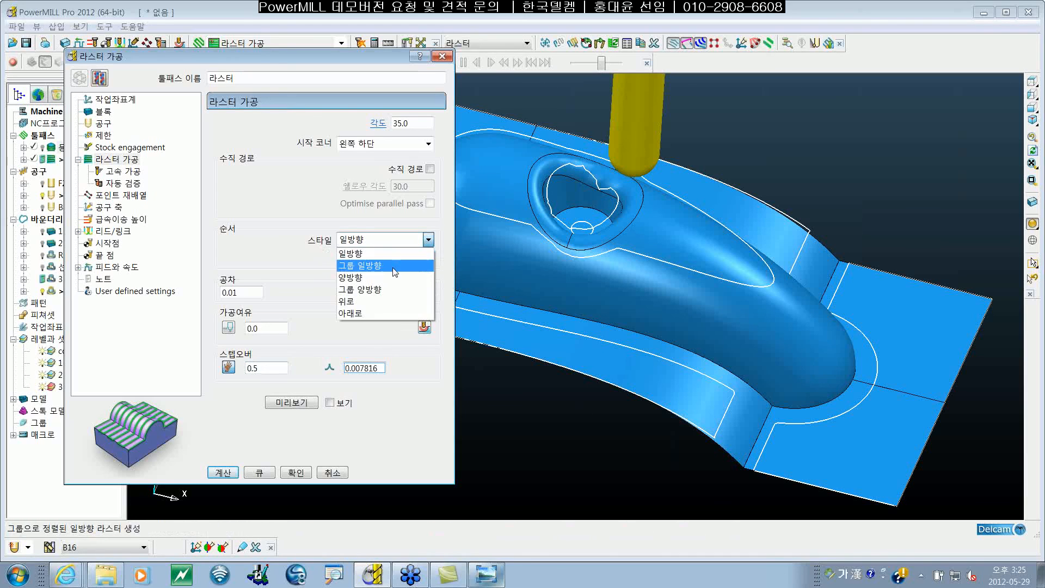
pyautogui.click(376, 291)
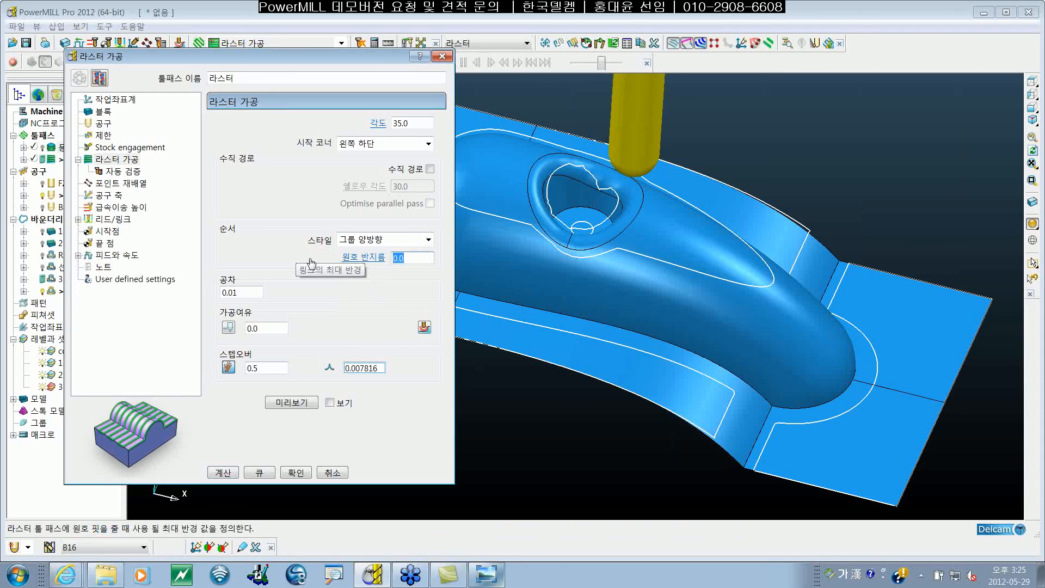
pyautogui.write('0.25')
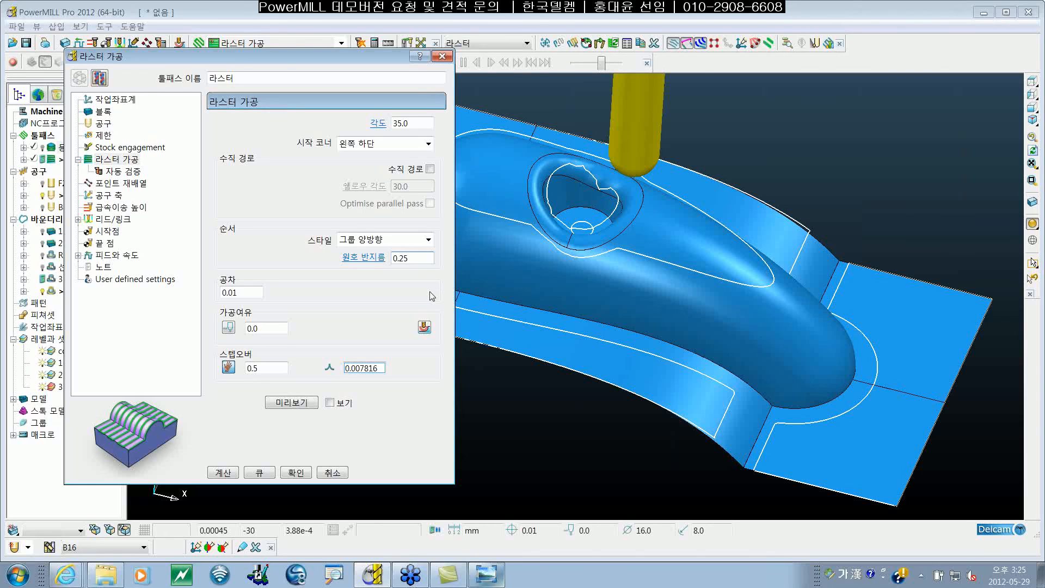
pyautogui.click(370, 240)
pyautogui.click(376, 244)
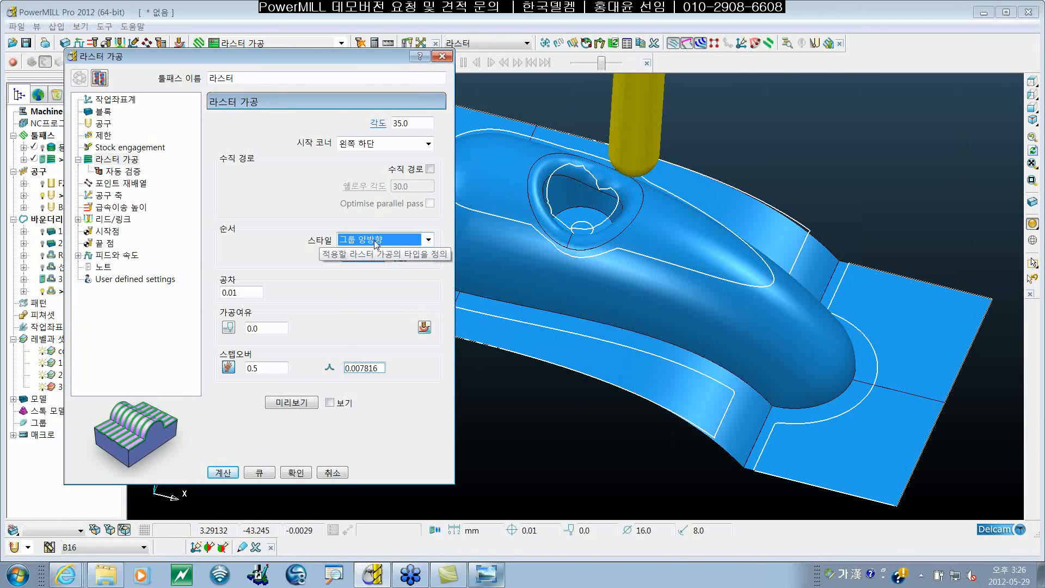
# Calculate the 라스터 toolpath and close its settings.
pyautogui.click(661, 296)
pyautogui.moveTo(661, 295)
pyautogui.keyDown('shift'); pyautogui.mouseDown(button='middle')
pyautogui.moveTo(657, 312)
pyautogui.moveTo(678, 298)
pyautogui.mouseUp(button='middle'); pyautogui.keyUp('shift')
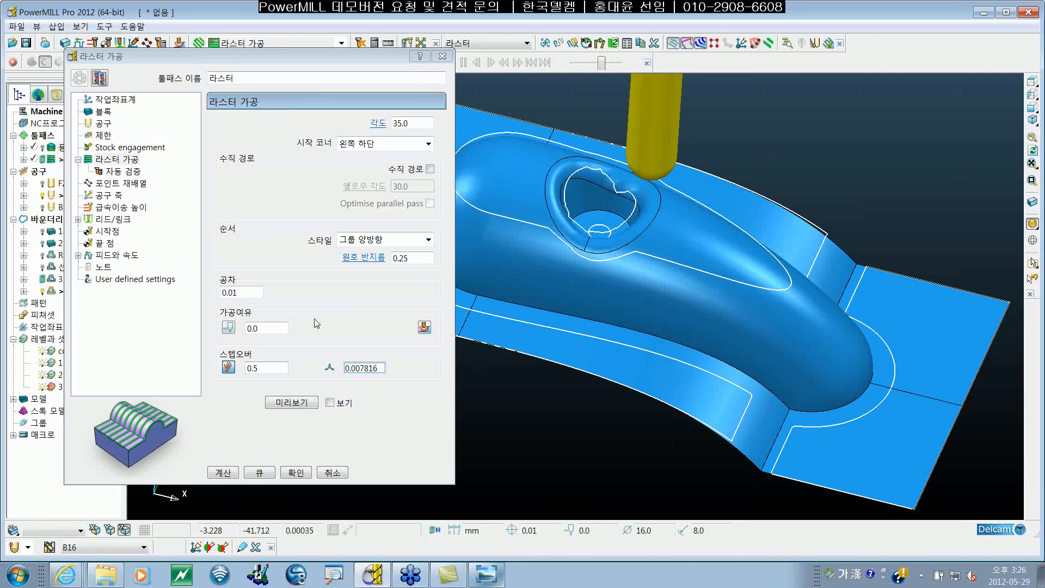
pyautogui.click(223, 472)
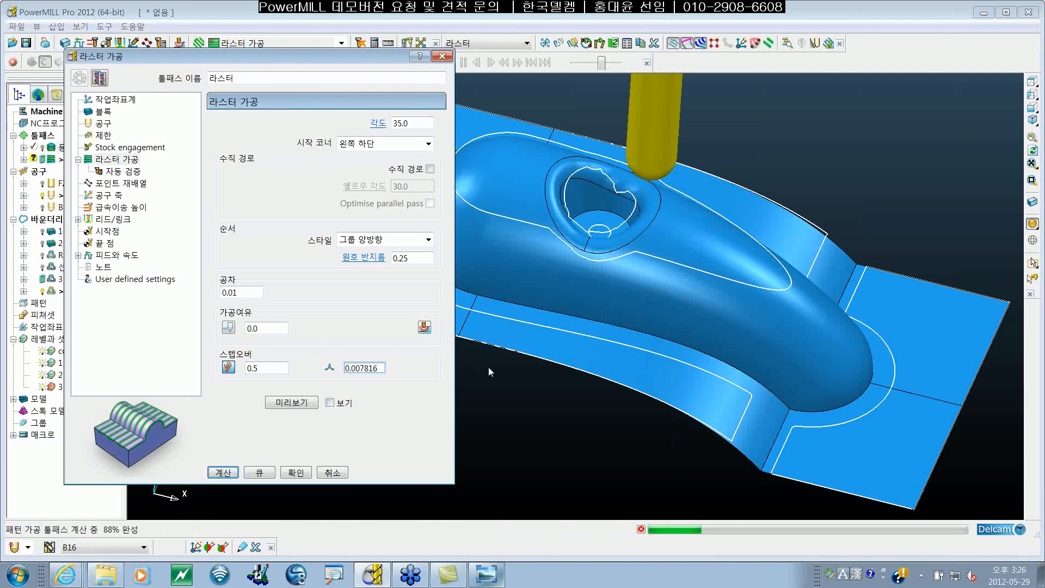
pyautogui.click(442, 57)
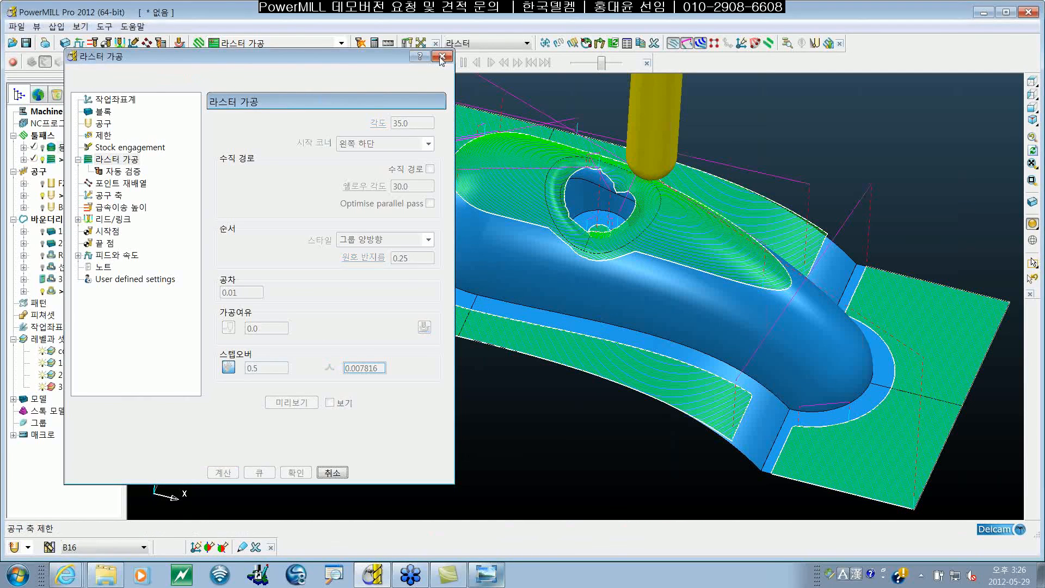
# Examine the 라스터 toolpath's coverage inside the 쉘로우 boundary from above and close up around the central hole.
pyautogui.keyDown('shift'); pyautogui.moveTo(789, 366); pyautogui.dragTo(719, 371, button='middle'); pyautogui.keyUp('shift')
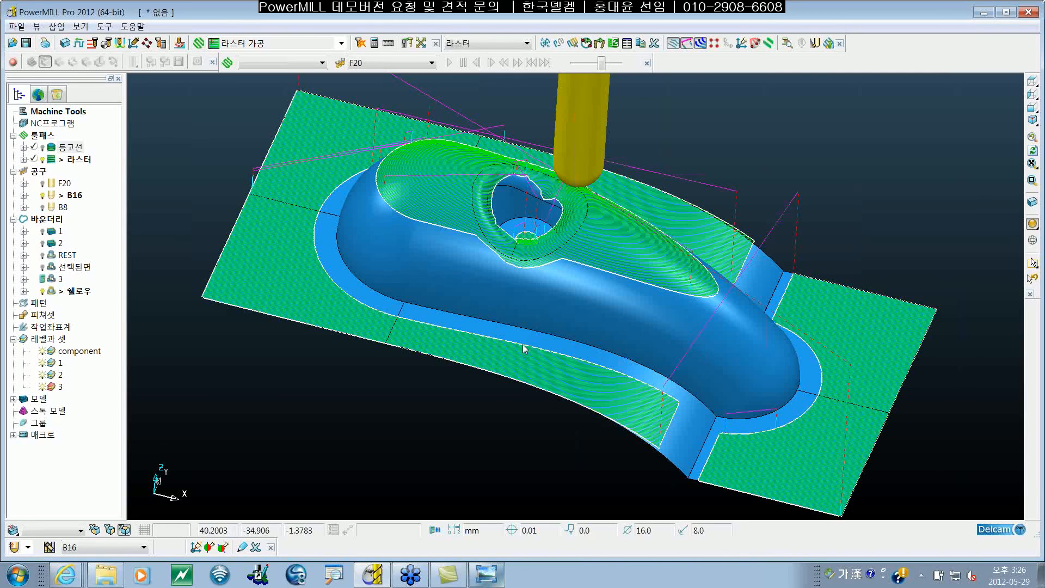
pyautogui.keyDown('shift'); pyautogui.moveTo(528, 296); pyautogui.dragTo(518, 308, button='middle'); pyautogui.keyUp('shift')
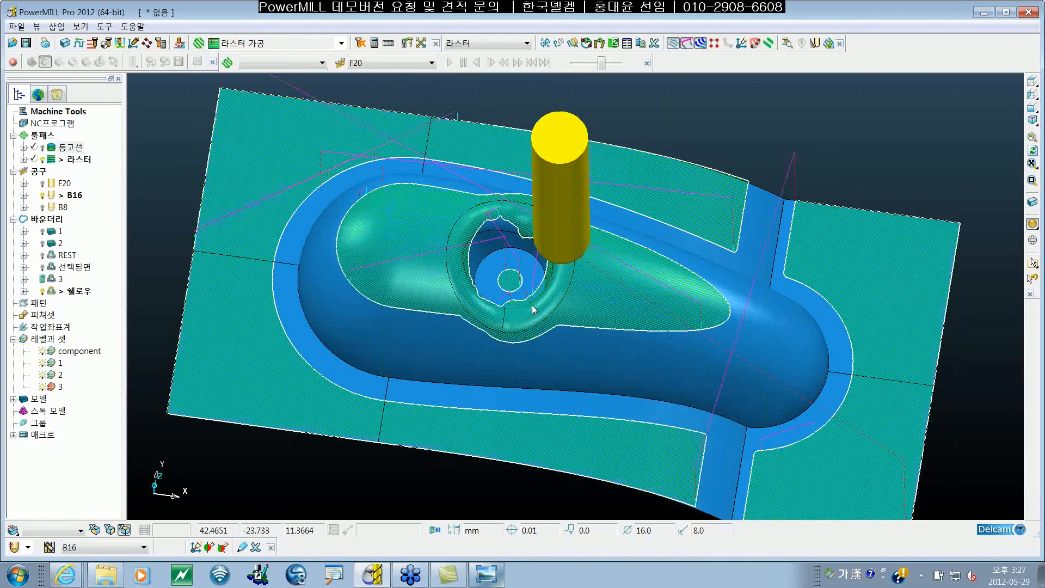
pyautogui.hotkey('ctrl', '5')
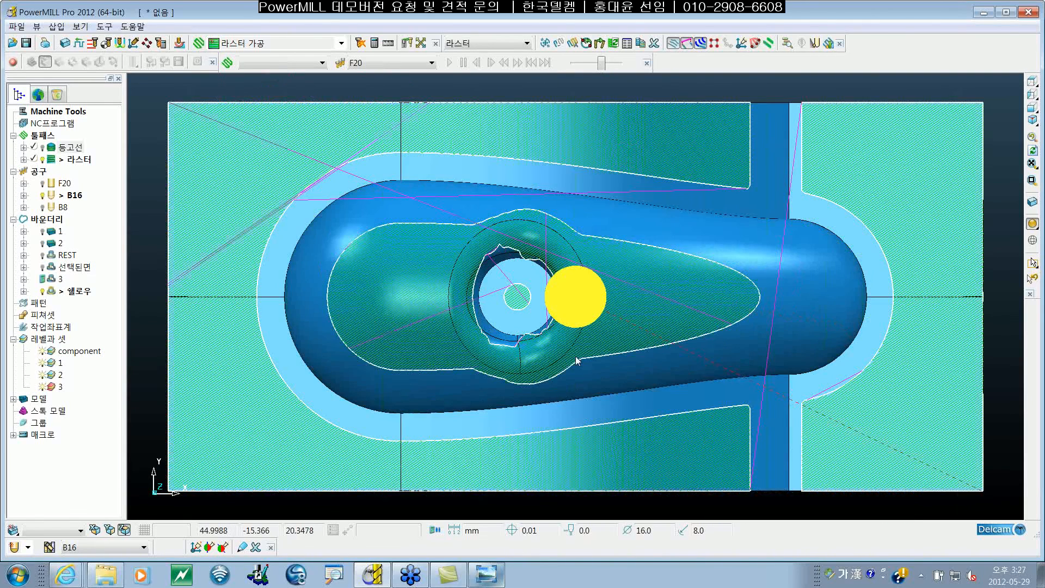
pyautogui.keyDown('shift'); pyautogui.moveTo(548, 357); pyautogui.dragTo(555, 363, button='middle'); pyautogui.keyUp('shift')
pyautogui.scroll(5, 555, 363)
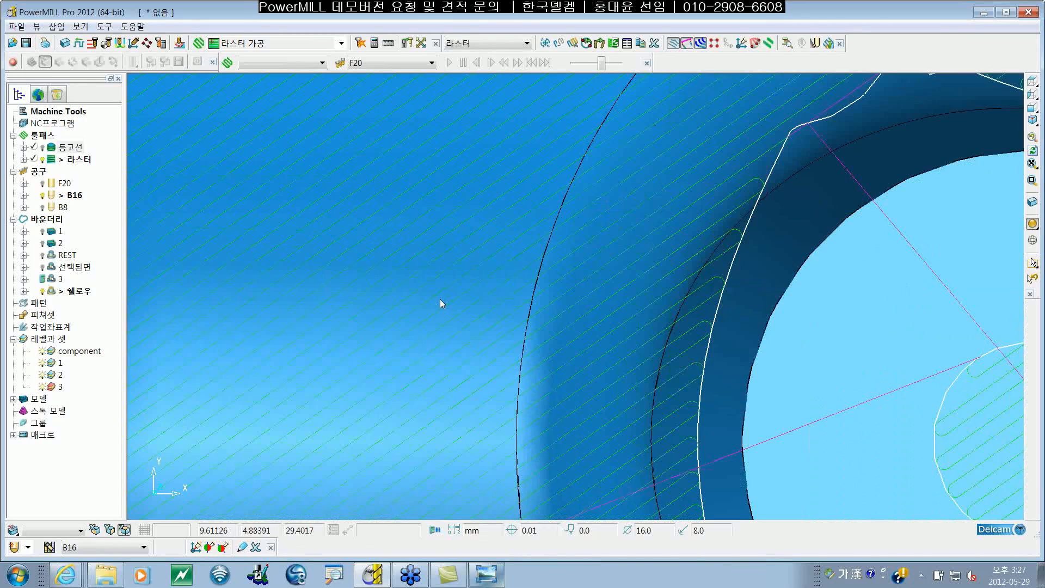
pyautogui.keyDown('shift'); pyautogui.moveTo(440, 298); pyautogui.dragTo(623, 433, button='middle'); pyautogui.keyUp('shift')
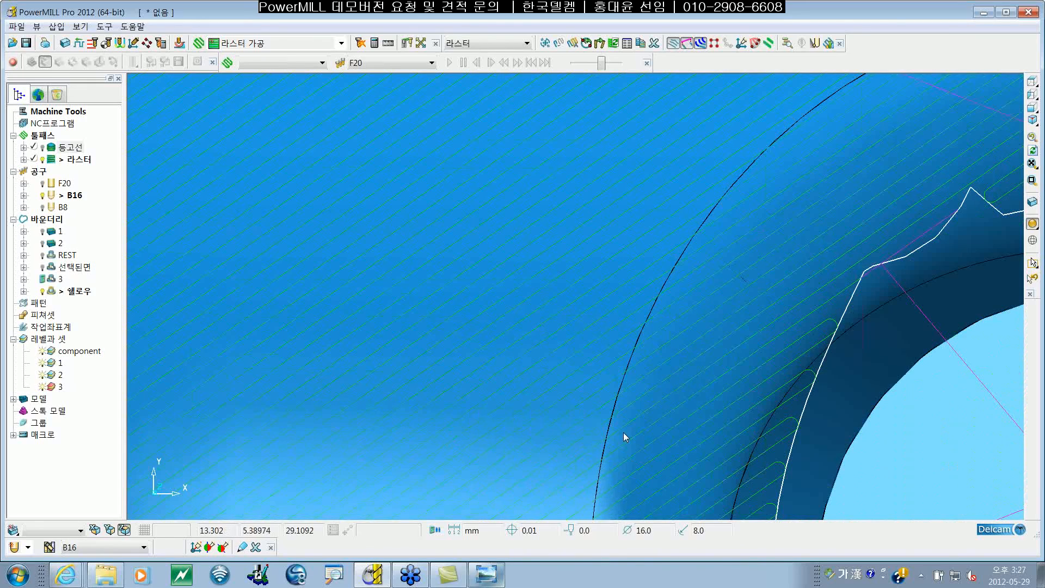
pyautogui.scroll(5, 623, 432)
pyautogui.scroll(5, 512, 253)
pyautogui.scroll(-1, 511, 253)
# Hide the model shading and examine the arc links joining the 라스터 passes along the boundary edges.
pyautogui.click(1032, 224)
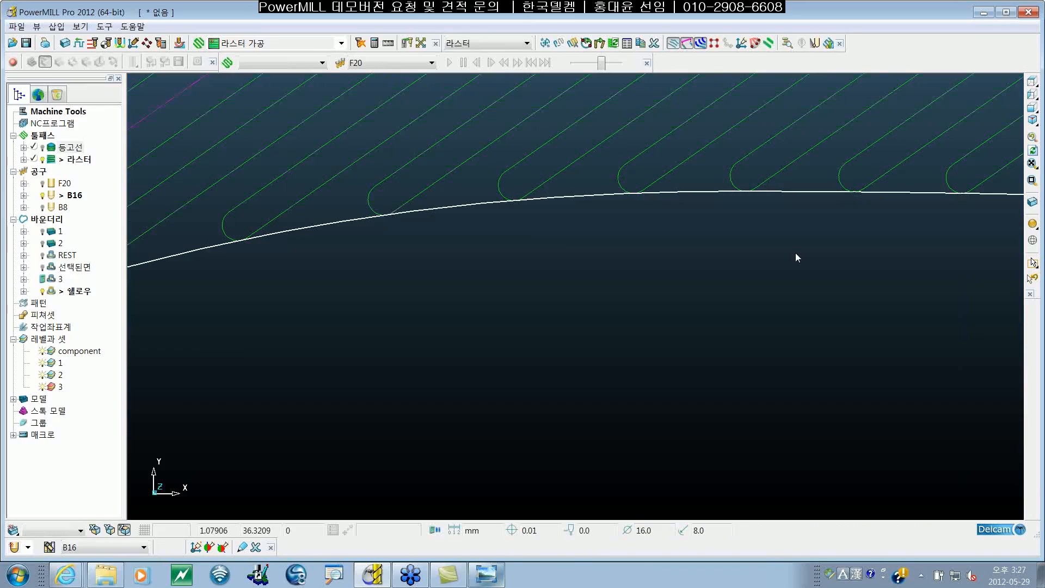
pyautogui.keyDown('shift'); pyautogui.moveTo(795, 252); pyautogui.dragTo(793, 436, button='middle'); pyautogui.keyUp('shift')
pyautogui.keyDown('shift'); pyautogui.moveTo(675, 157); pyautogui.dragTo(681, 371, button='middle'); pyautogui.keyUp('shift')
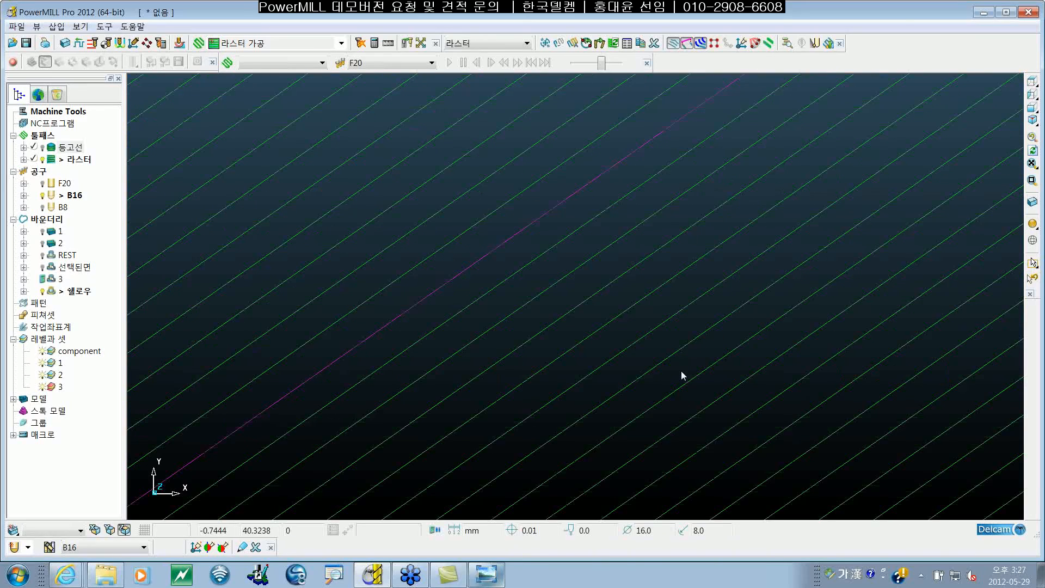
pyautogui.scroll(-4, 697, 252)
pyautogui.keyDown('shift'); pyautogui.moveTo(696, 251); pyautogui.dragTo(596, 319, button='middle'); pyautogui.keyUp('shift')
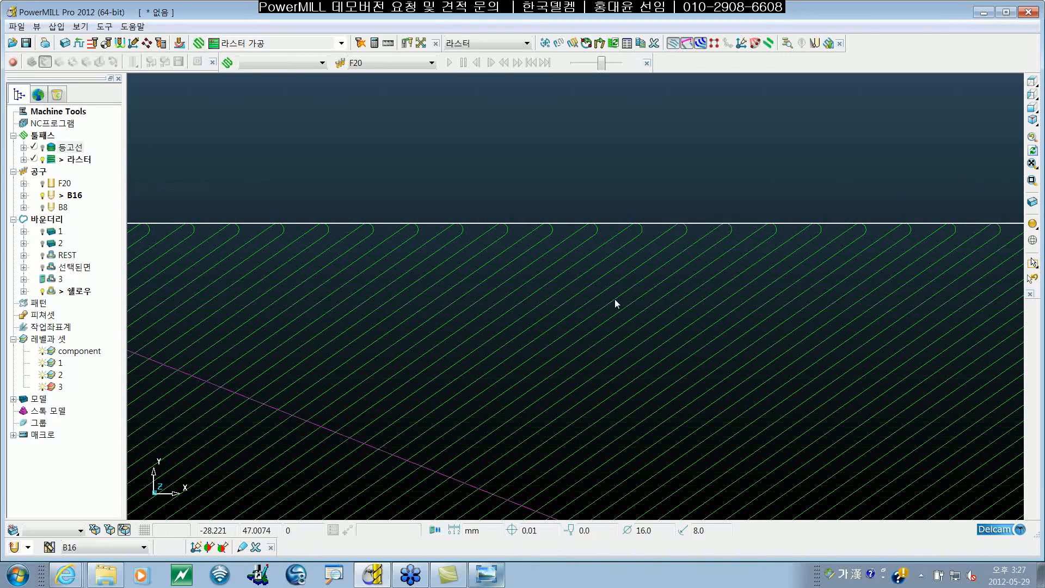
pyautogui.scroll(3, 626, 300)
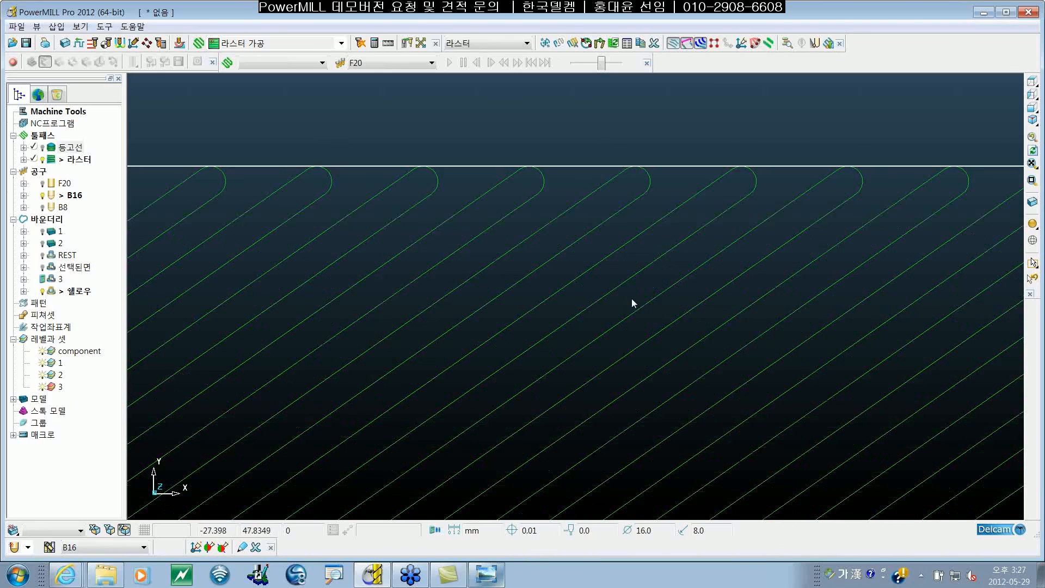
pyautogui.scroll(2, 631, 298)
pyautogui.scroll(3, 785, 163)
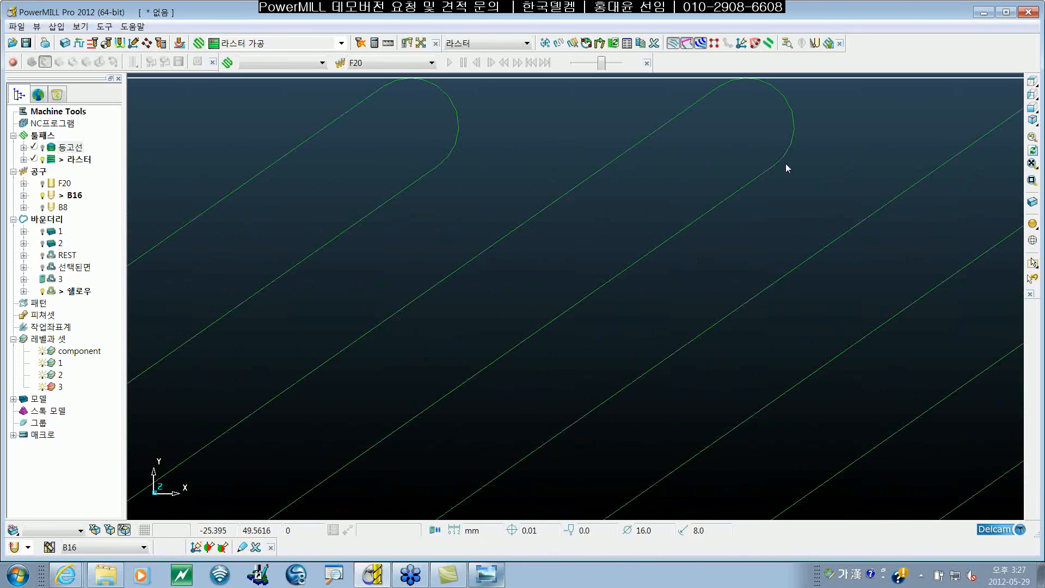
pyautogui.scroll(-4, 769, 264)
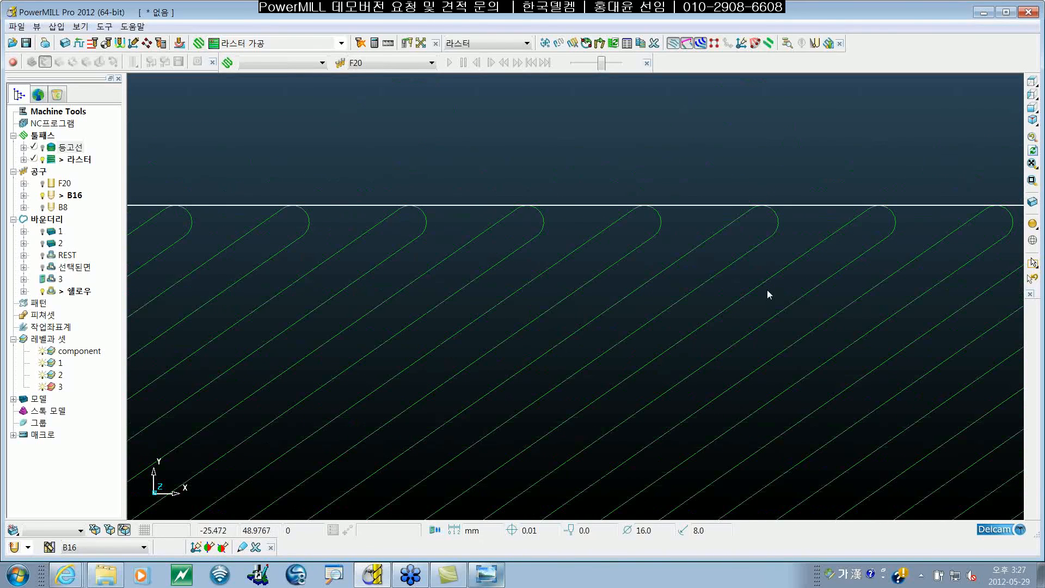
pyautogui.scroll(-8, 766, 289)
pyautogui.moveTo(530, 234); pyautogui.dragTo(512, 114, button='middle')
pyautogui.keyDown('shift'); pyautogui.moveTo(920, 391); pyautogui.dragTo(707, 221, button='middle'); pyautogui.keyUp('shift')
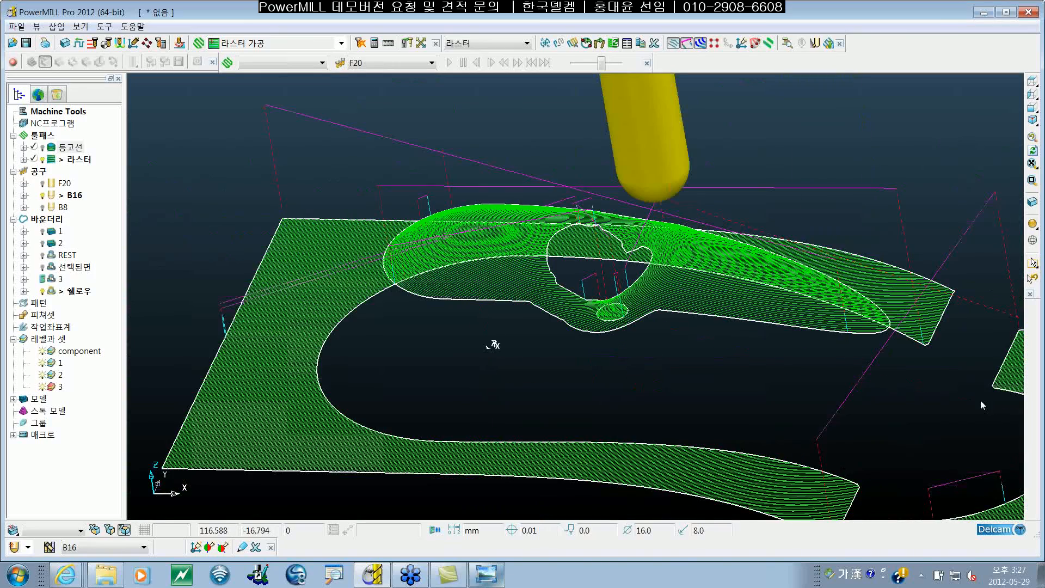
pyautogui.moveTo(981, 402); pyautogui.dragTo(668, 351, button='middle')
pyautogui.scroll(-3, 724, 355)
# Show the 등고선 toolpath together with the 라스터 toolpath and restore the model shading.
pyautogui.click(43, 147)
pyautogui.keyDown('shift'); pyautogui.moveTo(930, 451); pyautogui.dragTo(873, 449, button='middle'); pyautogui.keyUp('shift')
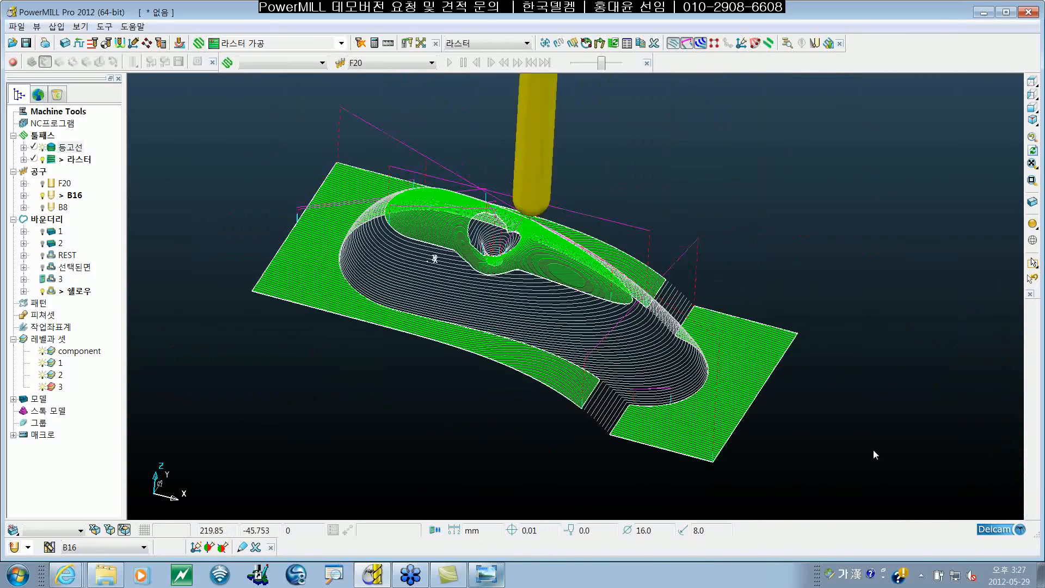
pyautogui.moveTo(739, 379); pyautogui.dragTo(539, 313, button='middle')
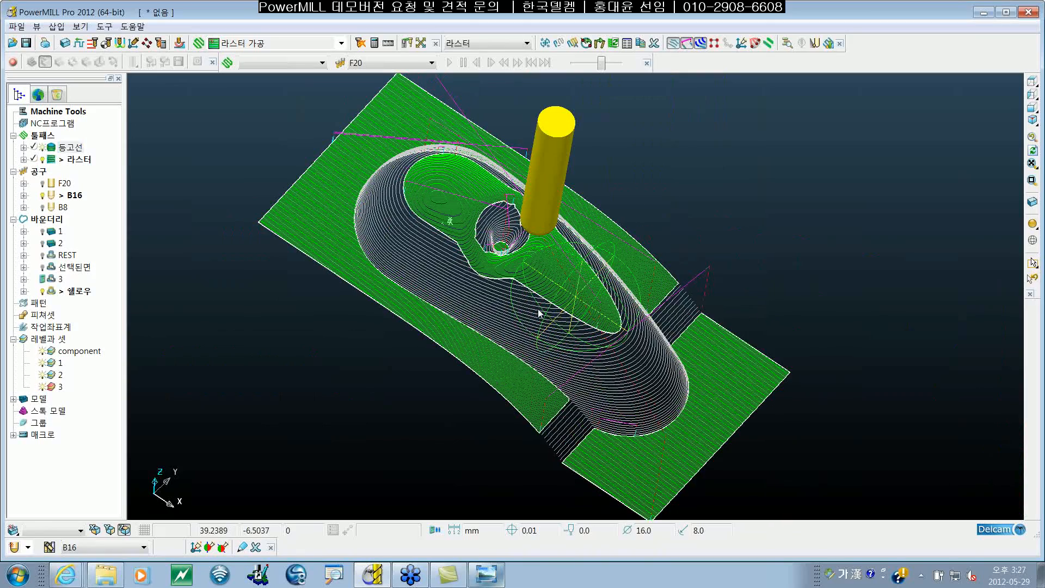
pyautogui.click(1032, 224)
pyautogui.moveTo(737, 233); pyautogui.dragTo(721, 188, button='middle')
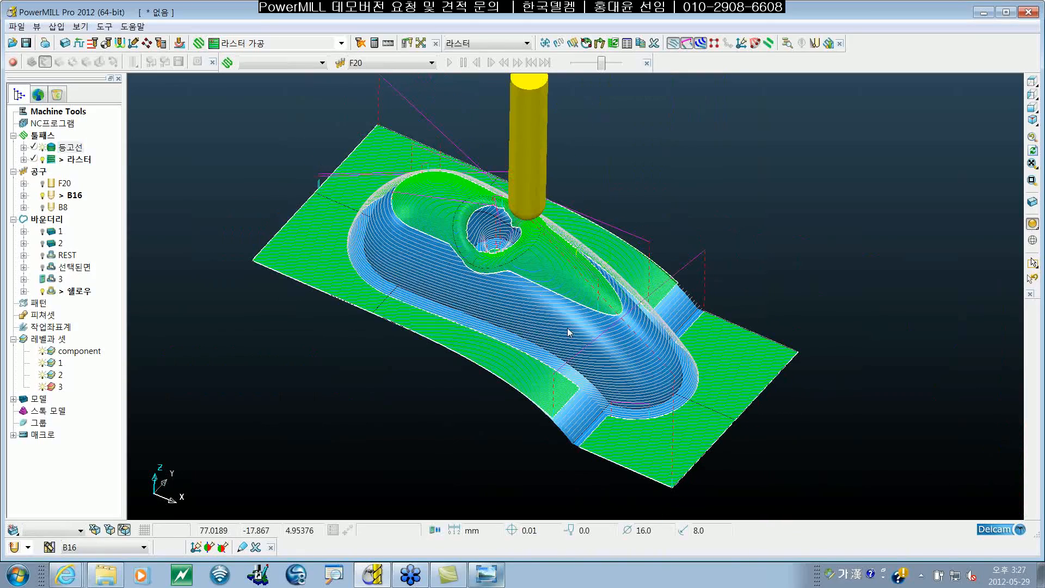
pyautogui.keyDown('shift'); pyautogui.moveTo(733, 294); pyautogui.dragTo(748, 300, button='middle'); pyautogui.keyUp('shift')
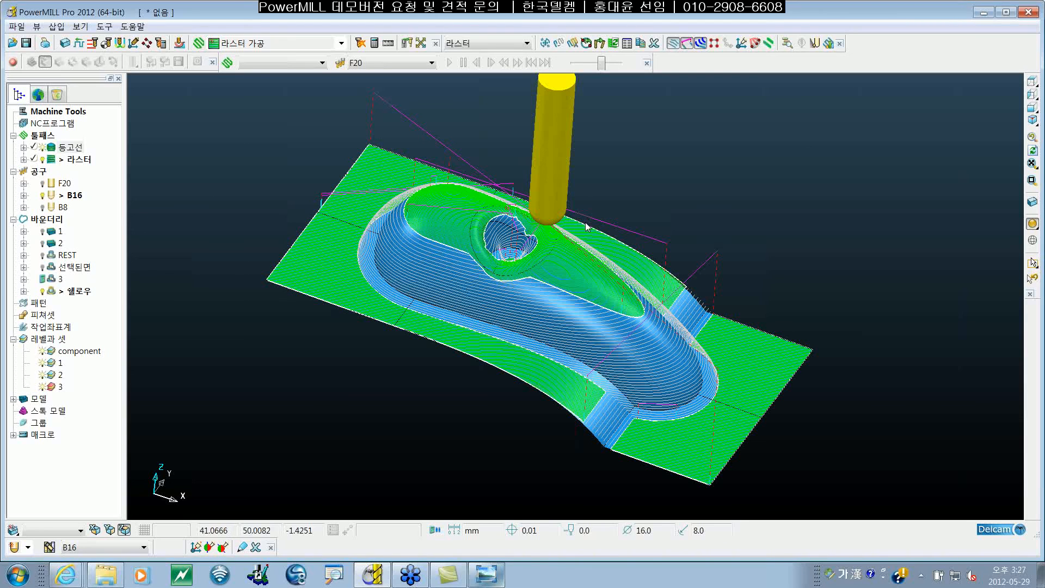
pyautogui.keyDown('shift'); pyautogui.moveTo(588, 257); pyautogui.dragTo(599, 257, button='middle'); pyautogui.keyUp('shift')
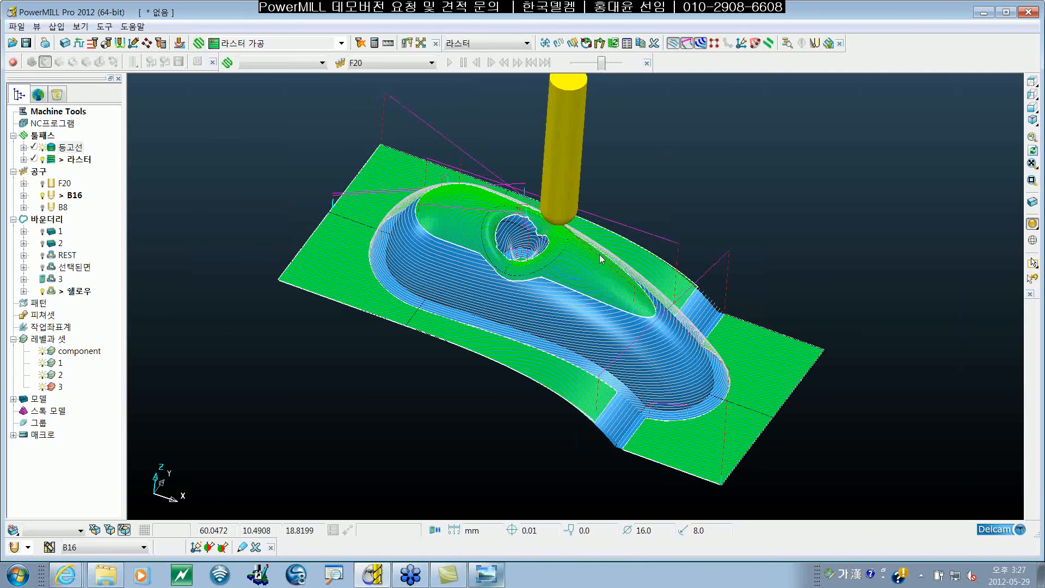
pyautogui.moveTo(706, 211); pyautogui.dragTo(710, 230, button='middle')
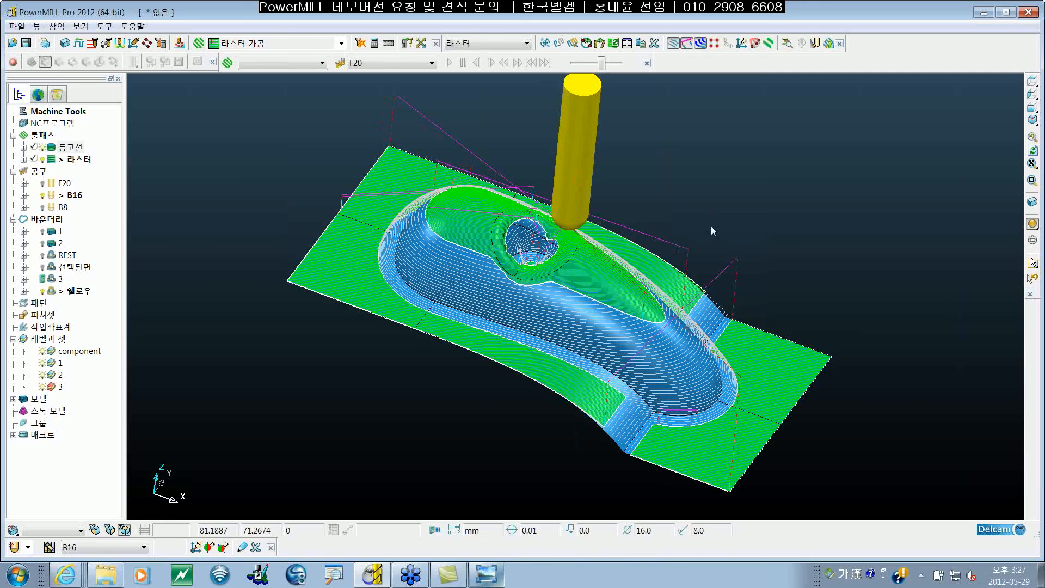
# Display the block around the model, and check the 바운더리 slide in Windows Photo Viewer before returning to PowerMILL.
pyautogui.moveTo(1037, 206); pyautogui.dragTo(1034, 205)
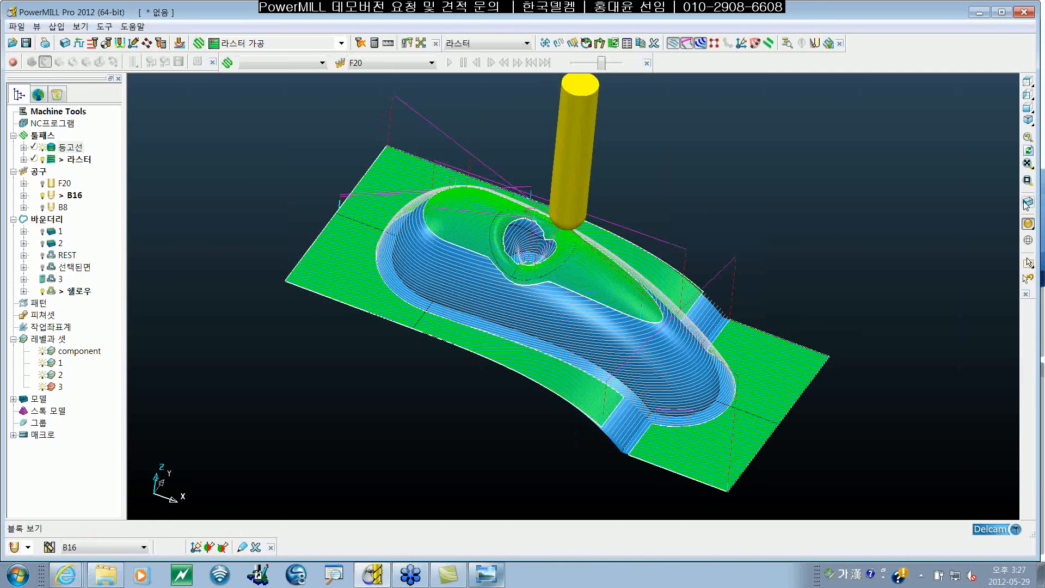
pyautogui.click(1027, 203)
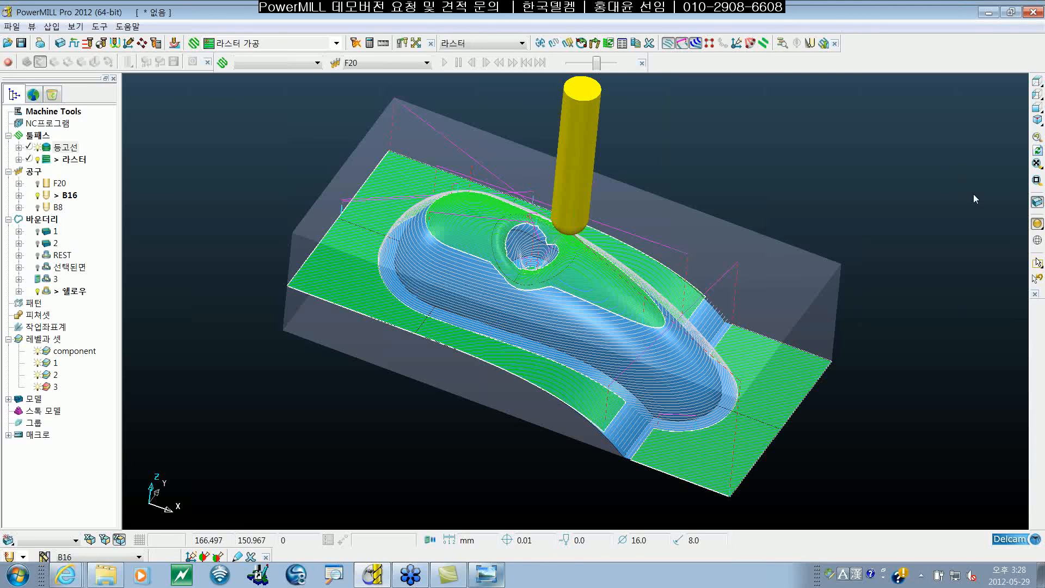
pyautogui.click(493, 574)
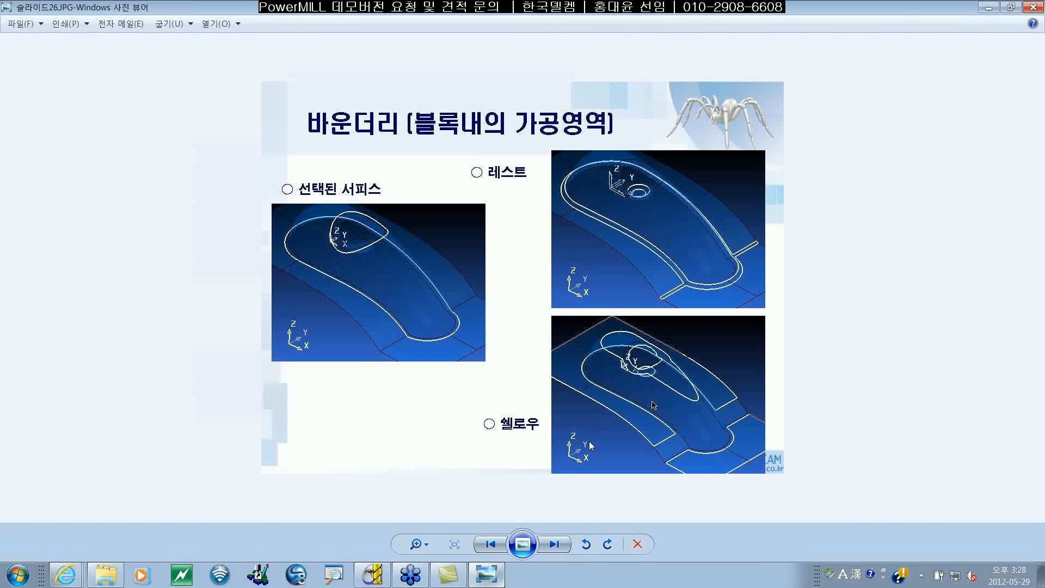
pyautogui.click(989, 7)
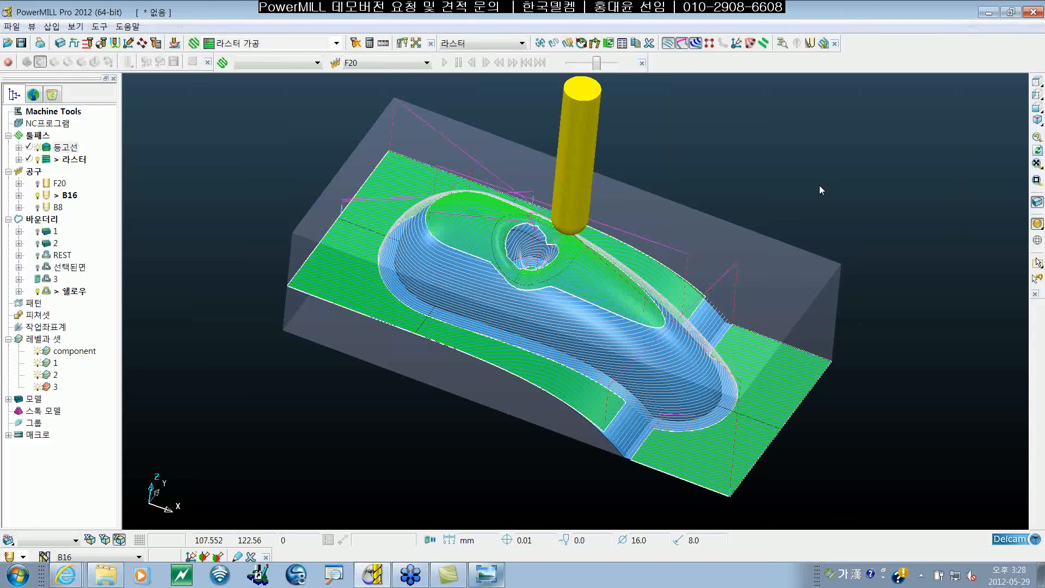
pyautogui.moveTo(857, 397); pyautogui.dragTo(847, 404, button='middle')
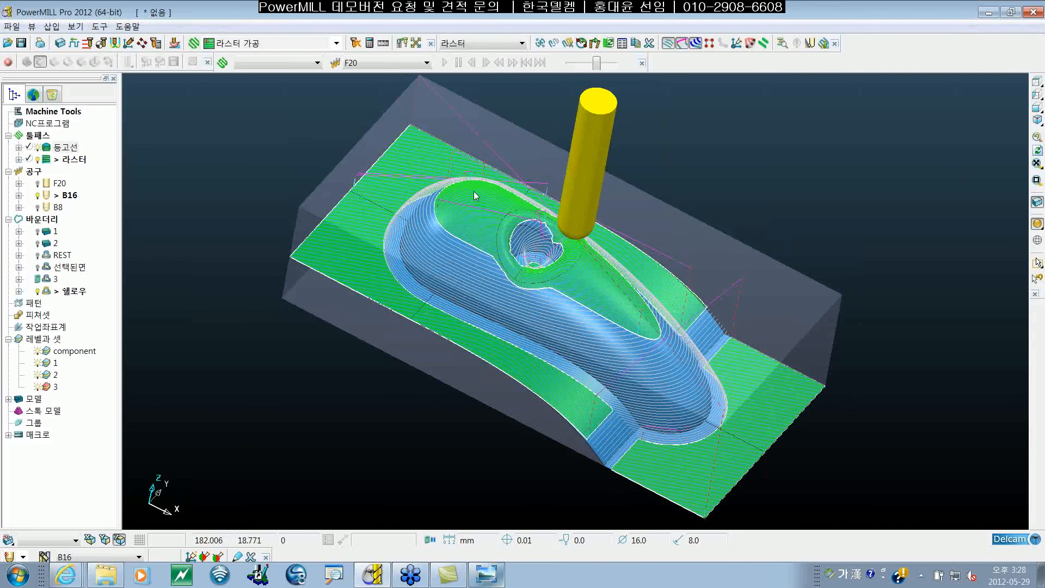
pyautogui.moveTo(476, 196); pyautogui.dragTo(602, 165, button='middle')
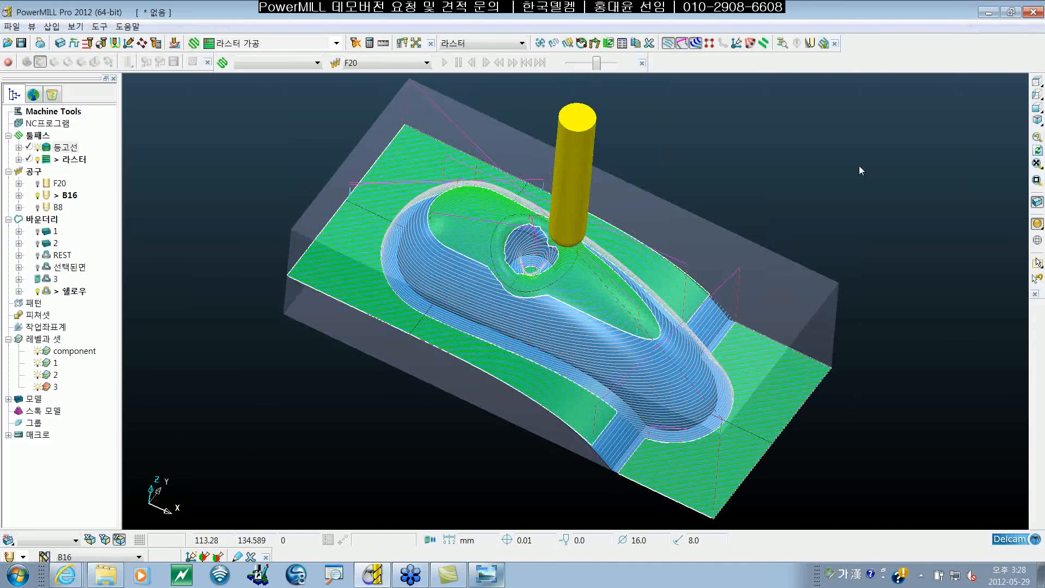